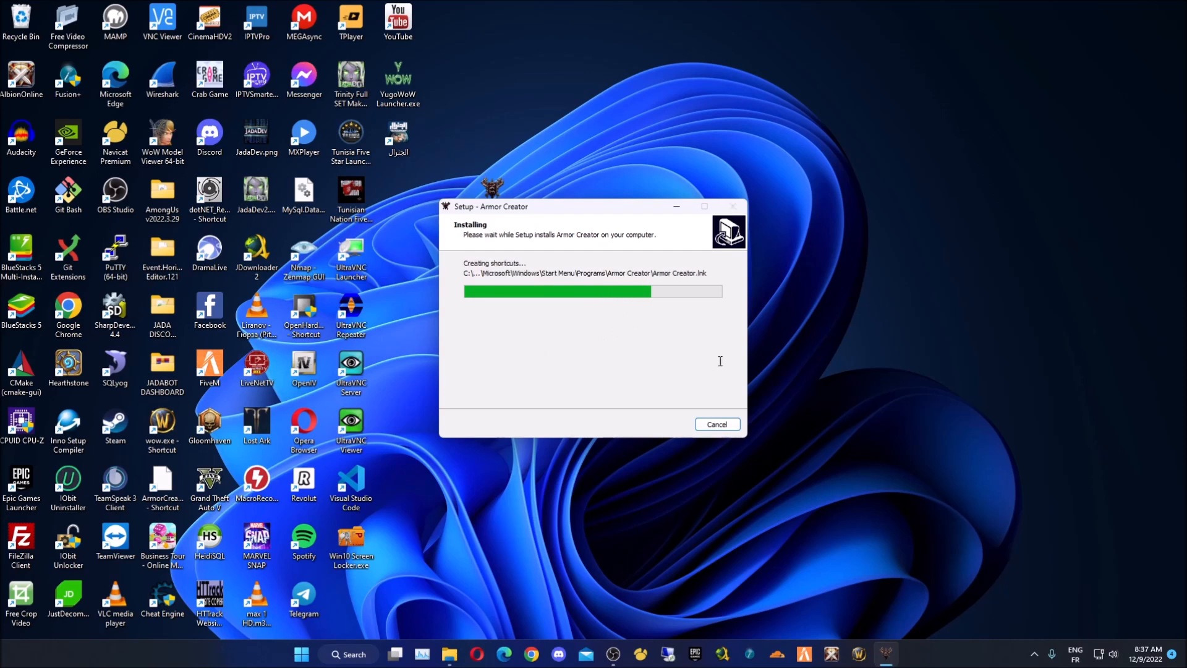
- Finish the Armor Creator setup wizard with launch enabled and position the item editor window
{"action": "left_click", "coordinate": [665, 424]}
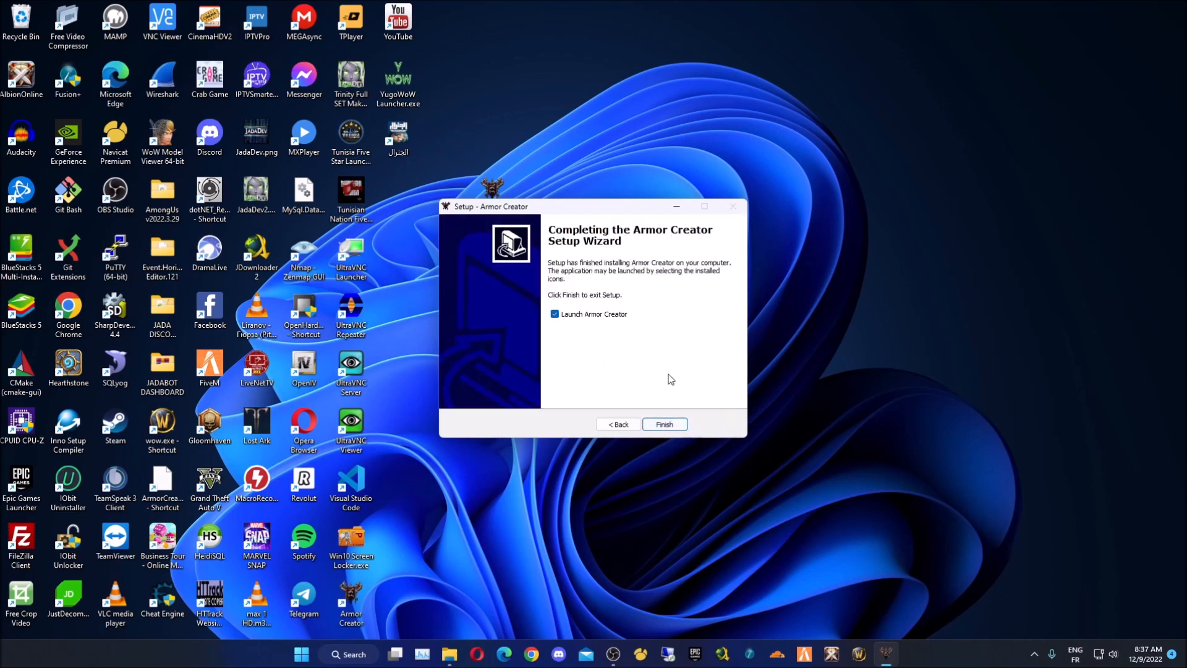
{"action": "left_click", "coordinate": [665, 424]}
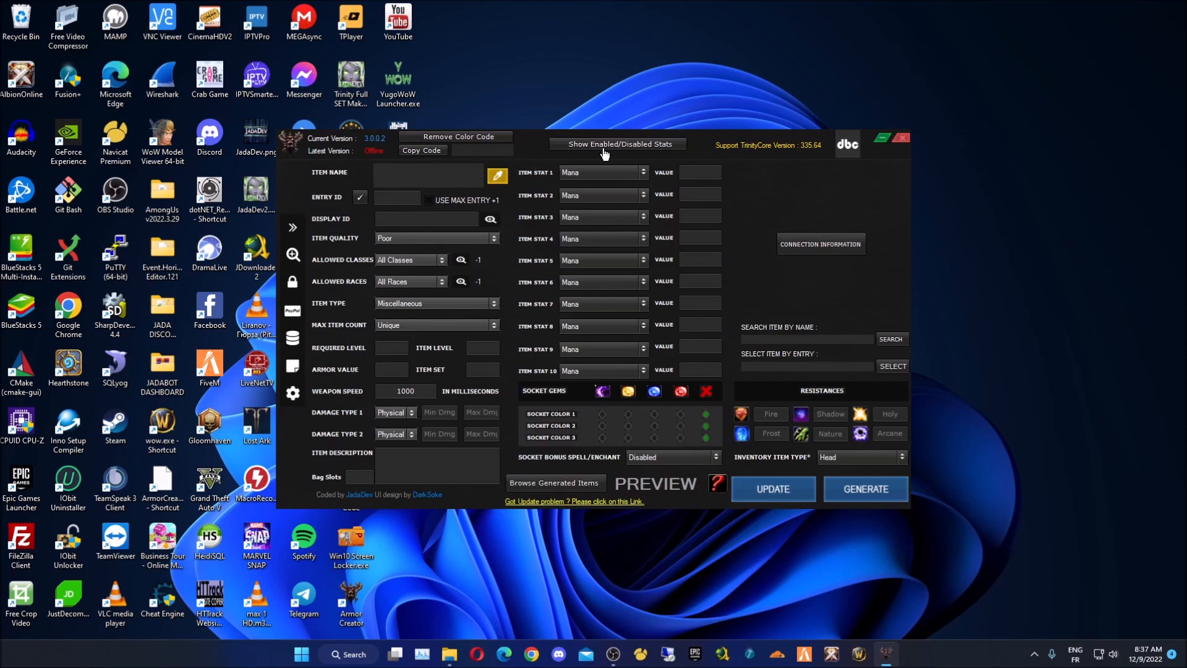
{"action": "left_click_drag", "start_coordinate": [535, 159], "coordinate": [530, 124]}
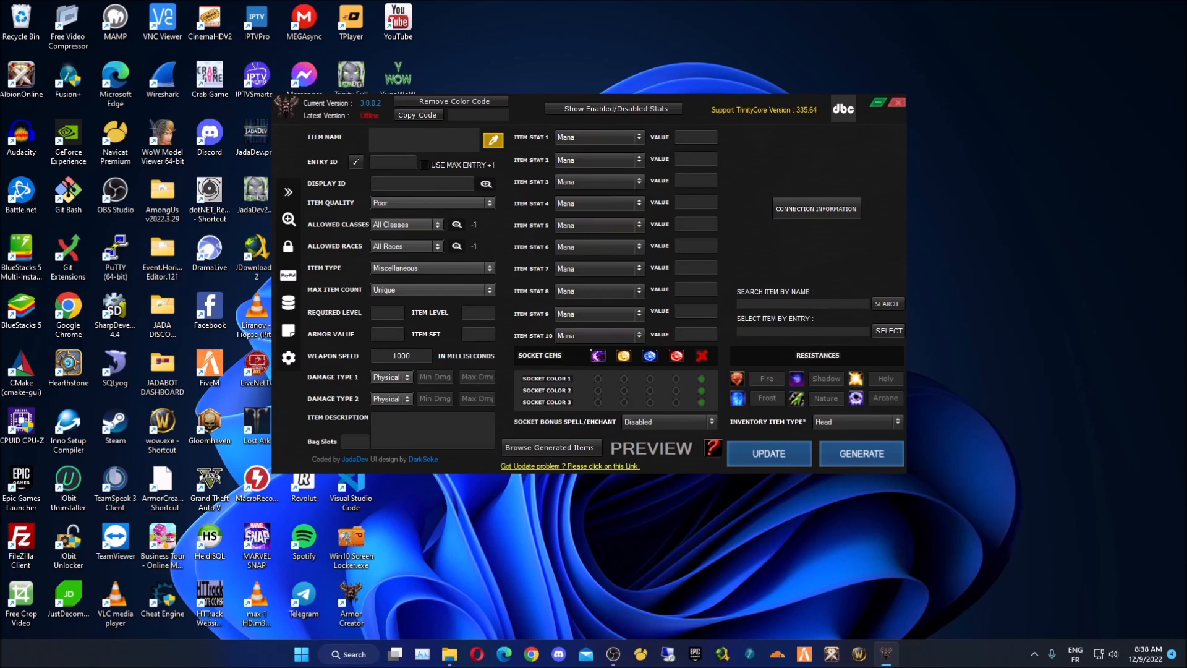
- Run _Run This Please.bat from the _Server folder and allow Apache through the firewall
{"action": "left_click_drag", "start_coordinate": [0, 190], "coordinate": [773, 118]}
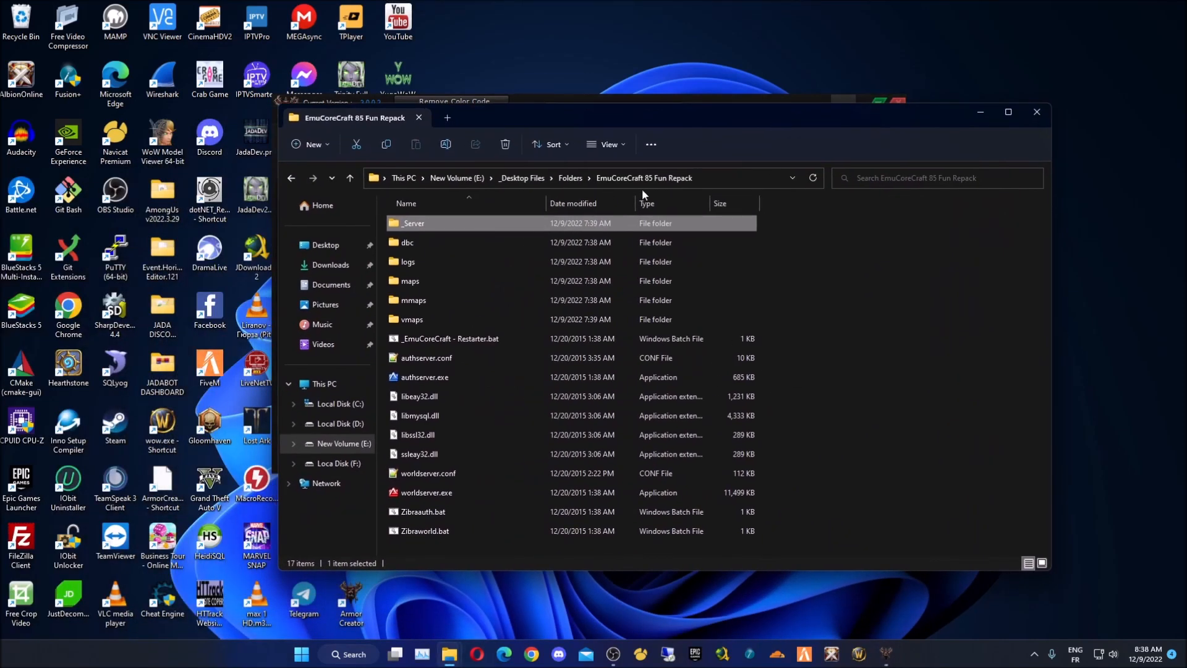
{"action": "left_click_drag", "start_coordinate": [683, 115], "coordinate": [646, 104]}
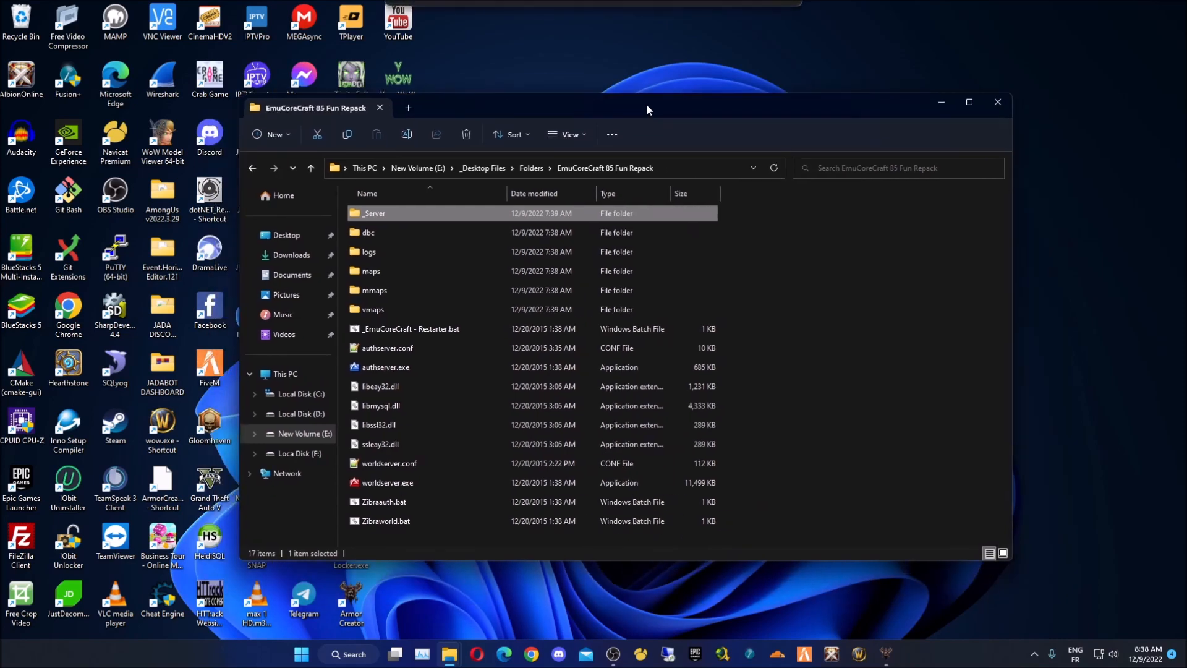
{"action": "double_click", "coordinate": [456, 220]}
{"action": "double_click", "coordinate": [441, 367]}
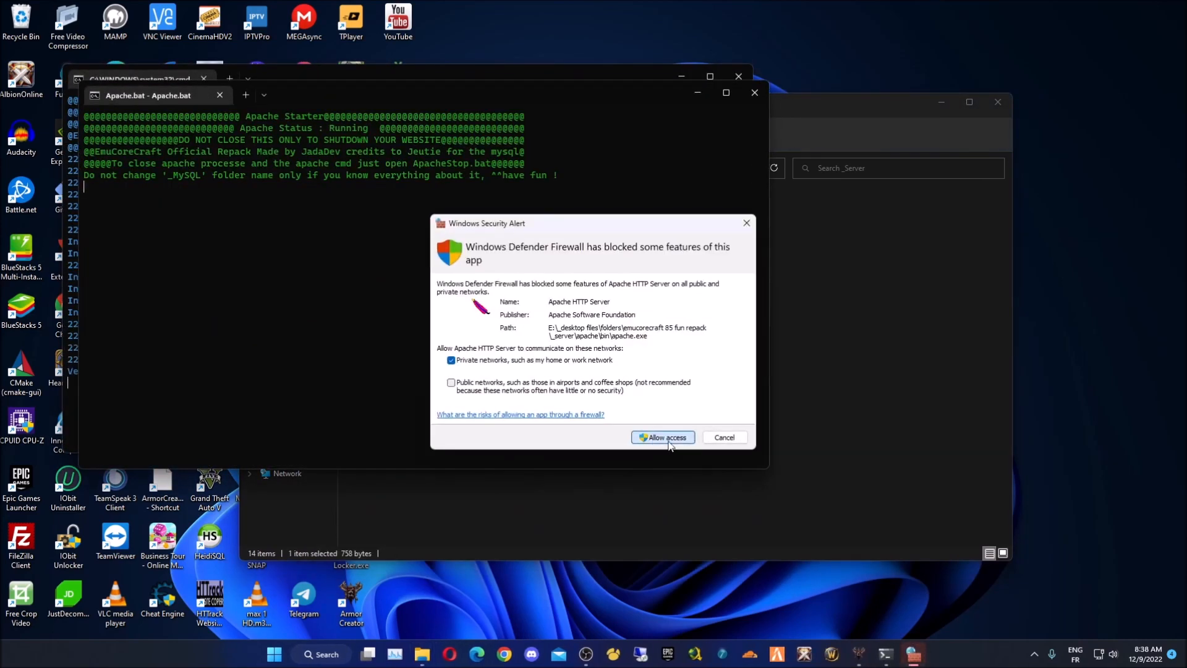
{"action": "left_click", "coordinate": [663, 437]}
- Minimize the Apache and MySQL consoles and bring the item editor back in front
{"action": "left_click_drag", "start_coordinate": [688, 91], "coordinate": [680, 151]}
{"action": "left_click", "coordinate": [685, 158]}
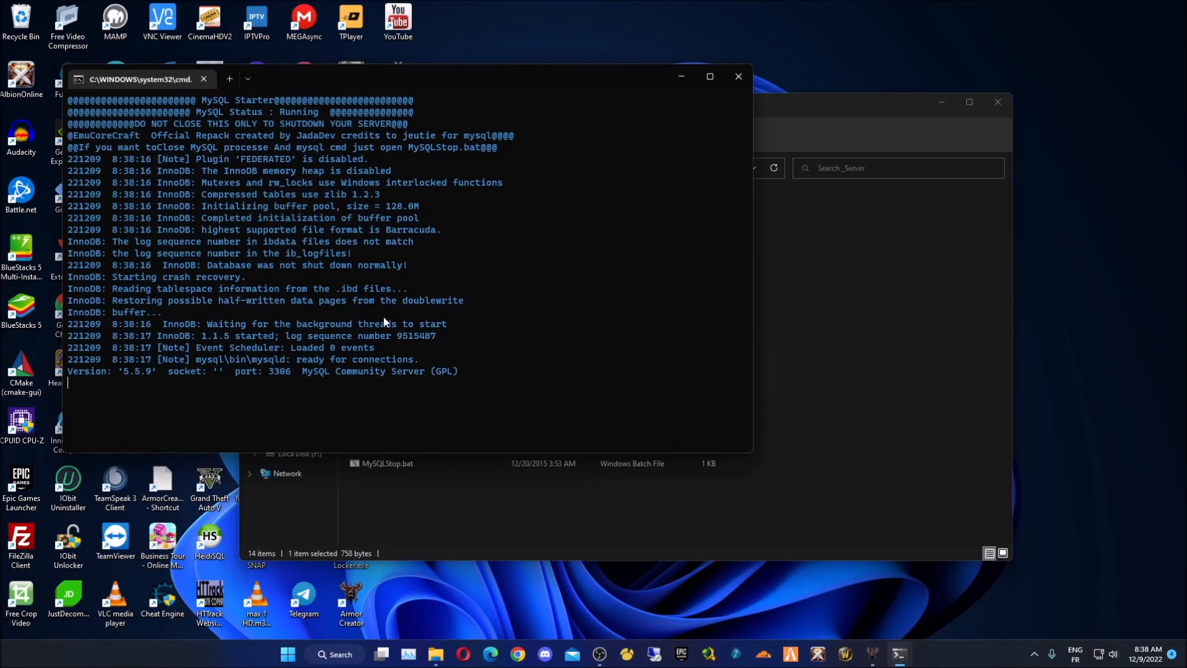
{"action": "left_click", "coordinate": [670, 86]}
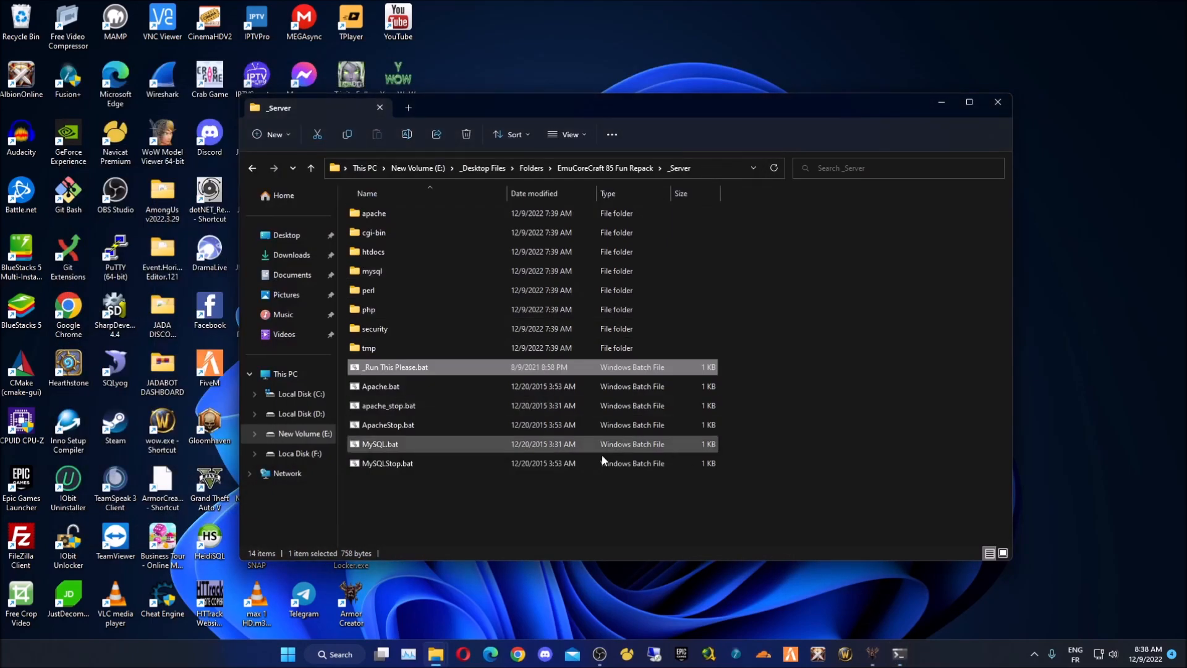
{"action": "left_click", "coordinate": [606, 168]}
{"action": "left_click_drag", "start_coordinate": [610, 101], "coordinate": [610, 233]}
{"action": "left_click", "coordinate": [817, 155]}
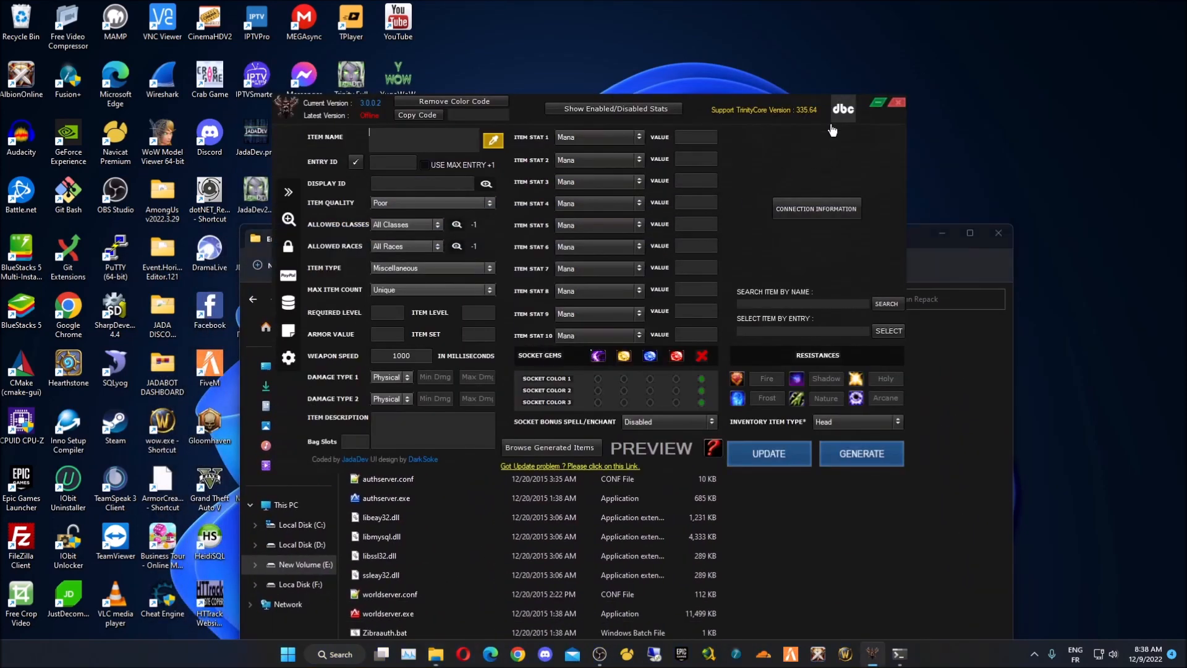
- Test the database connection successfully and save the connection details
{"action": "left_click", "coordinate": [807, 209]}
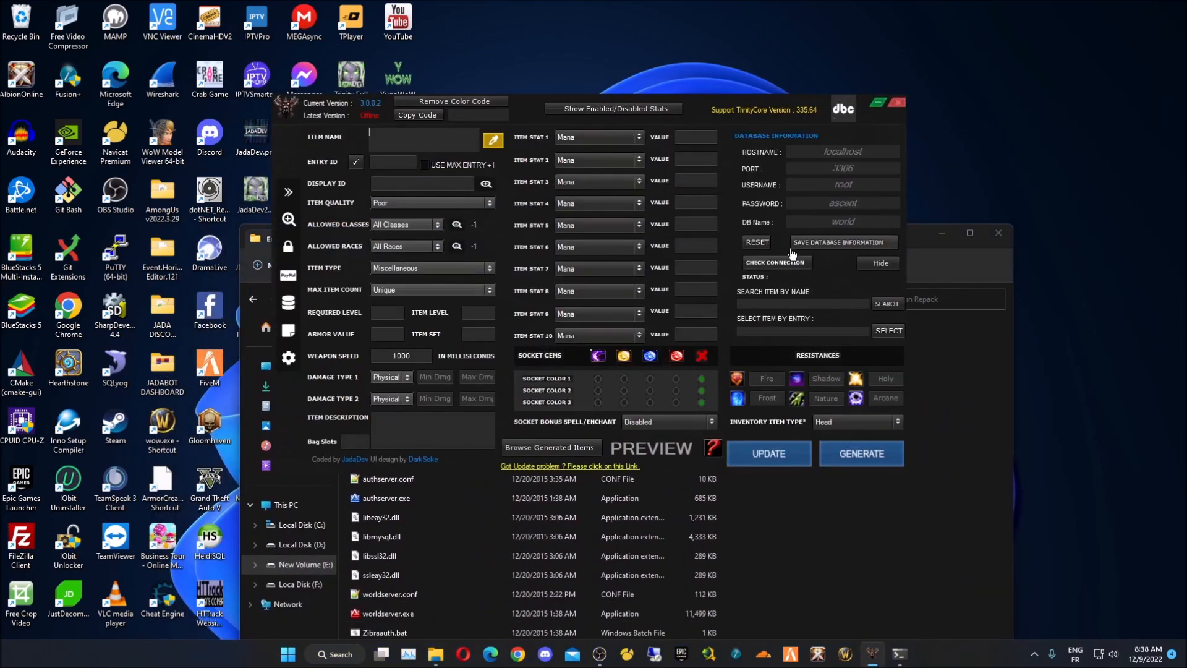
{"action": "left_click", "coordinate": [774, 262]}
{"action": "left_click", "coordinate": [832, 242]}
{"action": "left_click", "coordinate": [639, 369]}
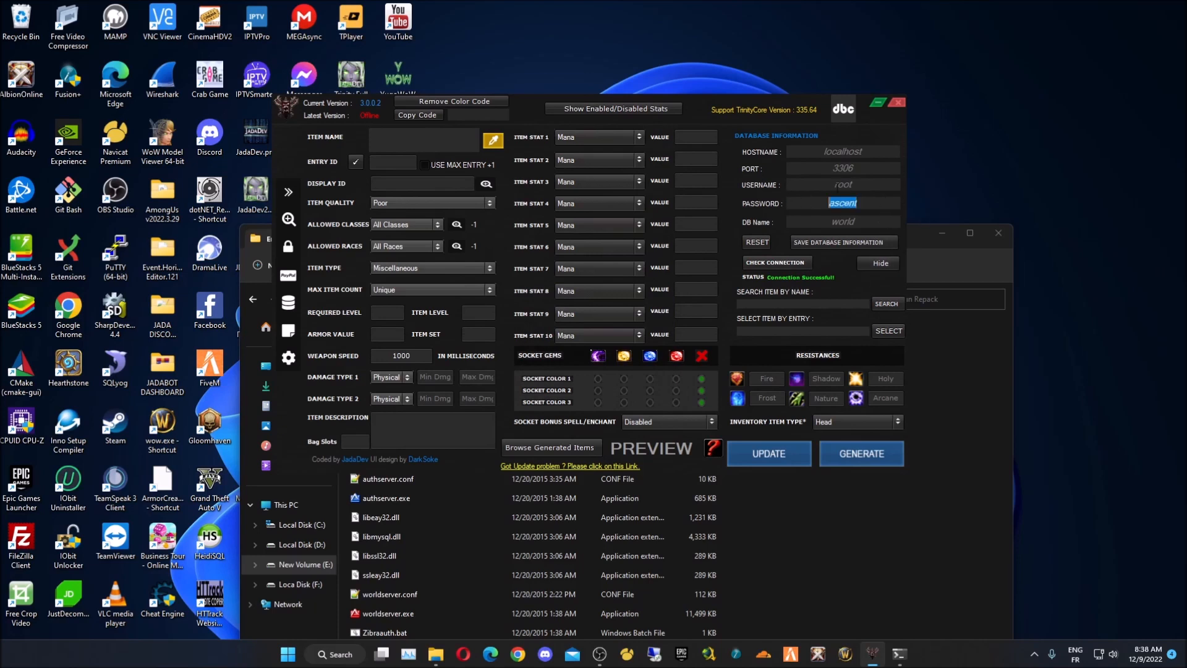
- Hide the connection panel and minimize the repack folder window
{"action": "double_click", "coordinate": [844, 184]}
{"action": "left_click", "coordinate": [860, 186]}
{"action": "left_click", "coordinate": [880, 263]}
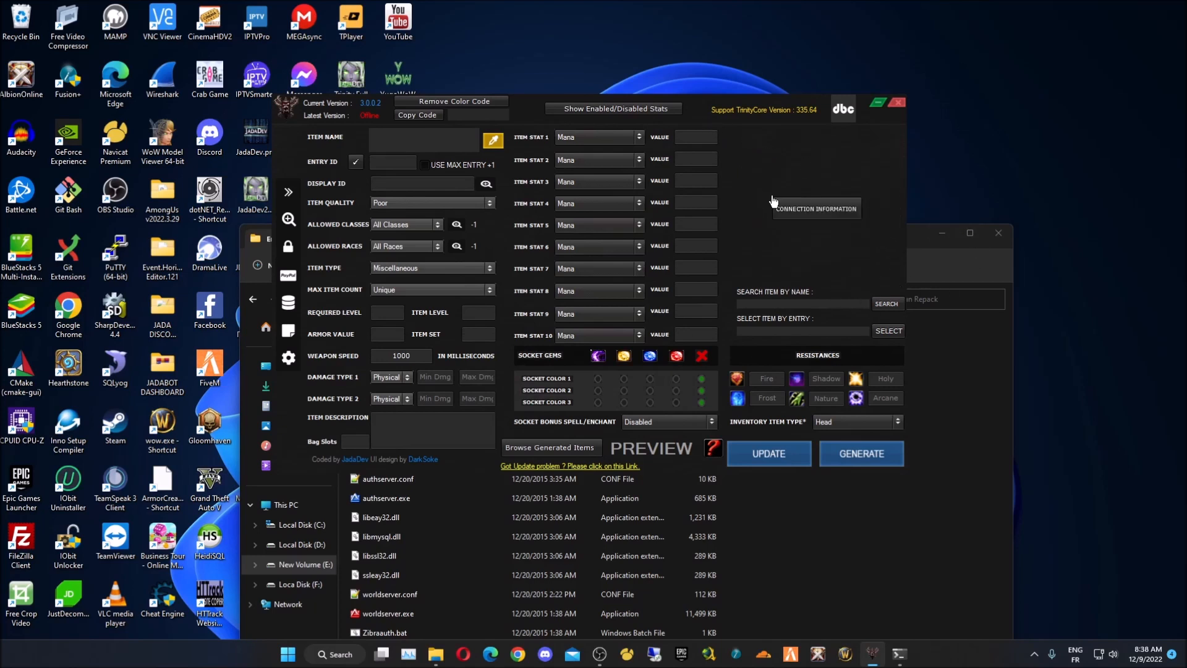
{"action": "left_click_drag", "start_coordinate": [697, 114], "coordinate": [707, 95]}
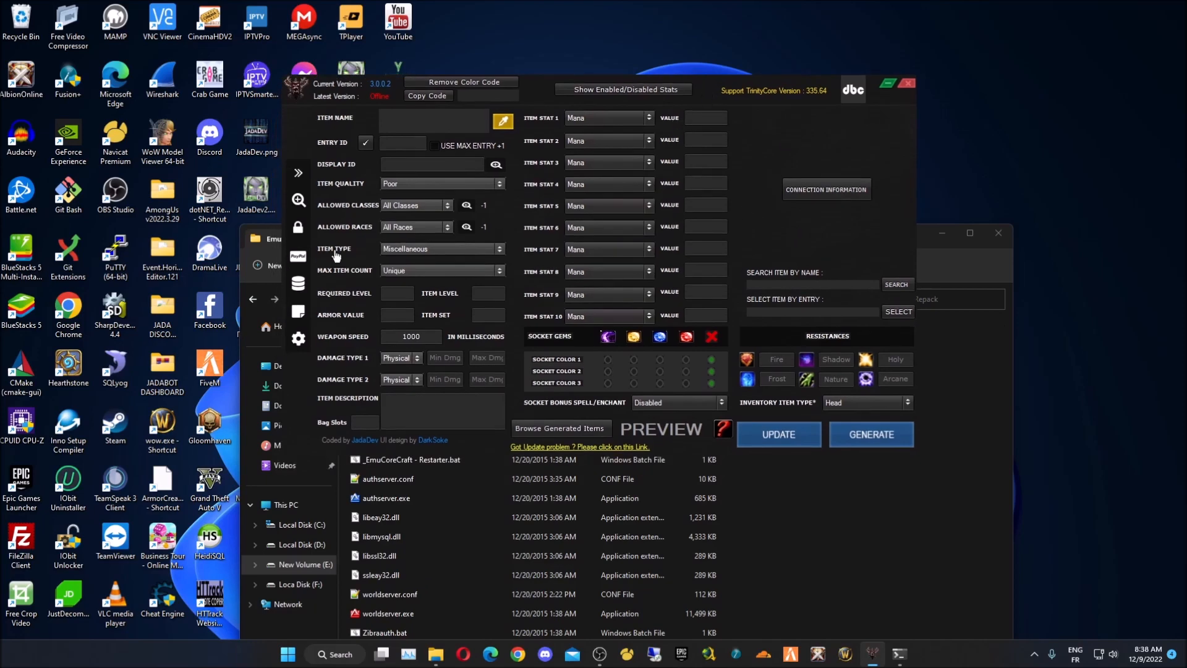
{"action": "left_click", "coordinate": [834, 536]}
{"action": "left_click_drag", "start_coordinate": [521, 239], "coordinate": [518, 213]}
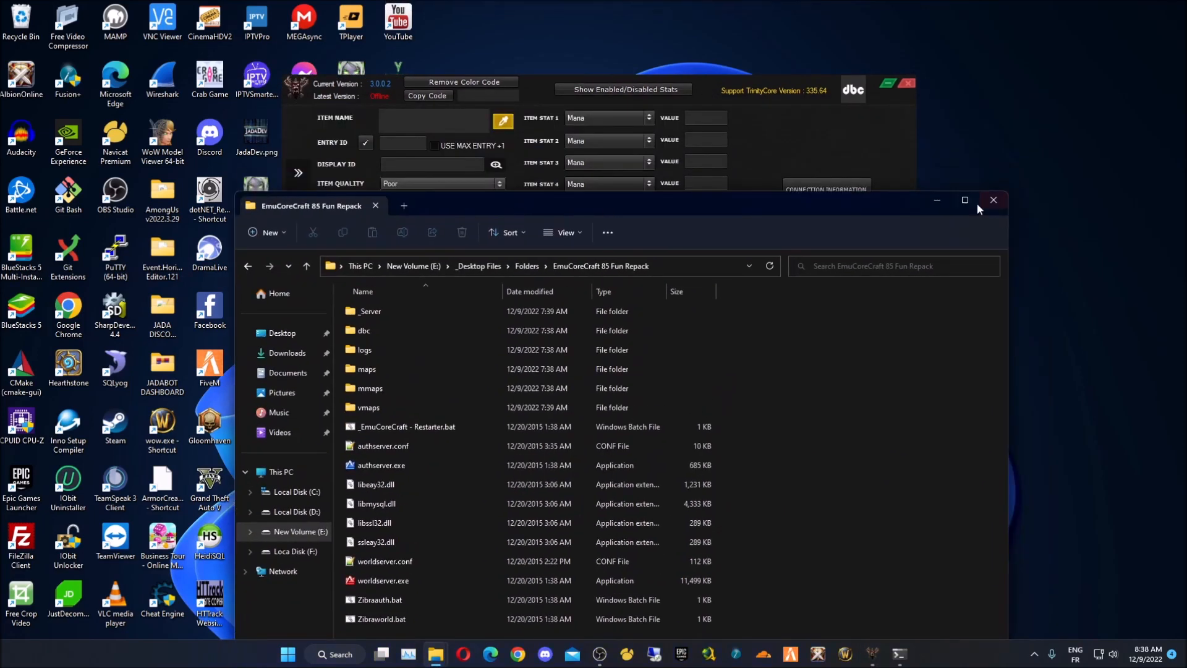
{"action": "left_click", "coordinate": [935, 199]}
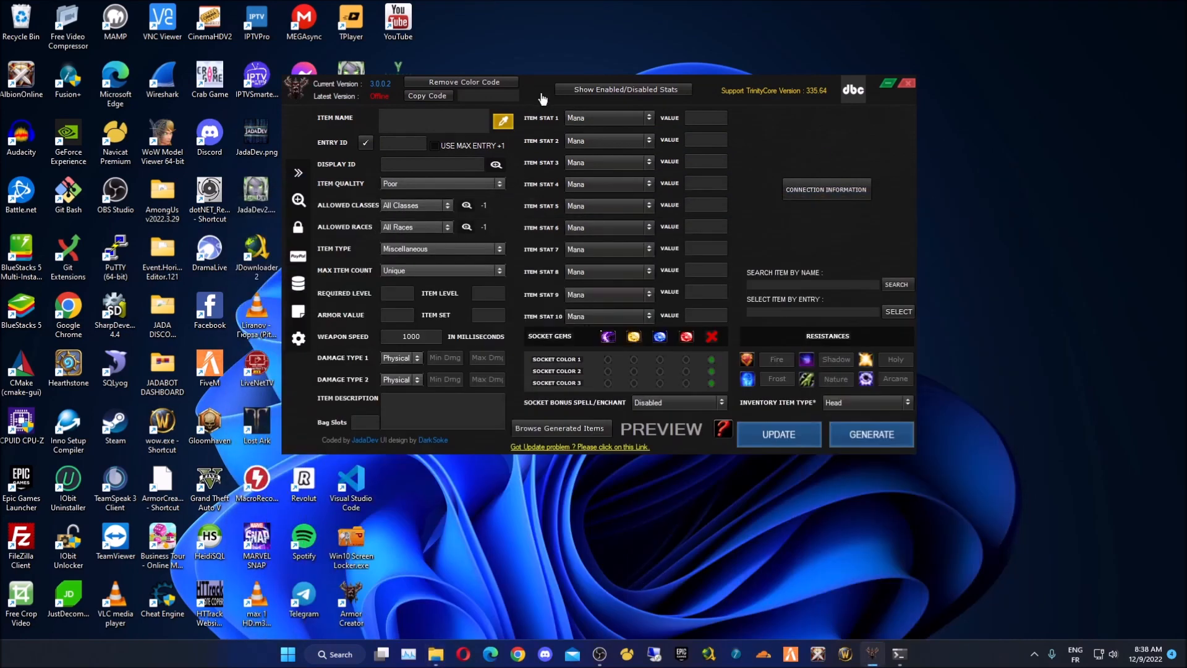
- Search items by the name Shadowmourne and copy its entry number 49623
{"action": "left_click_drag", "start_coordinate": [544, 100], "coordinate": [519, 128]}
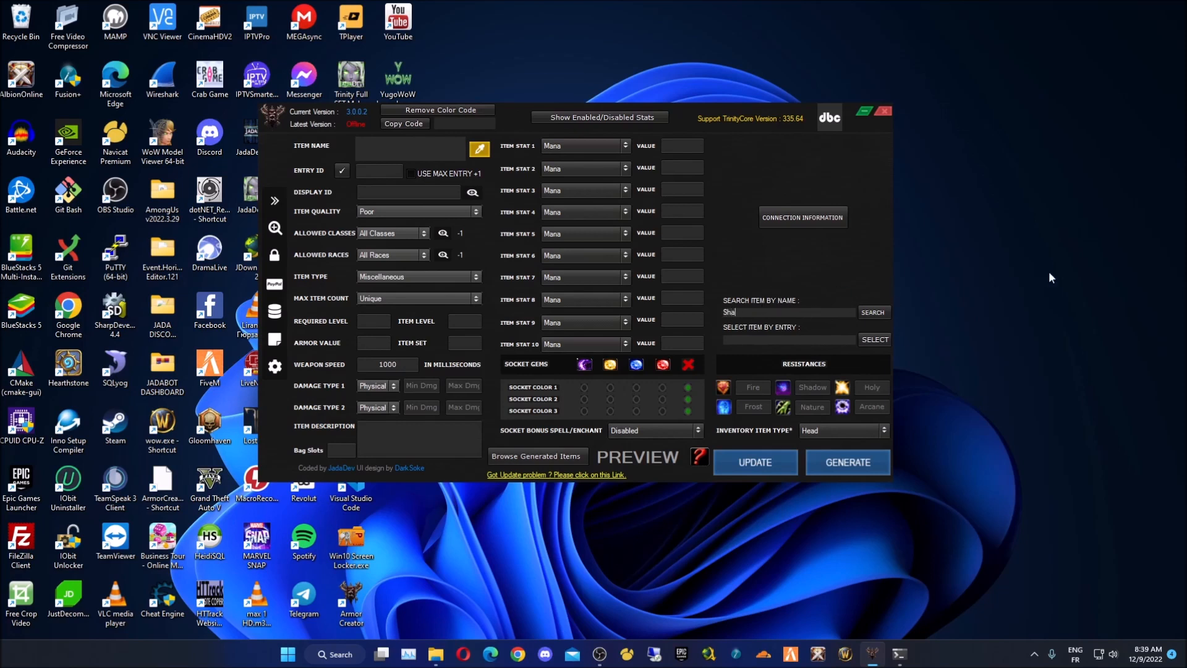
{"action": "type", "text": "e"}
{"action": "key", "text": "Return"}
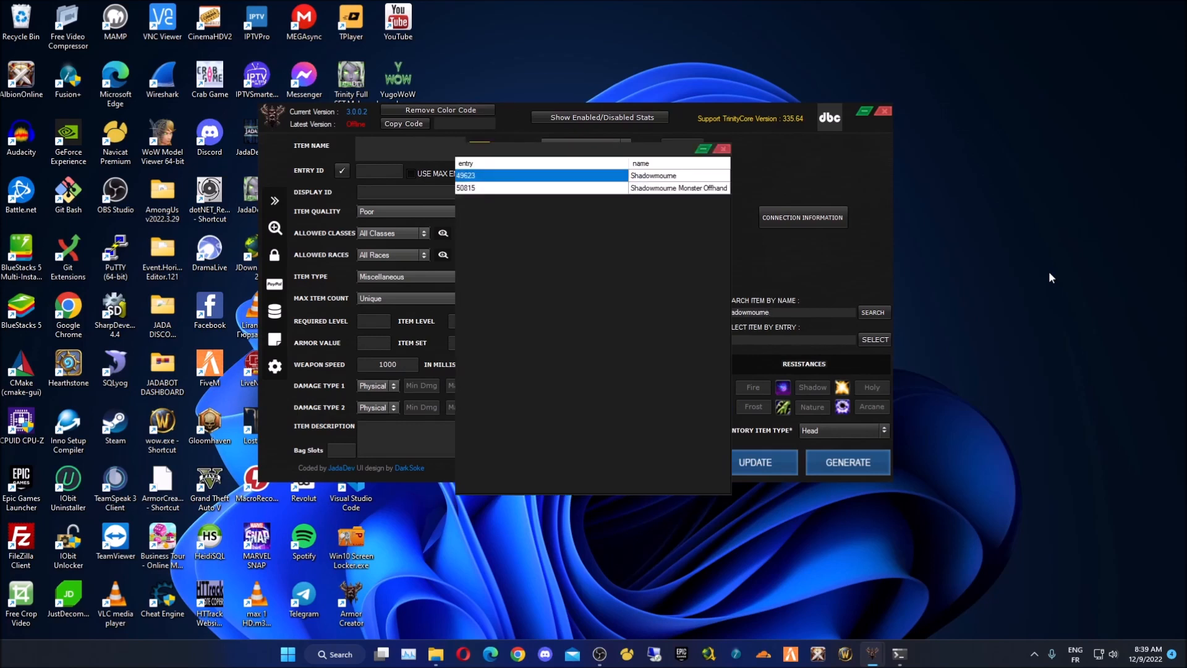
{"action": "left_click_drag", "start_coordinate": [519, 148], "coordinate": [442, 191]}
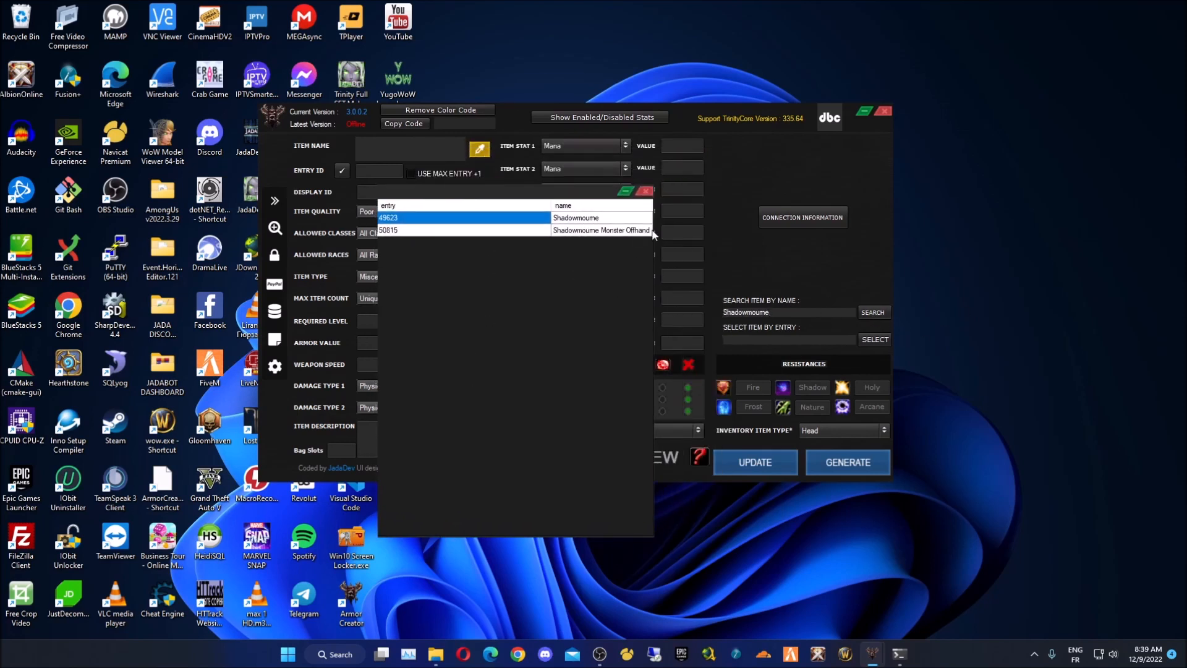
{"action": "left_click_drag", "start_coordinate": [550, 208], "coordinate": [488, 208]}
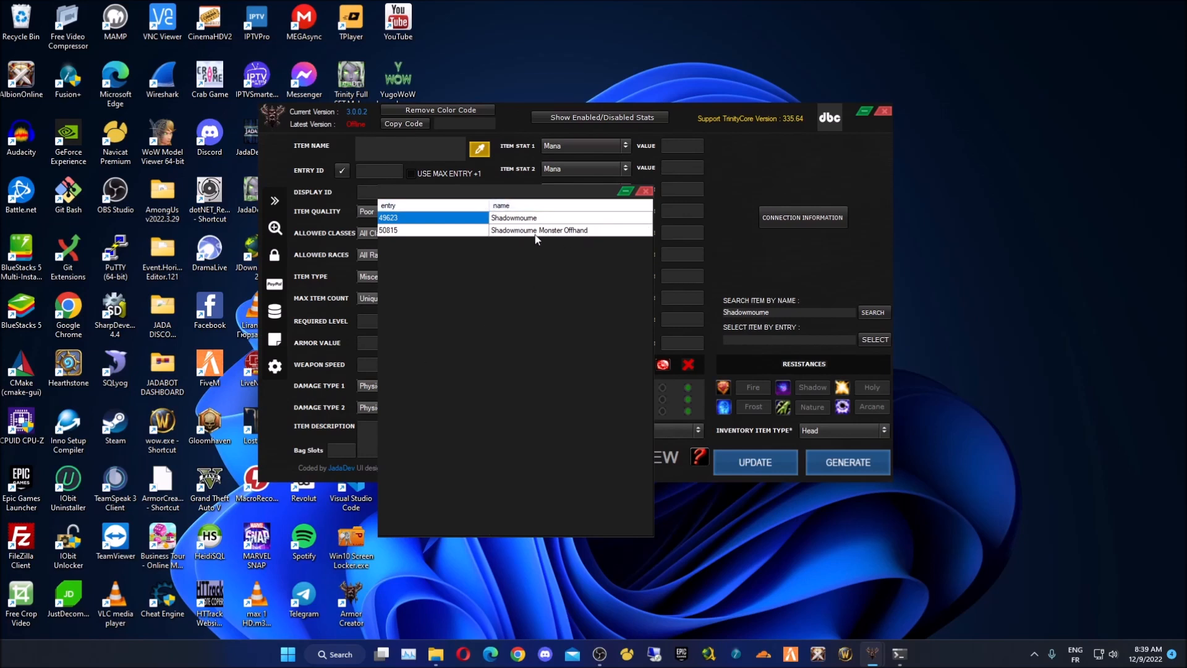
{"action": "left_click", "coordinate": [410, 220]}
{"action": "double_click", "coordinate": [410, 219]}
{"action": "key", "text": "ctrl+c"}
{"action": "left_click", "coordinate": [645, 194]}
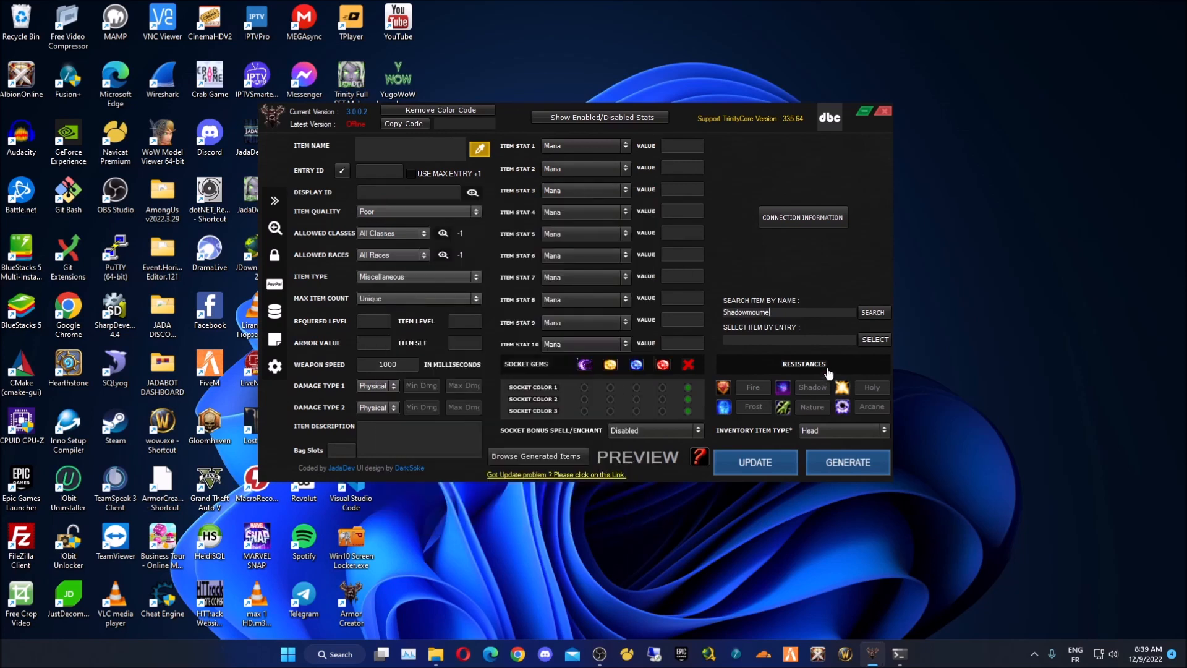
- Paste 49623 into Select Item By Entry and load it into the form
{"action": "left_click", "coordinate": [729, 340]}
{"action": "key", "text": "ctrl+v"}
{"action": "left_click", "coordinate": [874, 340]}
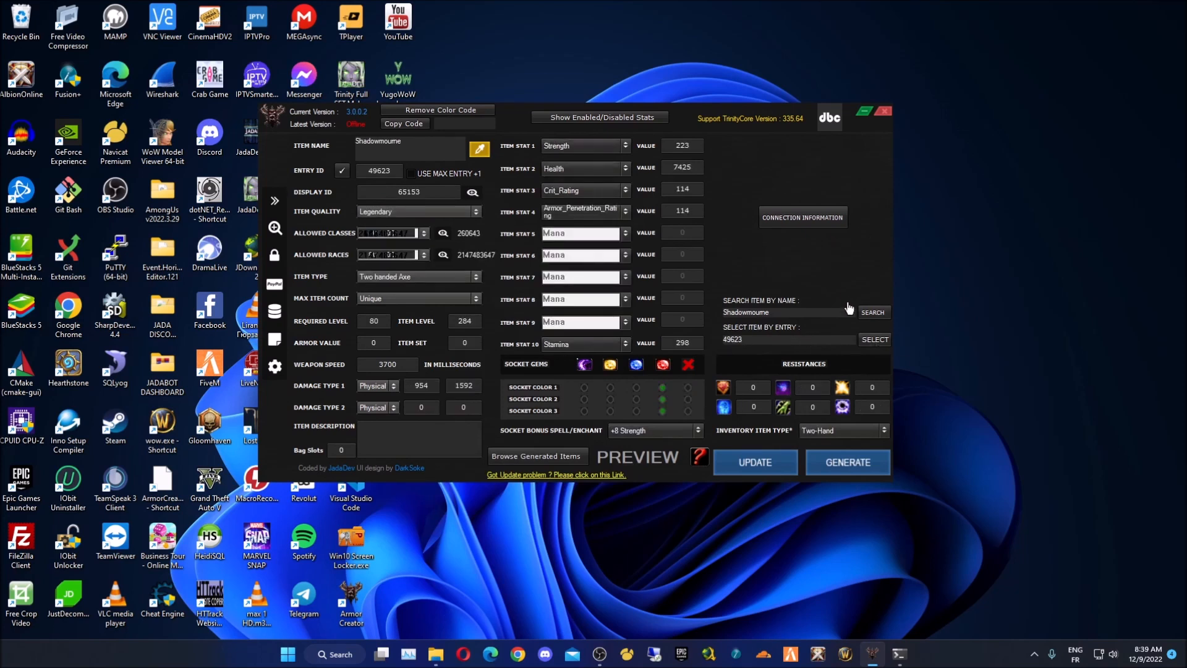
{"action": "left_click", "coordinate": [874, 340]}
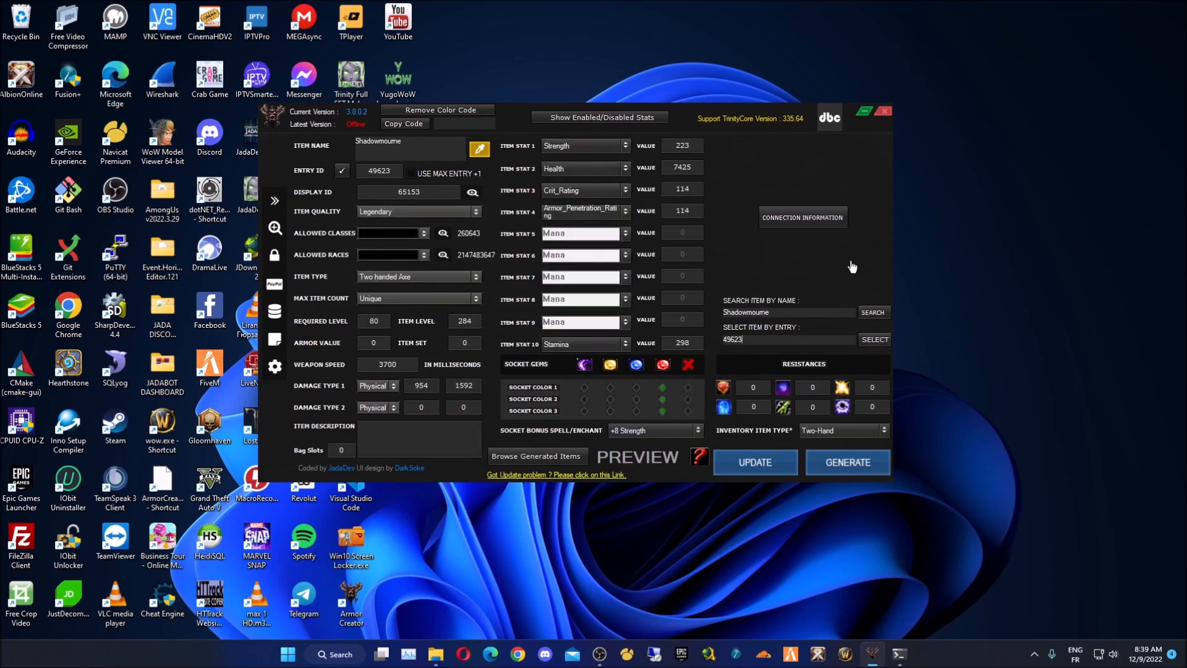
- Recheck the database connection panel, hide it, and review the search fields
{"action": "left_click", "coordinate": [813, 217]}
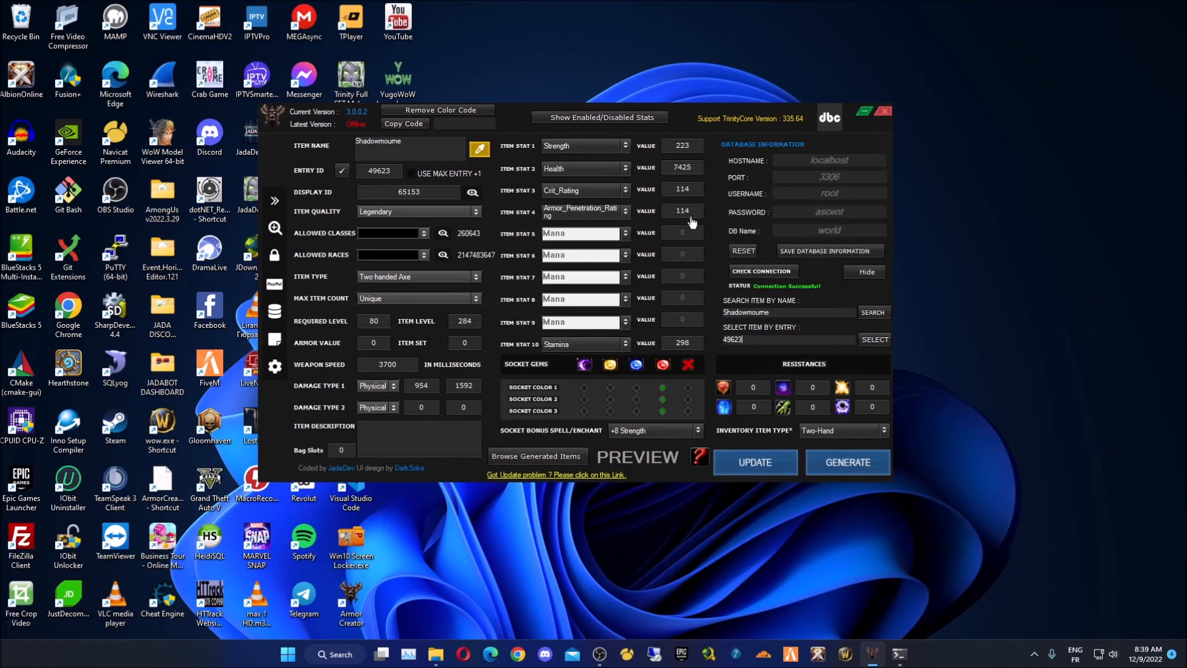
{"action": "left_click", "coordinate": [865, 272]}
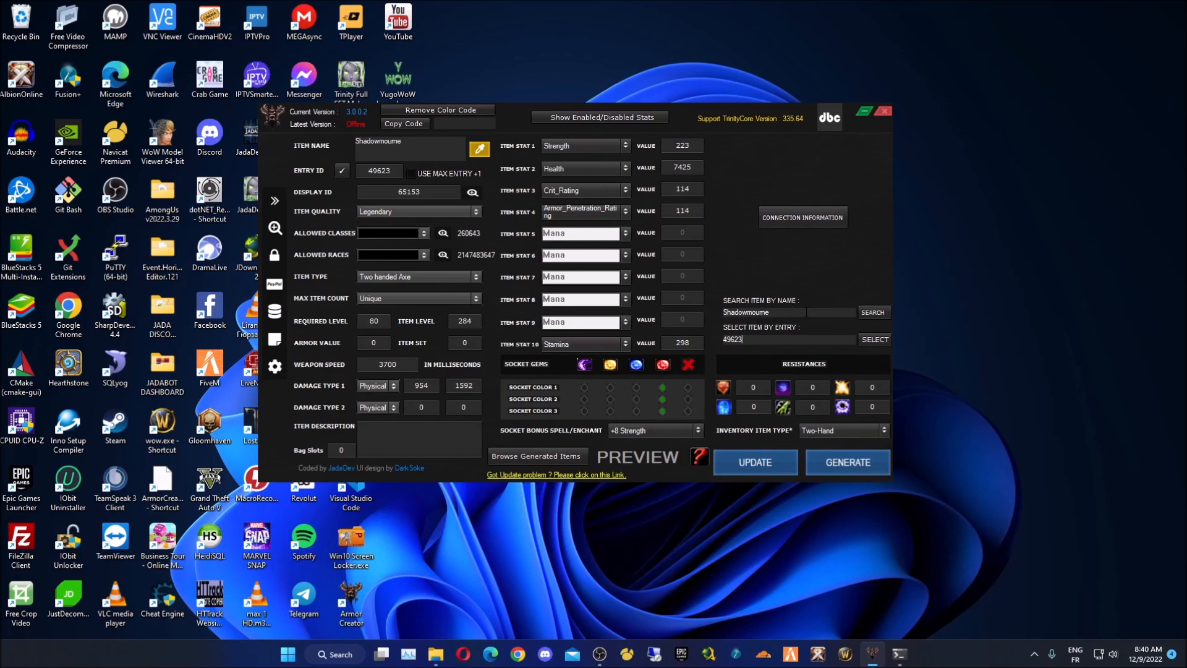
{"action": "left_click", "coordinate": [791, 312]}
{"action": "left_click", "coordinate": [775, 340]}
- Edit the Entry ID field so it reads 496230
{"action": "double_click", "coordinate": [397, 172]}
{"action": "left_click_drag", "start_coordinate": [394, 172], "coordinate": [377, 171]}
{"action": "left_click", "coordinate": [398, 174]}
{"action": "left_click_drag", "start_coordinate": [390, 171], "coordinate": [376, 170]}
{"action": "left_click", "coordinate": [766, 342]}
{"action": "left_click", "coordinate": [390, 171]}
{"action": "double_click", "coordinate": [393, 170]}
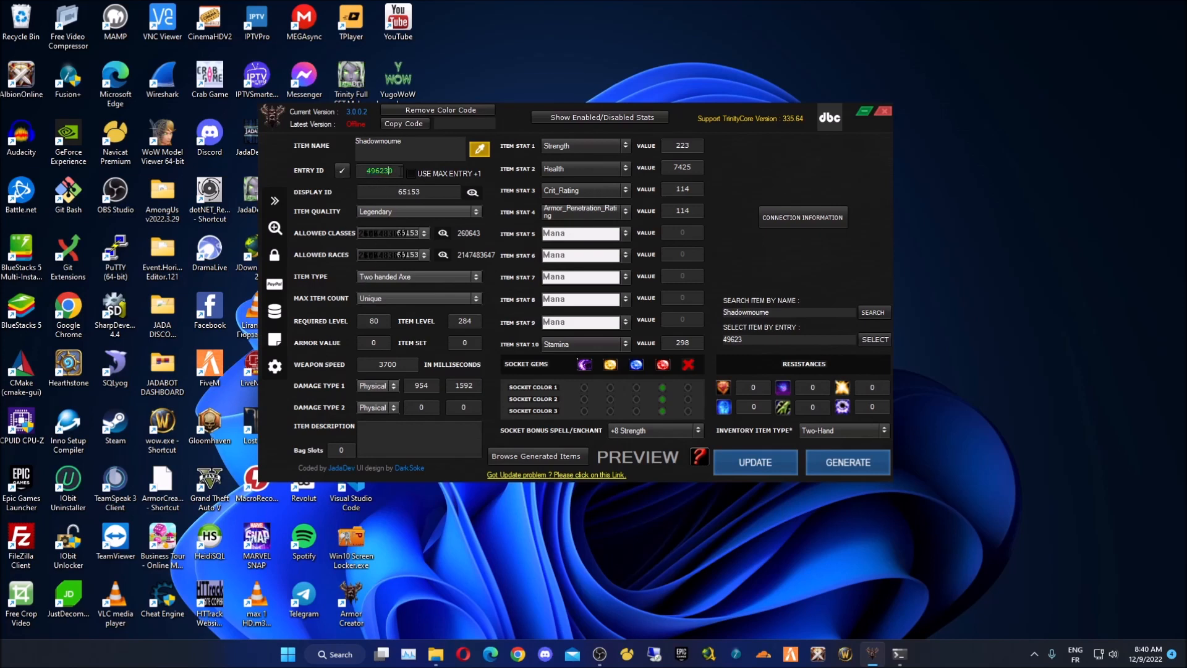
{"action": "left_click_drag", "start_coordinate": [383, 170], "coordinate": [364, 171]}
{"action": "left_click", "coordinate": [396, 171]}
{"action": "double_click", "coordinate": [396, 172]}
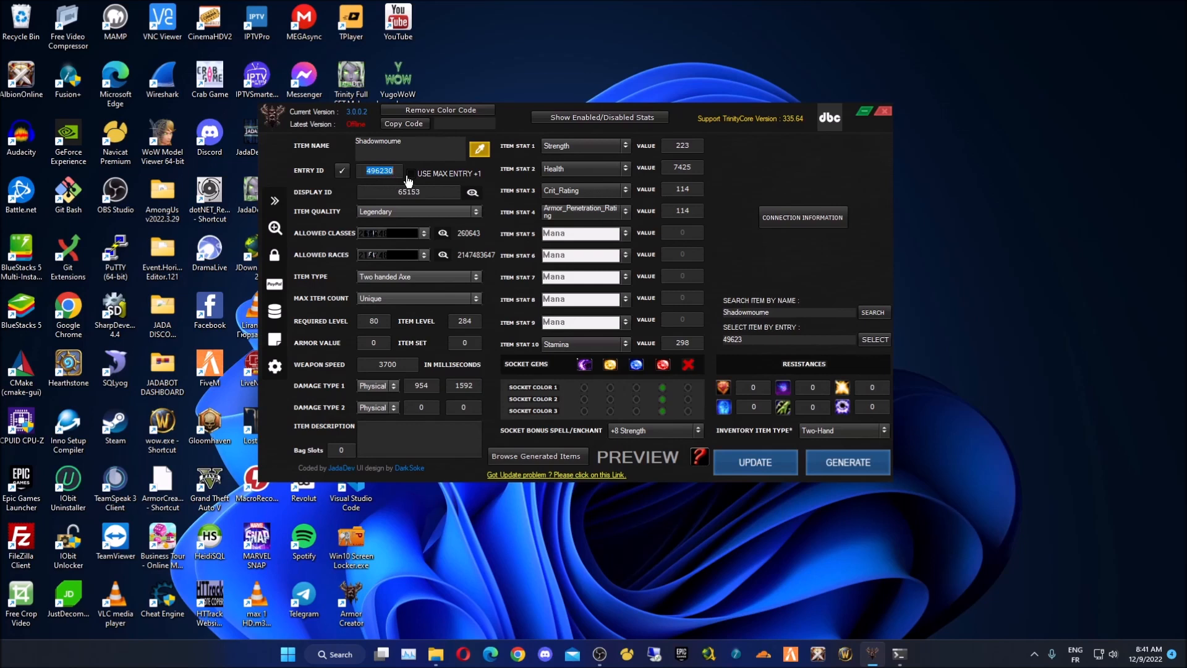
- Enable USE MAX ENTRY +1 and generate a colour code for the item name
{"action": "left_click", "coordinate": [448, 178]}
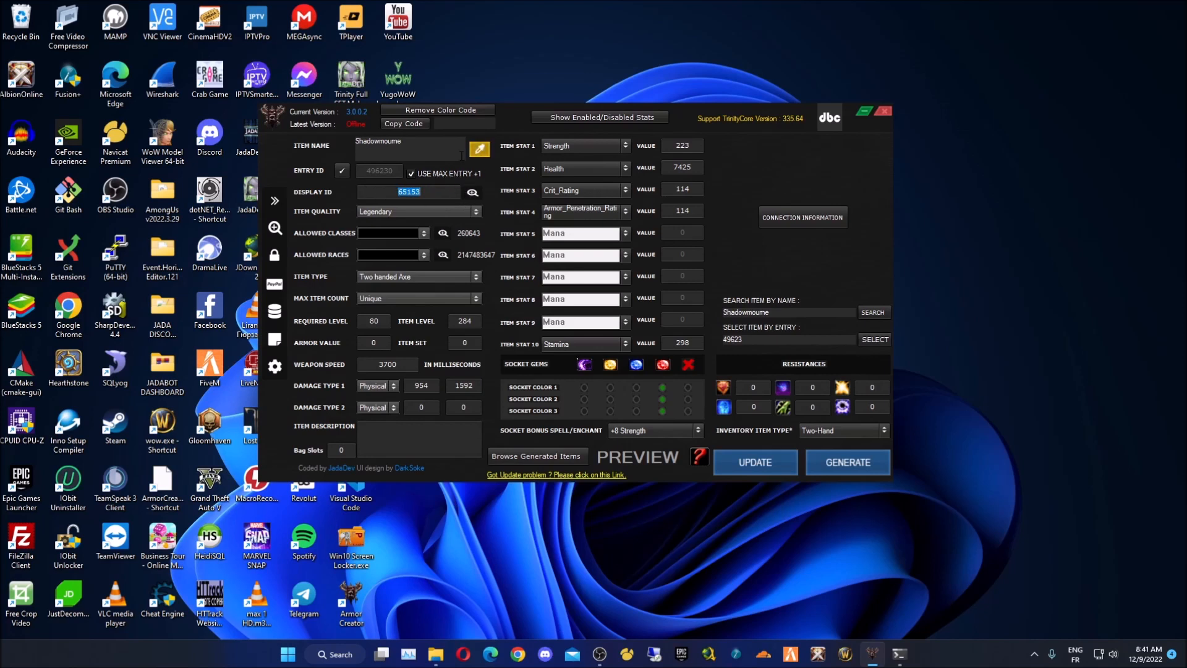
{"action": "left_click", "coordinate": [479, 149]}
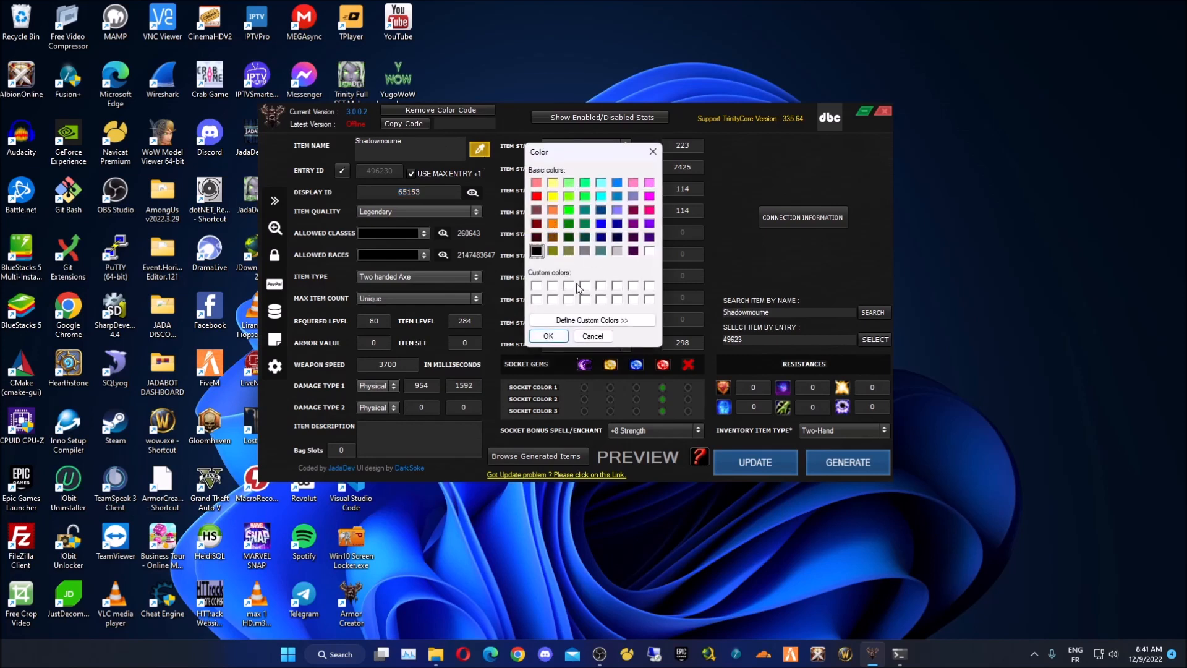
{"action": "left_click", "coordinate": [591, 320]}
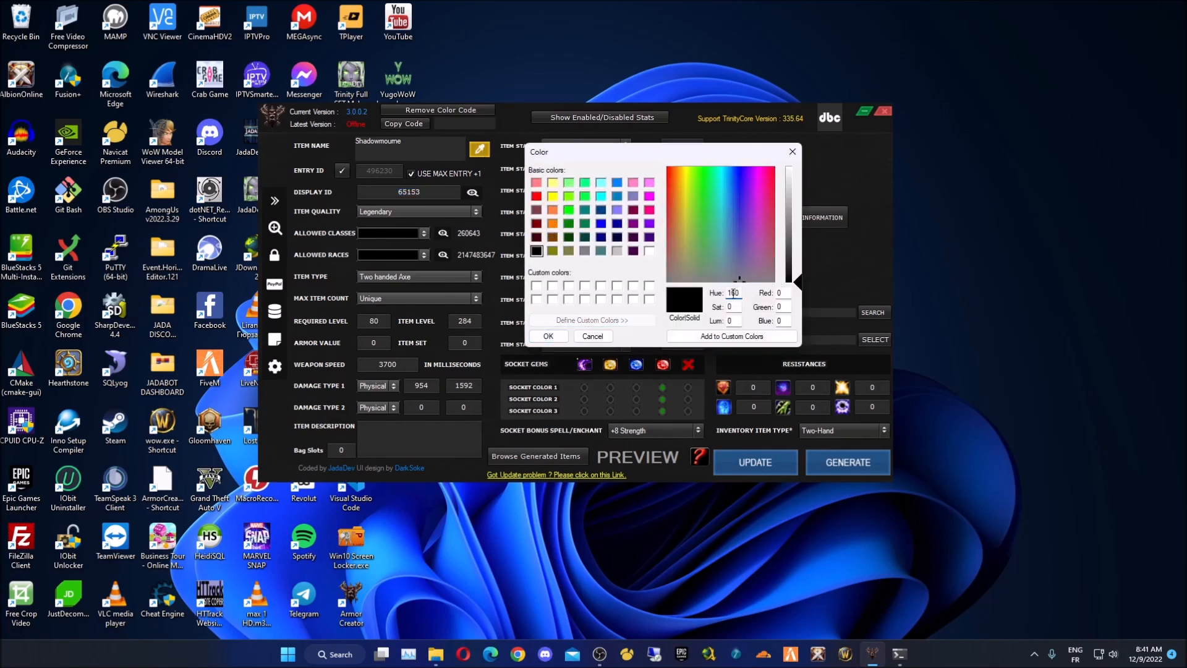
{"action": "left_click", "coordinate": [548, 336]}
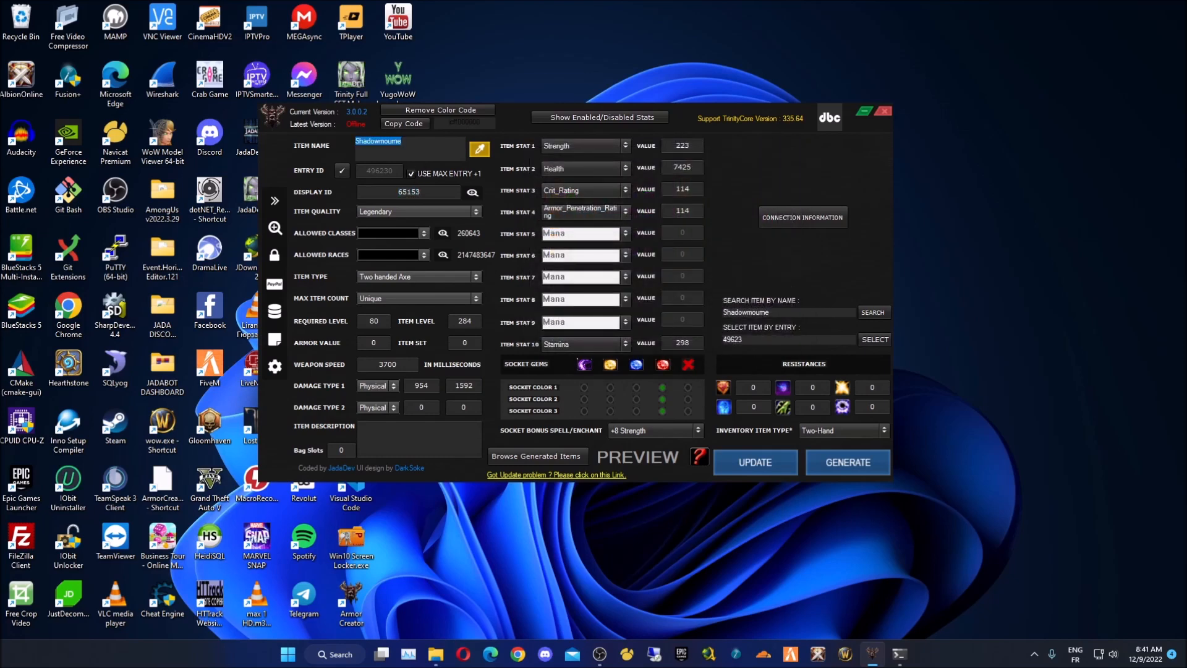
{"action": "left_click", "coordinate": [431, 153]}
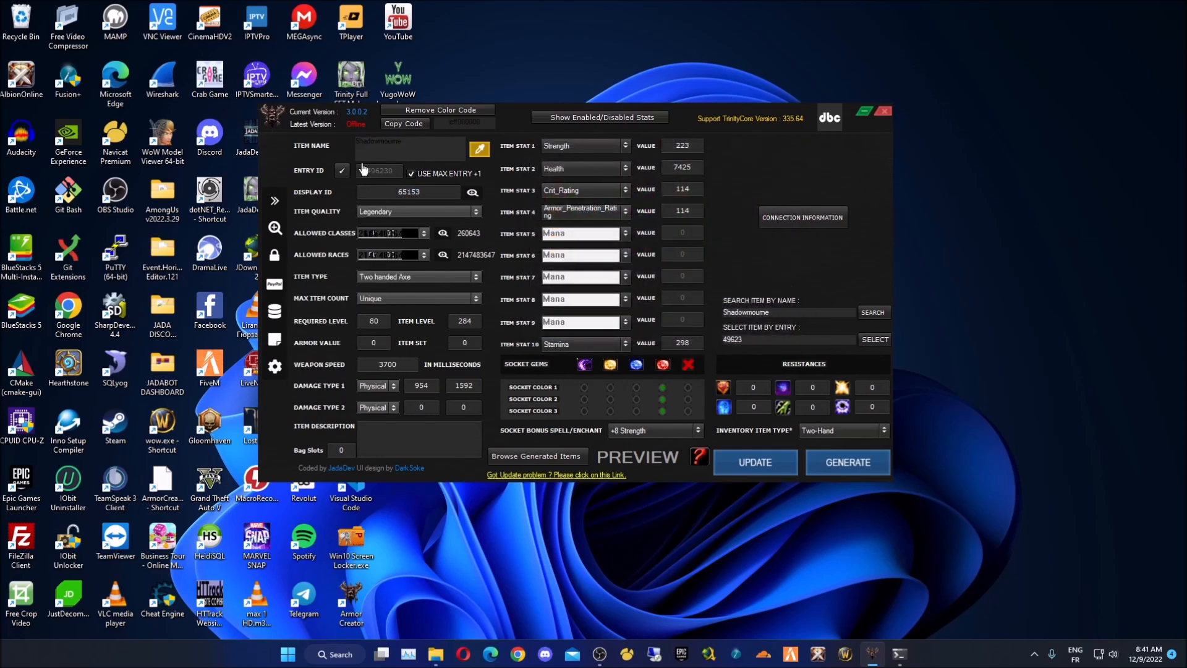
{"action": "double_click", "coordinate": [387, 144]}
- Name the item SHADOWMOURNE and switch back to a manual Entry ID
{"action": "type", "text": "SHADOWMOURNE"}
{"action": "left_click", "coordinate": [423, 174]}
{"action": "left_click", "coordinate": [412, 174]}
{"action": "left_click", "coordinate": [437, 175]}
{"action": "left_click", "coordinate": [437, 175]}
{"action": "left_click", "coordinate": [437, 175]}
{"action": "double_click", "coordinate": [461, 143]}
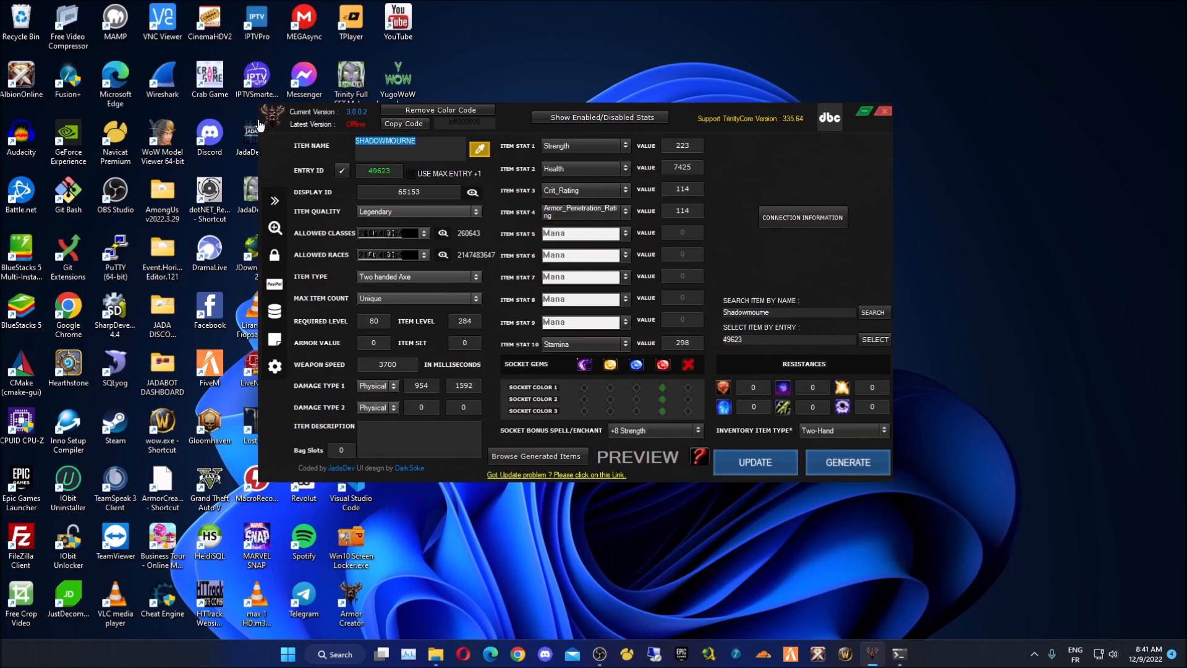
{"action": "left_click", "coordinate": [432, 150]}
{"action": "key", "text": "ctrl+a"}
{"action": "left_click", "coordinate": [443, 146]}
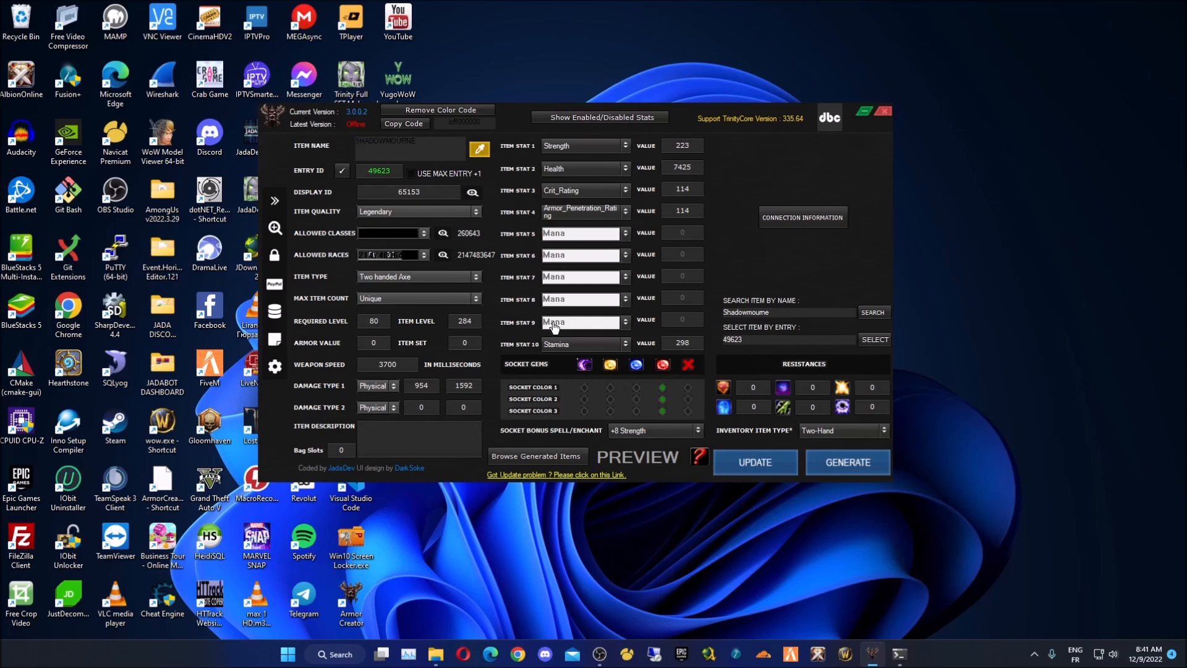
- Append zeros to the stat values to make them tenfold
{"action": "type", "text": "0"}
{"action": "left_click", "coordinate": [749, 463]}
{"action": "type", "text": "0"}
{"action": "left_click", "coordinate": [697, 190]}
{"action": "type", "text": "000"}
- Set all three sockets to the first colour with a +16 Attack Power bonus
{"action": "left_click", "coordinate": [584, 387]}
{"action": "left_click", "coordinate": [585, 399]}
{"action": "left_click", "coordinate": [584, 410]}
{"action": "left_click", "coordinate": [618, 431]}
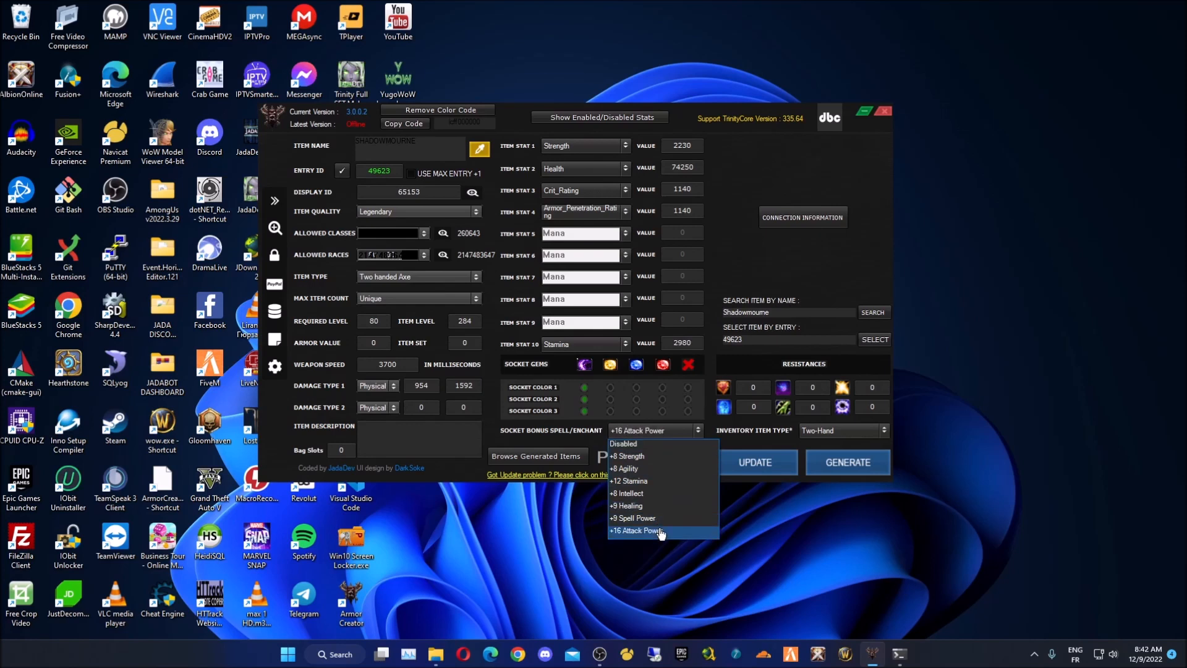
{"action": "left_click", "coordinate": [646, 530]}
- Set damage to 9540–15920, weapon speed 1700, required level 85 and item level 310
{"action": "left_click", "coordinate": [438, 386]}
{"action": "type", "text": "00"}
{"action": "double_click", "coordinate": [387, 364]}
{"action": "left_click", "coordinate": [384, 364]}
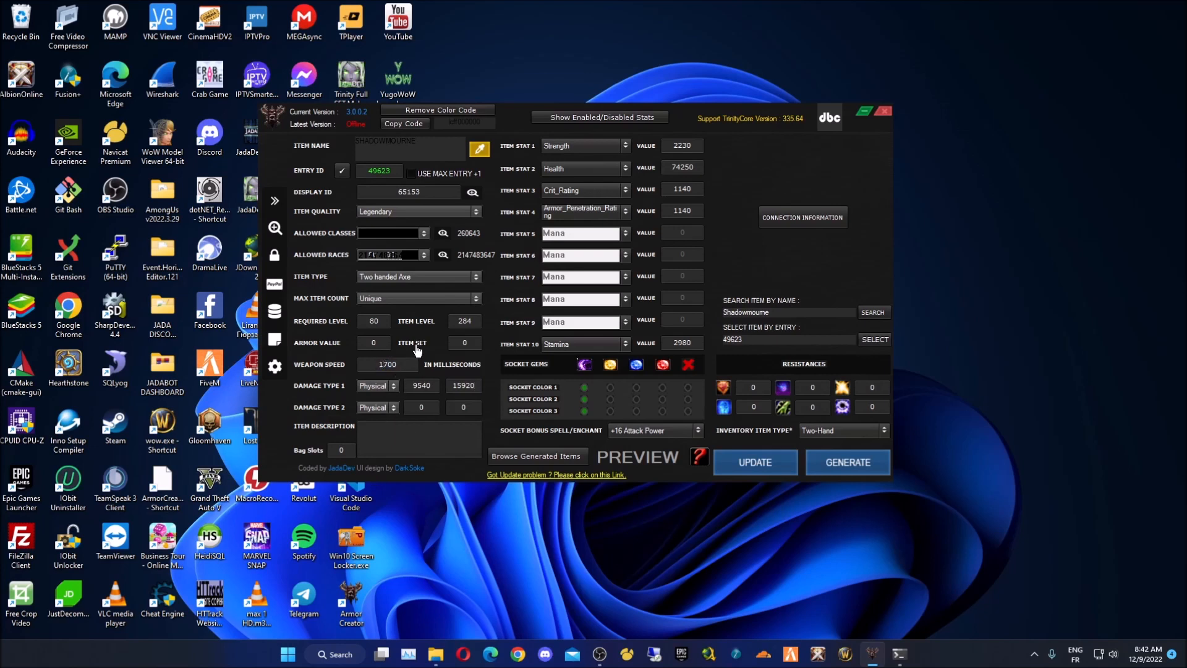
{"action": "left_click_drag", "start_coordinate": [363, 320], "coordinate": [357, 323]}
{"action": "type", "text": "85"}
{"action": "left_click_drag", "start_coordinate": [476, 322], "coordinate": [456, 323]}
{"action": "type", "text": "310"}
- Allow All Classes and All Races and keep the item quality Legendary
{"action": "left_click", "coordinate": [424, 233]}
{"action": "left_click", "coordinate": [409, 246]}
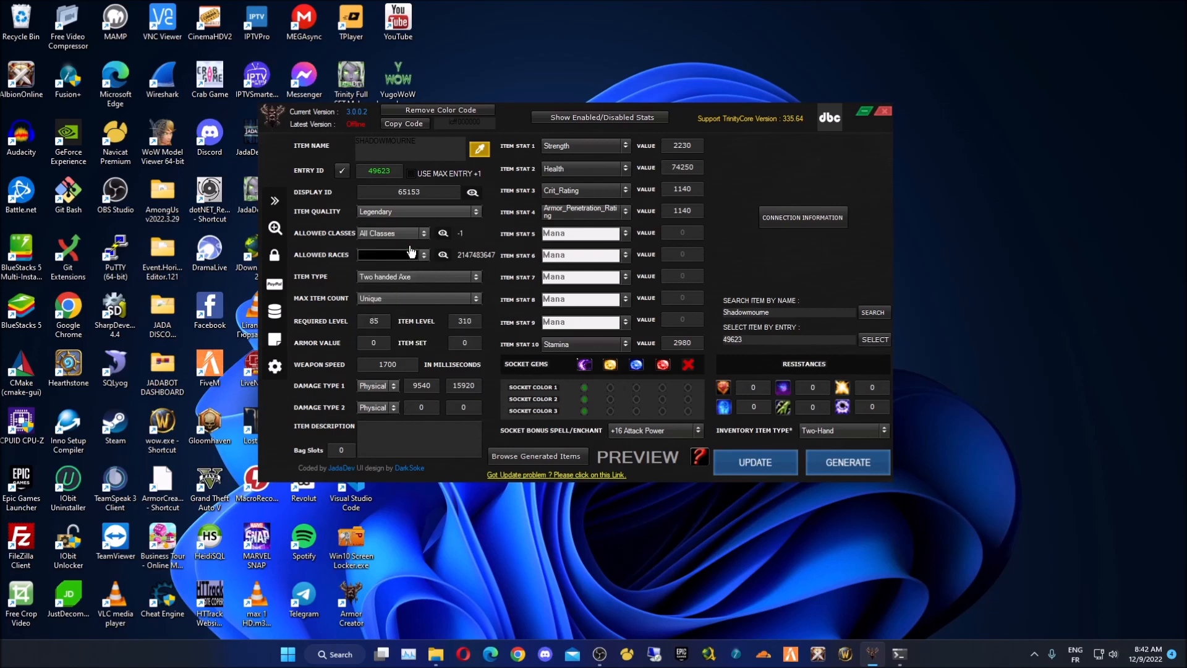
{"action": "left_click", "coordinate": [425, 256]}
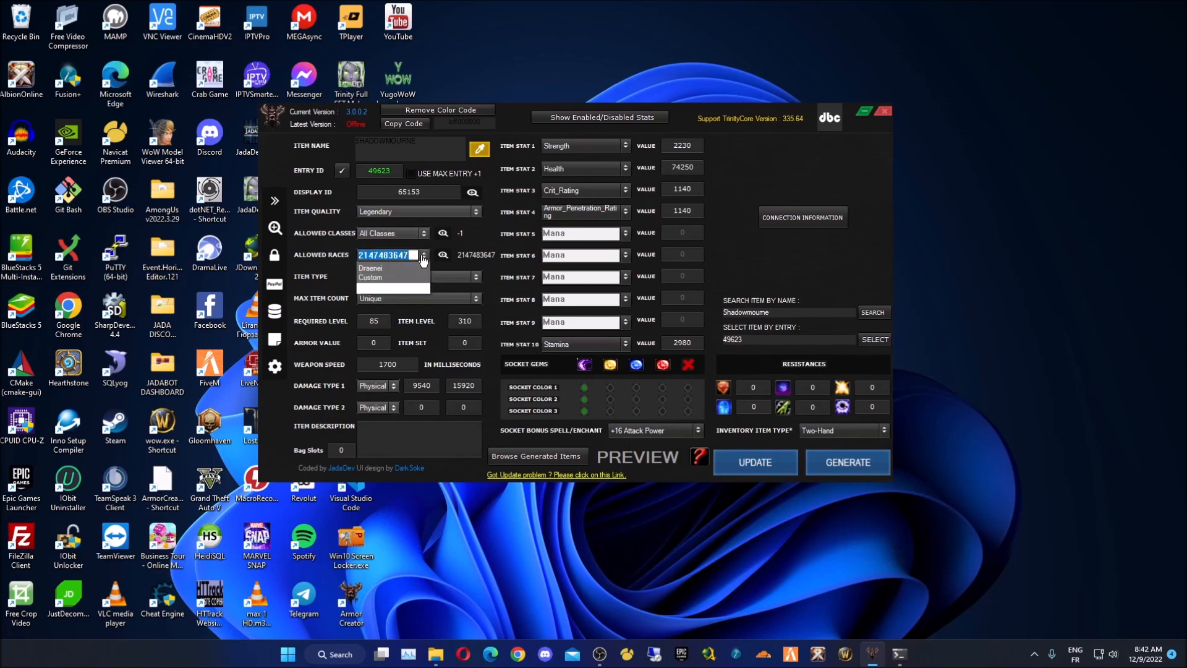
{"action": "left_click", "coordinate": [397, 267]}
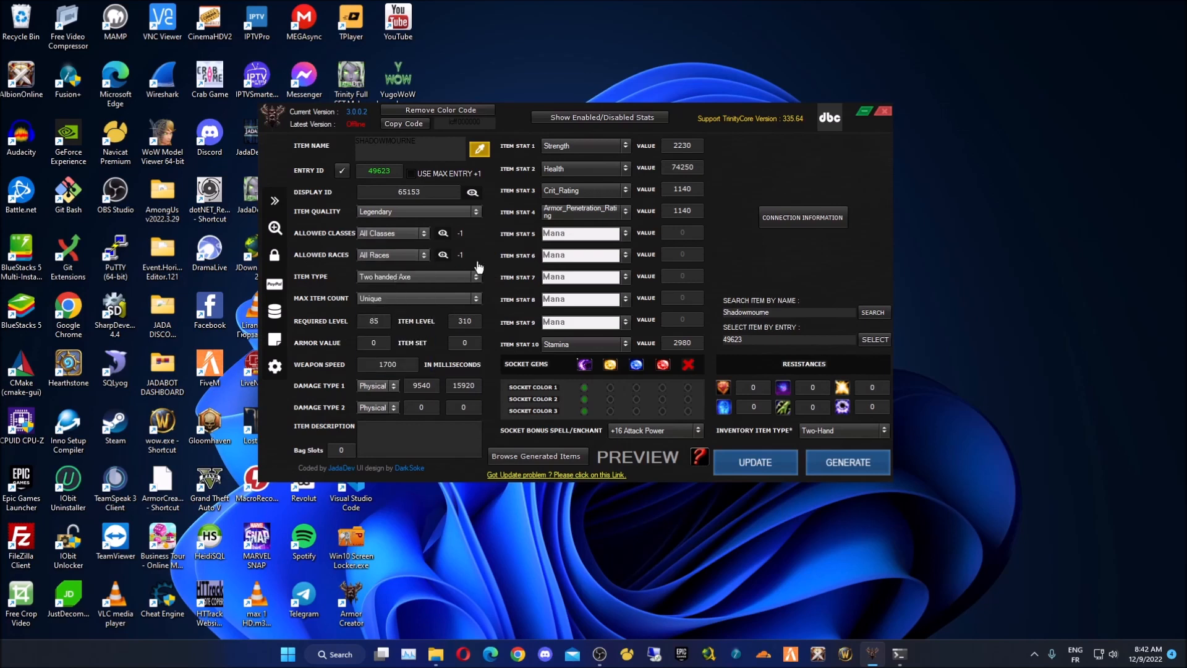
{"action": "left_click", "coordinate": [467, 215]}
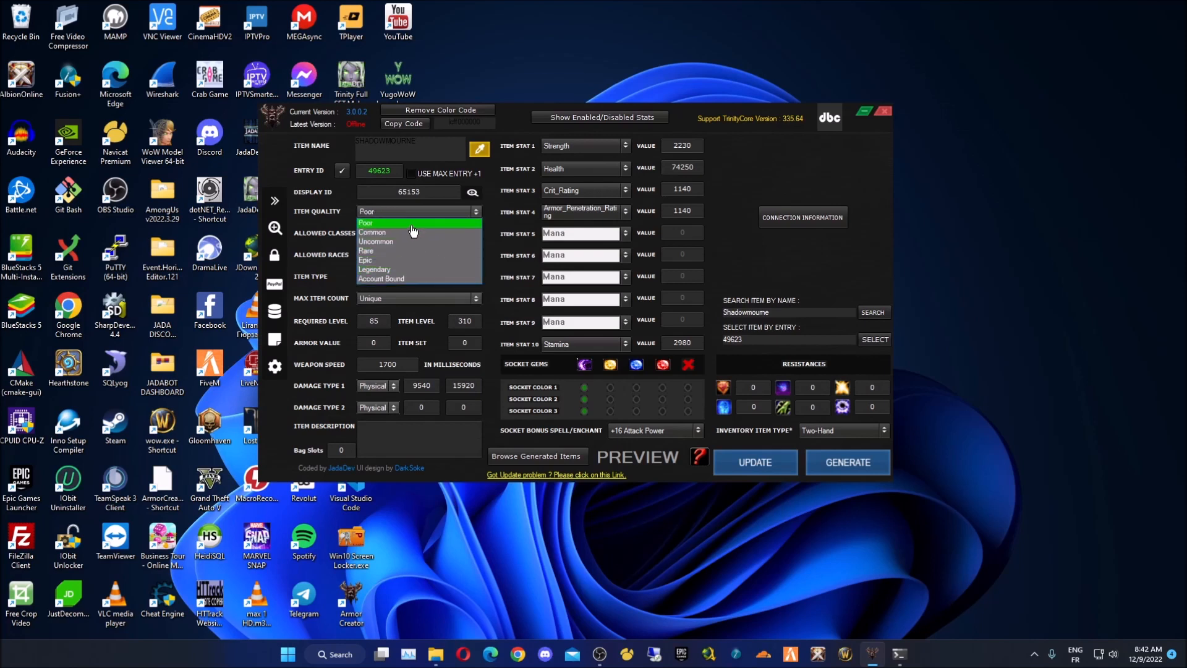
{"action": "left_click", "coordinate": [432, 270]}
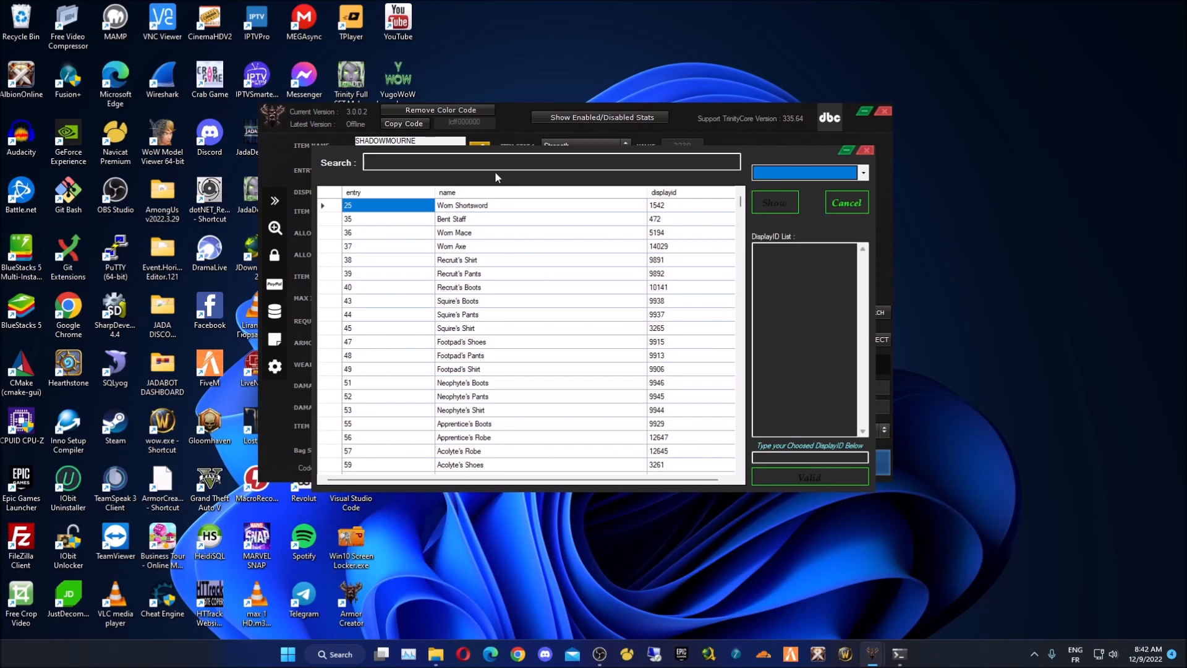
- Try a 'thu' name search in the display ID list, then clear it and scroll
{"action": "left_click", "coordinate": [495, 162]}
{"action": "type", "text": "thunder"}
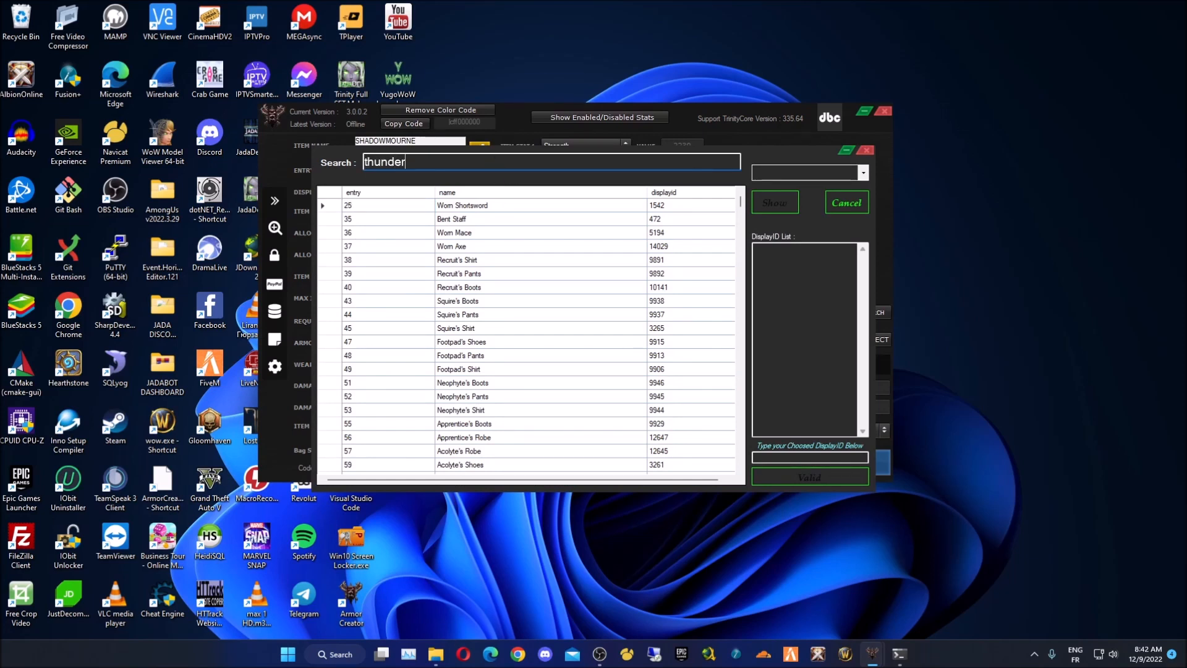
{"action": "key", "text": "ctrl+a"}
{"action": "key", "text": "BackSpace"}
{"action": "scroll", "coordinate": [572, 311], "scroll_direction": "down", "scroll_amount": 10}
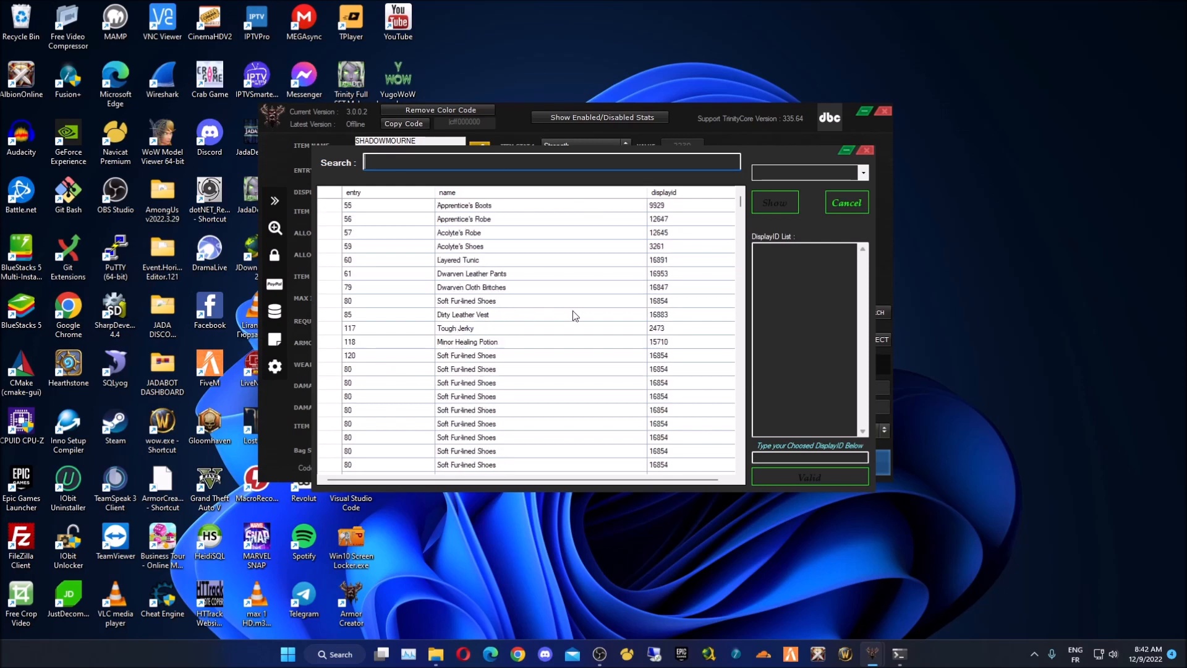
{"action": "scroll", "coordinate": [736, 275], "scroll_direction": "down", "scroll_amount": 10}
- List Two-Hand display IDs and apply 56955 to the axe
{"action": "left_click", "coordinate": [780, 170]}
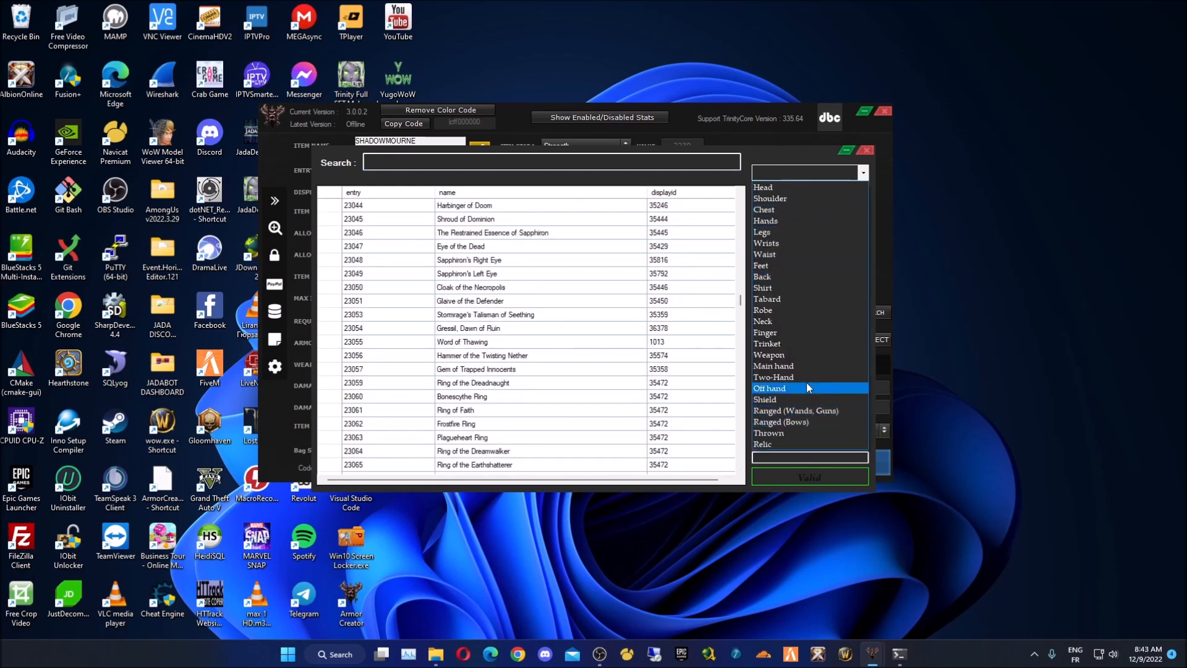
{"action": "left_click", "coordinate": [773, 377]}
{"action": "left_click", "coordinate": [776, 200]}
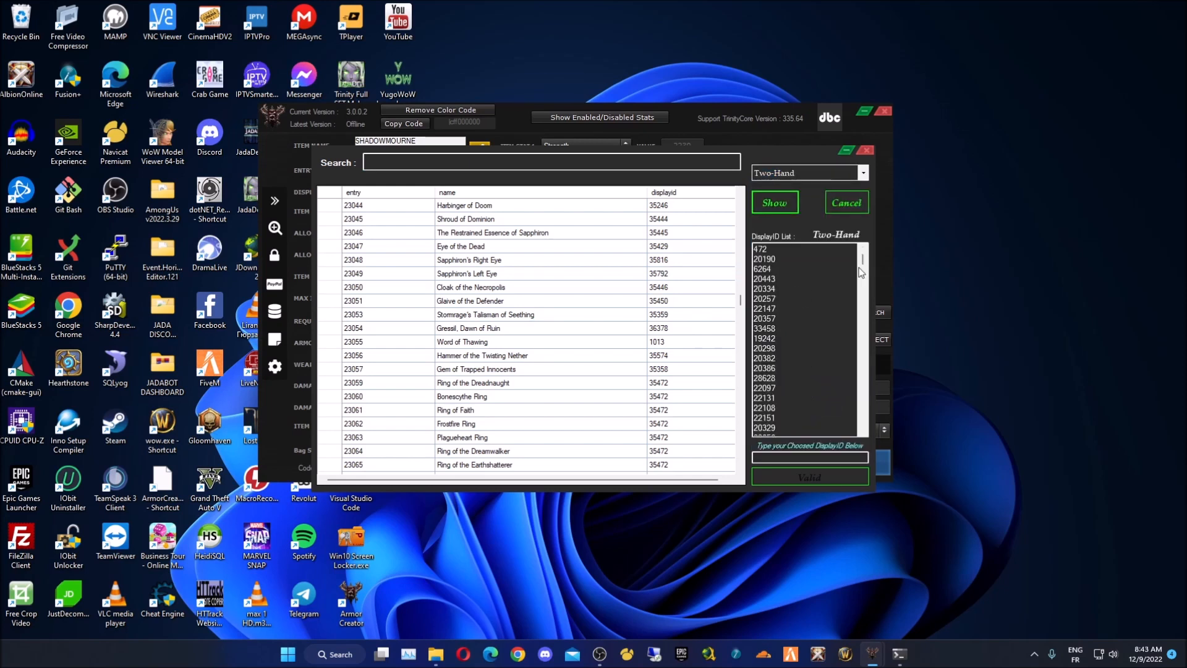
{"action": "left_click_drag", "start_coordinate": [863, 260], "coordinate": [862, 386]}
{"action": "left_click", "coordinate": [779, 350]}
{"action": "double_click", "coordinate": [778, 349]}
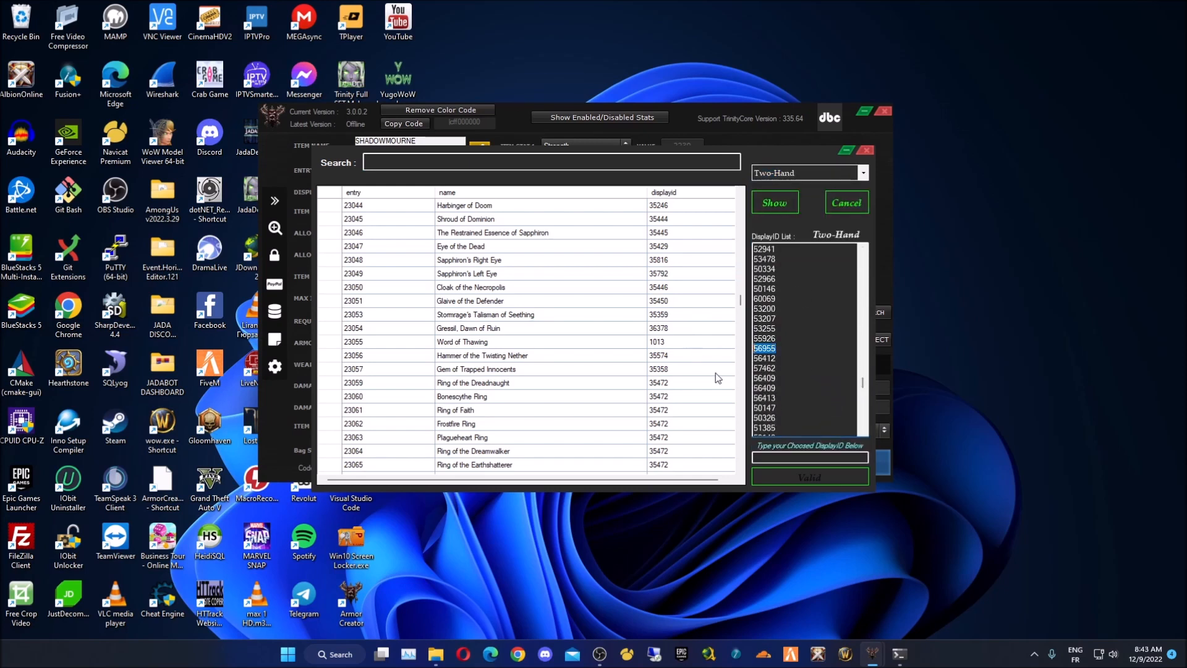
{"action": "left_click", "coordinate": [804, 458]}
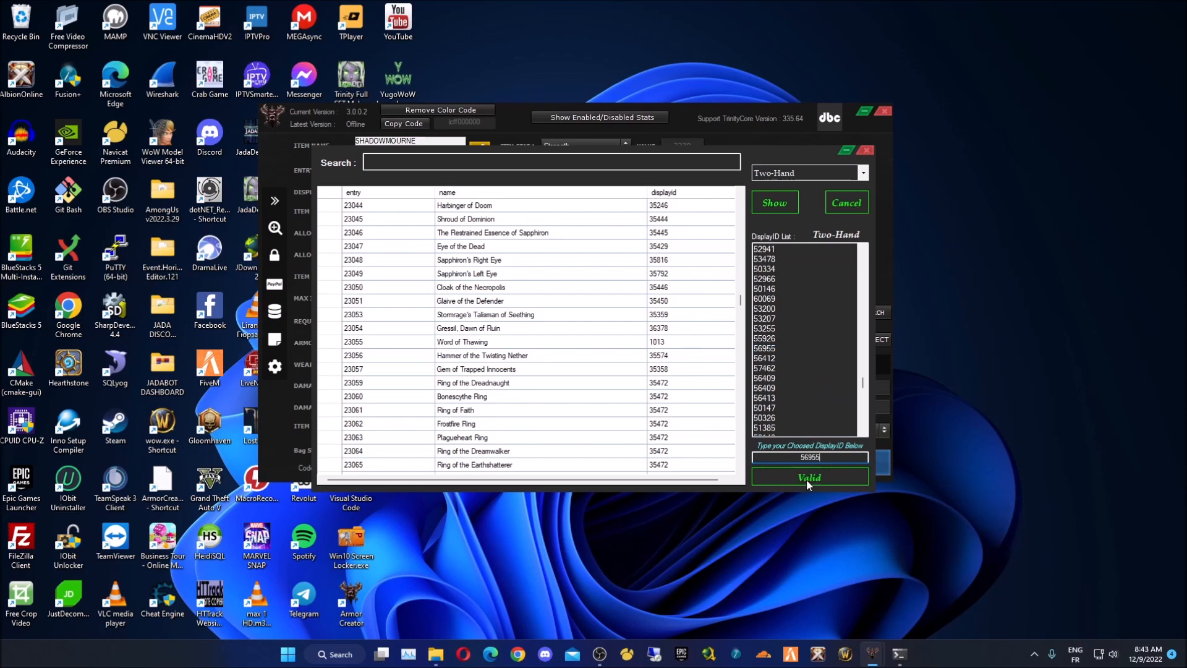
{"action": "left_click", "coordinate": [806, 477]}
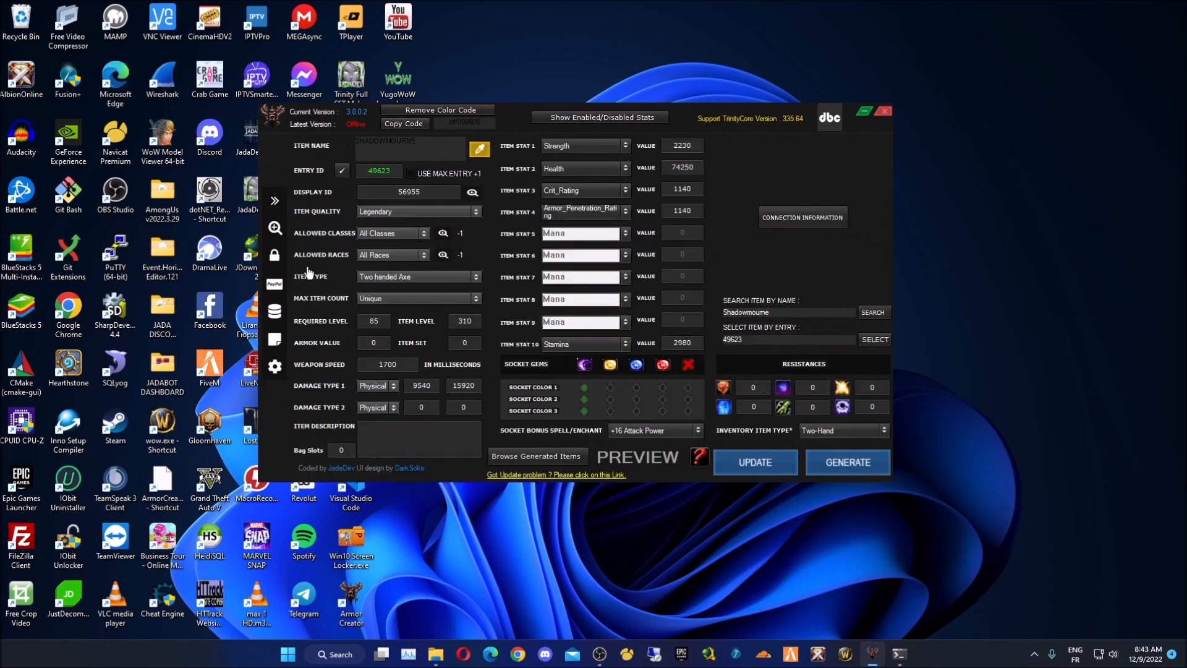
- Show the Item (Name, Description, DisplayID...) section in Advanced Mode and guess the slot as Two Hand
{"action": "mouse_move", "coordinate": [278, 241]}
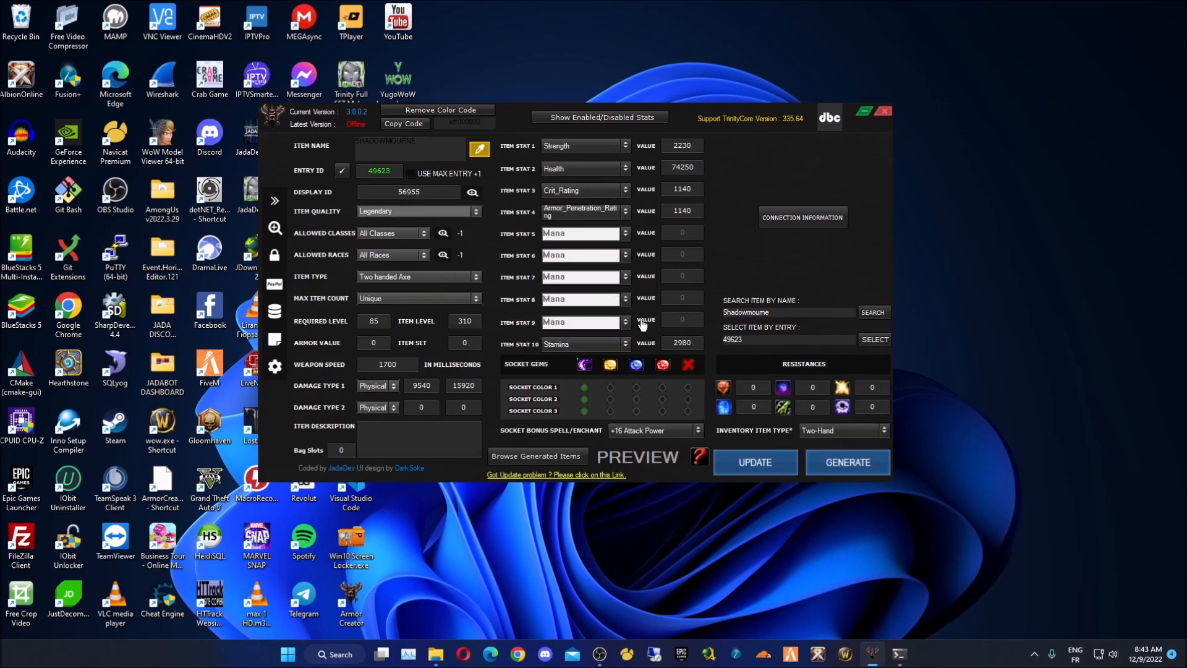
{"action": "left_click", "coordinate": [540, 127]}
{"action": "scroll", "coordinate": [538, 161], "scroll_direction": "up", "scroll_amount": 2}
{"action": "left_click", "coordinate": [484, 139]}
{"action": "left_click", "coordinate": [660, 255]}
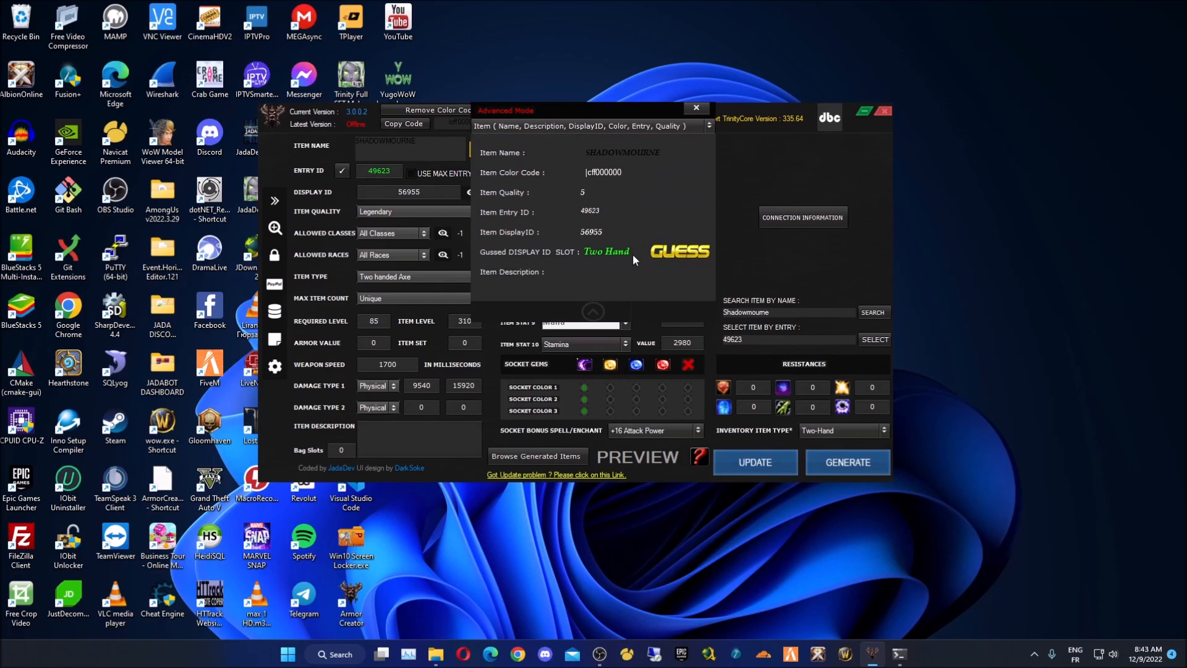
- Page through the advanced view's races, damage, stats, sockets and prices (buy 2523810, sell 504762), then close it
{"action": "left_click_drag", "start_coordinate": [564, 114], "coordinate": [669, 164]}
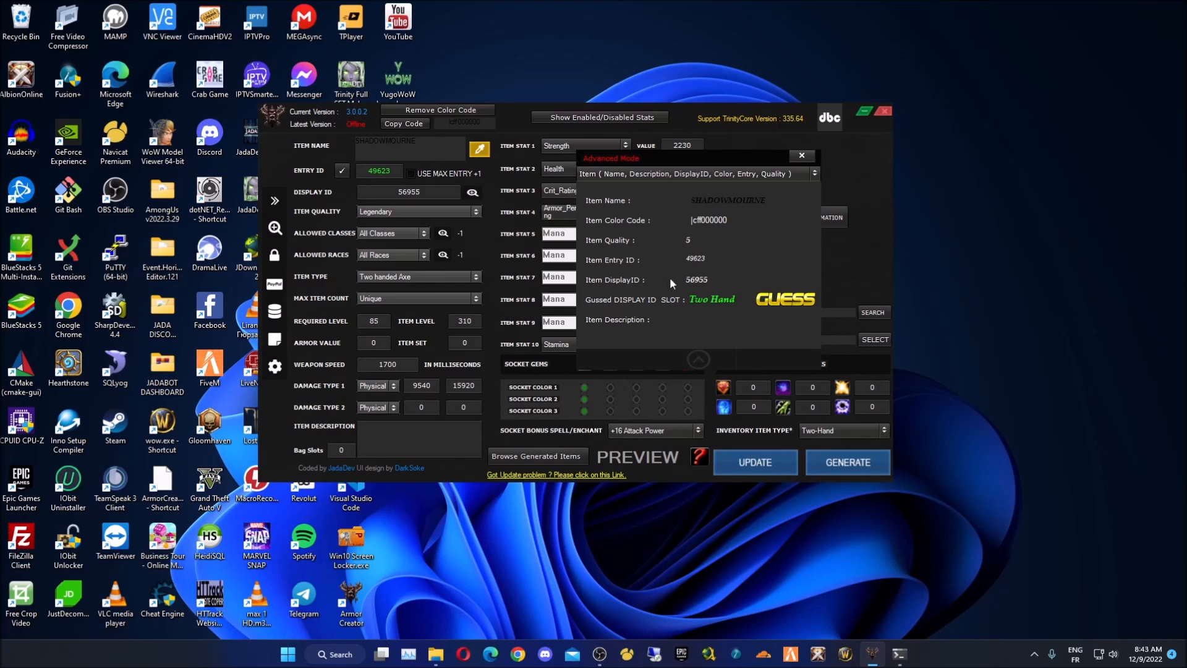
{"action": "left_click", "coordinate": [666, 175]}
{"action": "left_click", "coordinate": [662, 201]}
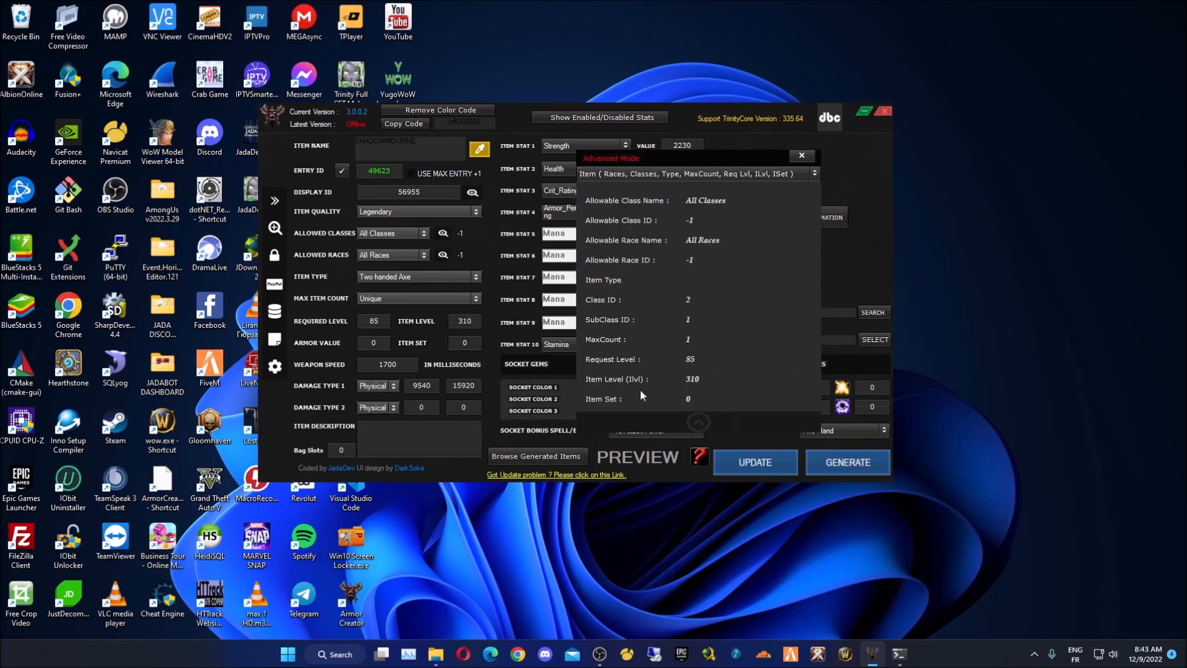
{"action": "left_click", "coordinate": [710, 176]}
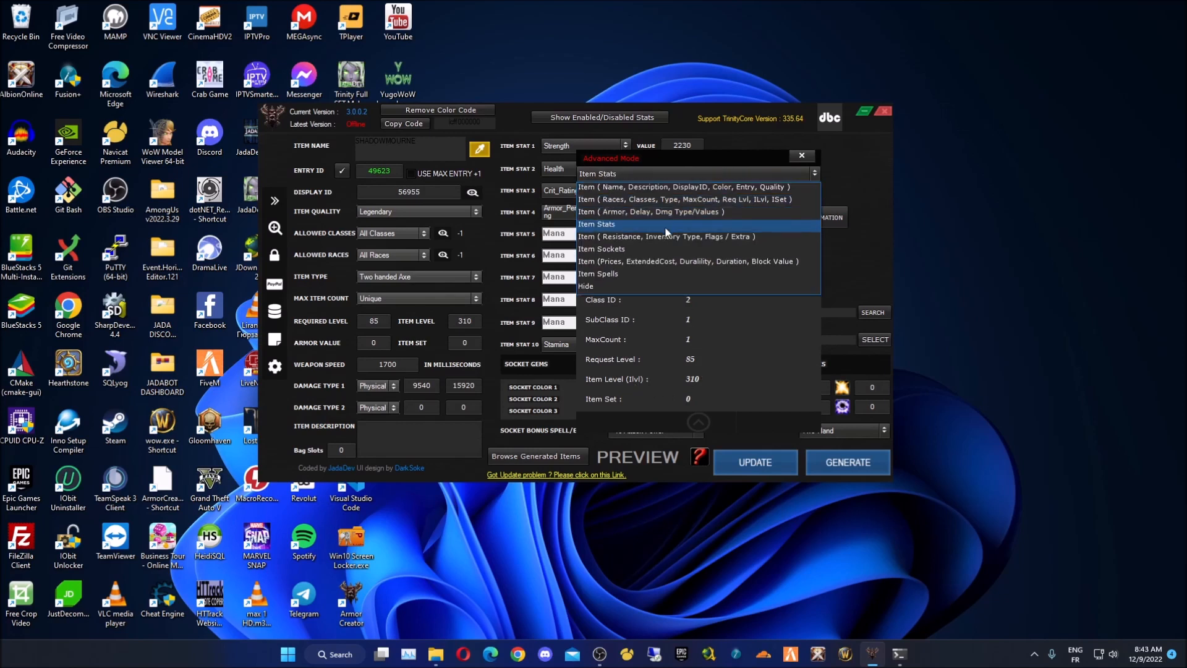
{"action": "left_click", "coordinate": [670, 210]}
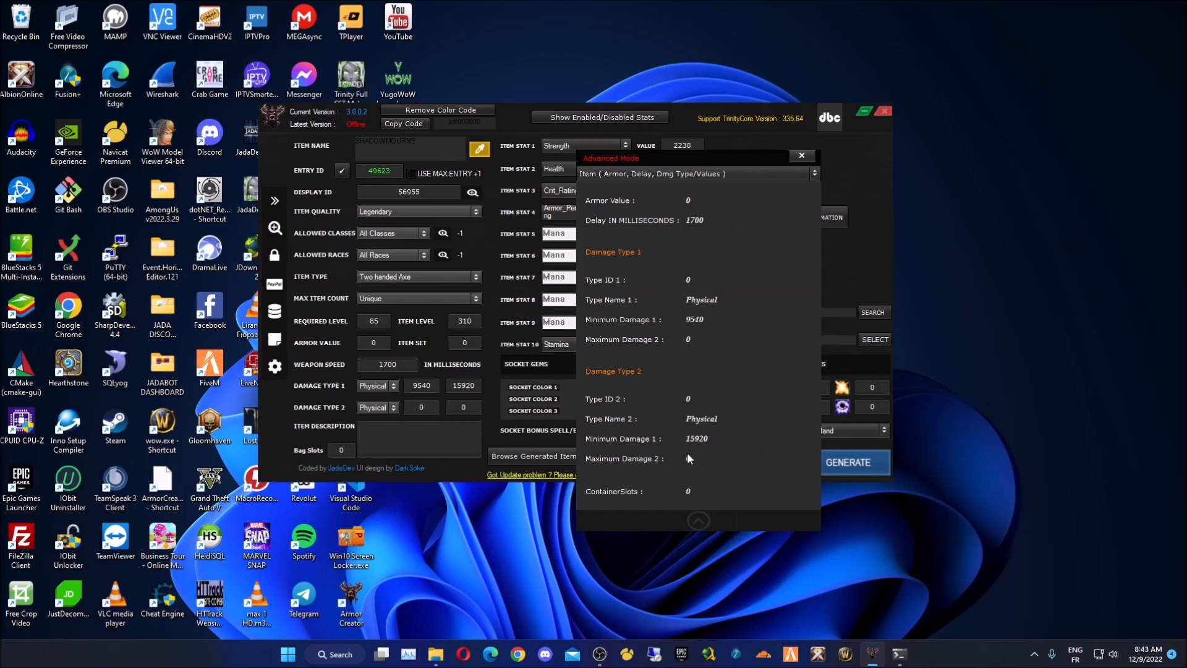
{"action": "left_click", "coordinate": [747, 176]}
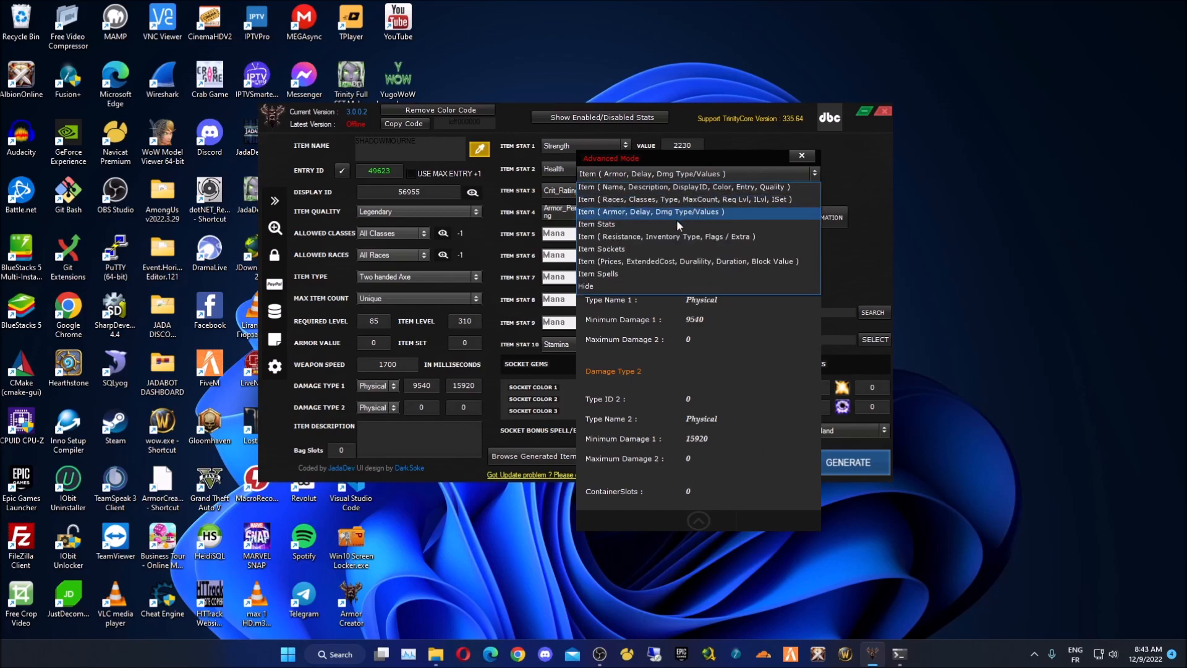
{"action": "left_click", "coordinate": [677, 221]}
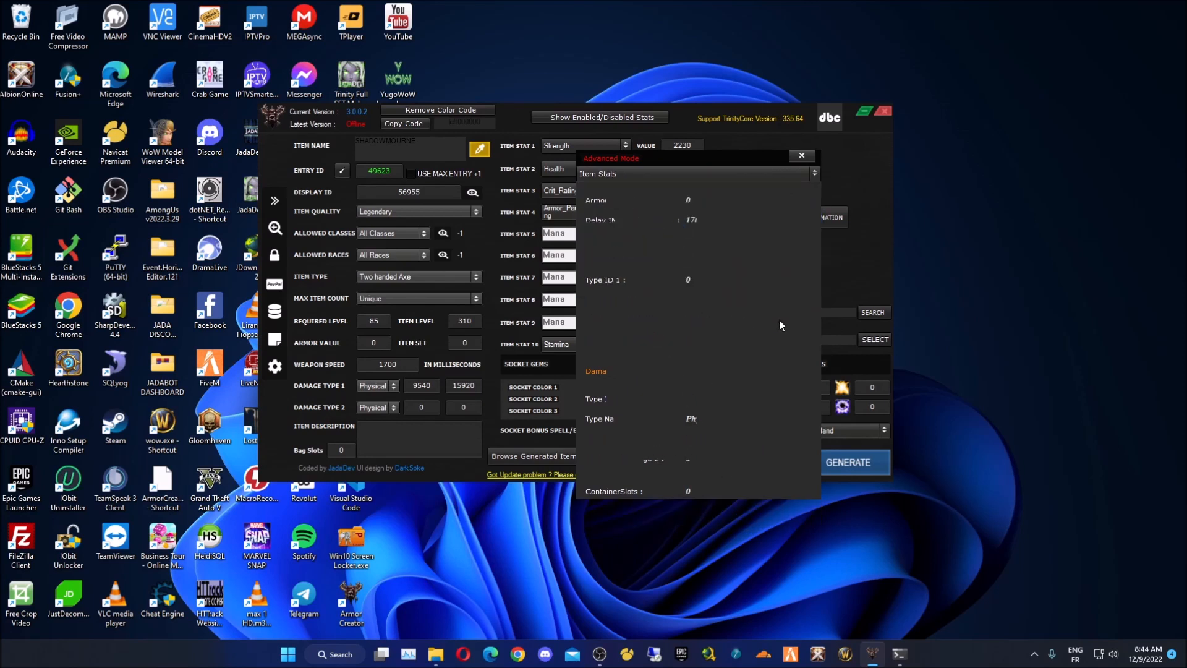
{"action": "left_click", "coordinate": [691, 176]}
{"action": "left_click", "coordinate": [647, 243]}
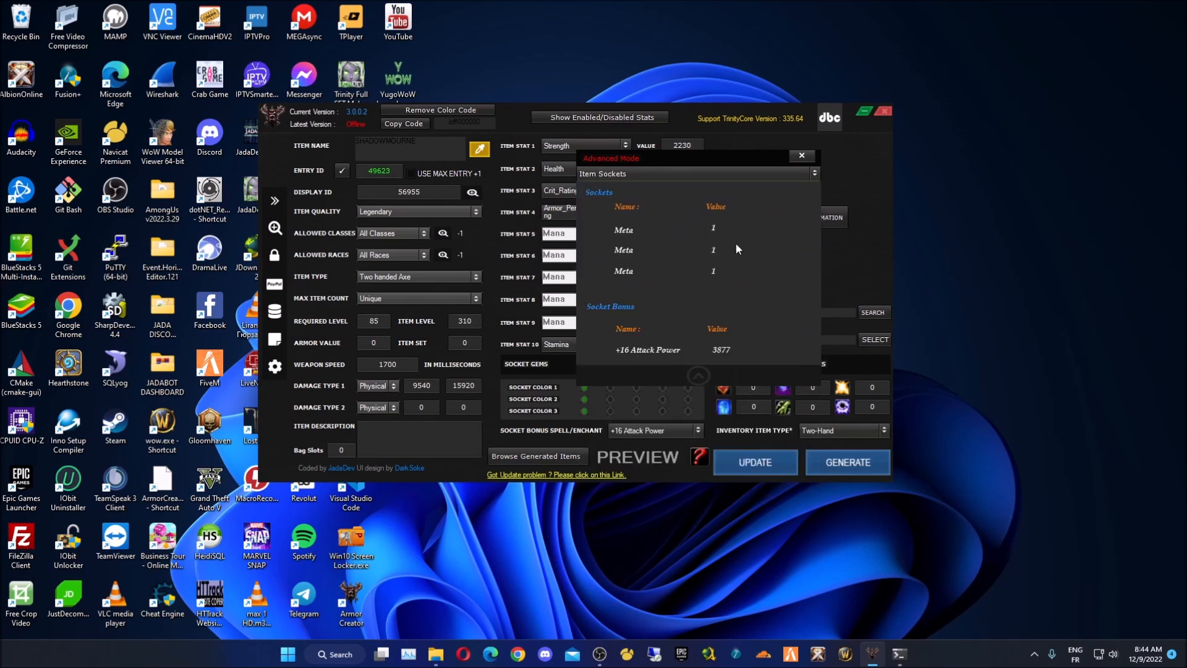
{"action": "left_click", "coordinate": [675, 172]}
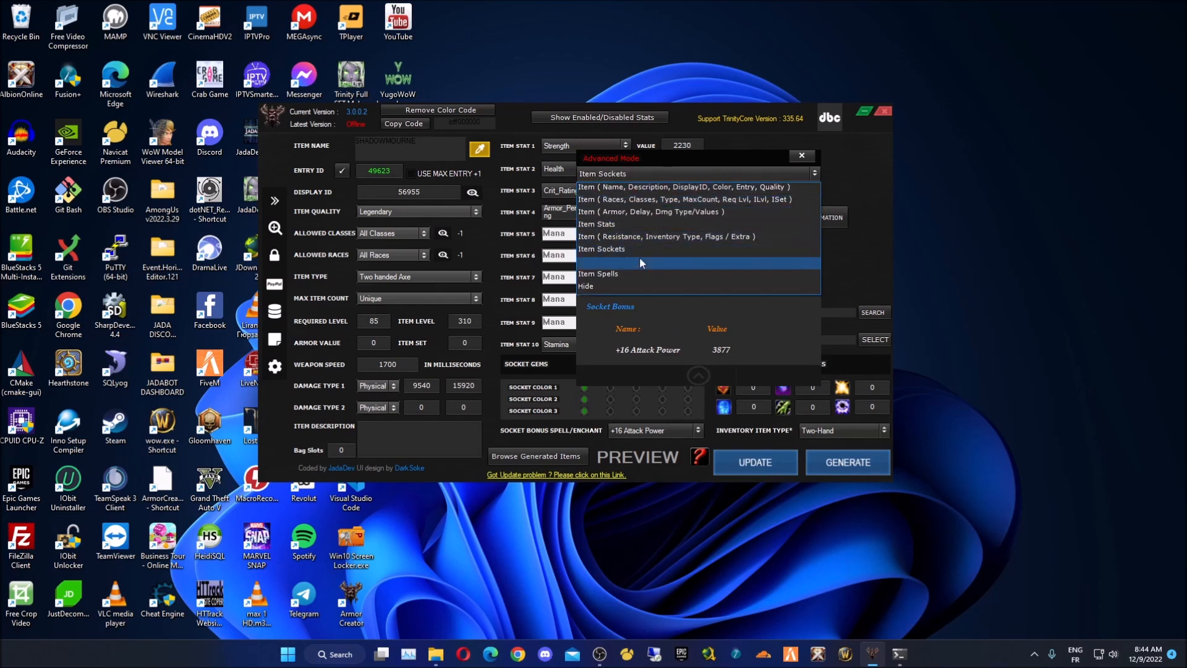
{"action": "left_click", "coordinate": [637, 261]}
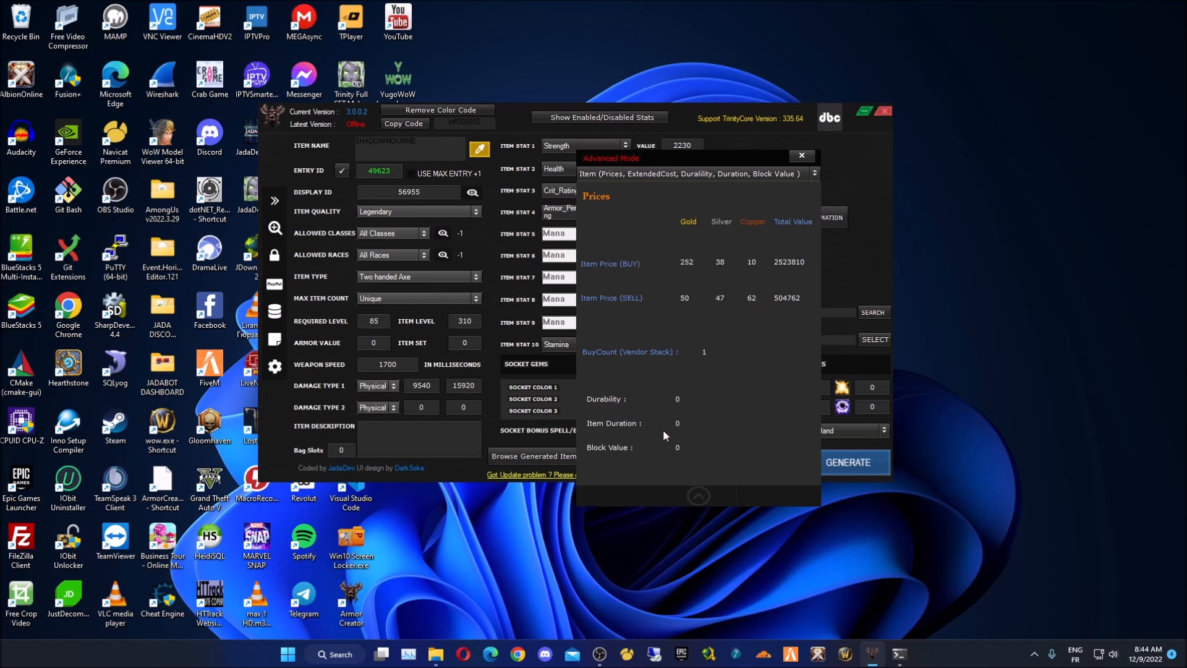
{"action": "left_click", "coordinate": [801, 156]}
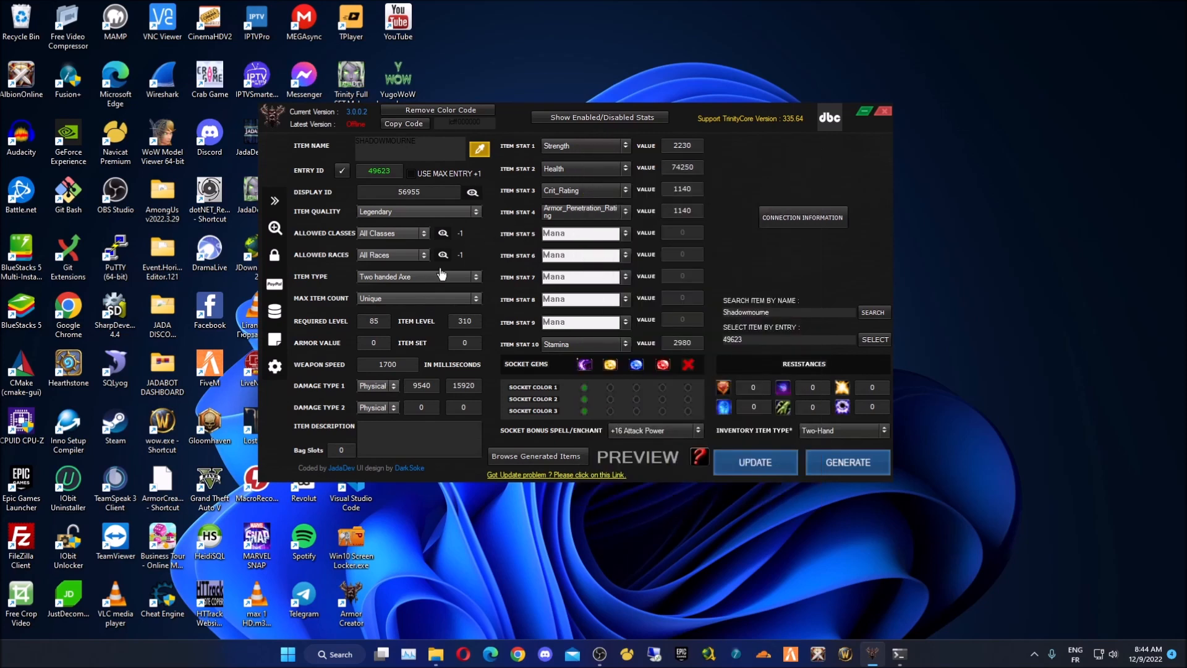
- Set Max Item Count to Infinite, enter 75 in the resistance boxes, and show the stat enable toggles
{"action": "left_click", "coordinate": [408, 298]}
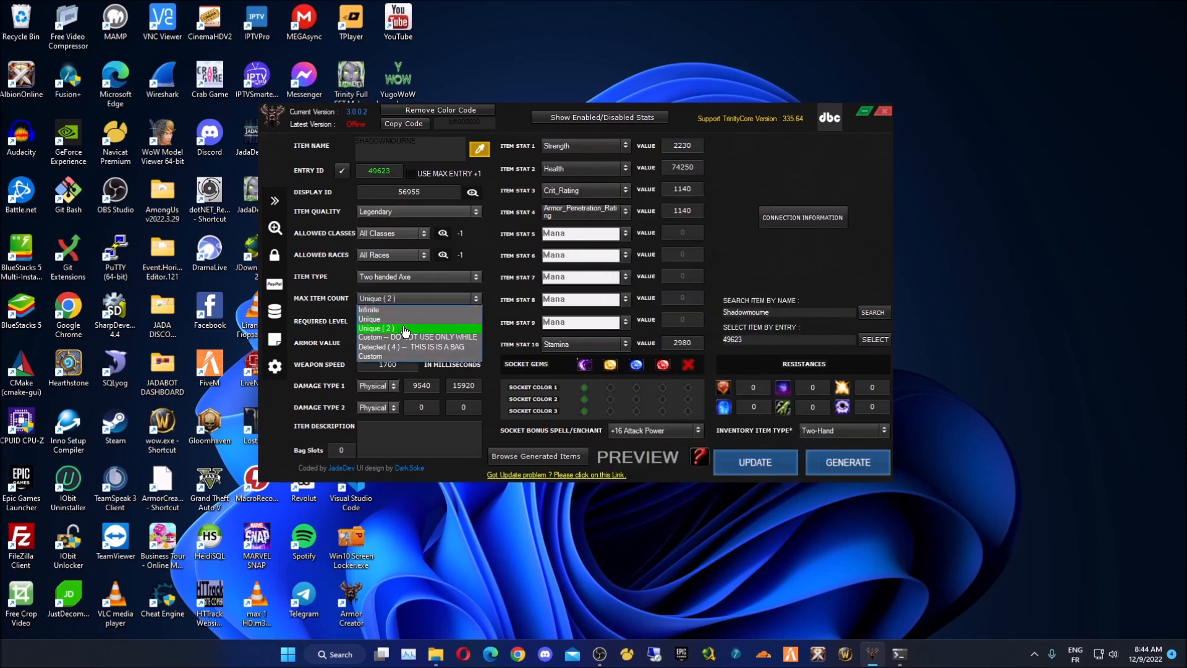
{"action": "left_click", "coordinate": [408, 311]}
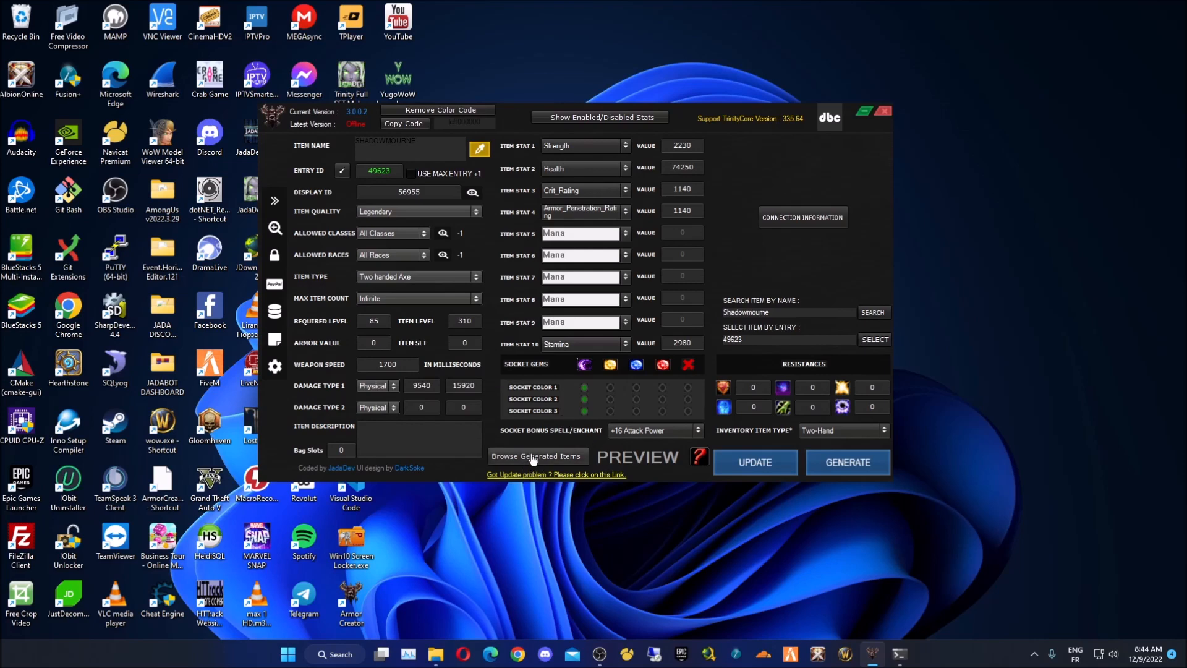
{"action": "double_click", "coordinate": [753, 387]}
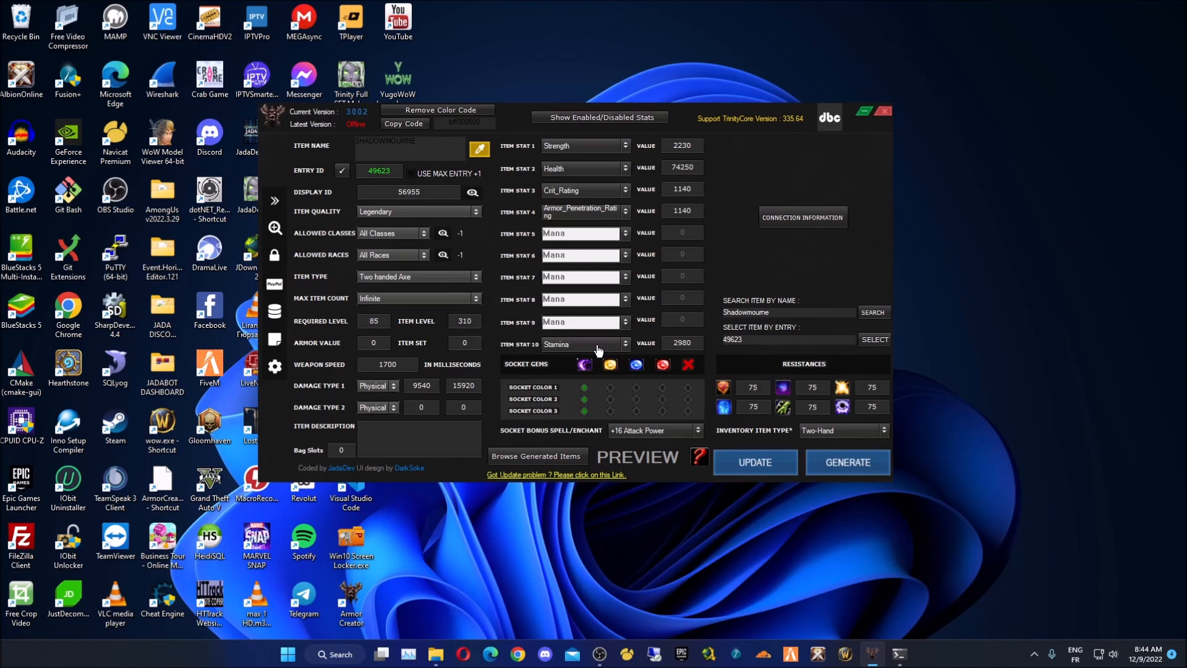
{"action": "left_click", "coordinate": [656, 118]}
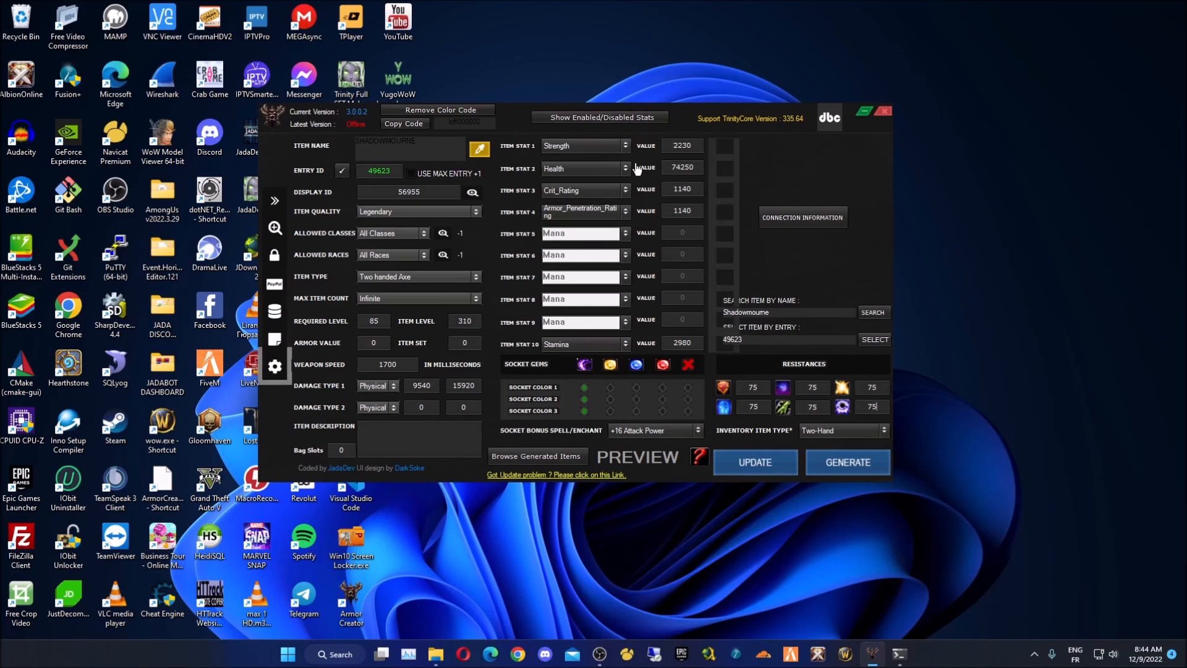
- Enable item stats 5–9 and make item stat 5 Hit_Rating with value 1140
{"action": "left_click", "coordinate": [721, 318]}
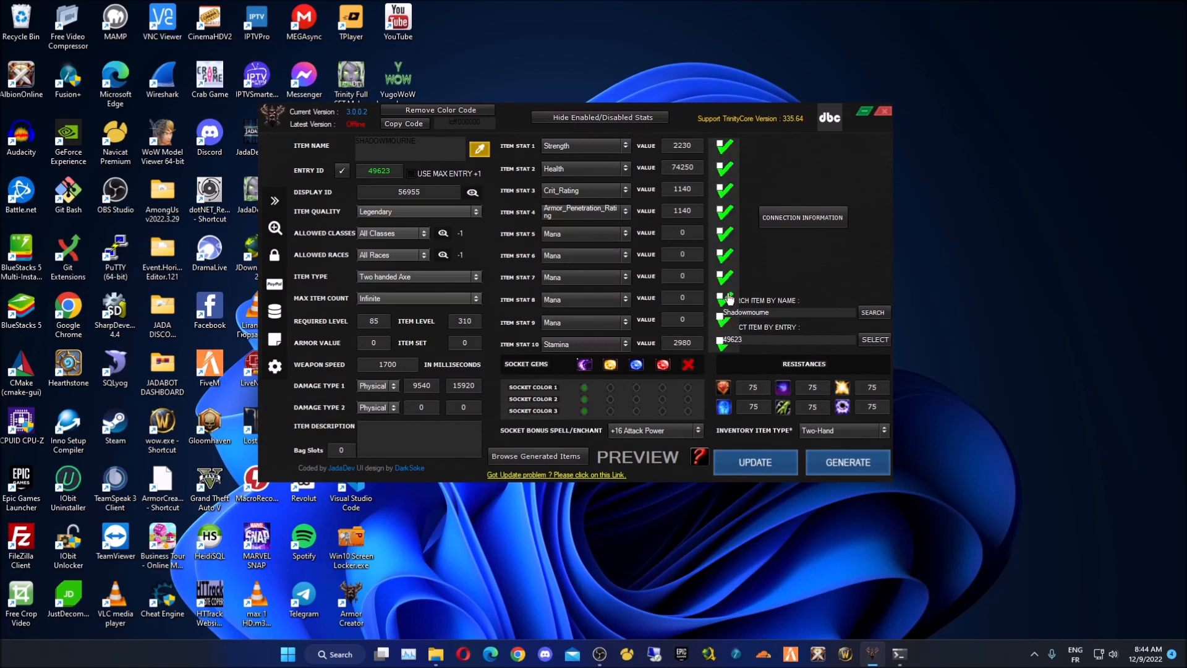
{"action": "left_click", "coordinate": [624, 121]}
{"action": "left_click", "coordinate": [579, 234]}
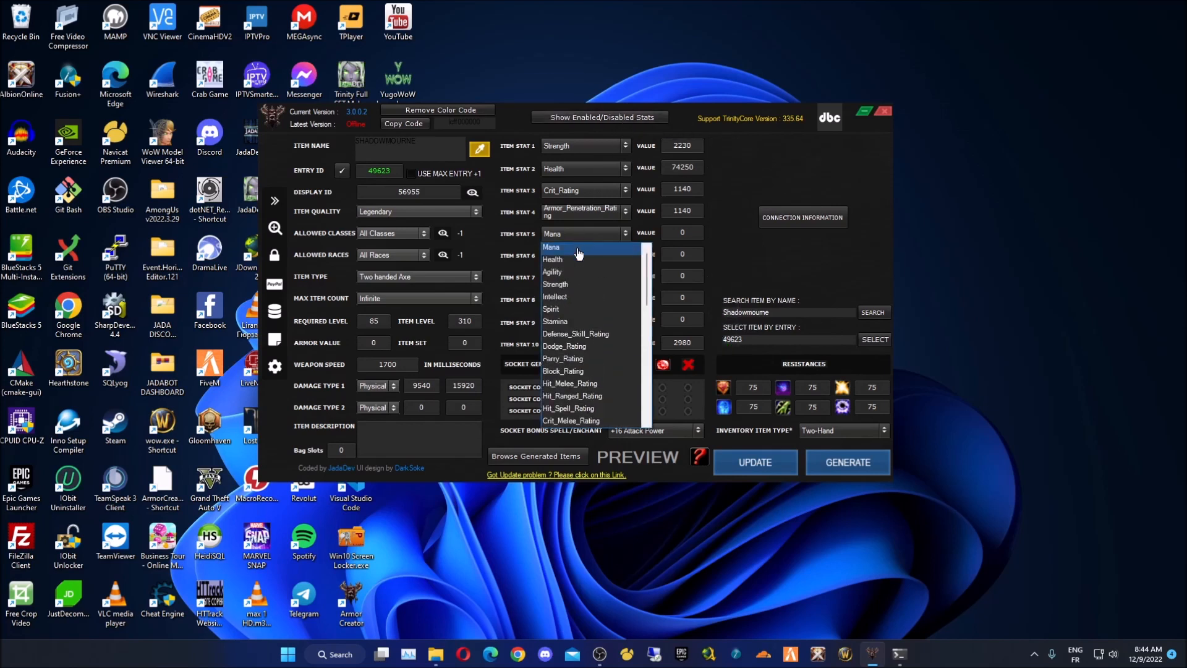
{"action": "scroll", "coordinate": [581, 327], "scroll_direction": "down", "scroll_amount": 7}
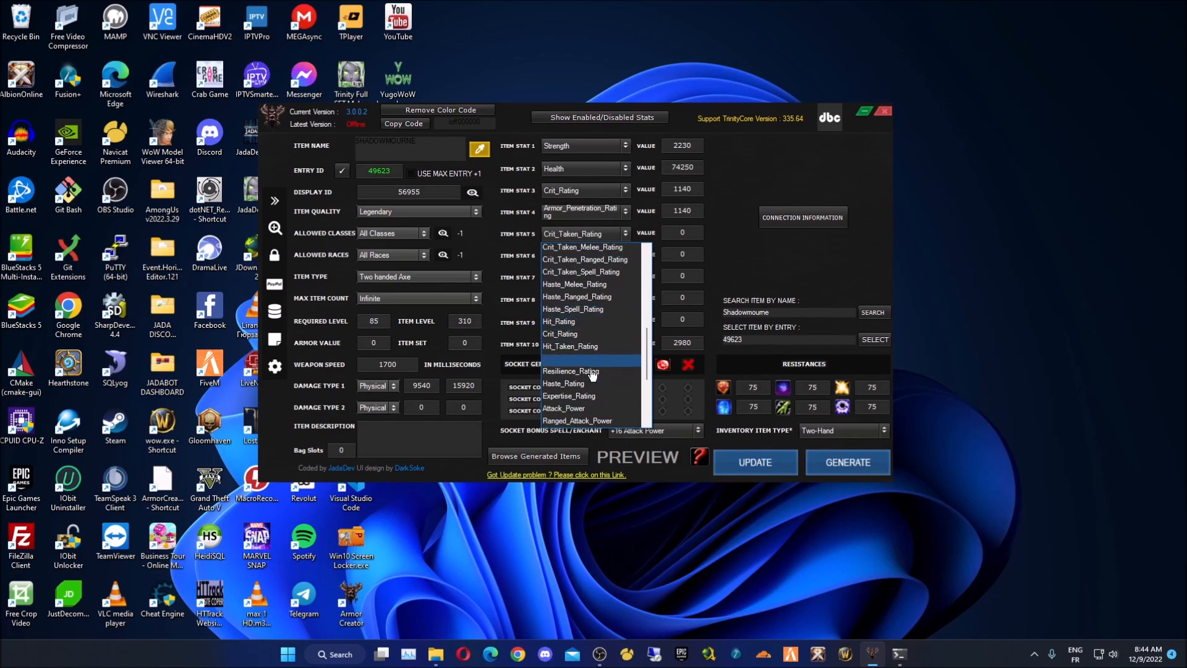
{"action": "left_click", "coordinate": [589, 324]}
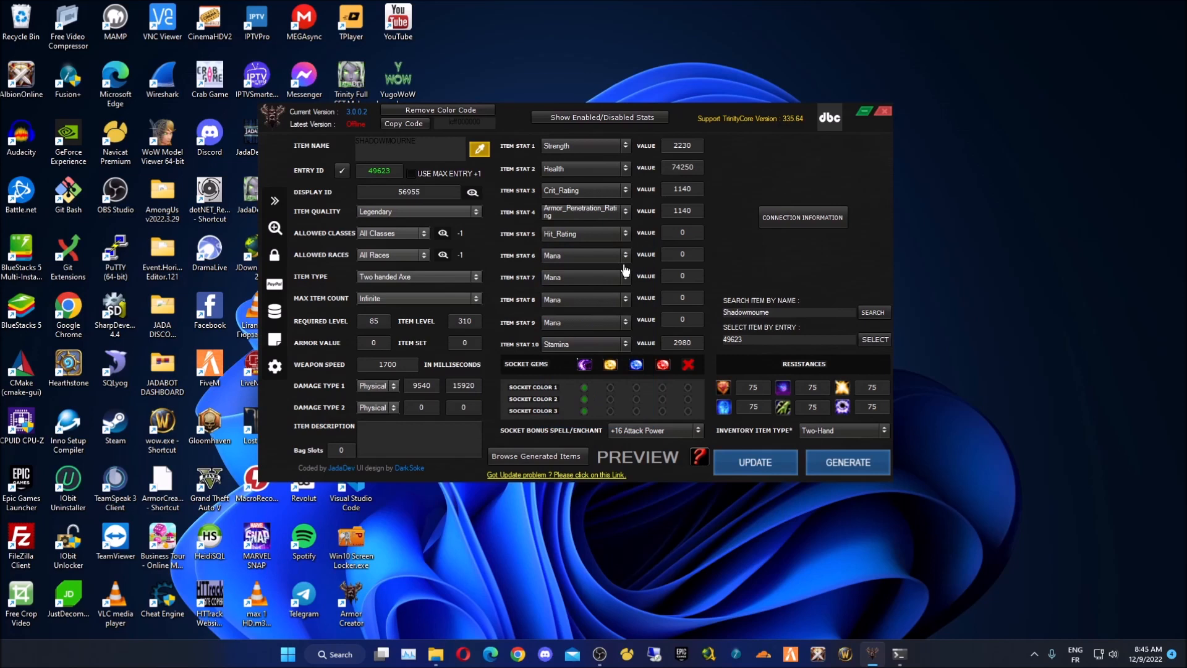
{"action": "type", "text": "114"}
- Choose Haste_Rating for item stat 6 and enter its value
{"action": "left_click", "coordinate": [584, 257]}
{"action": "scroll", "coordinate": [612, 396], "scroll_direction": "down", "scroll_amount": 10}
{"action": "scroll", "coordinate": [614, 405], "scroll_direction": "up", "scroll_amount": 1}
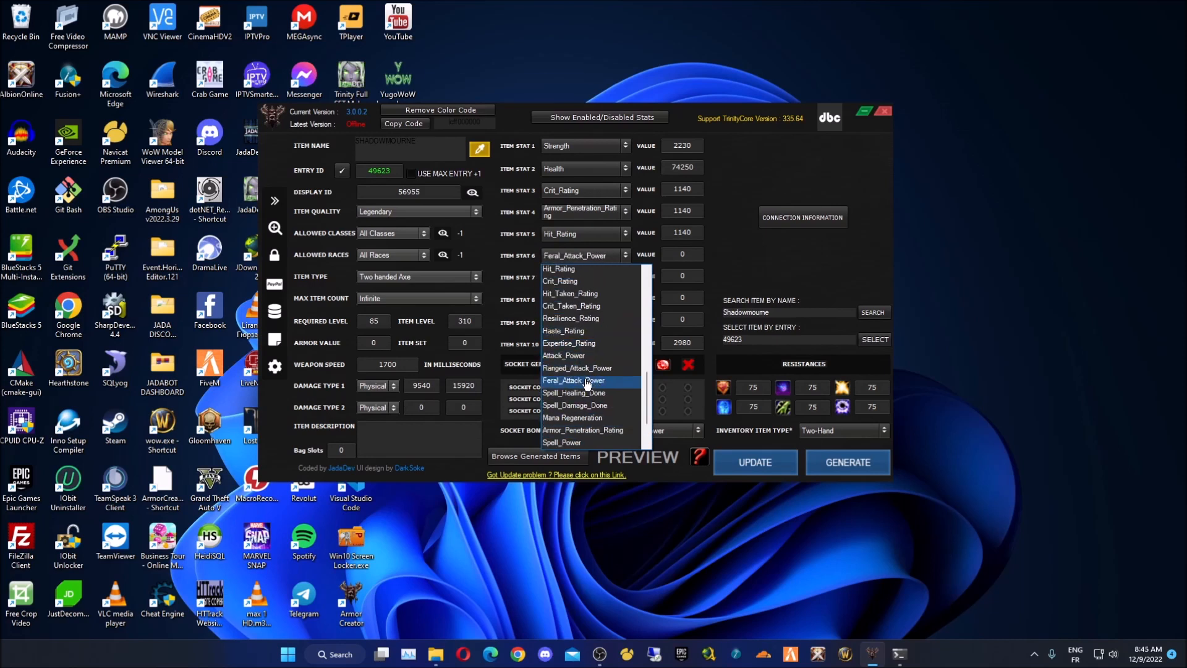
{"action": "scroll", "coordinate": [594, 437], "scroll_direction": "down", "scroll_amount": 2}
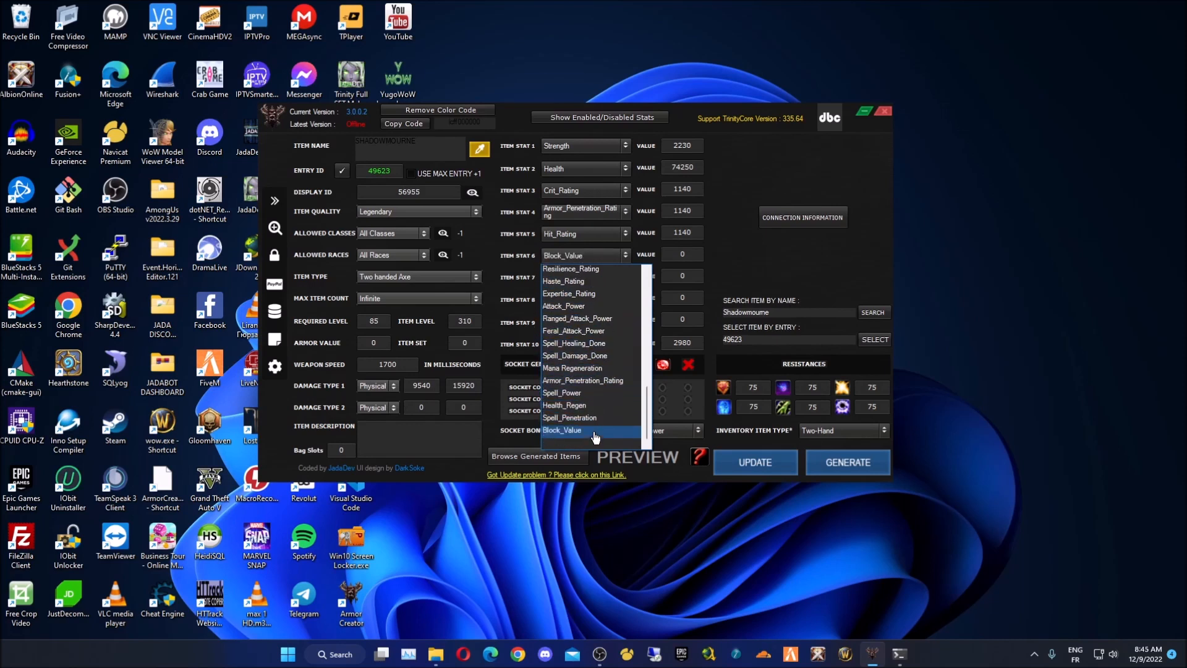
{"action": "left_click", "coordinate": [598, 281]}
{"action": "left_click", "coordinate": [590, 255]}
{"action": "left_click", "coordinate": [593, 282]}
{"action": "left_click", "coordinate": [663, 258]}
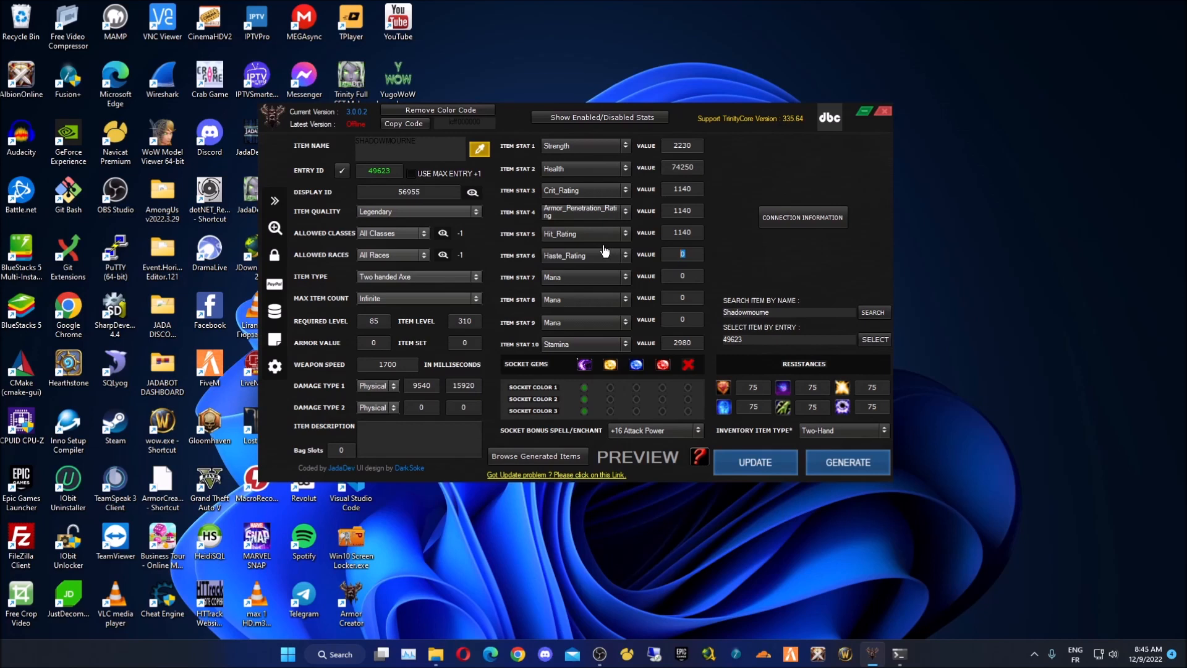
{"action": "type", "text": "10000"}
- Make item stat 7 Resilience_Rating 5000 and lower item stat 6's value from 10000 to 5000
{"action": "left_click", "coordinate": [560, 278]}
{"action": "scroll", "coordinate": [584, 426], "scroll_direction": "down", "scroll_amount": 6}
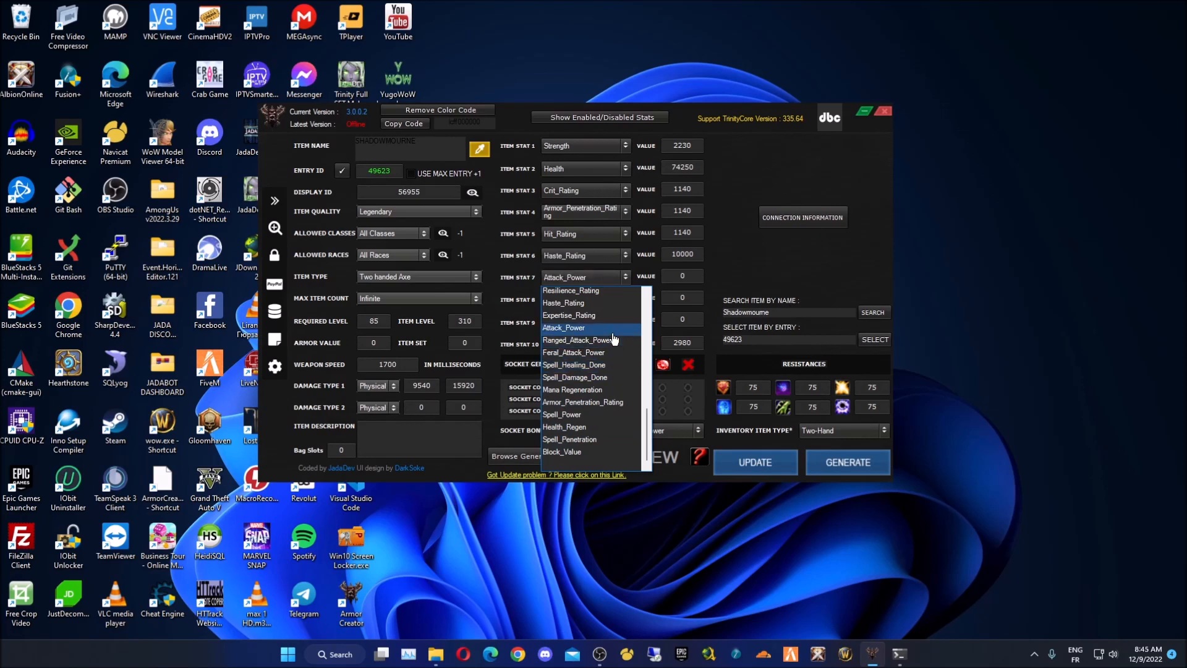
{"action": "scroll", "coordinate": [603, 364], "scroll_direction": "up", "scroll_amount": 2}
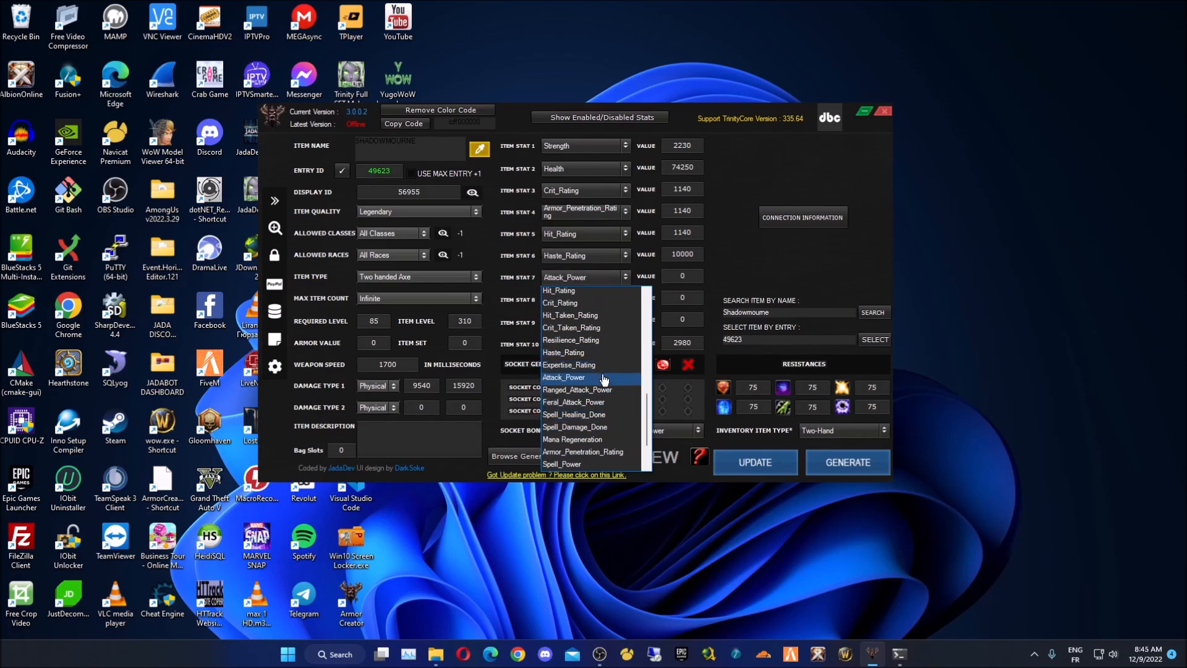
{"action": "left_click", "coordinate": [602, 340]}
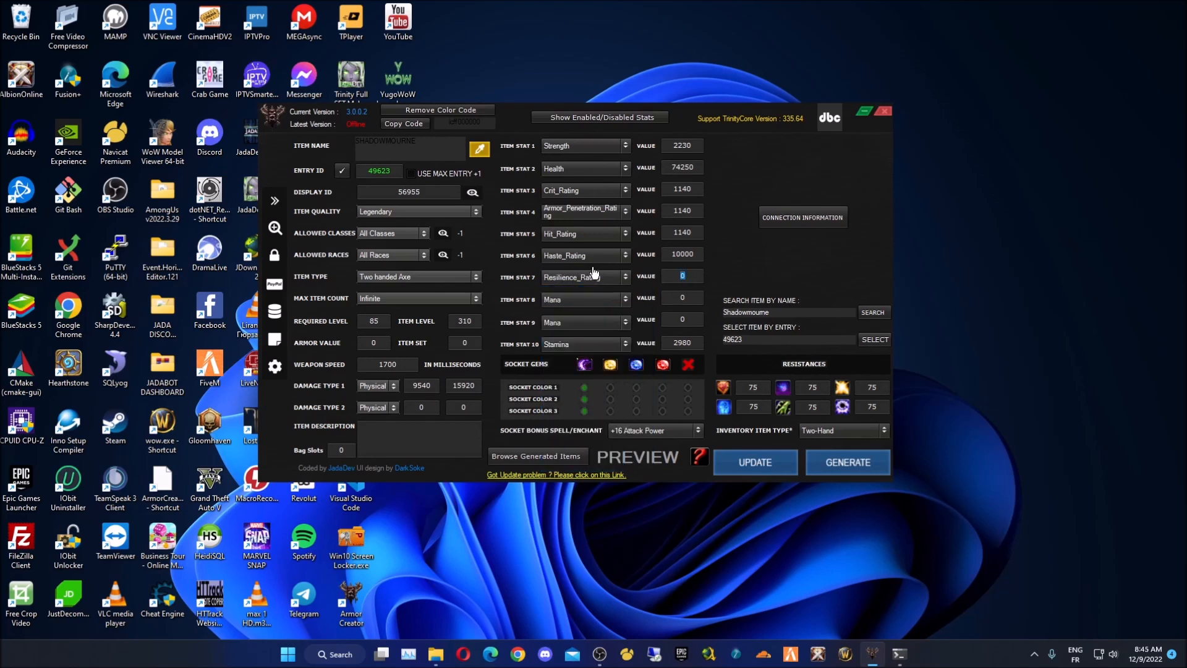
{"action": "double_click", "coordinate": [696, 255]}
{"action": "type", "text": "5000"}
{"action": "left_click", "coordinate": [594, 318]}
{"action": "left_click", "coordinate": [598, 306]}
{"action": "left_click", "coordinate": [603, 304]}
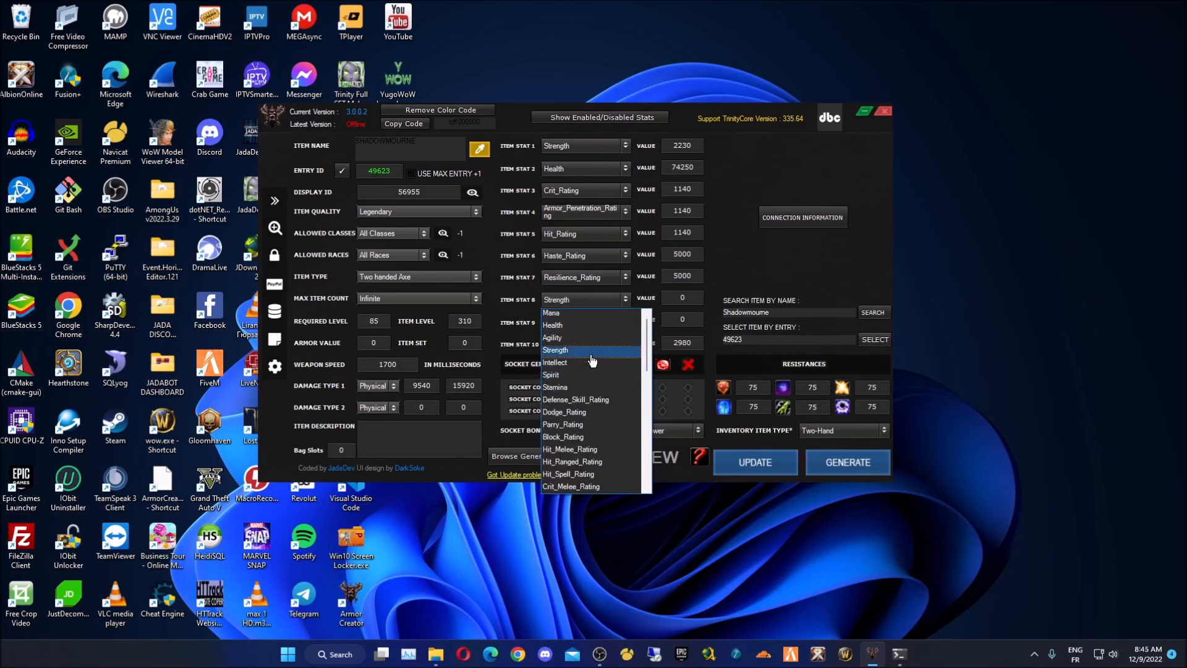
- Make item stat 8 Agility 2230 and item stat 9 Armor_Penetration_Rating 1140, replacing Spell_Power
{"action": "left_click", "coordinate": [593, 338]}
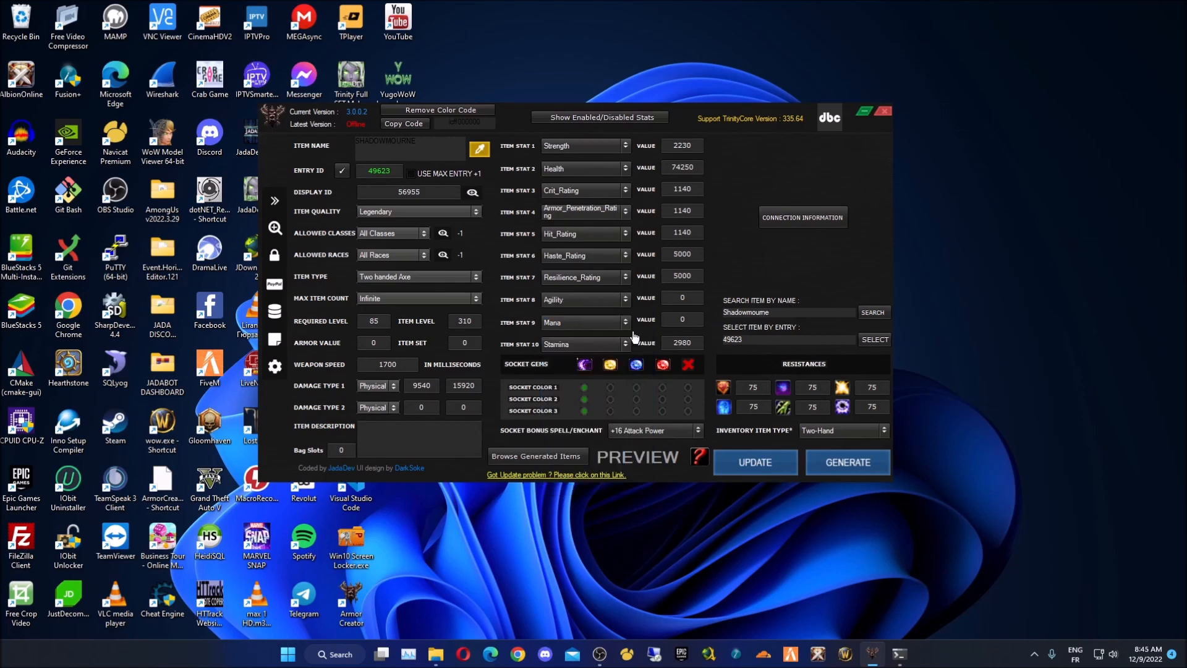
{"action": "key", "text": "Tab"}
{"action": "left_click", "coordinate": [592, 324]}
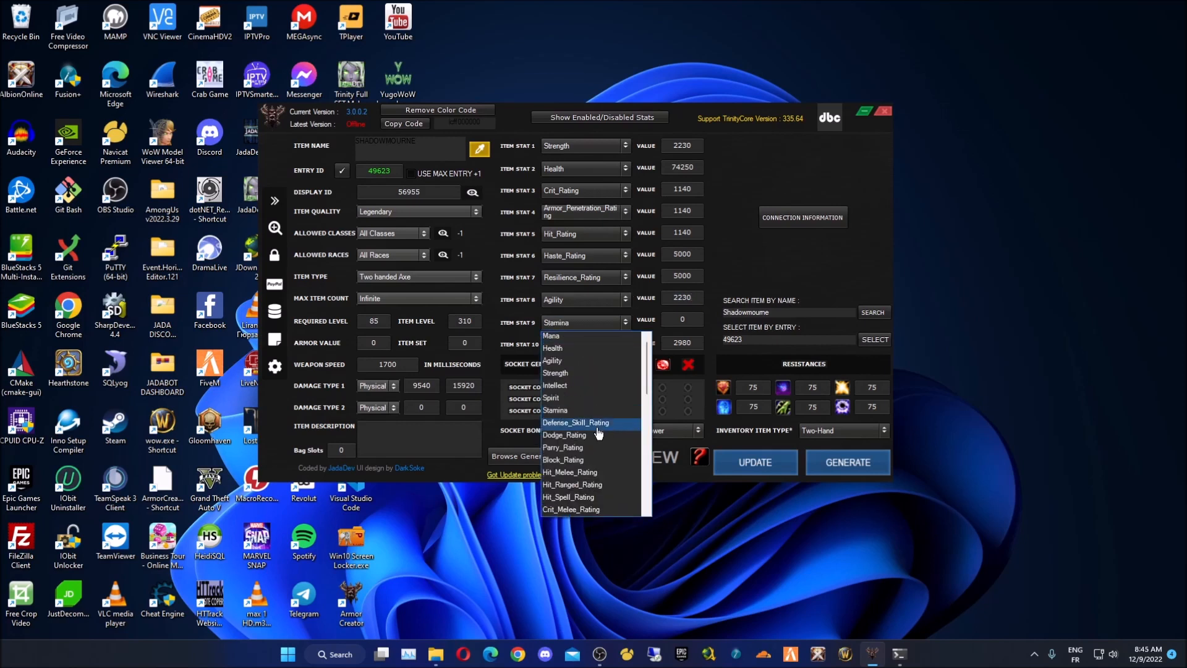
{"action": "scroll", "coordinate": [601, 444], "scroll_direction": "down", "scroll_amount": 5}
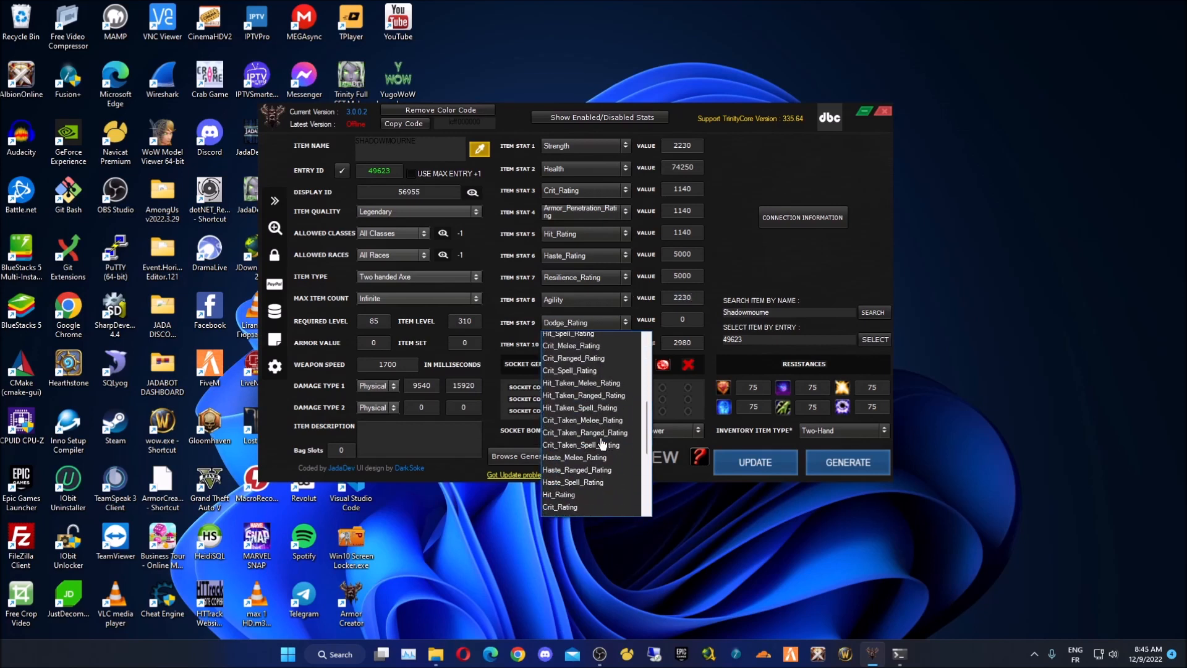
{"action": "scroll", "coordinate": [601, 444], "scroll_direction": "down", "scroll_amount": 3}
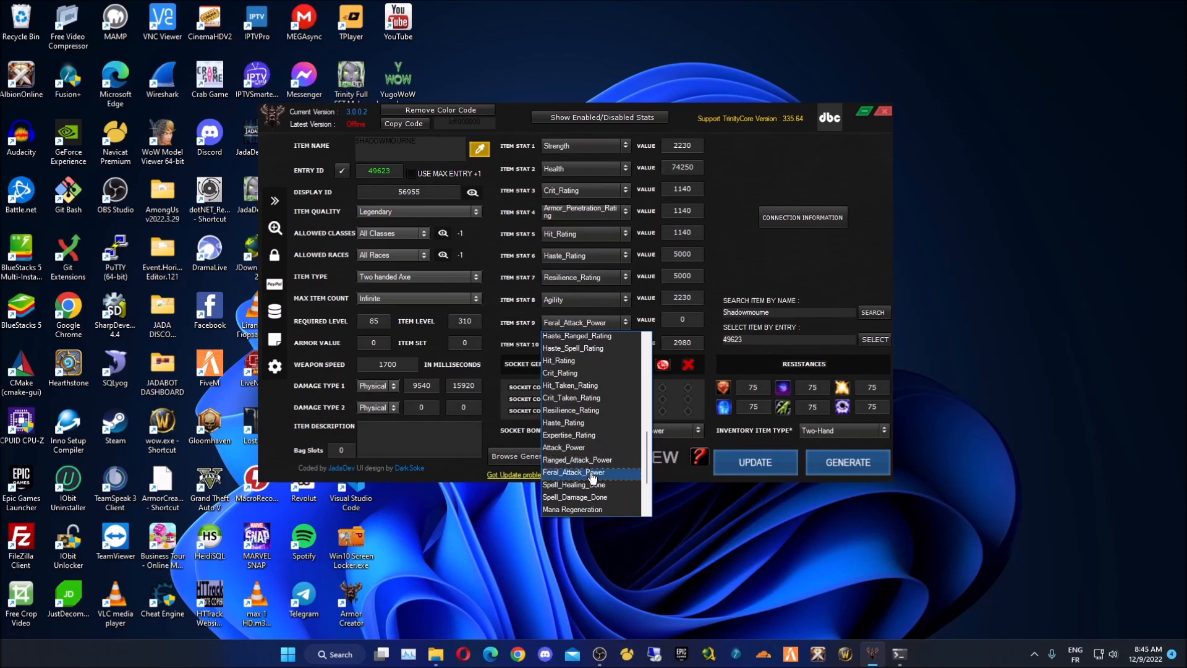
{"action": "scroll", "coordinate": [602, 455], "scroll_direction": "down", "scroll_amount": 1}
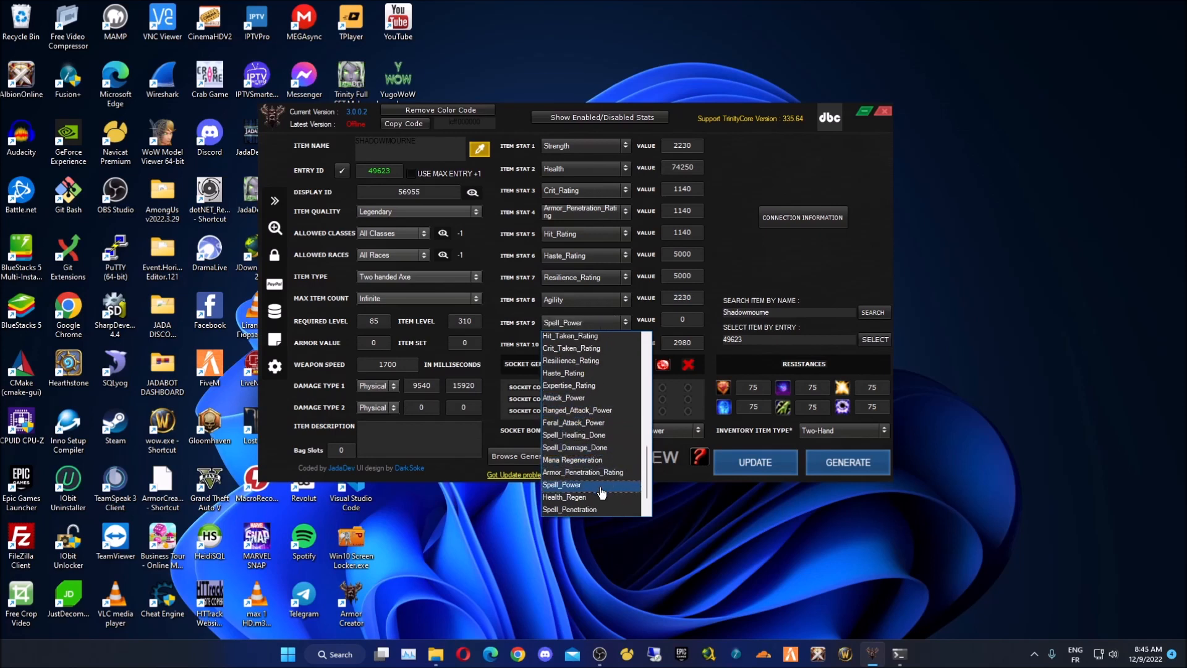
{"action": "left_click", "coordinate": [594, 485]}
{"action": "double_click", "coordinate": [699, 320]}
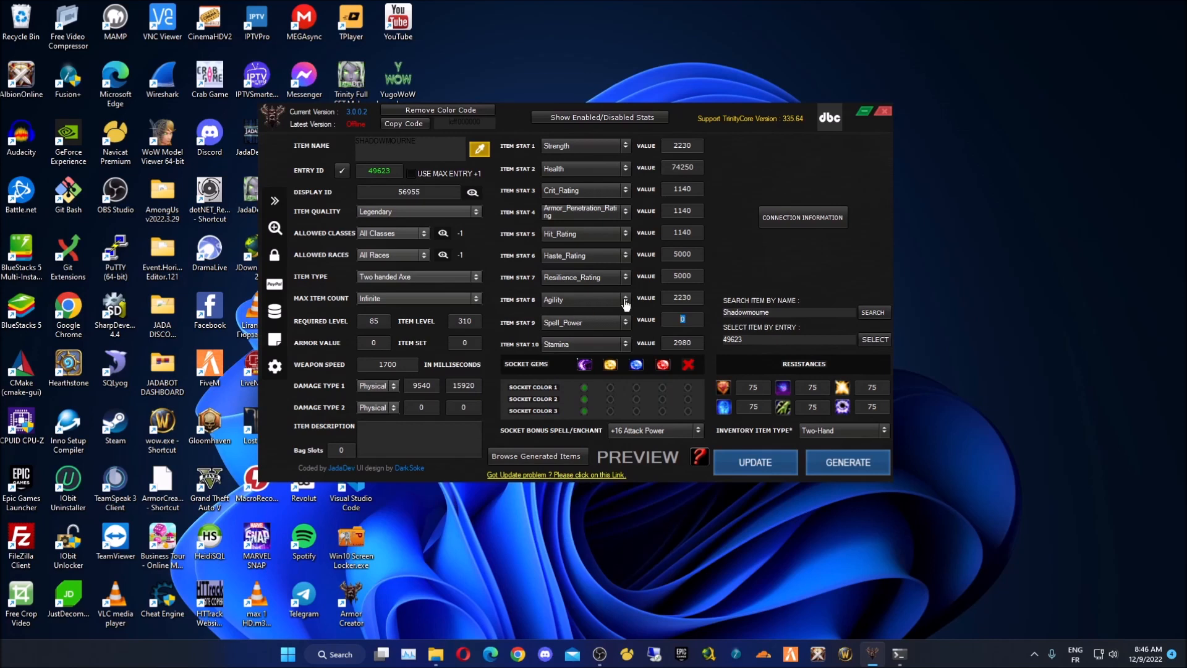
{"action": "left_click", "coordinate": [603, 322]}
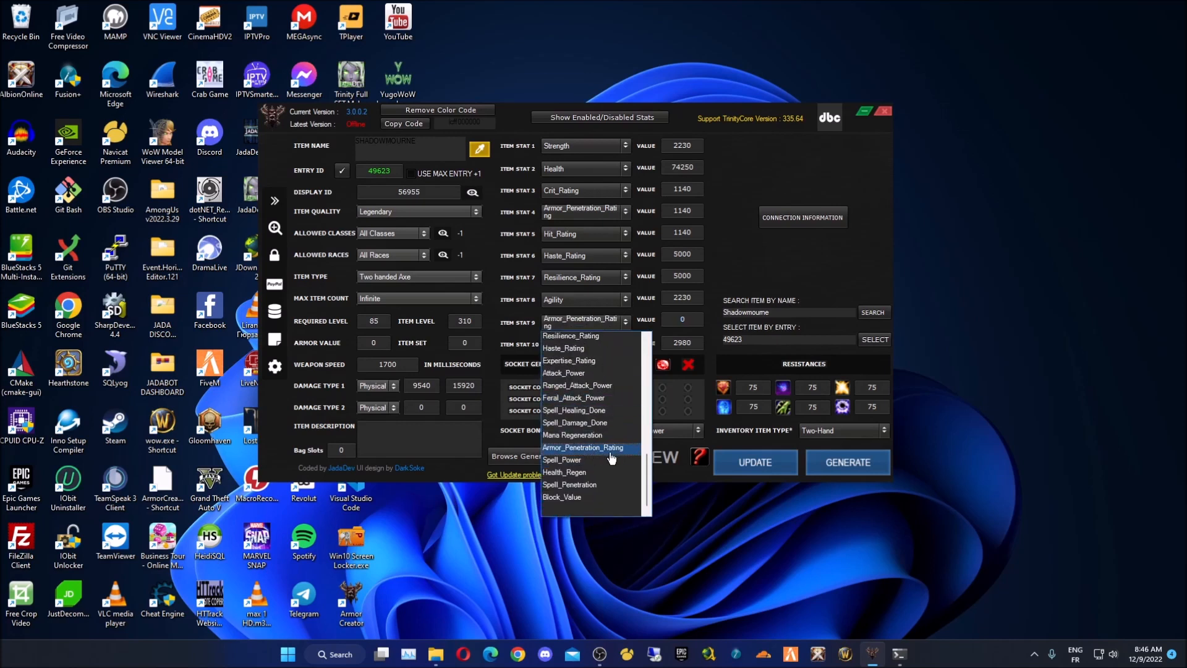
{"action": "scroll", "coordinate": [594, 420], "scroll_direction": "up", "scroll_amount": 2}
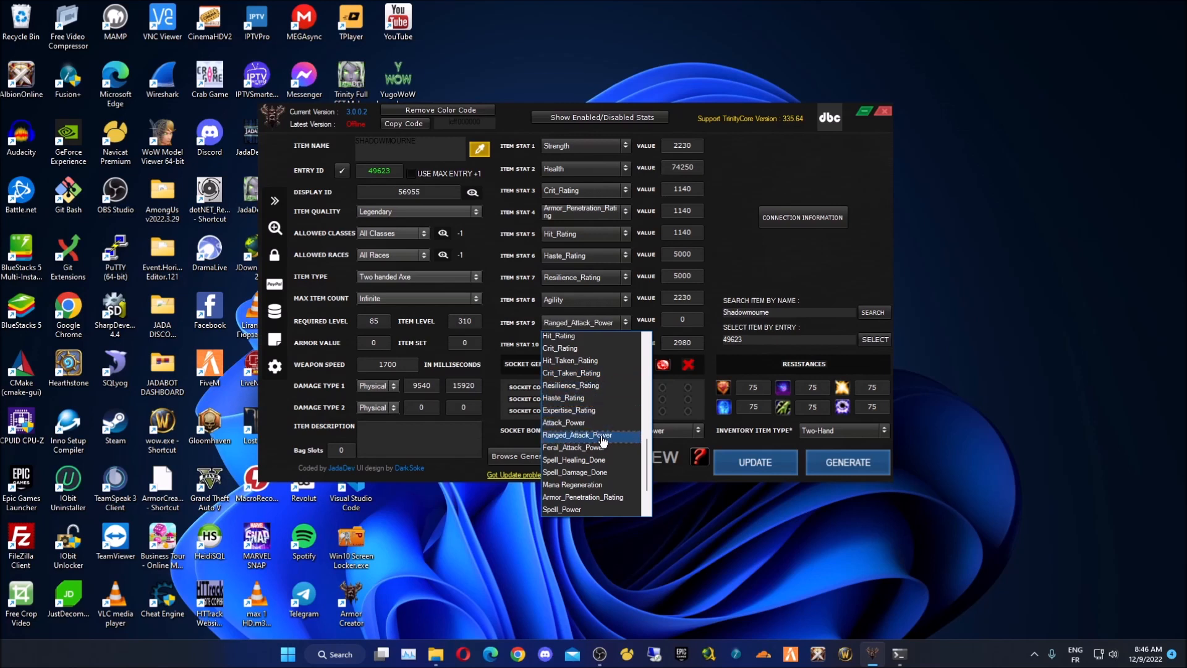
{"action": "left_click", "coordinate": [609, 498]}
{"action": "type", "text": "1140"}
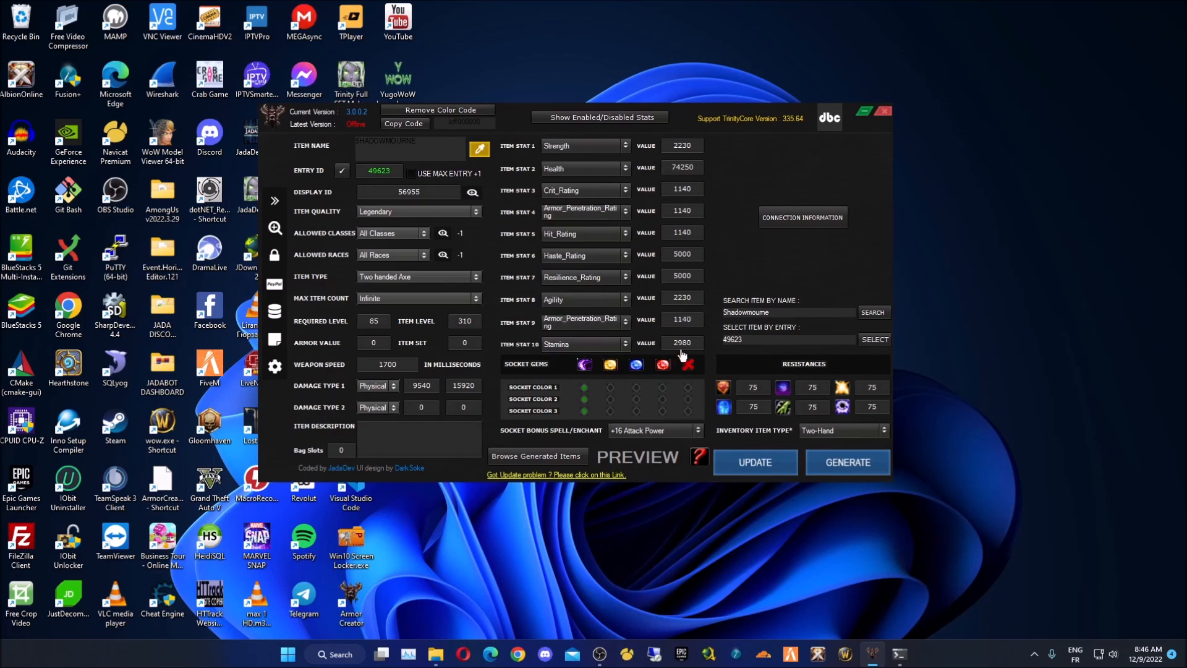
{"action": "type", "text": "0"}
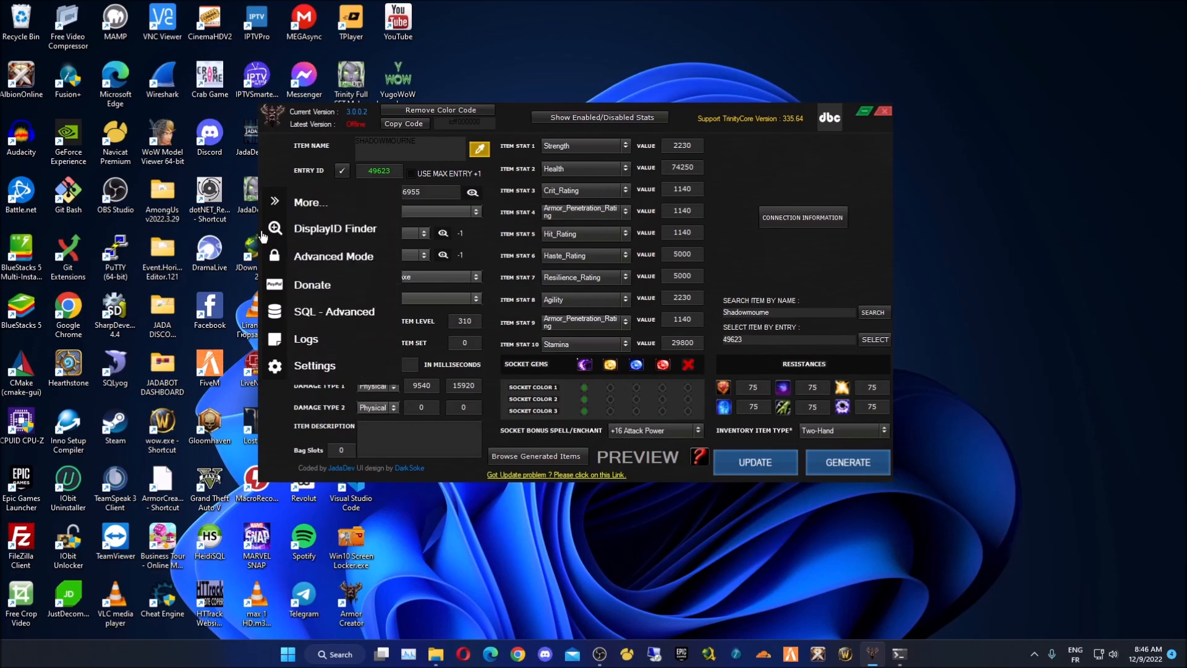
- Set buy price 2520 and sell price 500, and make the item bind when equipped
{"action": "left_click", "coordinate": [275, 201]}
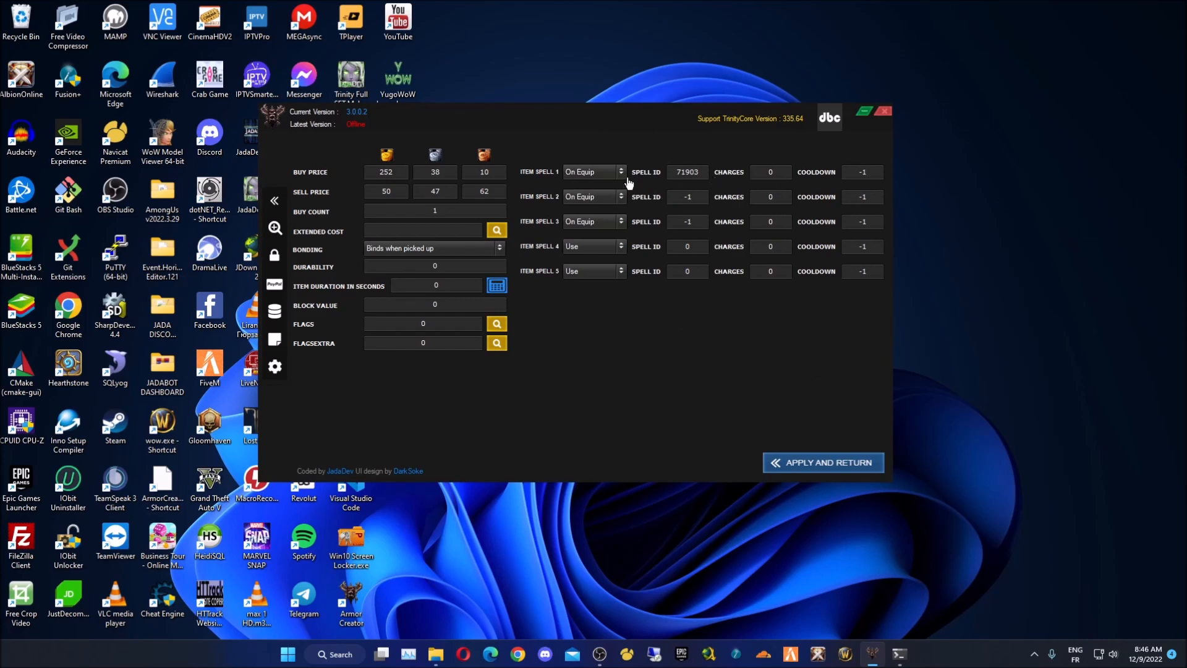
{"action": "double_click", "coordinate": [700, 172]}
{"action": "double_click", "coordinate": [398, 173]}
{"action": "left_click", "coordinate": [436, 253]}
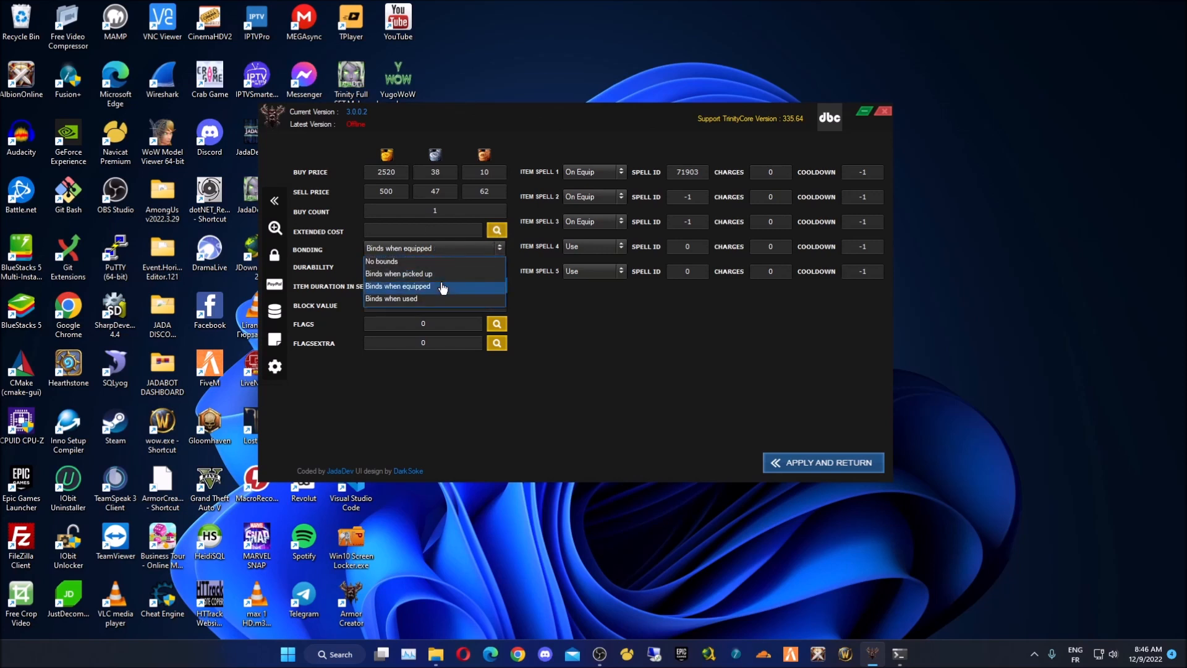
{"action": "left_click", "coordinate": [398, 290]}
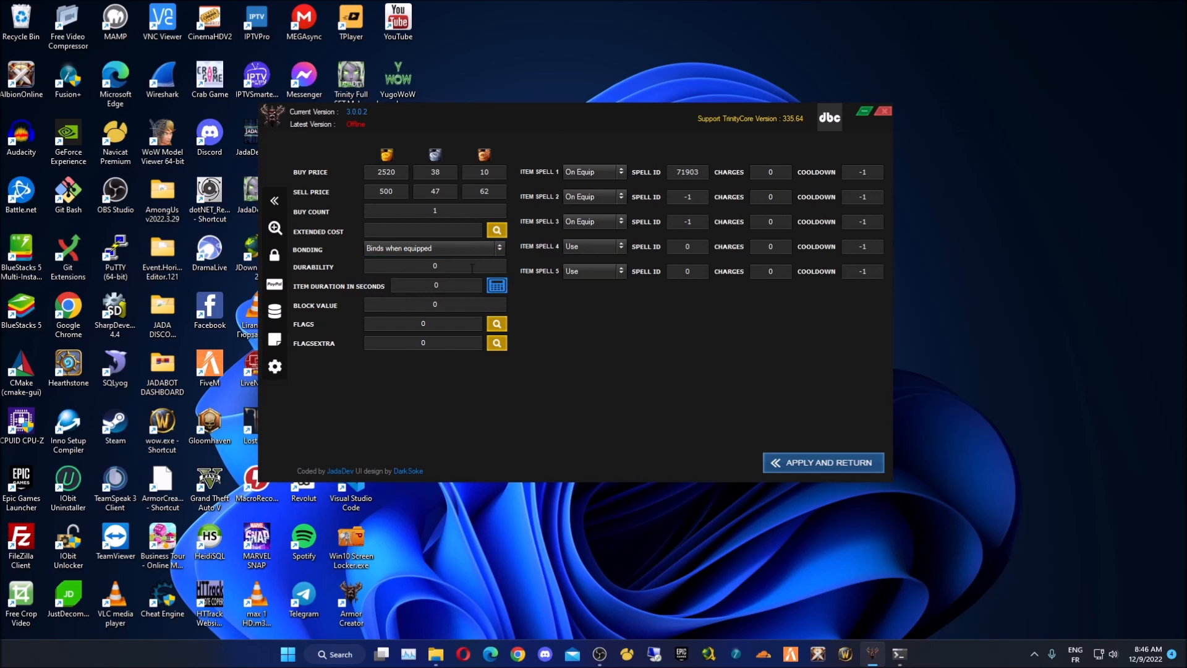
- Set the item duration to 439530 seconds (5 days, 2 hours, 5 minutes, 30 seconds) with the calculator
{"action": "left_click", "coordinate": [504, 290]}
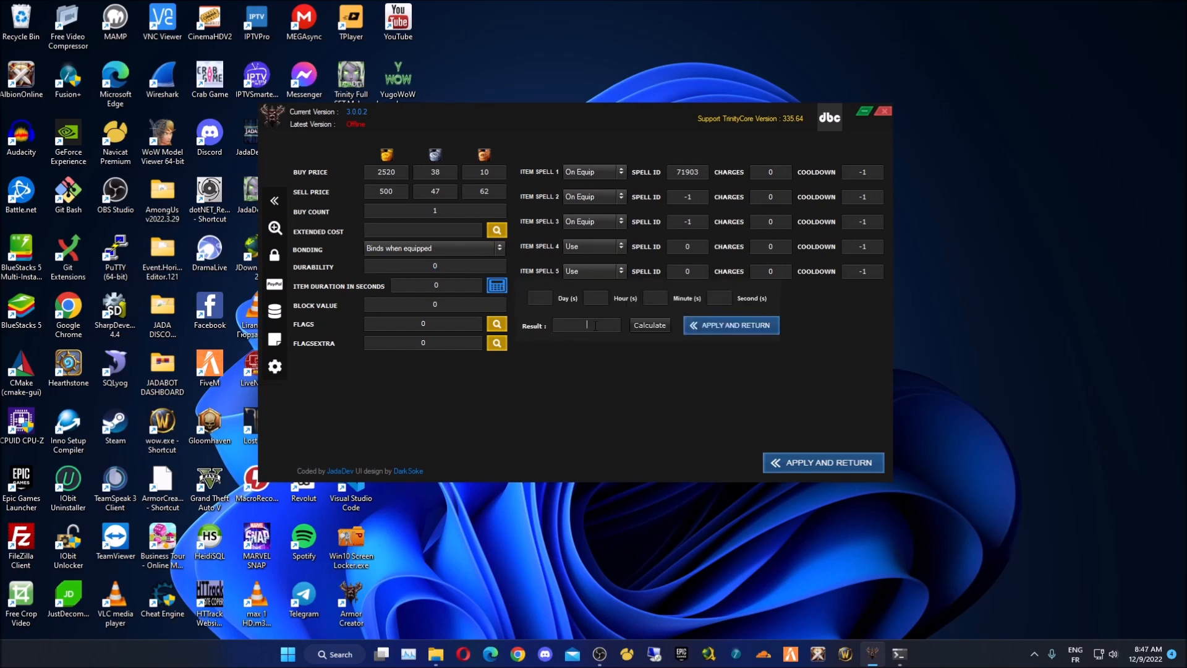
{"action": "type", "text": "5"}
{"action": "type", "text": "2"}
{"action": "type", "text": "30"}
{"action": "left_click", "coordinate": [648, 325]}
{"action": "left_click", "coordinate": [697, 326]}
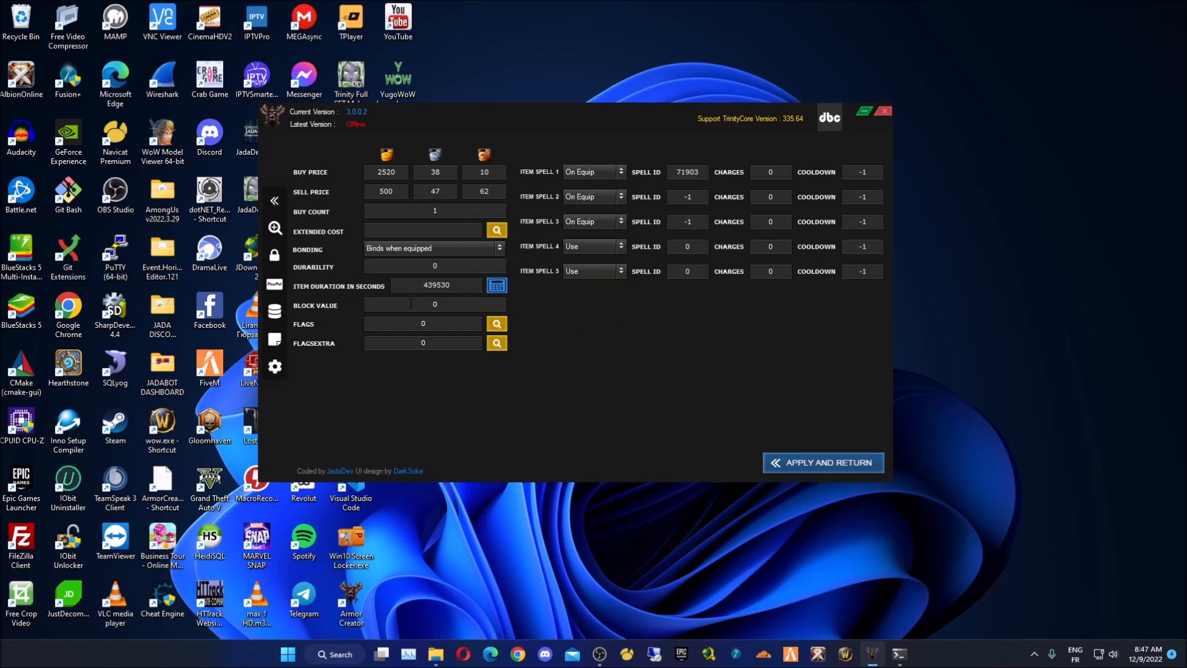
{"action": "left_click", "coordinate": [496, 324]}
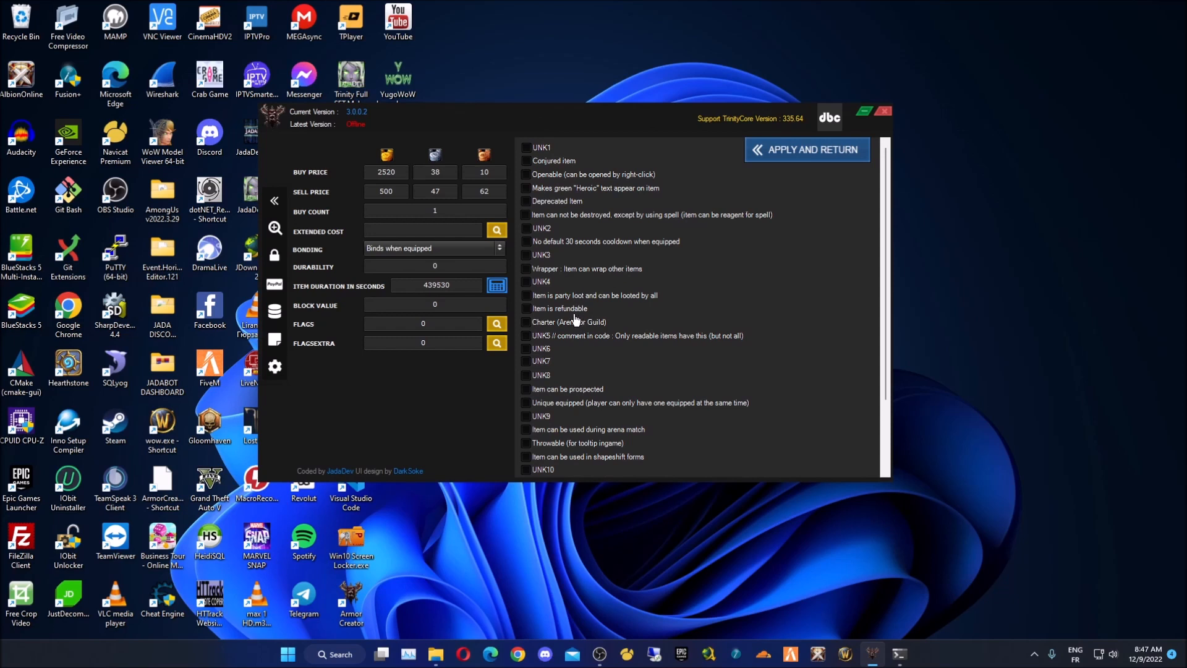
- Turn on the green Heroic text flag and apply the item flags
{"action": "scroll", "coordinate": [605, 387], "scroll_direction": "down", "scroll_amount": 2}
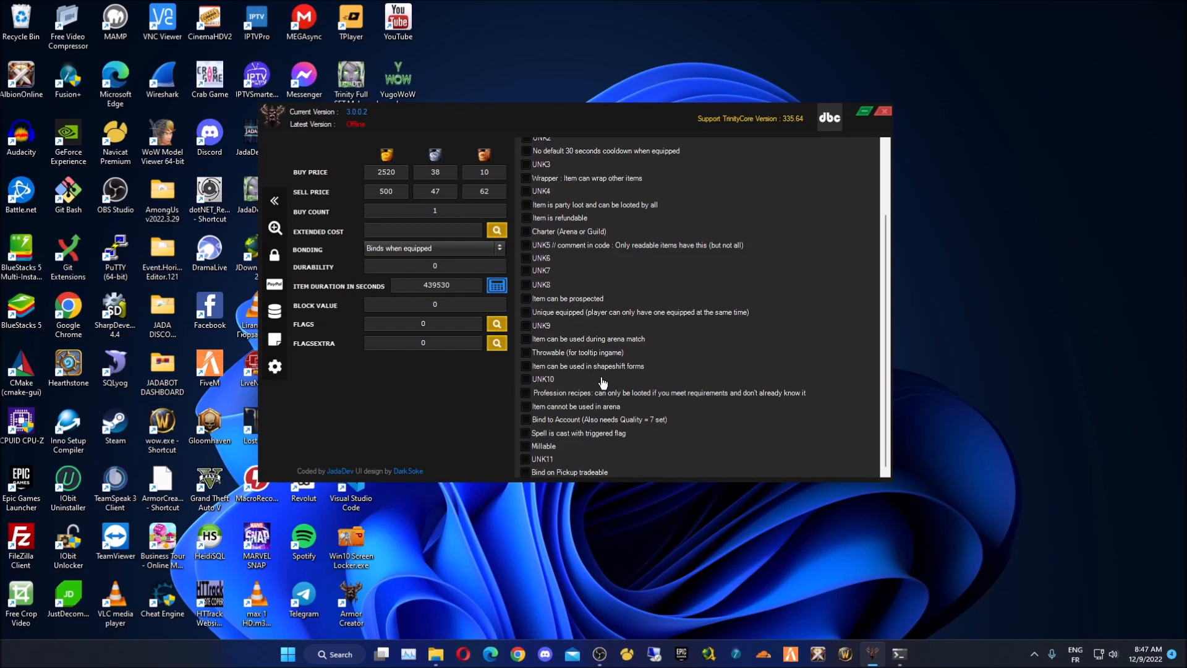
{"action": "scroll", "coordinate": [603, 384], "scroll_direction": "up", "scroll_amount": 2}
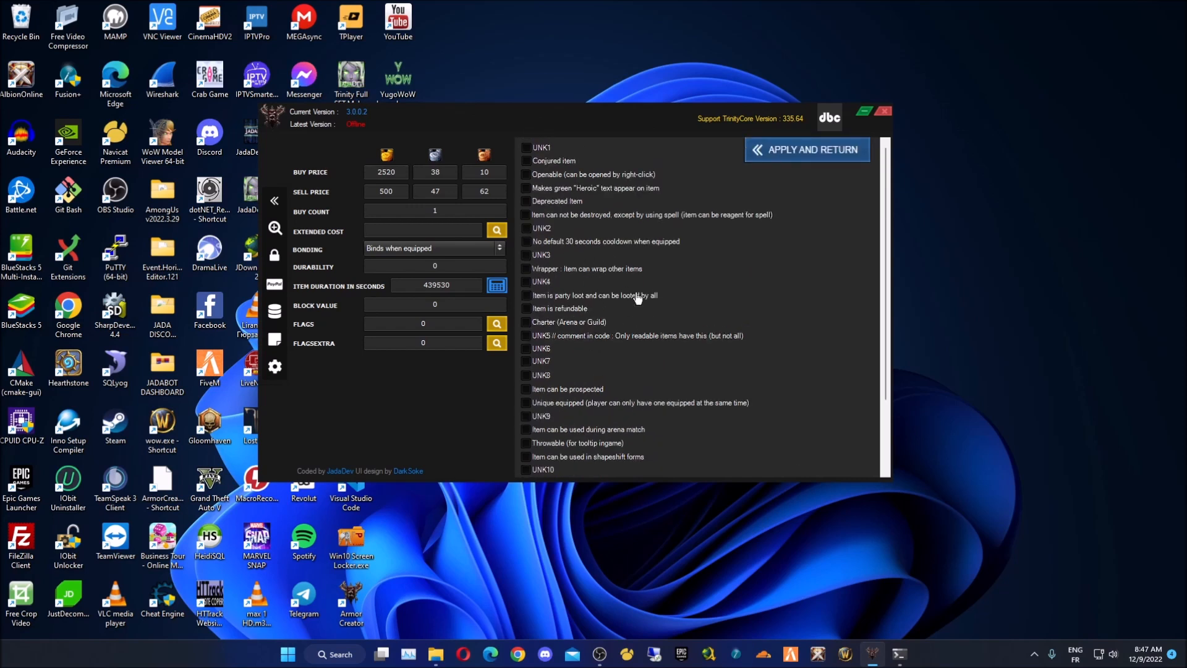
{"action": "left_click", "coordinate": [582, 189]}
{"action": "left_click", "coordinate": [819, 154]}
- Leave Horde and Alliance Only cleared and enable the need-roll-disabled extra flag
{"action": "left_click", "coordinate": [500, 345]}
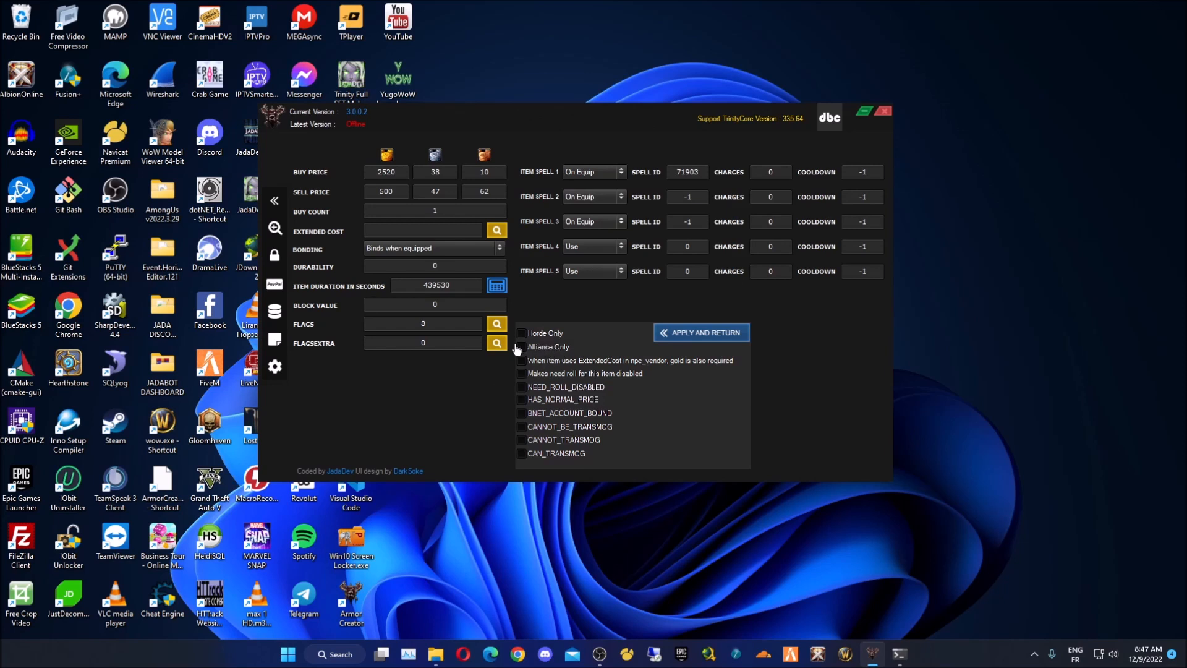
{"action": "left_click", "coordinate": [548, 334]}
{"action": "left_click", "coordinate": [551, 348]}
{"action": "left_click", "coordinate": [548, 334]}
{"action": "left_click", "coordinate": [623, 374]}
{"action": "left_click", "coordinate": [699, 336]}
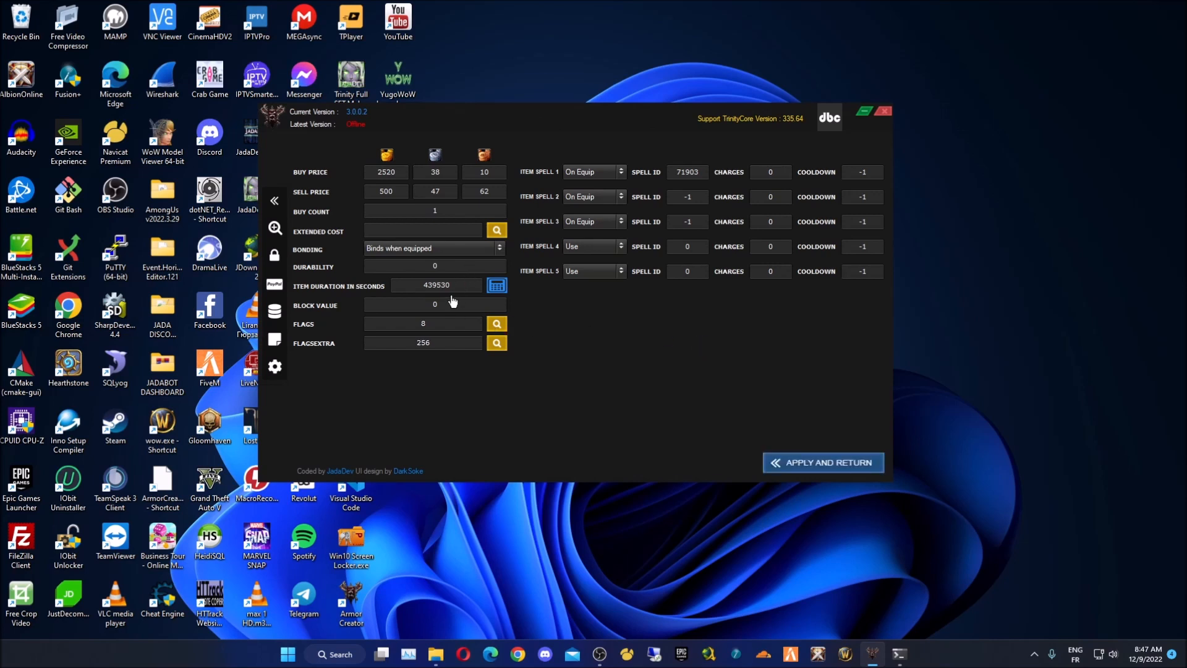
{"action": "left_click", "coordinate": [497, 323]}
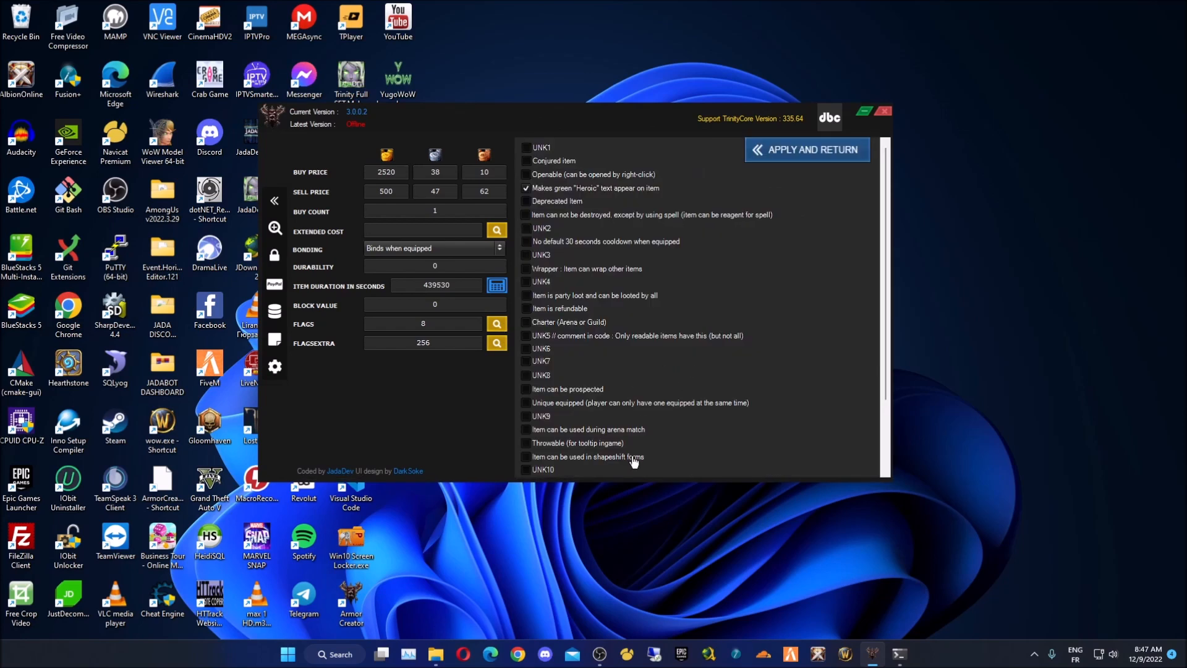
{"action": "scroll", "coordinate": [618, 465], "scroll_direction": "down", "scroll_amount": 2}
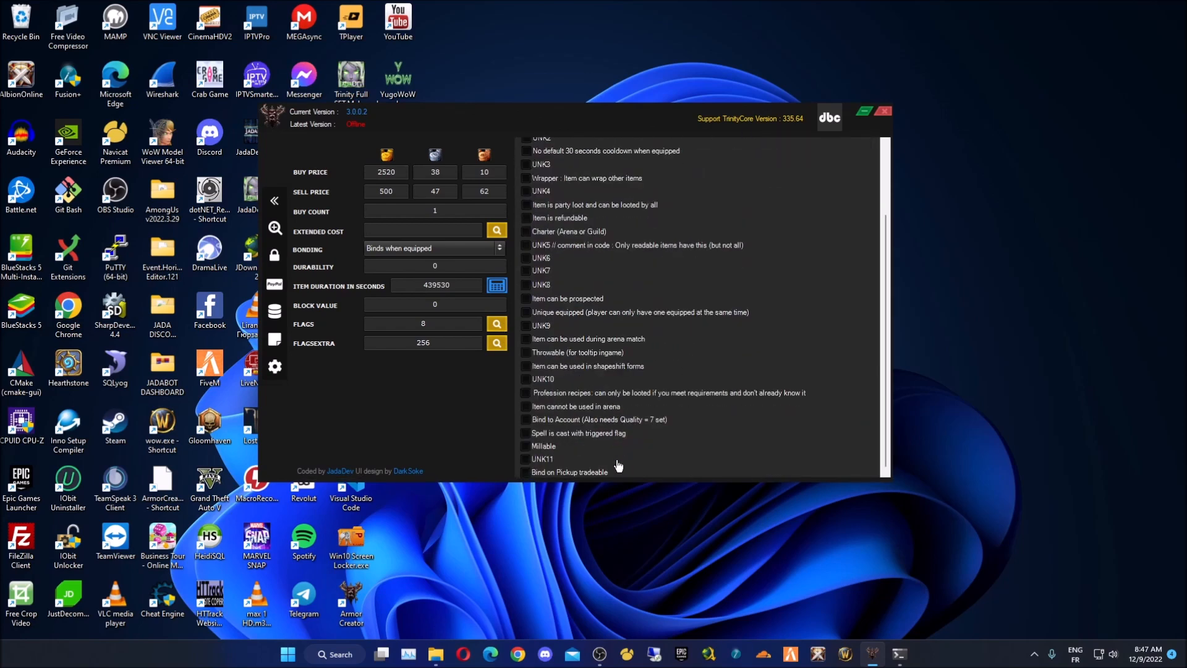
{"action": "left_click", "coordinate": [614, 340]}
{"action": "left_click", "coordinate": [634, 341]}
{"action": "left_click", "coordinate": [623, 315]}
{"action": "left_click", "coordinate": [627, 320]}
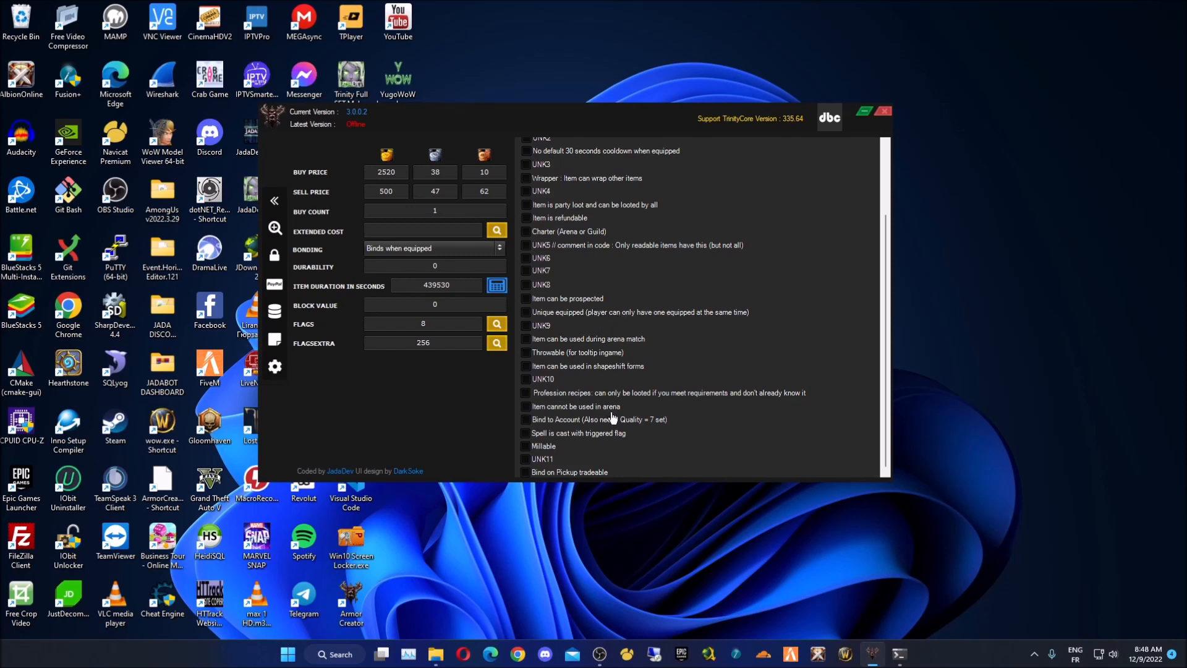
{"action": "left_click", "coordinate": [586, 473]}
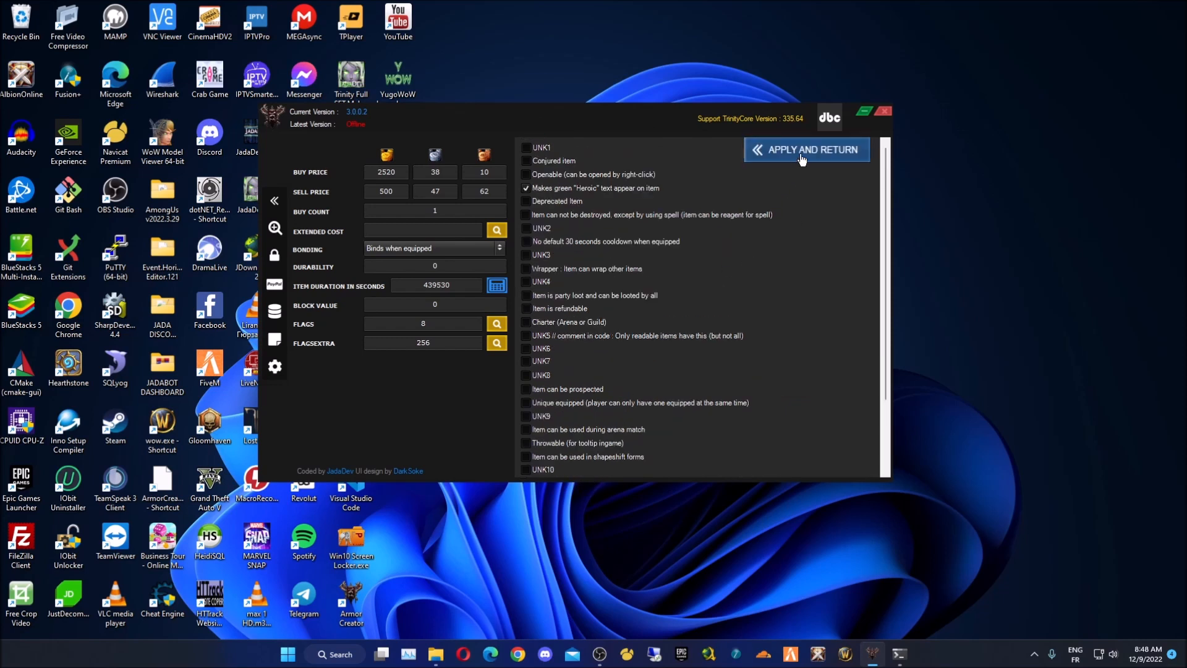
{"action": "left_click", "coordinate": [807, 155]}
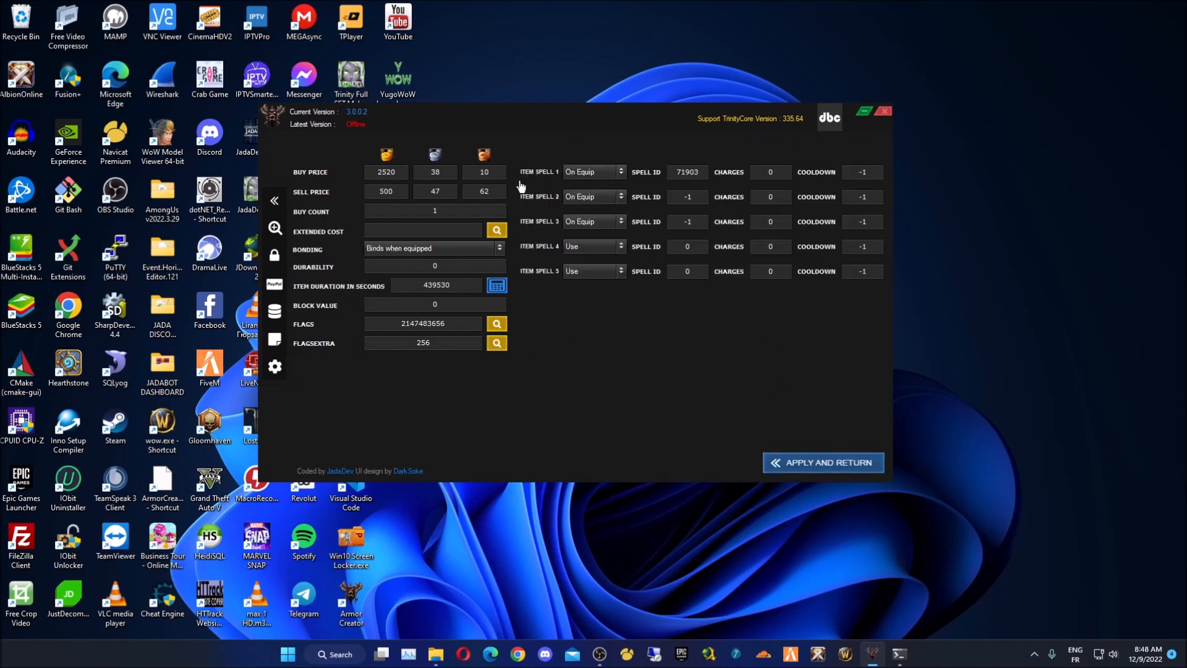
{"action": "left_click", "coordinate": [276, 201]}
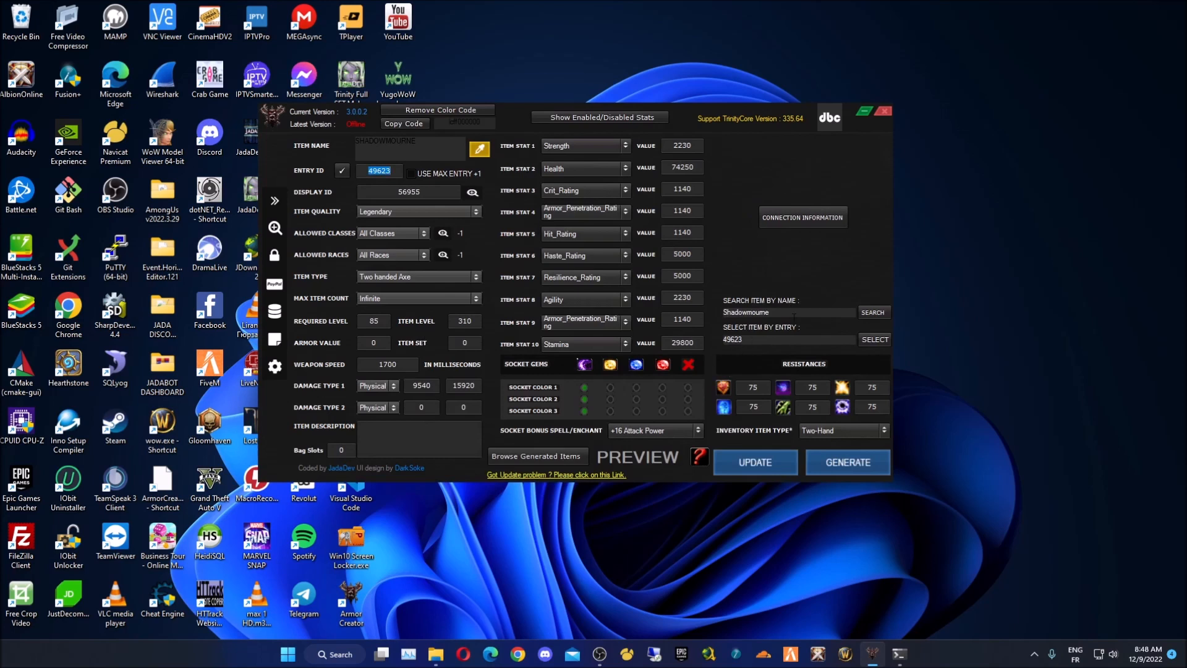
- Paste a colour code at the start of the item description and pick red in the colour picker
{"action": "left_click", "coordinate": [428, 438]}
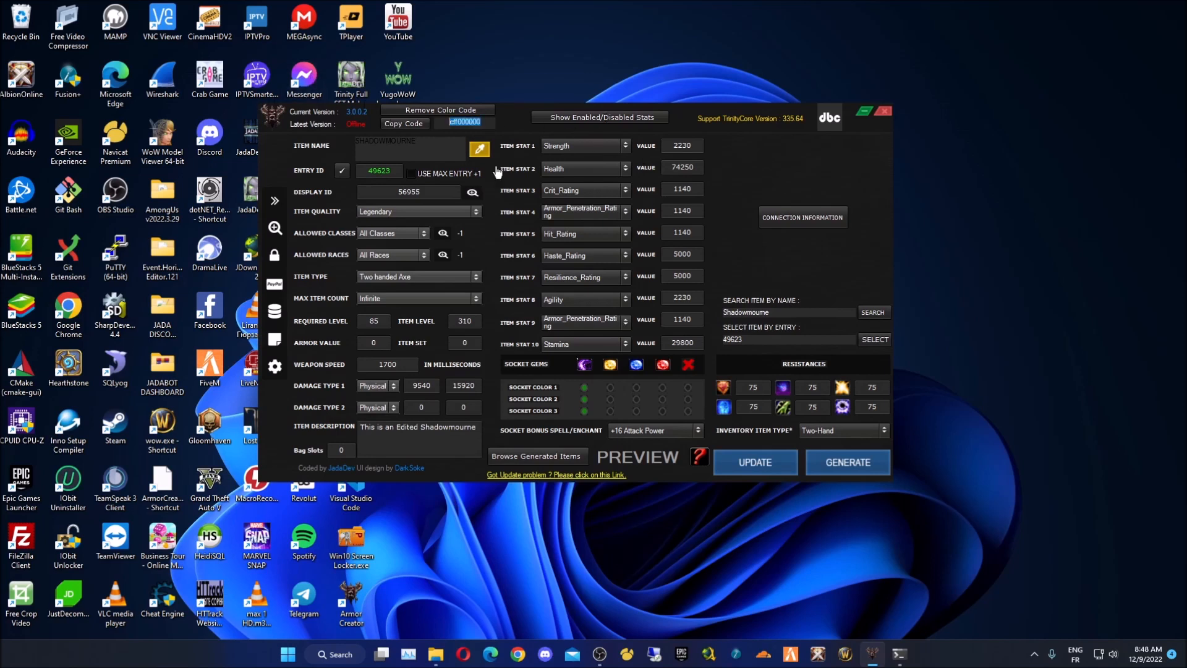
{"action": "left_click", "coordinate": [361, 426]}
{"action": "type", "text": "|cff000000"}
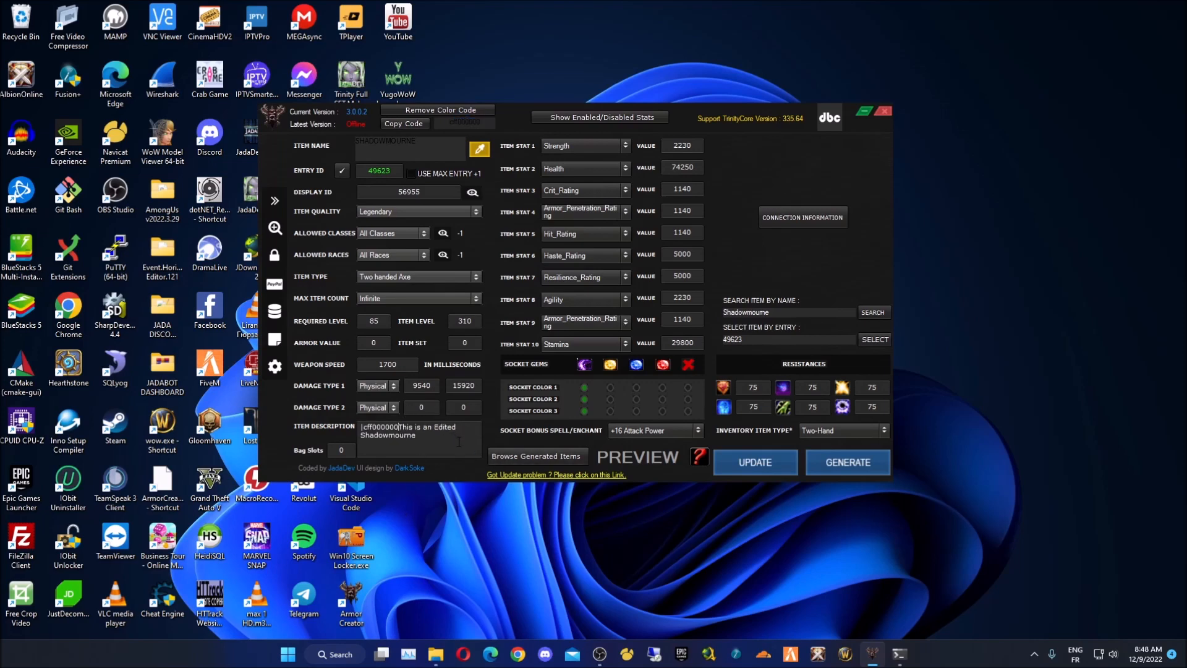
{"action": "left_click_drag", "start_coordinate": [458, 441], "coordinate": [255, 390]}
{"action": "left_click", "coordinate": [480, 149]}
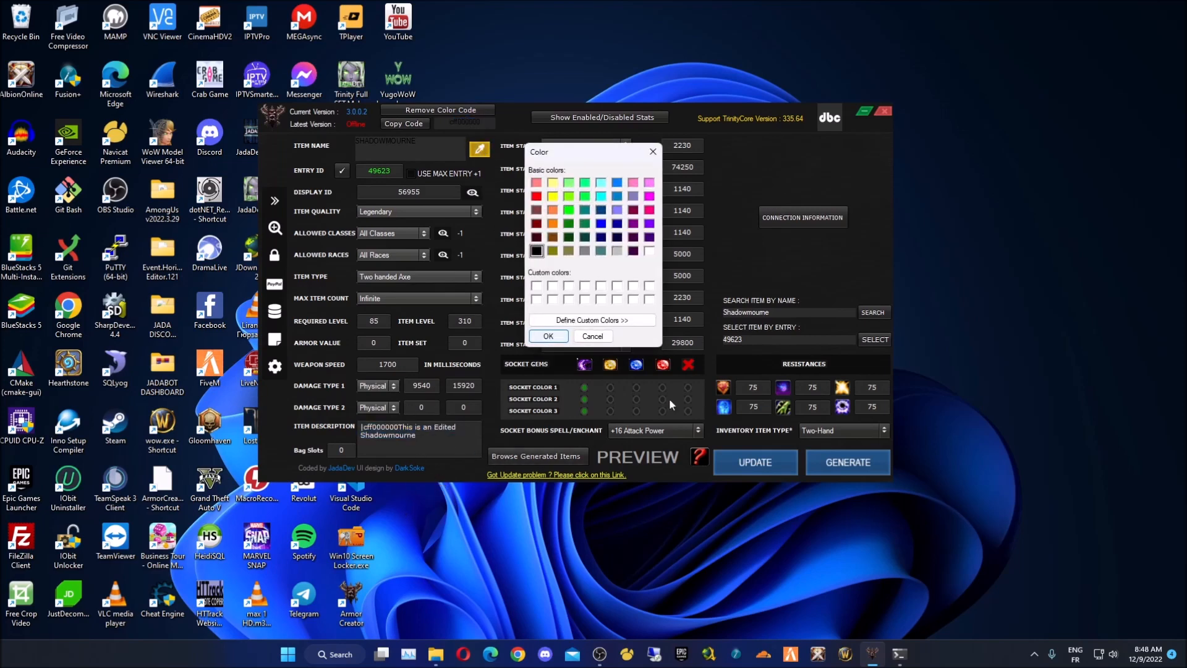
{"action": "left_click", "coordinate": [536, 196]}
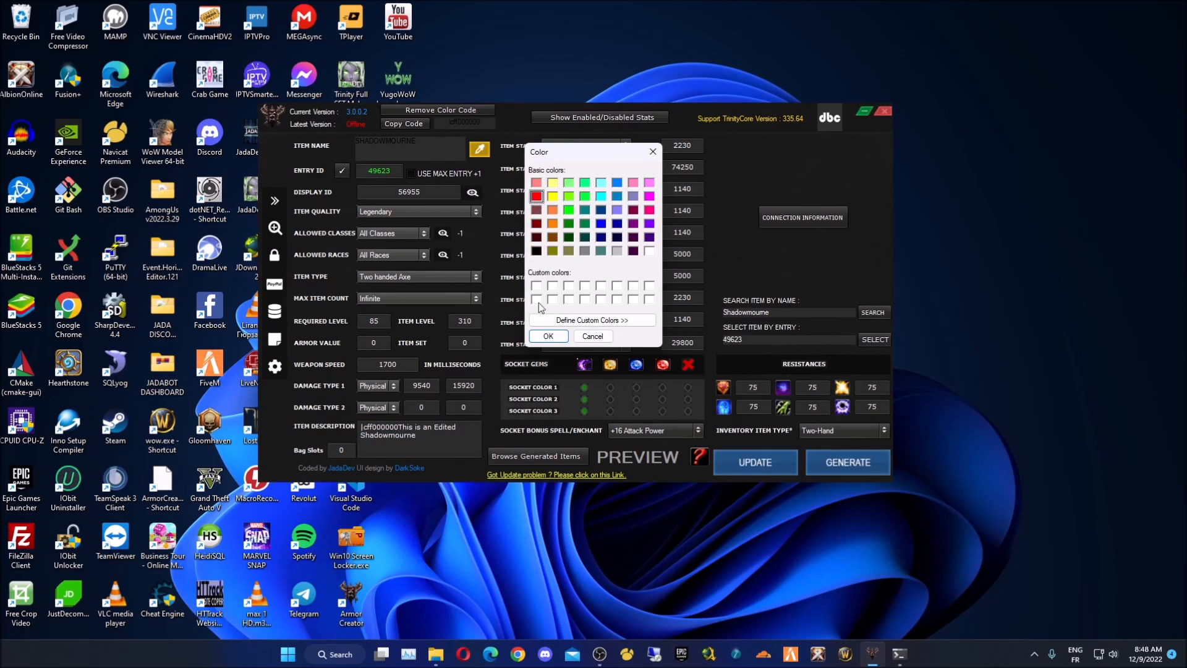
{"action": "left_click", "coordinate": [547, 336]}
- Replace the old black code at the description's start with the red code |cffff0000
{"action": "double_click", "coordinate": [488, 122]}
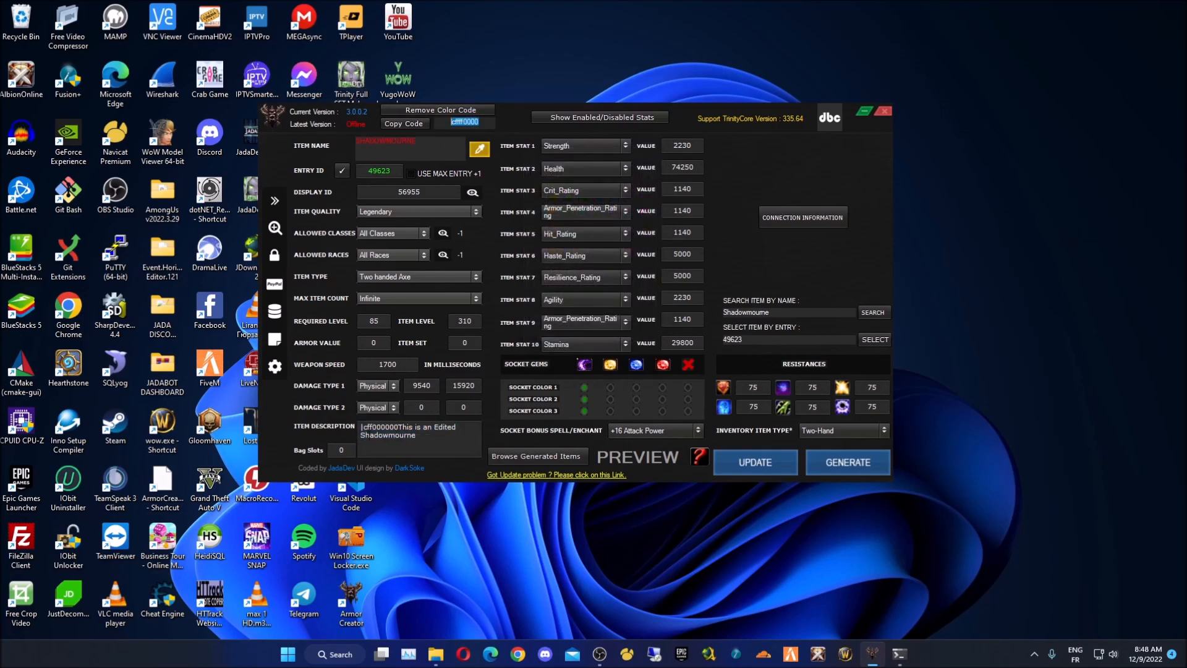
{"action": "left_click_drag", "start_coordinate": [398, 427], "coordinate": [360, 427]}
{"action": "type", "text": "|cffff0000"}
{"action": "left_click", "coordinate": [480, 151]}
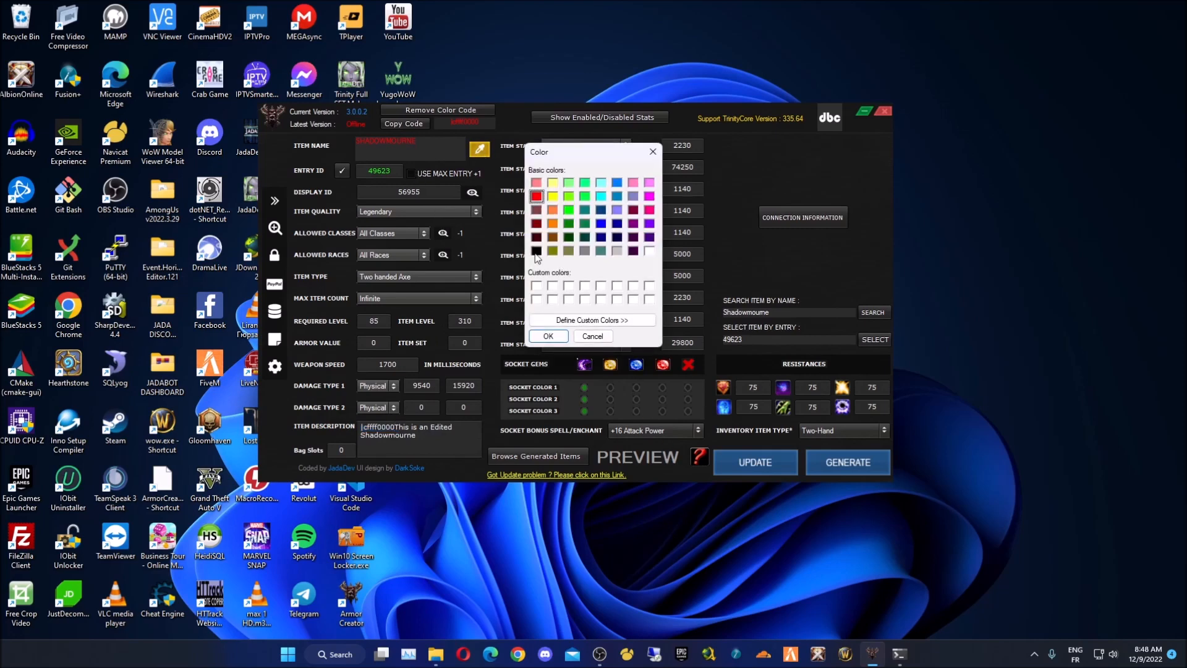
{"action": "left_click", "coordinate": [536, 251]}
{"action": "left_click", "coordinate": [547, 336]}
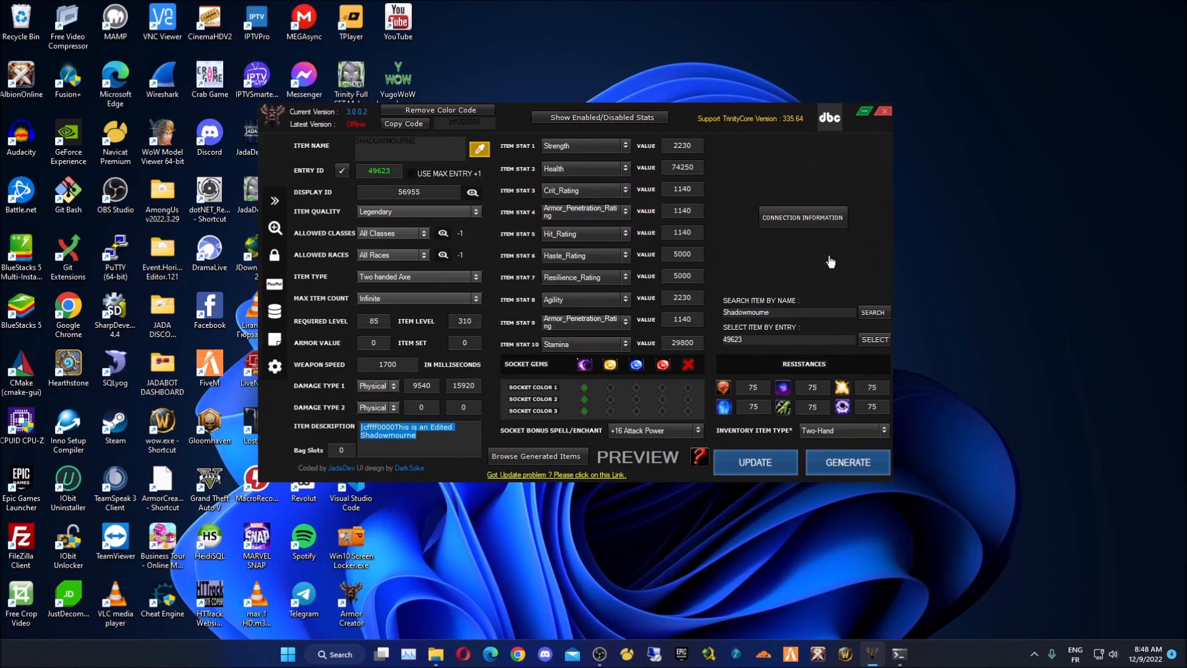
{"action": "left_click", "coordinate": [431, 440]}
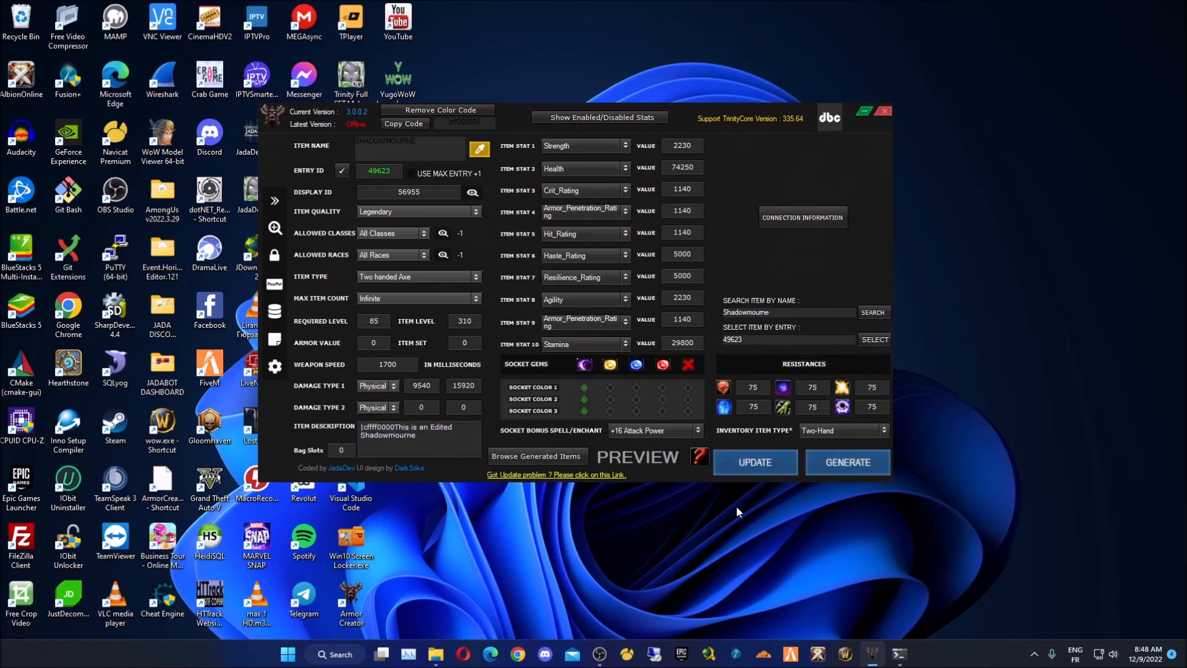
{"action": "left_click", "coordinate": [577, 469]}
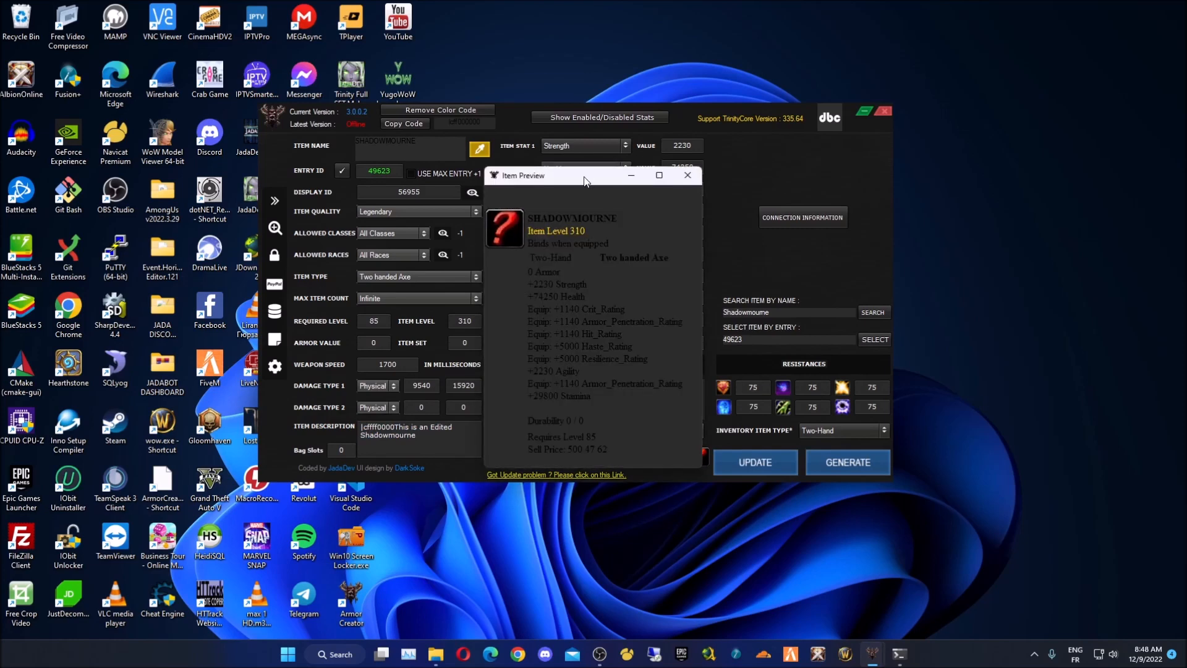
{"action": "left_click_drag", "start_coordinate": [561, 186], "coordinate": [432, 411]}
{"action": "left_click", "coordinate": [367, 320]}
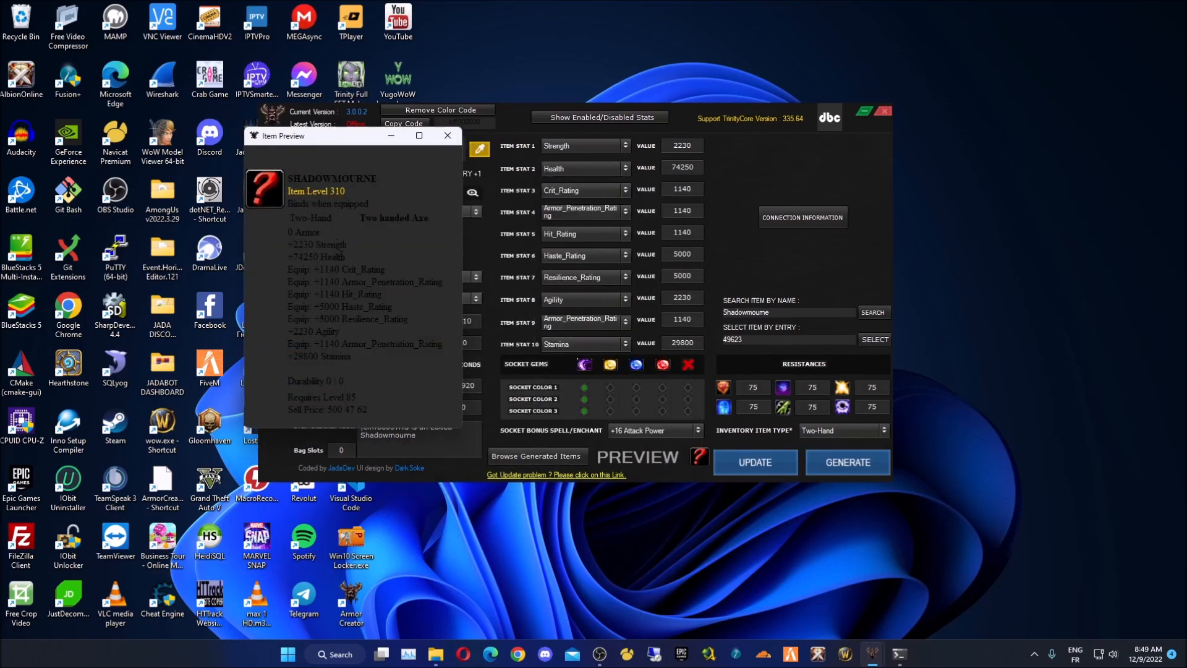
{"action": "left_click_drag", "start_coordinate": [390, 372], "coordinate": [287, 305]}
{"action": "left_click", "coordinate": [369, 279]}
{"action": "left_click_drag", "start_coordinate": [340, 132], "coordinate": [129, 61]}
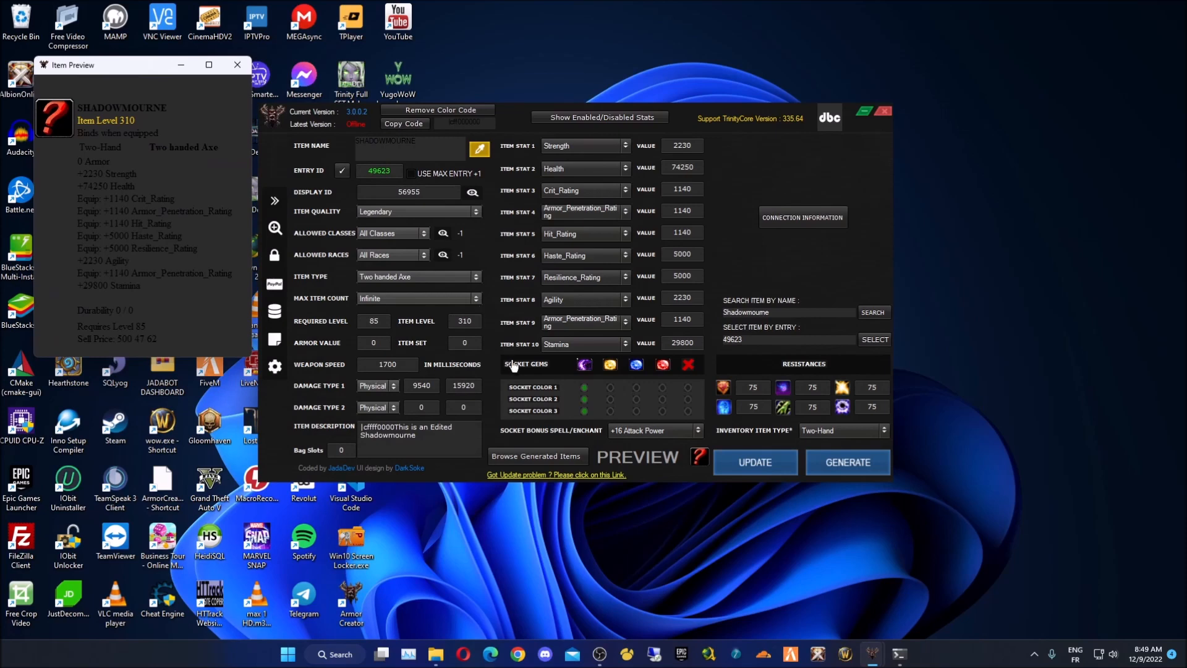
{"action": "left_click_drag", "start_coordinate": [81, 106], "coordinate": [262, 342]}
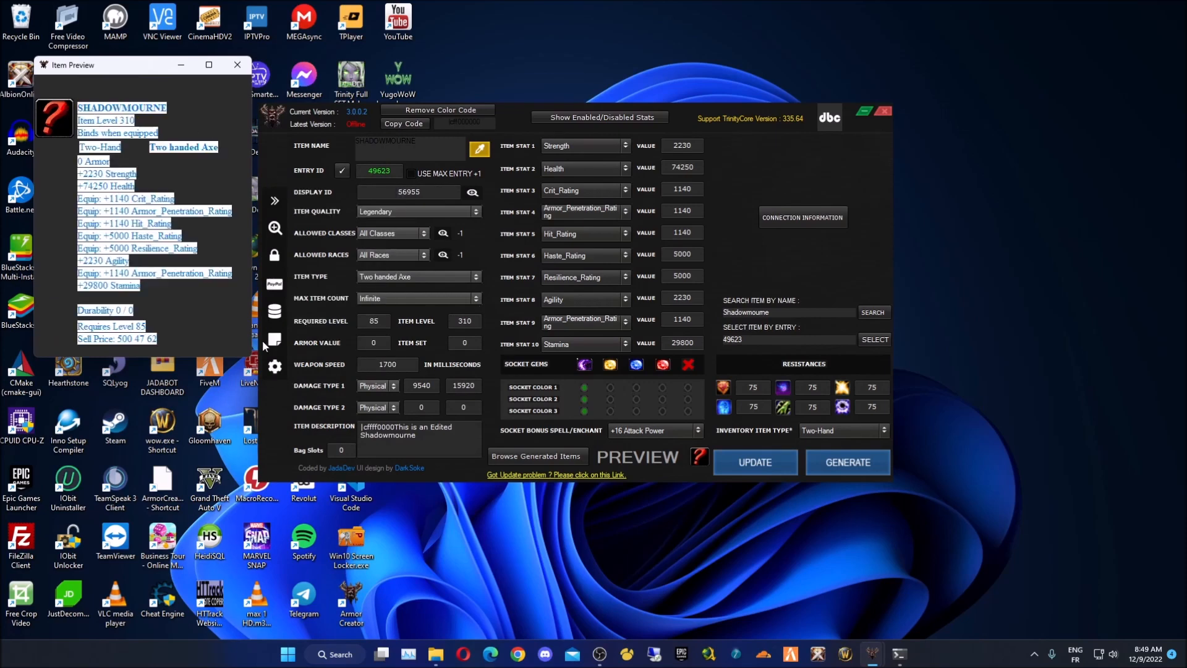
{"action": "left_click", "coordinate": [214, 333]}
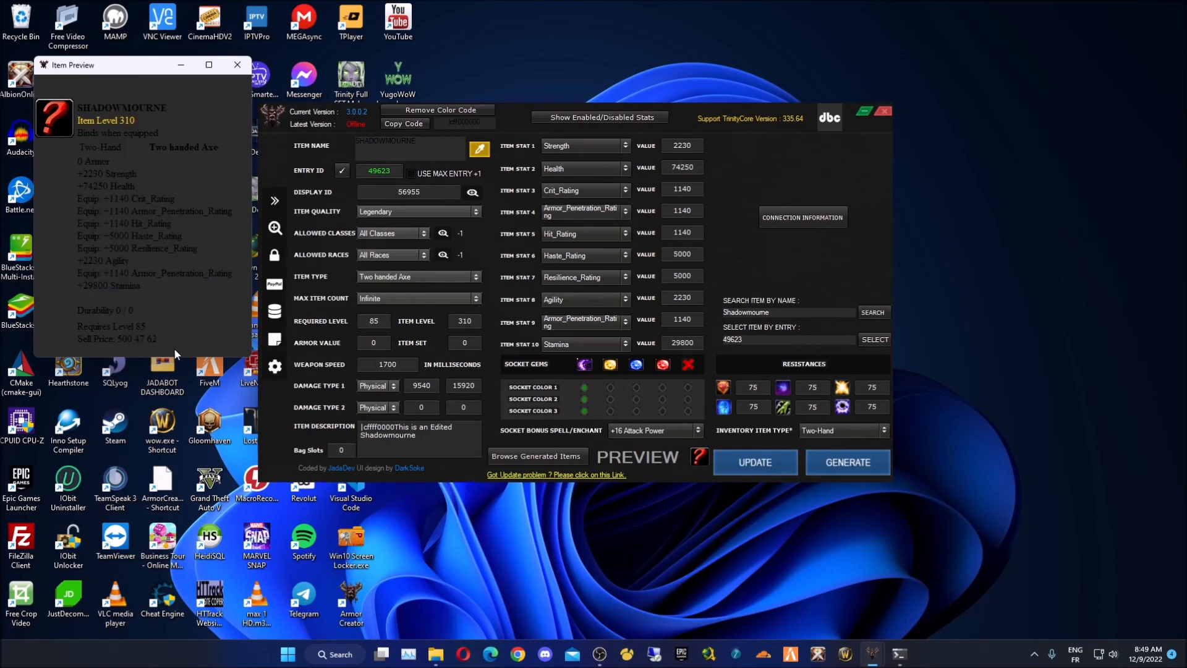
{"action": "left_click", "coordinate": [237, 64]}
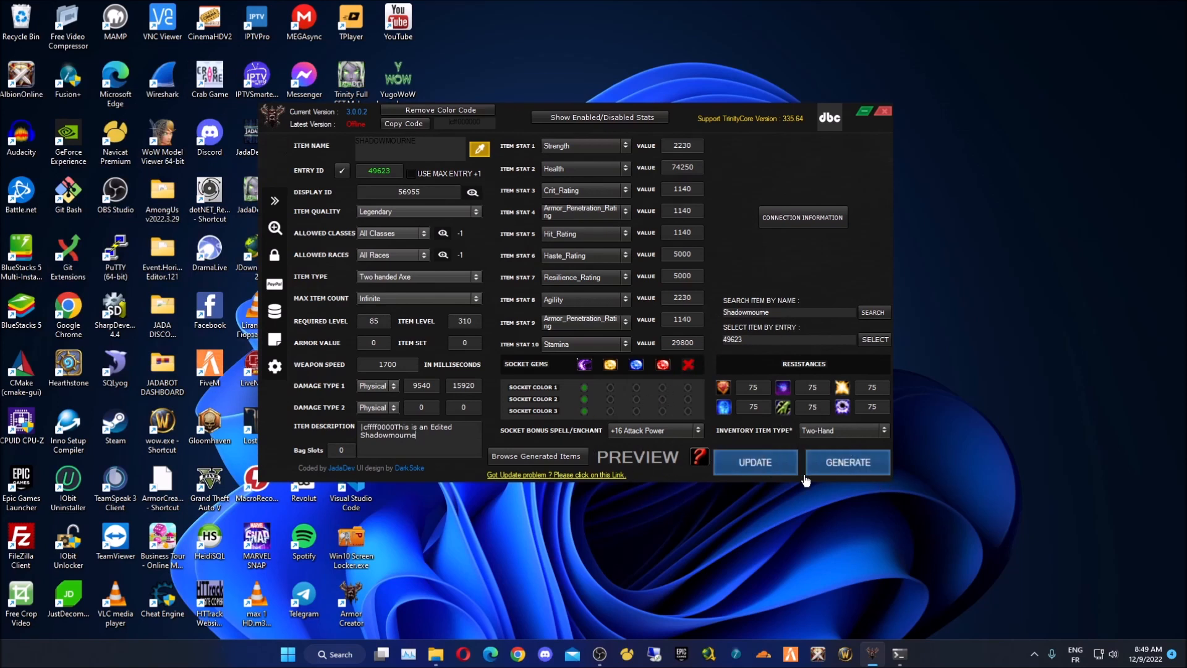
- Update item 49623 in the database, confirming the save and dismissing the success message
{"action": "left_click", "coordinate": [760, 474]}
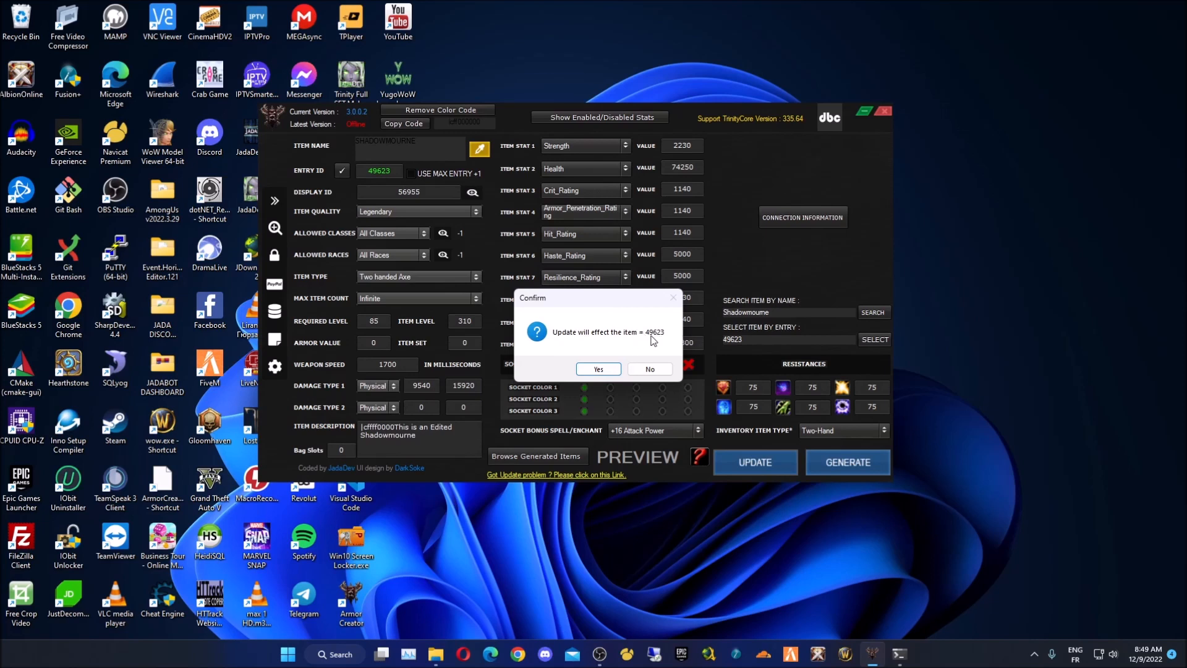
{"action": "left_click", "coordinate": [598, 370]}
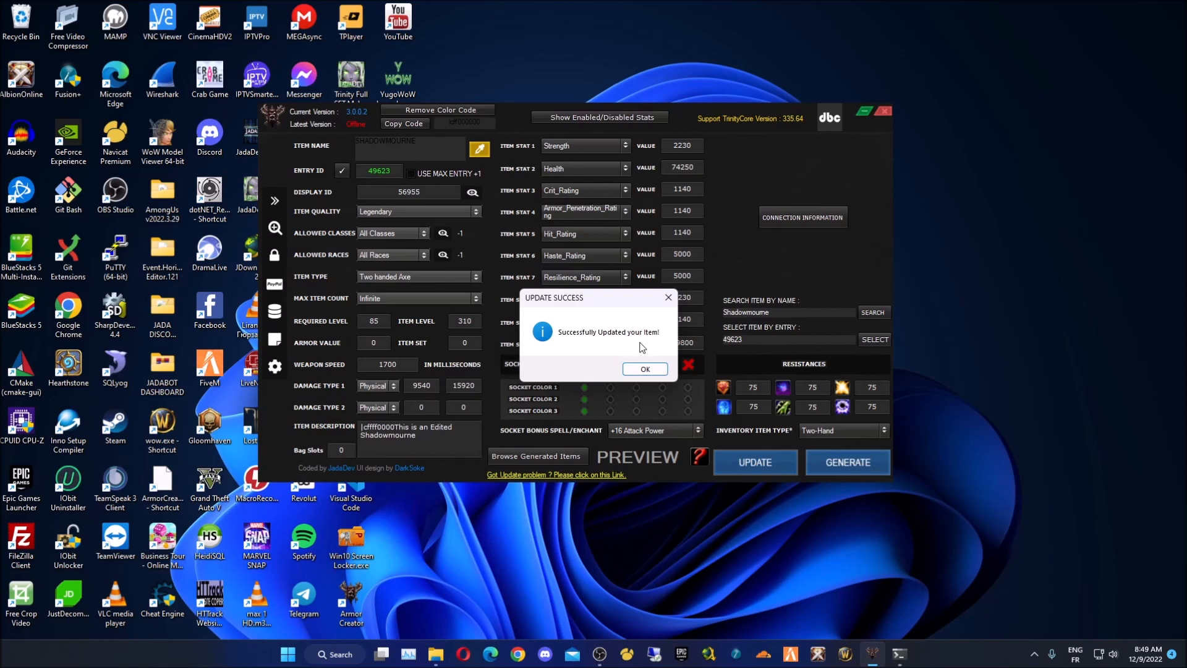
{"action": "left_click", "coordinate": [644, 369]}
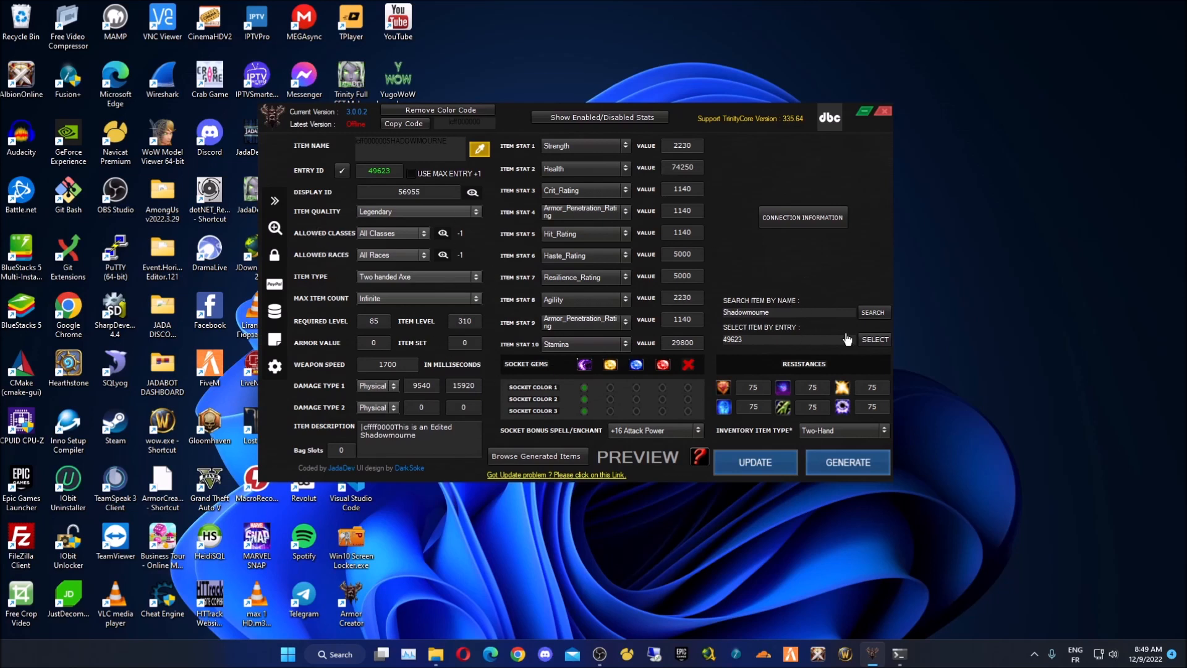
- Search for Shadowmourne and load the edited entry 49623
{"action": "left_click", "coordinate": [872, 312]}
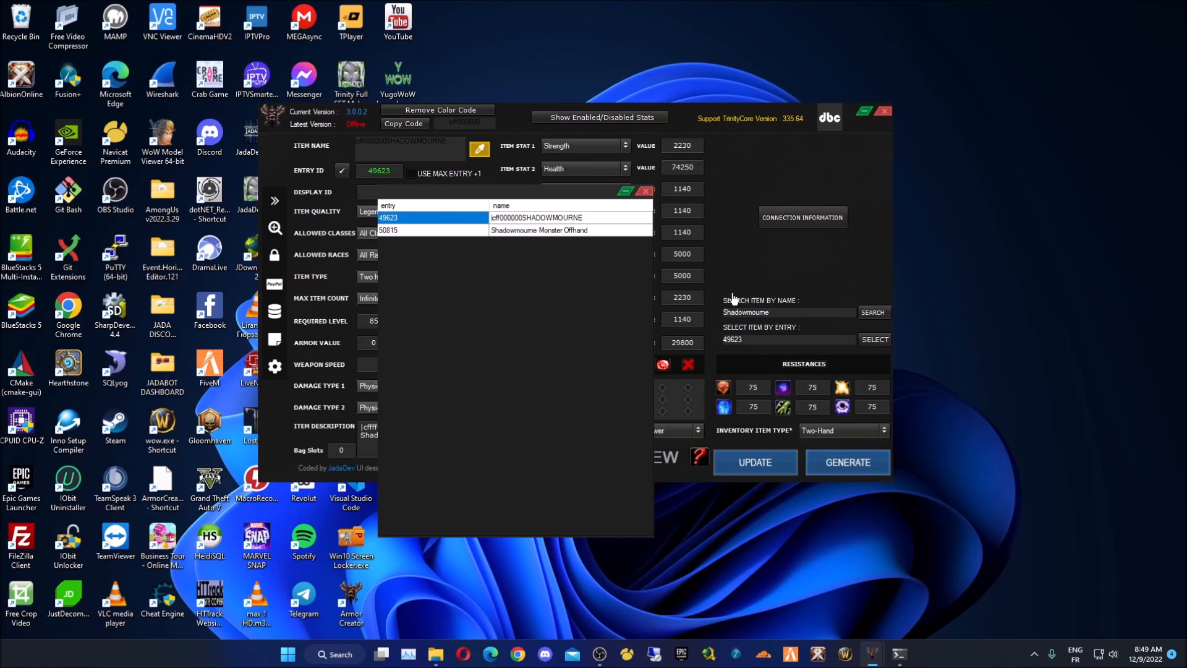
{"action": "left_click", "coordinate": [586, 220]}
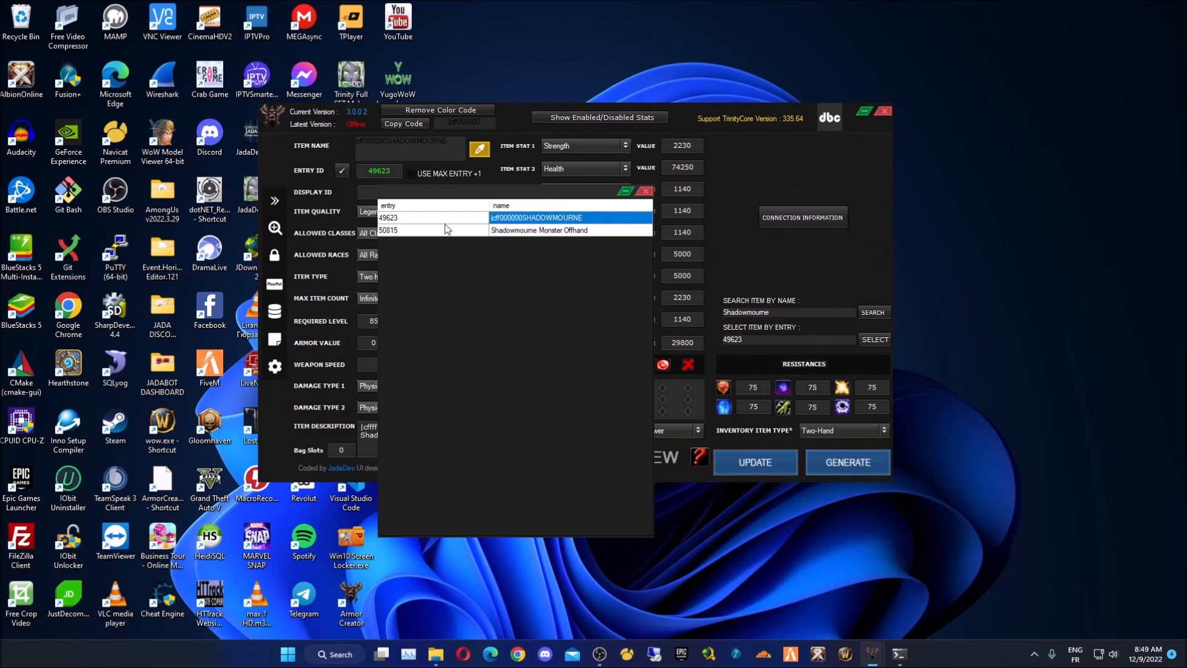
{"action": "left_click", "coordinate": [646, 191]}
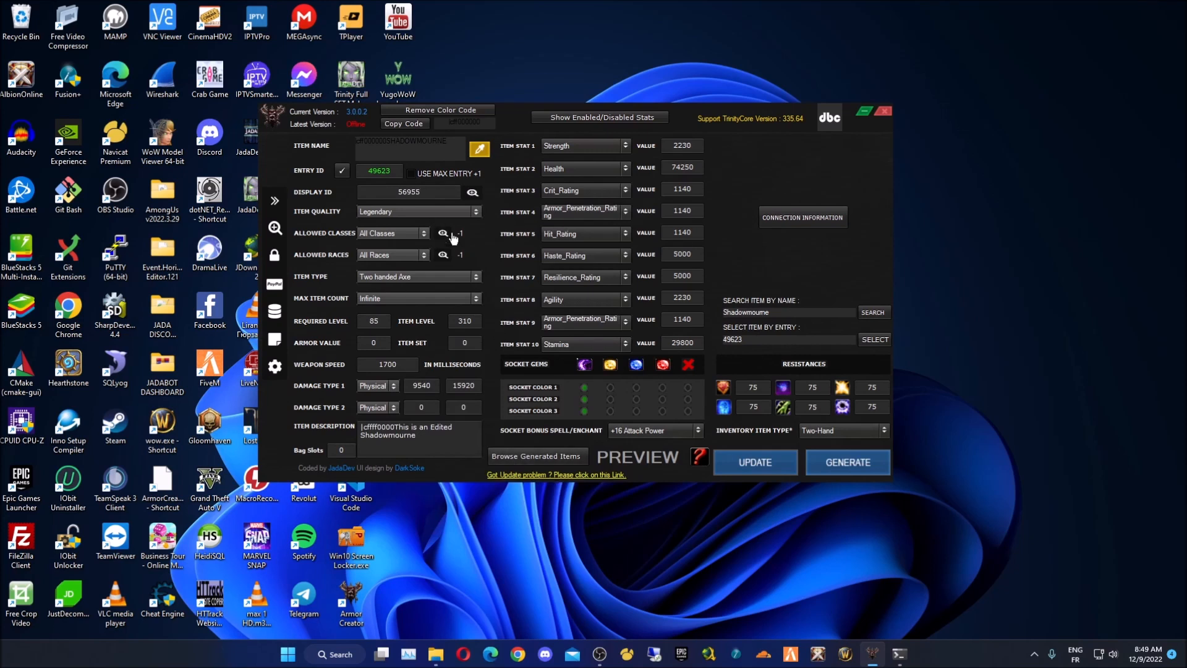
- Switch to the next free entry ID (USE MAX ENTRY +1) and rename the item SHADOWMOURNE 2
{"action": "double_click", "coordinate": [399, 169]}
{"action": "left_click", "coordinate": [431, 174]}
{"action": "left_click", "coordinate": [435, 176]}
{"action": "left_click", "coordinate": [441, 179]}
{"action": "left_click", "coordinate": [447, 148]}
- Set all three sockets to the fifth, no-gem colour option
{"action": "left_click", "coordinate": [687, 387]}
{"action": "left_click", "coordinate": [688, 400]}
{"action": "left_click", "coordinate": [687, 411]}
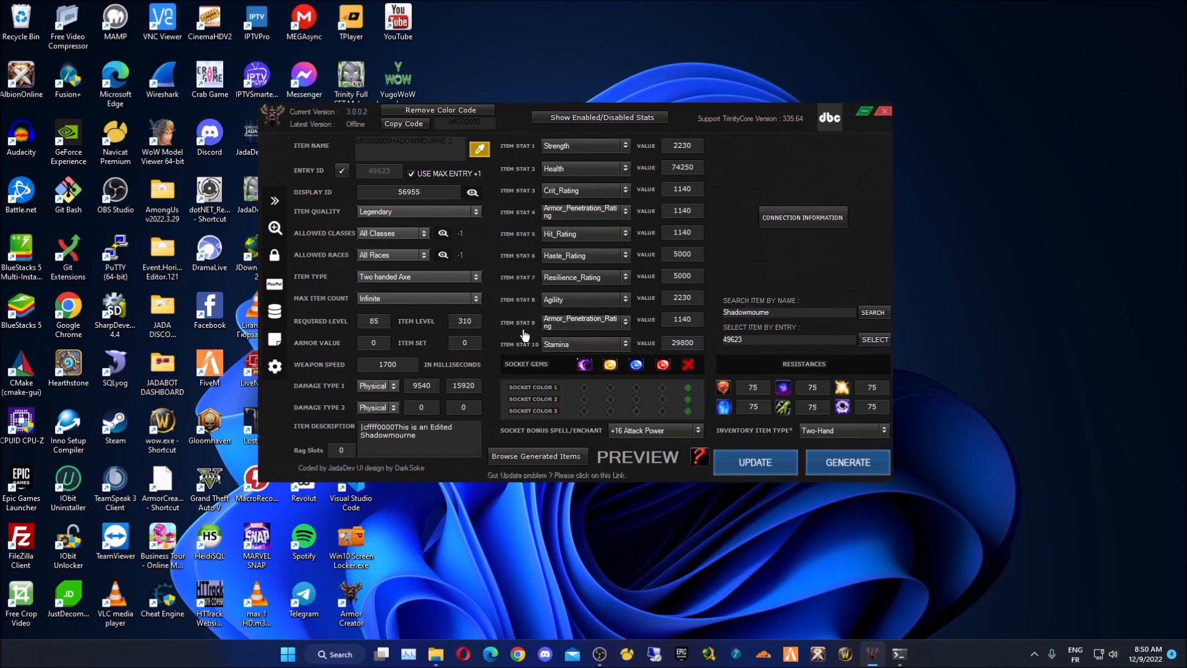
- Search display IDs for 'Shadowmourne' and apply display ID 65153 in place of 56955
{"action": "left_click", "coordinate": [472, 192]}
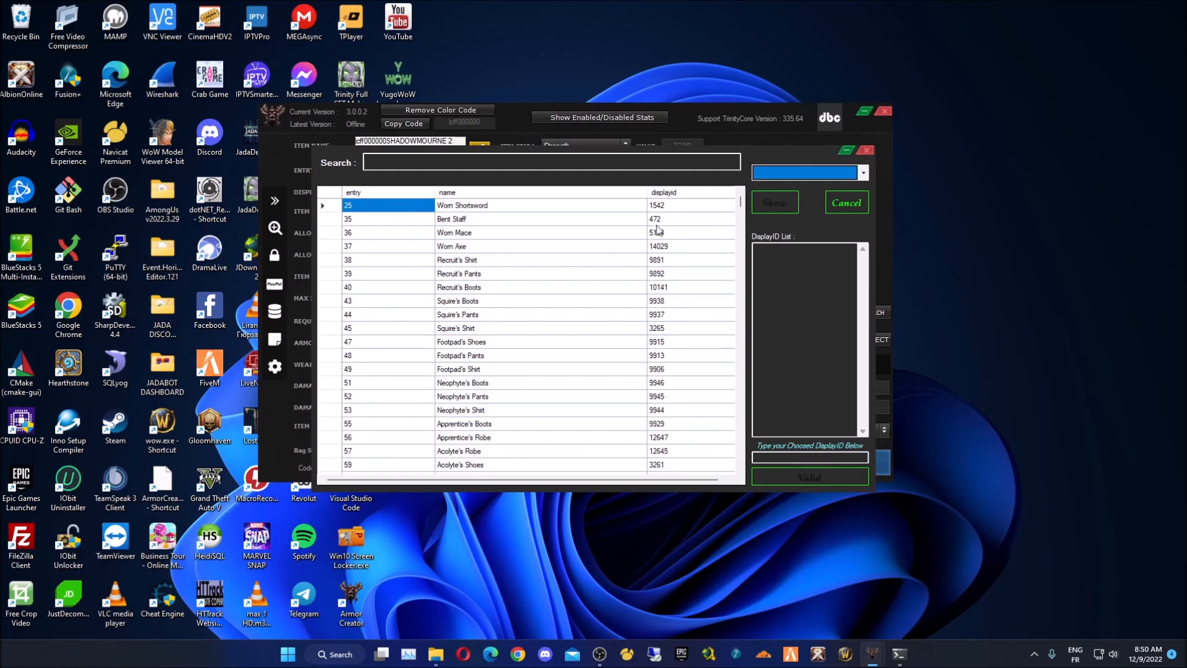
{"action": "left_click", "coordinate": [791, 175]}
{"action": "left_click", "coordinate": [462, 162]}
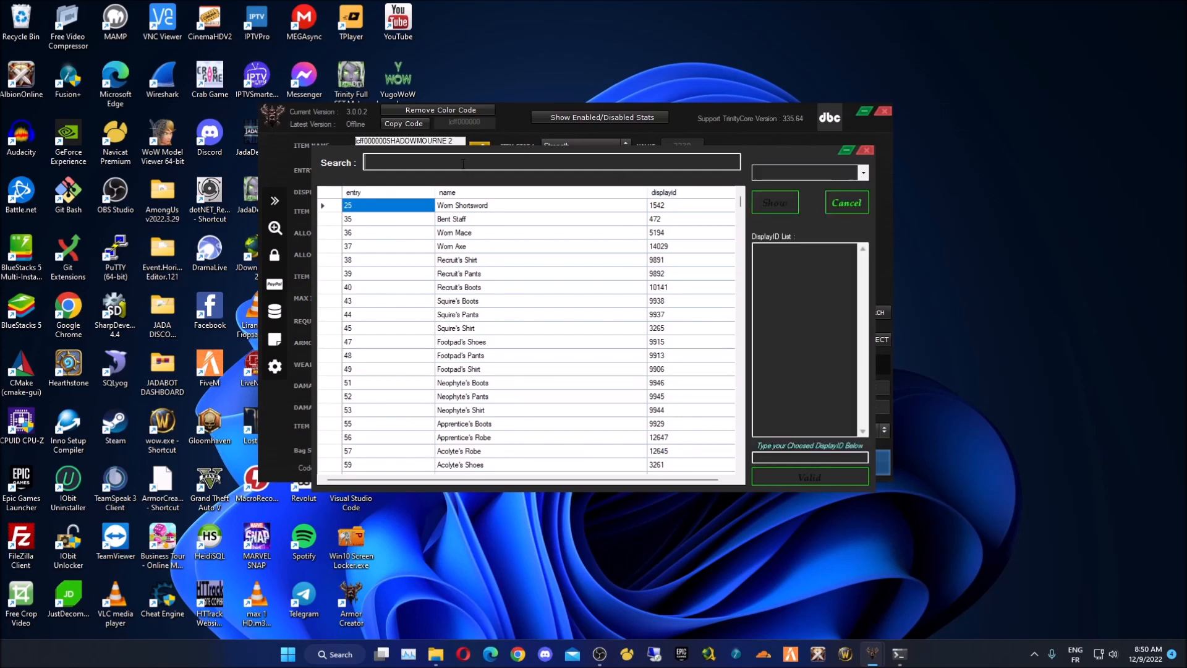
{"action": "type", "text": "Shadowmourne"}
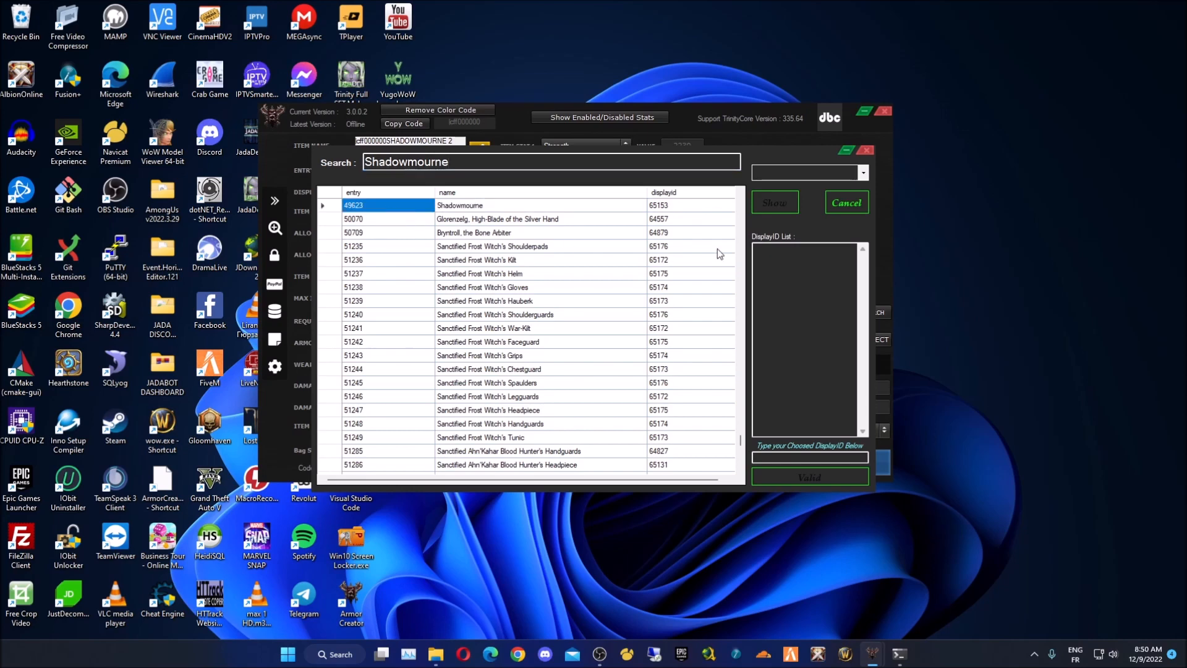
{"action": "left_click", "coordinate": [674, 219]}
{"action": "left_click", "coordinate": [678, 207]}
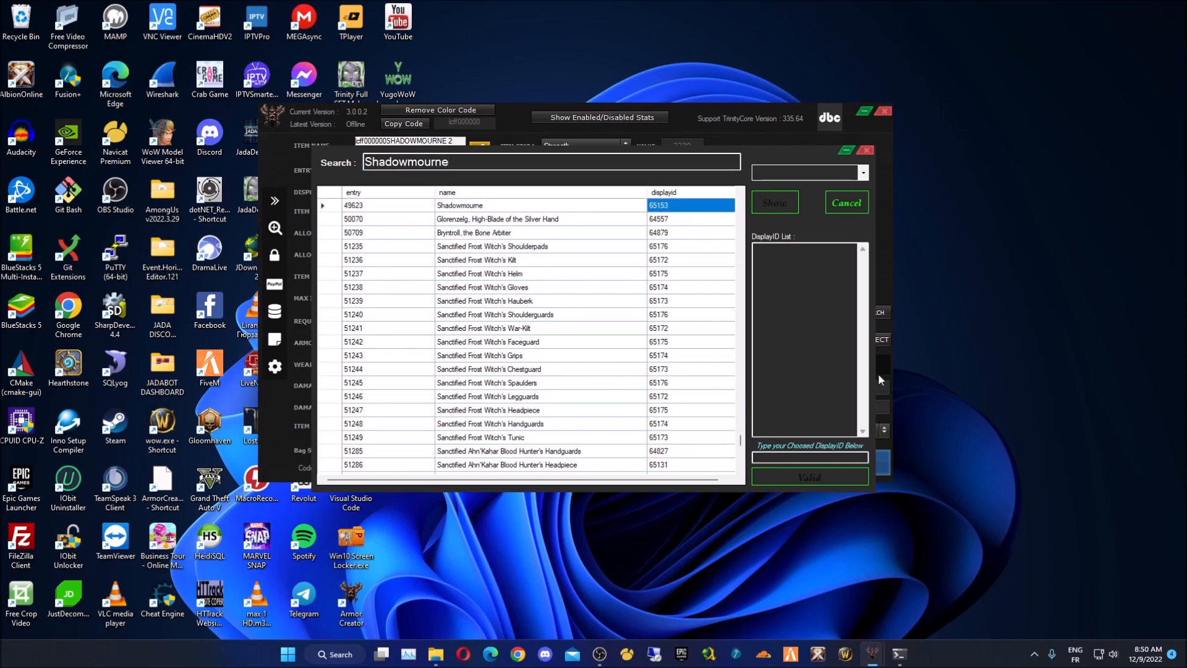
{"action": "left_click", "coordinate": [821, 456]}
{"action": "left_click", "coordinate": [810, 478]}
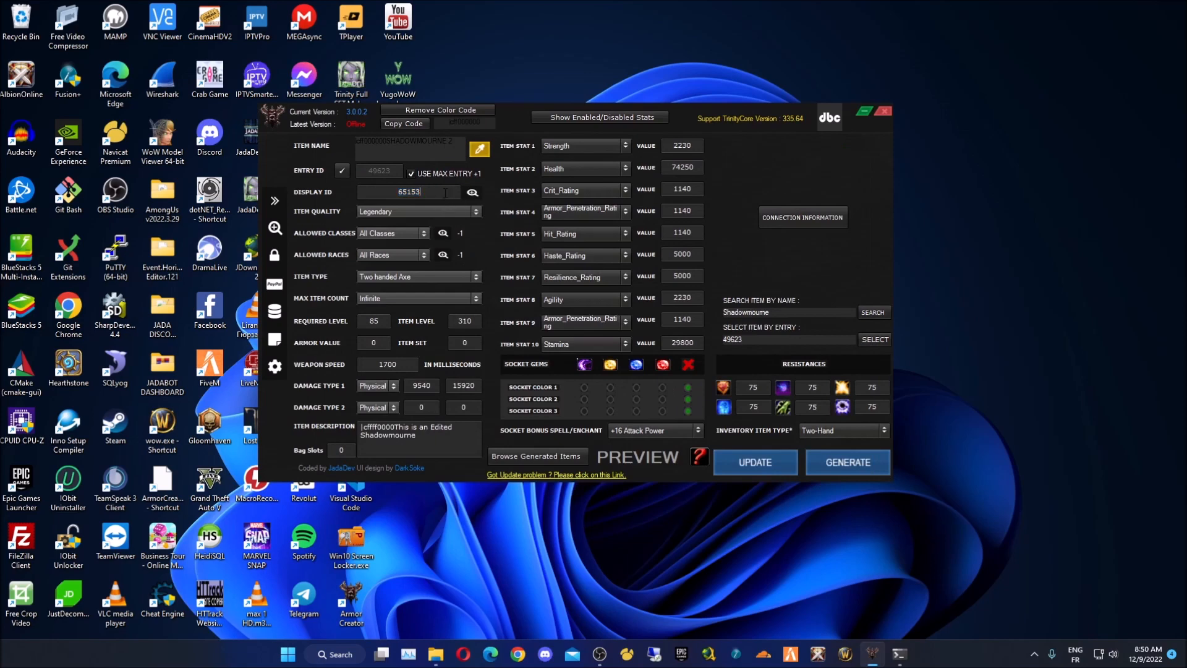
- Change the item name colour to blue
{"action": "left_click", "coordinate": [480, 150]}
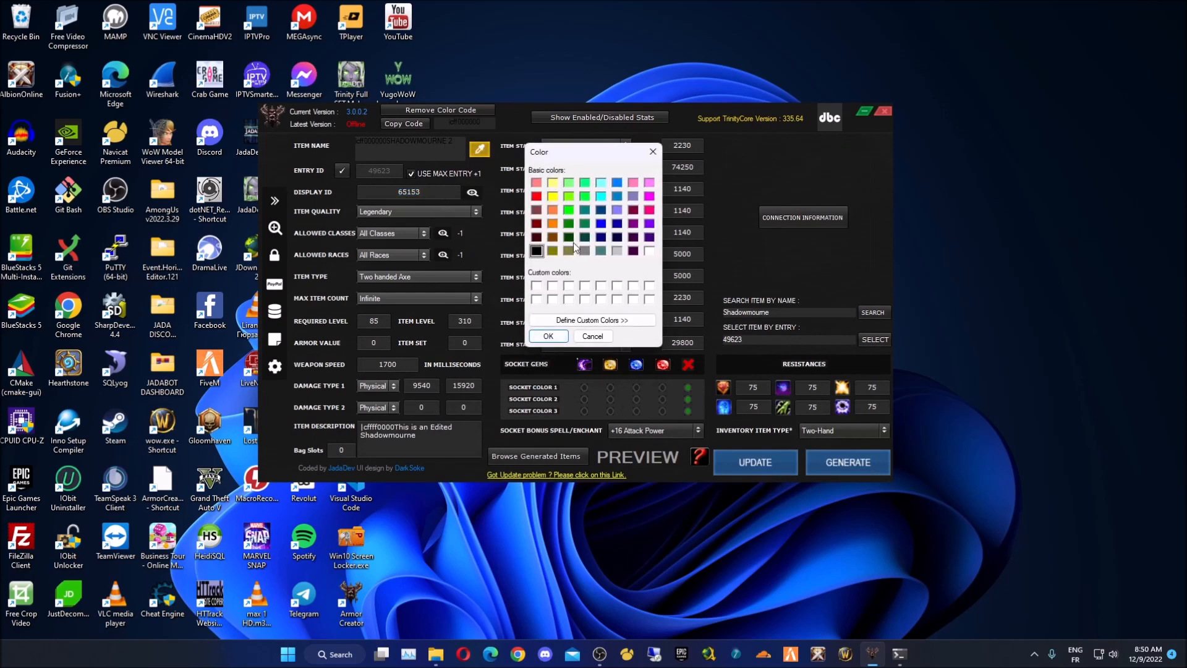
{"action": "left_click", "coordinate": [616, 182]}
{"action": "left_click", "coordinate": [548, 336]}
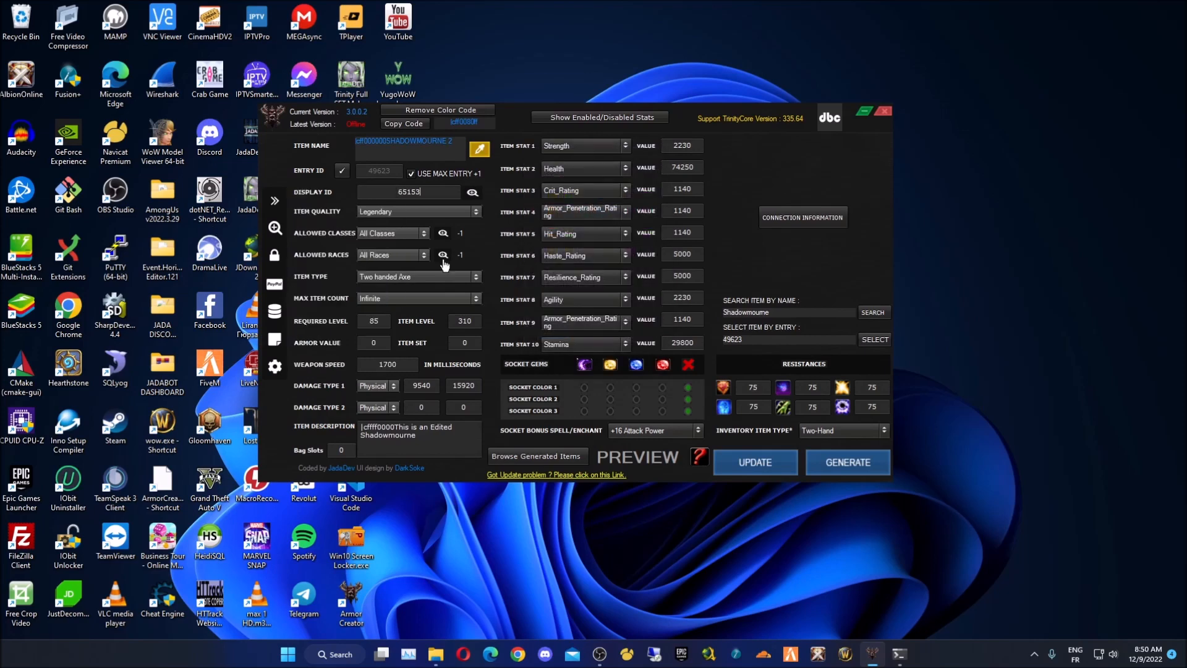
- Set the max item count option to Unique and enter 8
{"action": "left_click", "coordinate": [381, 299]}
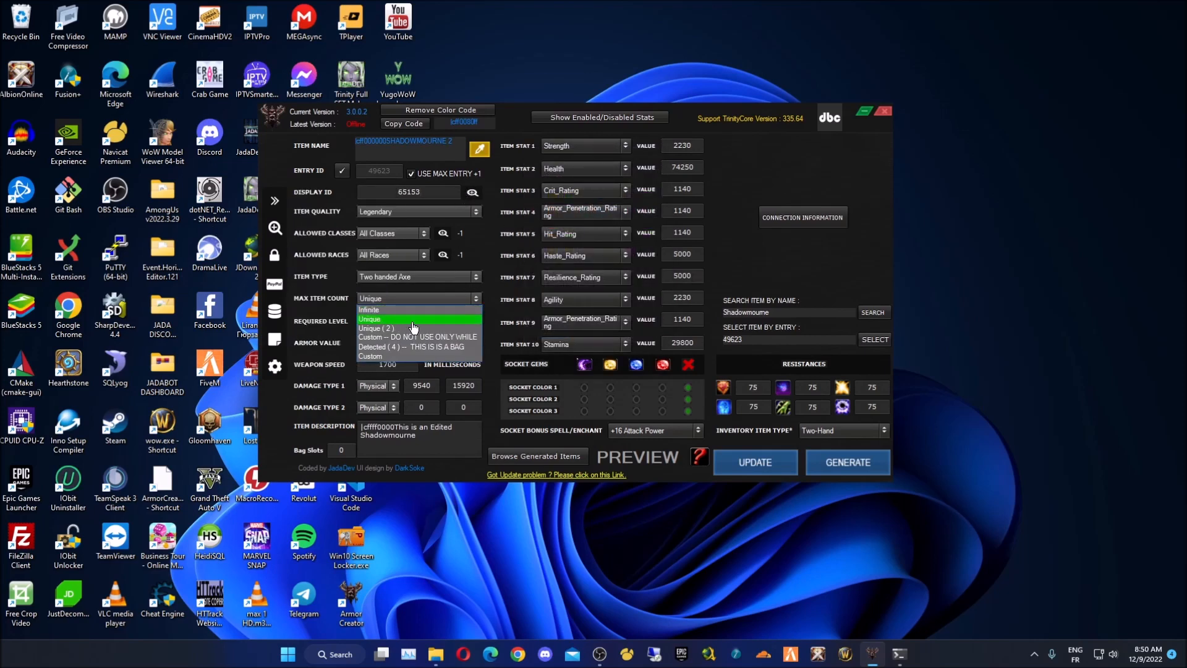
{"action": "left_click", "coordinate": [409, 325]}
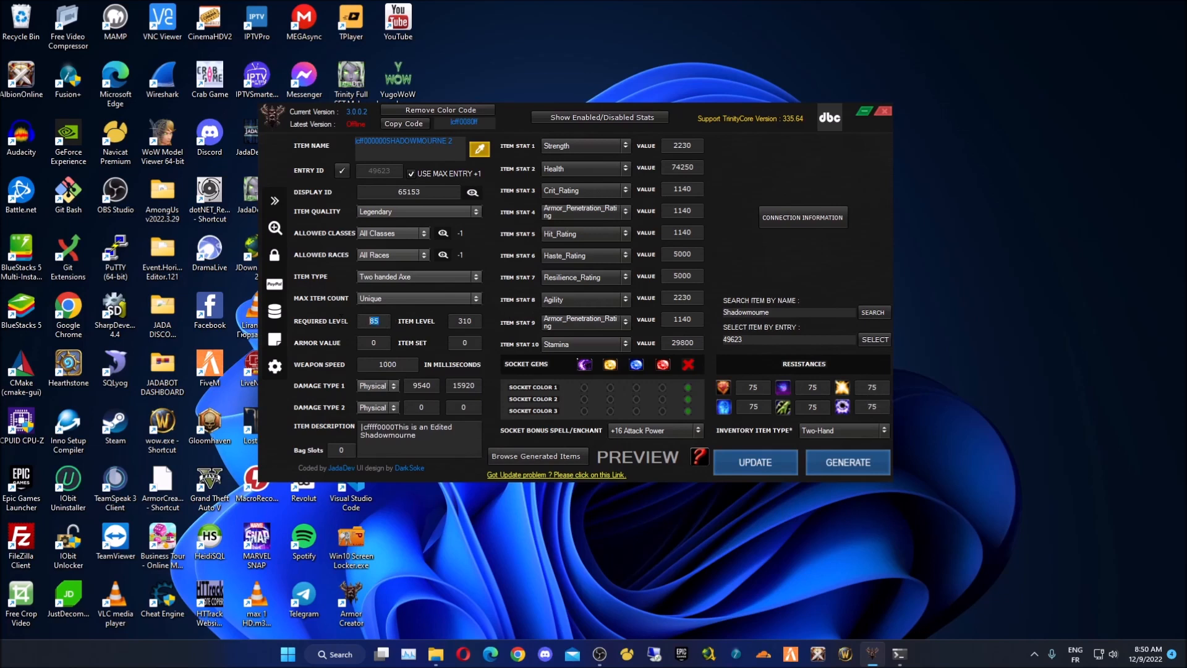
{"action": "type", "text": "8"}
- Set sockets 1–3 to the second, third and fourth colours, keeping +8 Strength as the socket bonus
{"action": "left_click", "coordinate": [610, 387]}
{"action": "left_click", "coordinate": [636, 398]}
{"action": "left_click", "coordinate": [662, 411]}
{"action": "left_click", "coordinate": [665, 433]}
{"action": "left_click", "coordinate": [659, 460]}
- Delete the |cff000000 prefix from the item name, leaving SHADOWMOURNE 2
{"action": "left_click_drag", "start_coordinate": [387, 141], "coordinate": [447, 141]}
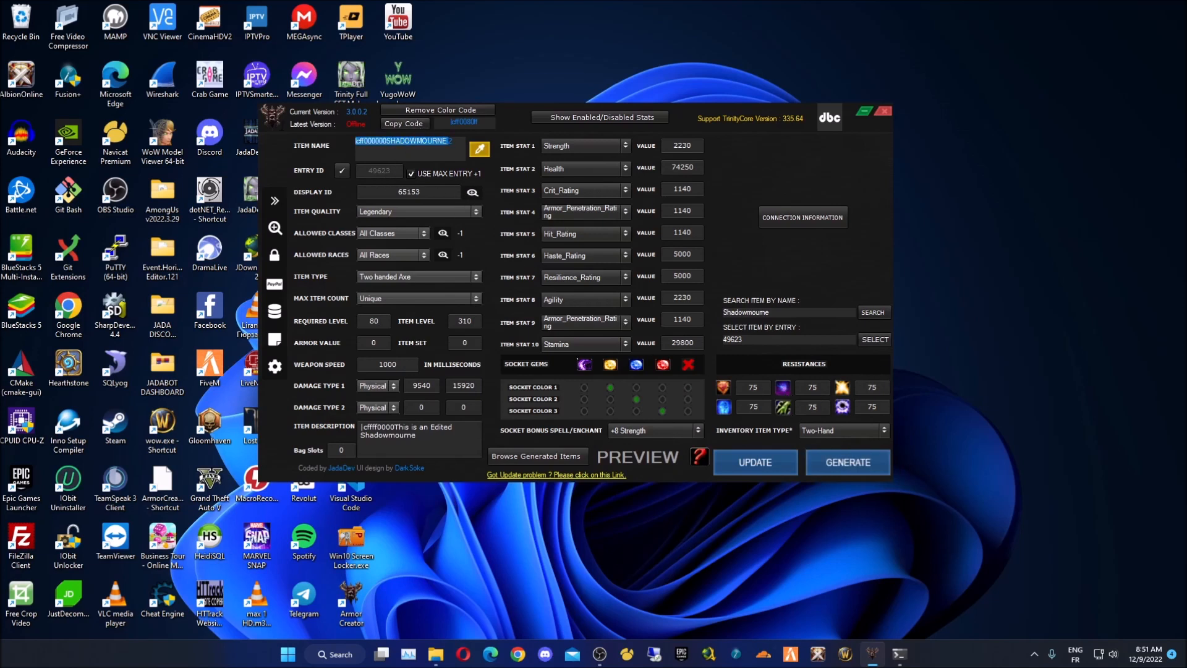
{"action": "left_click", "coordinate": [380, 141]}
{"action": "left_click_drag", "start_coordinate": [388, 141], "coordinate": [362, 144]}
{"action": "key", "text": "BackSpace"}
{"action": "left_click_drag", "start_coordinate": [431, 143], "coordinate": [353, 142]}
{"action": "left_click_drag", "start_coordinate": [487, 122], "coordinate": [415, 125]}
{"action": "left_click", "coordinate": [486, 122]}
{"action": "left_click", "coordinate": [455, 156]}
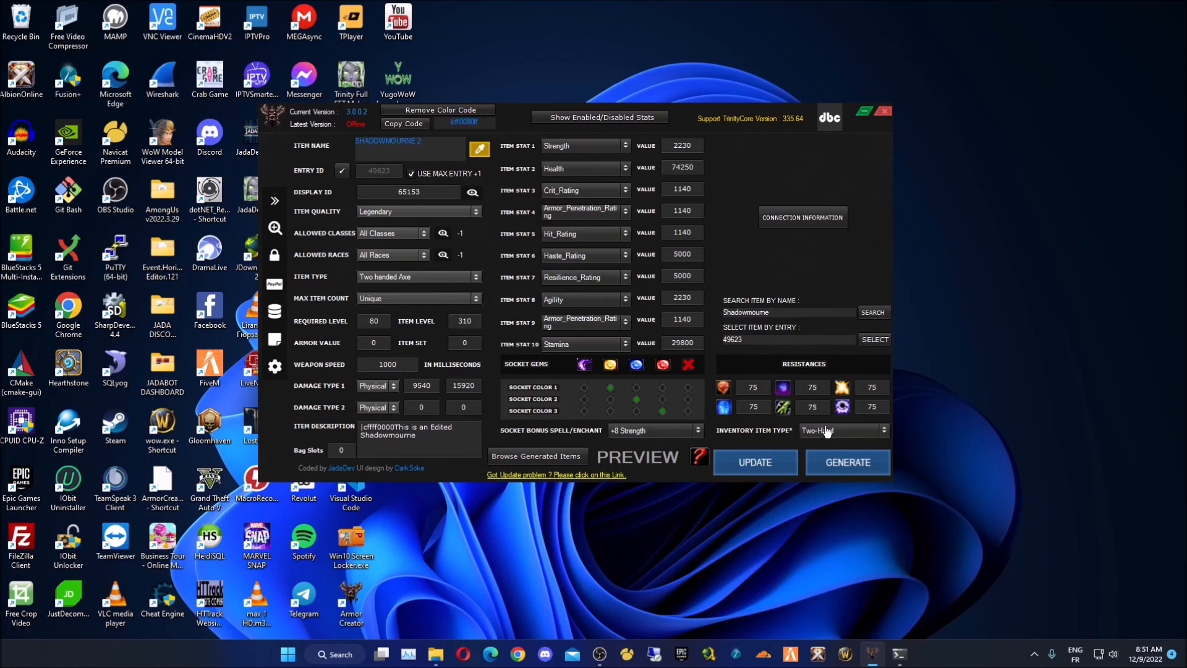
- Generate the SHADOWMOURNE 2-Two-Hand SQL script and read through it, including the MAX(entry)+1 subquery
{"action": "left_click", "coordinate": [854, 468]}
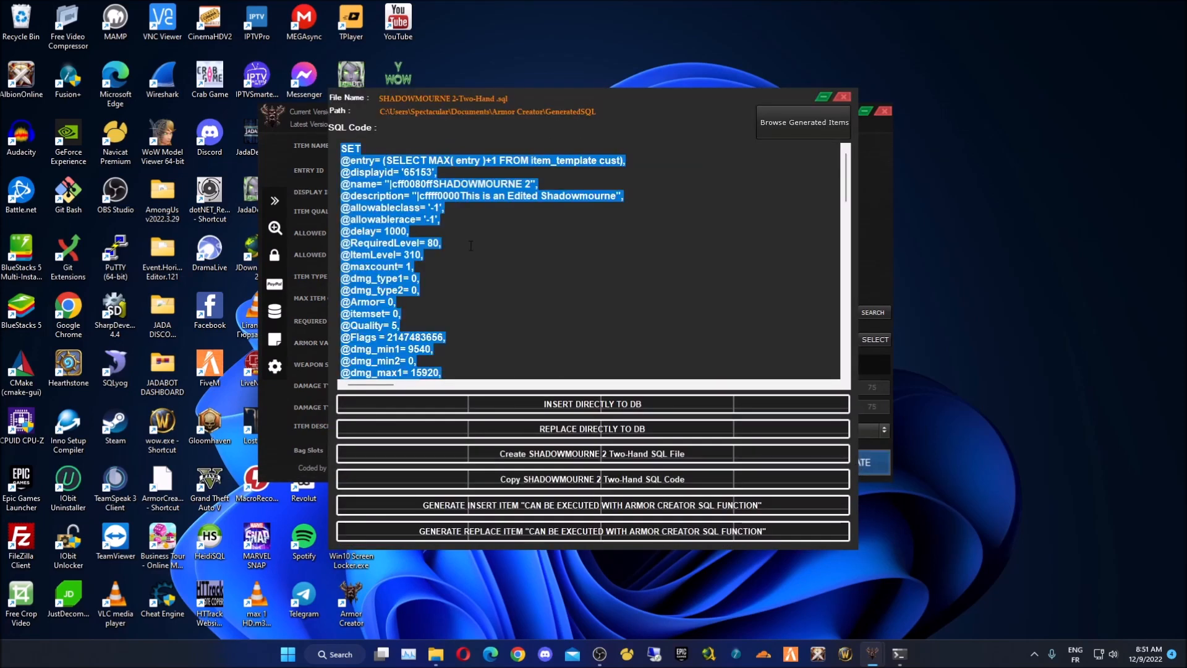
{"action": "left_click", "coordinate": [470, 245]}
{"action": "left_click_drag", "start_coordinate": [342, 149], "coordinate": [489, 399]}
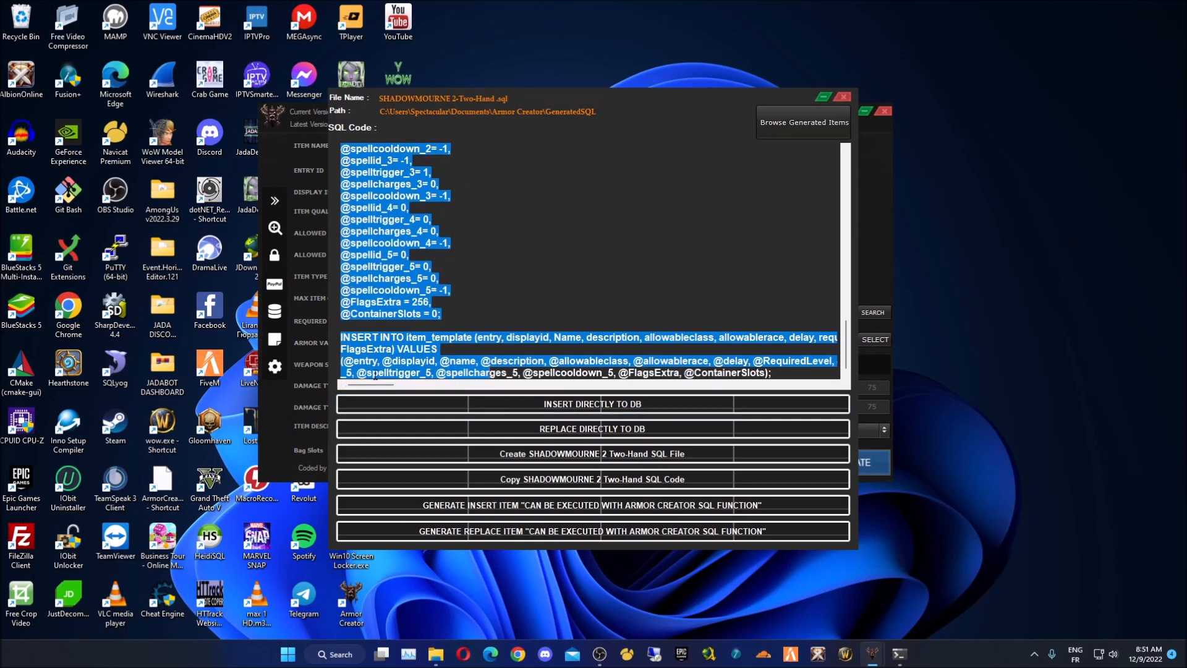
{"action": "mouse_move", "coordinate": [371, 385]}
{"action": "left_mouse_down"}
{"action": "mouse_move", "coordinate": [730, 384]}
{"action": "mouse_move", "coordinate": [370, 384]}
{"action": "left_mouse_up"}
{"action": "left_click", "coordinate": [466, 297]}
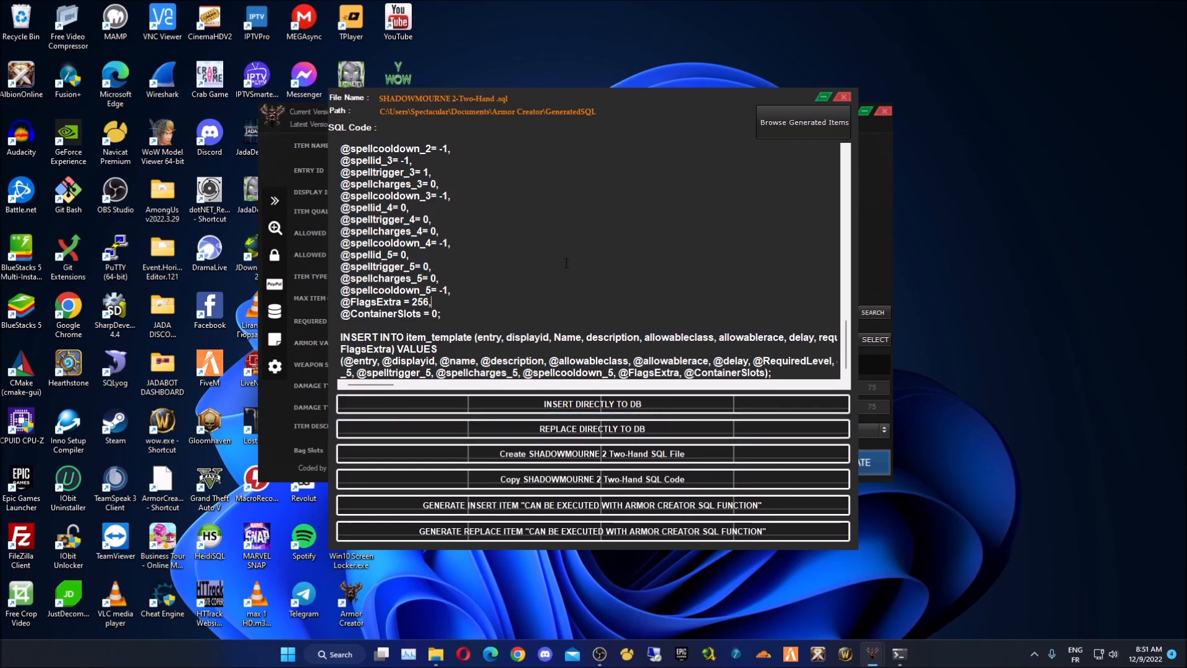
{"action": "left_click_drag", "start_coordinate": [844, 346], "coordinate": [862, 149]}
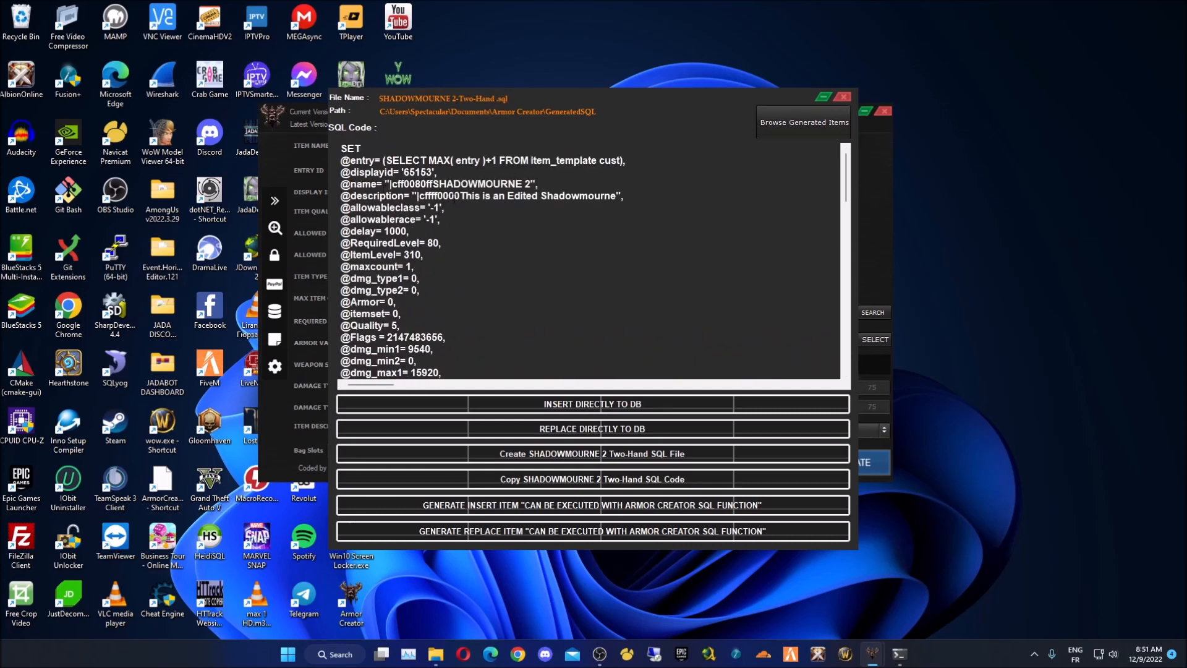
{"action": "left_click_drag", "start_coordinate": [636, 161], "coordinate": [384, 161]}
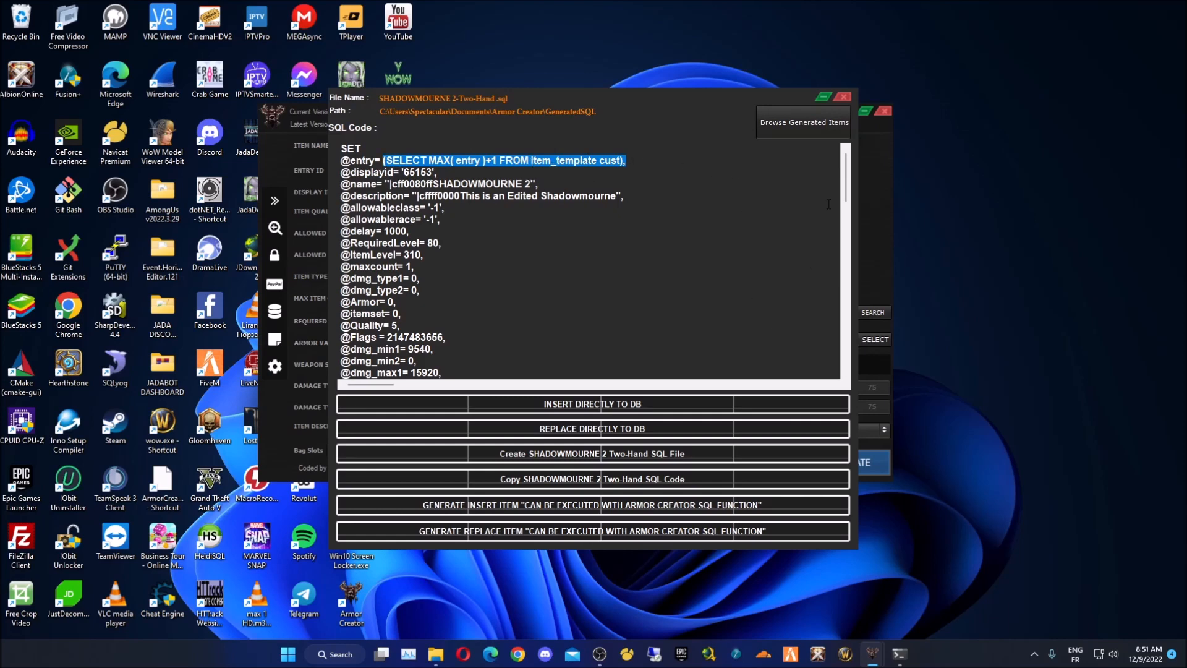
{"action": "scroll", "coordinate": [829, 203], "scroll_direction": "down", "scroll_amount": 20}
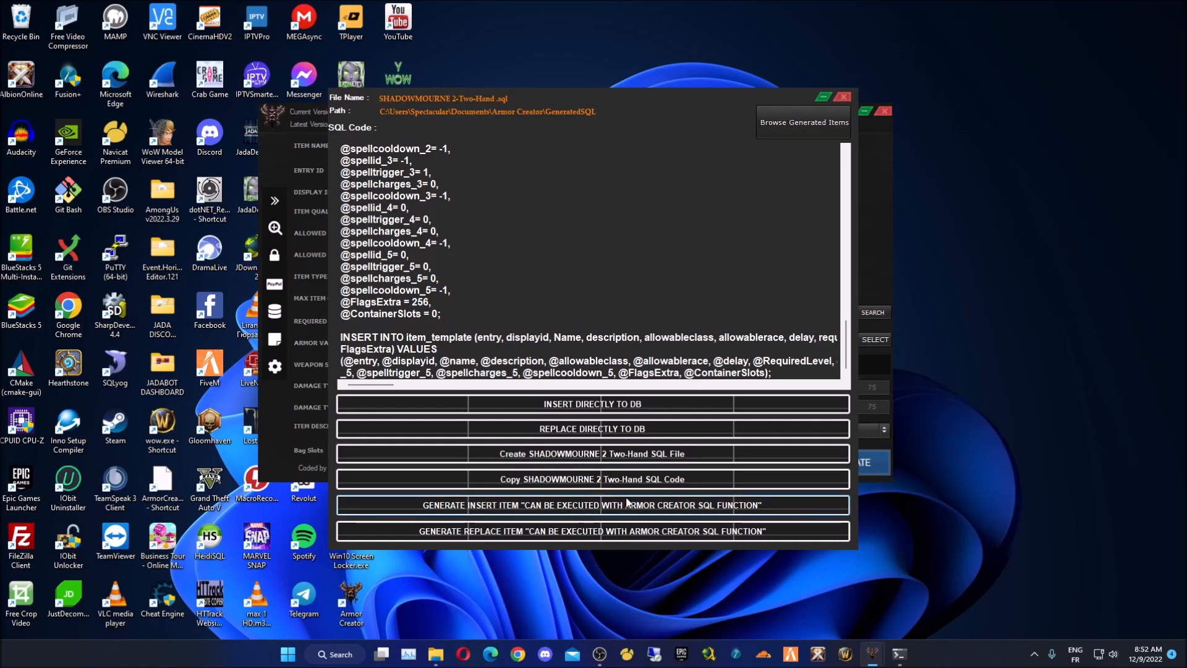
- Save the item's SQL as a SHADOWMOURNE 2-Two-Hand .sql file and dismiss the confirmation
{"action": "left_click", "coordinate": [600, 454]}
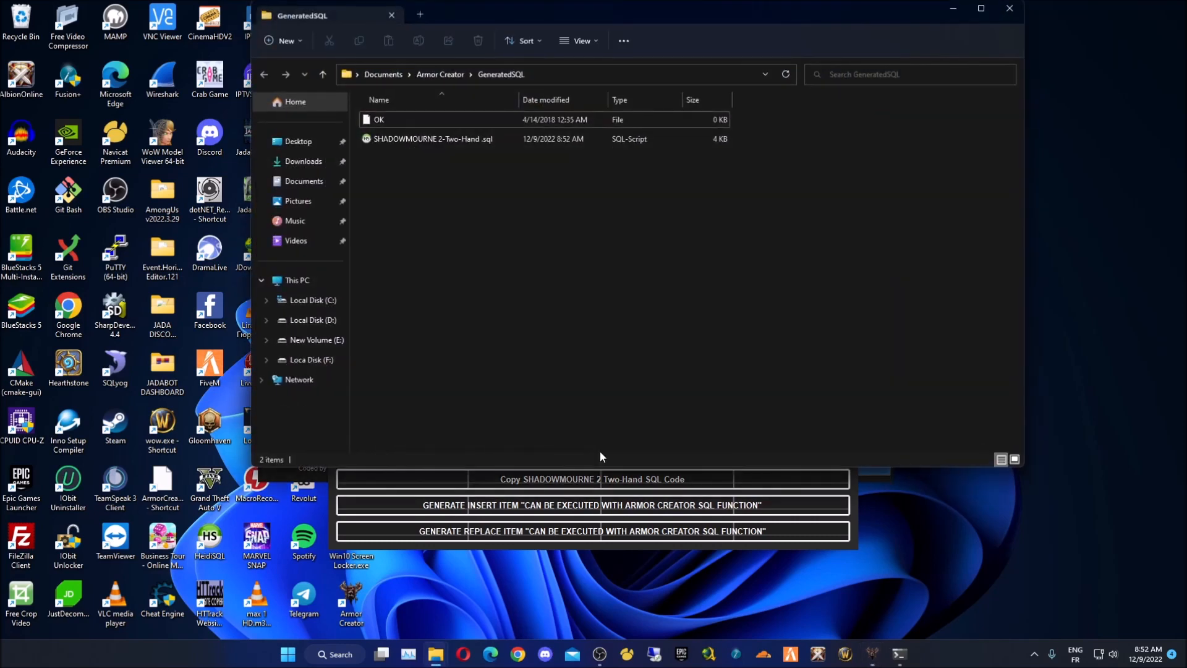
{"action": "left_click_drag", "start_coordinate": [475, 19], "coordinate": [853, 110]}
{"action": "left_click", "coordinate": [609, 329]}
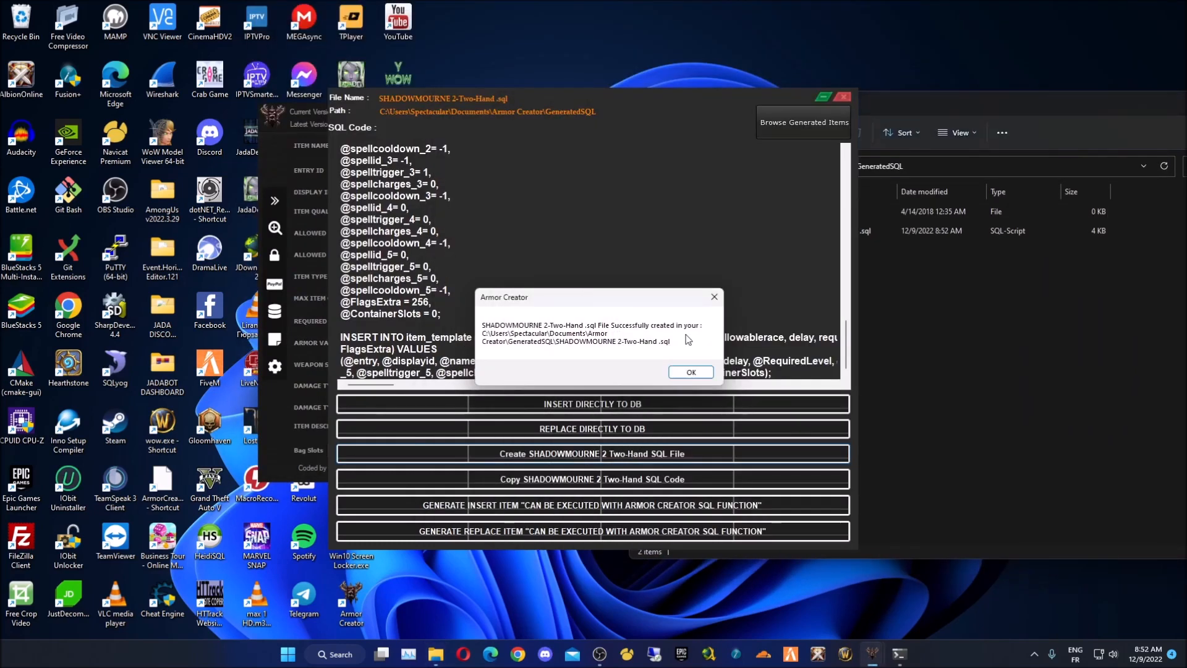
{"action": "left_click", "coordinate": [691, 371]}
- Bring up the Open with options for the .sql file in GeneratedSQL
{"action": "left_click", "coordinate": [1015, 305]}
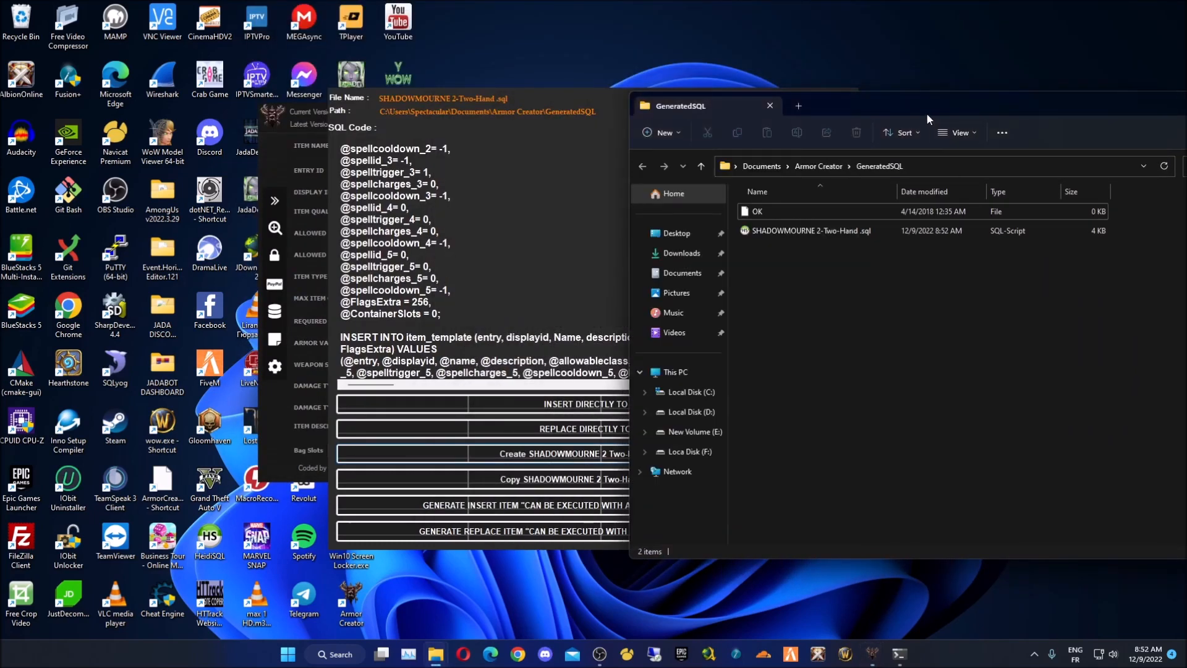
{"action": "left_click_drag", "start_coordinate": [926, 115], "coordinate": [617, 121]}
{"action": "left_click", "coordinate": [535, 244]}
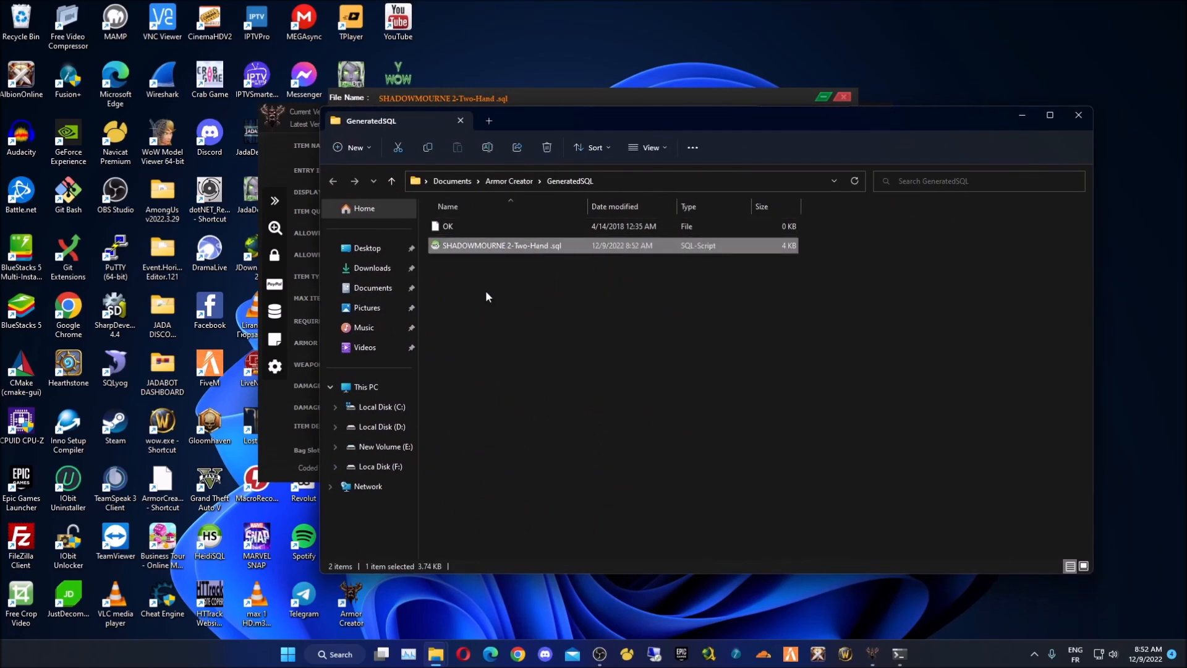
{"action": "right_click", "coordinate": [527, 246]}
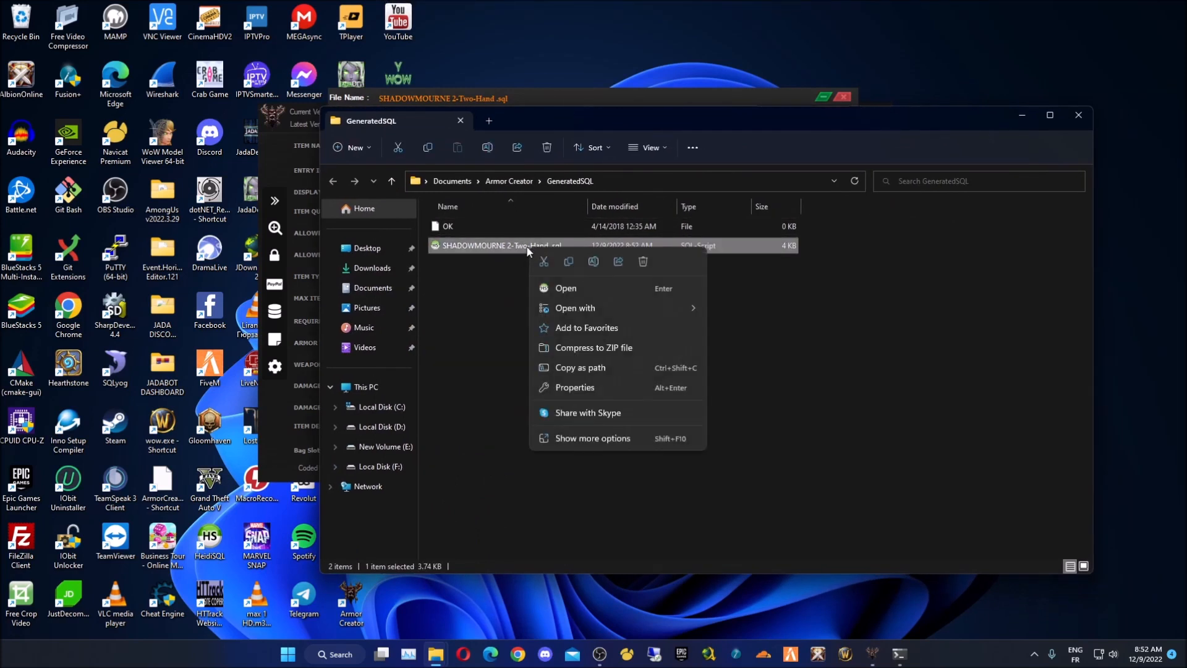
{"action": "mouse_move", "coordinate": [575, 309]}
{"action": "left_click", "coordinate": [771, 329]}
{"action": "left_click_drag", "start_coordinate": [379, 65], "coordinate": [464, 44]}
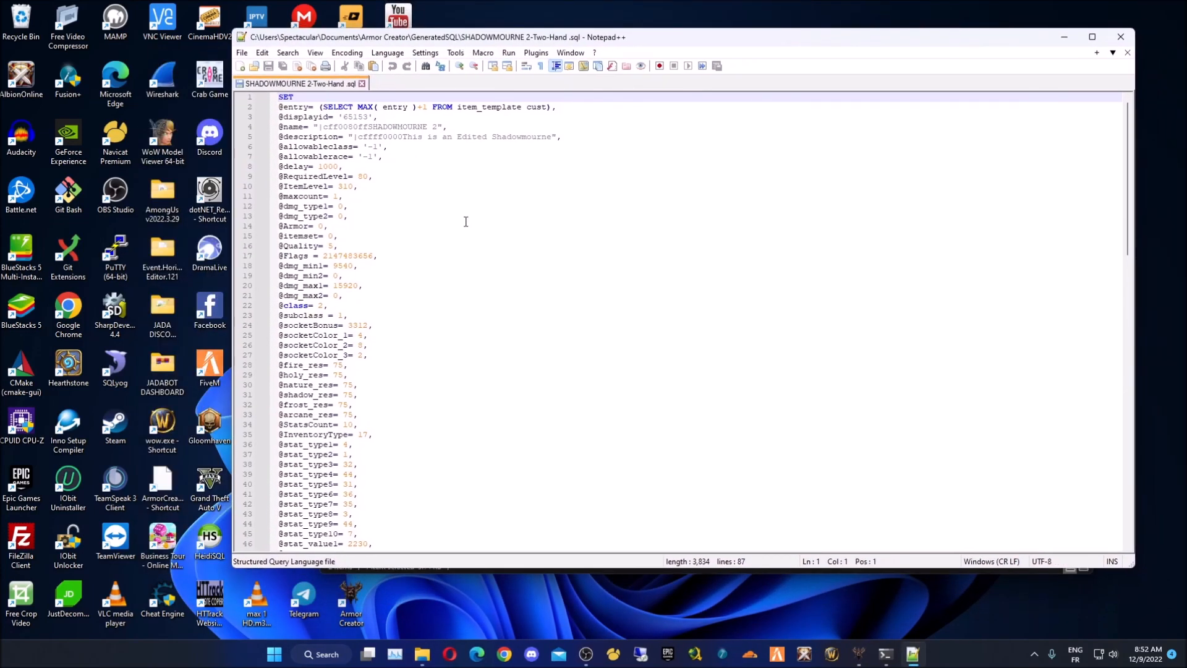
{"action": "left_click_drag", "start_coordinate": [1126, 140], "coordinate": [1127, 104]}
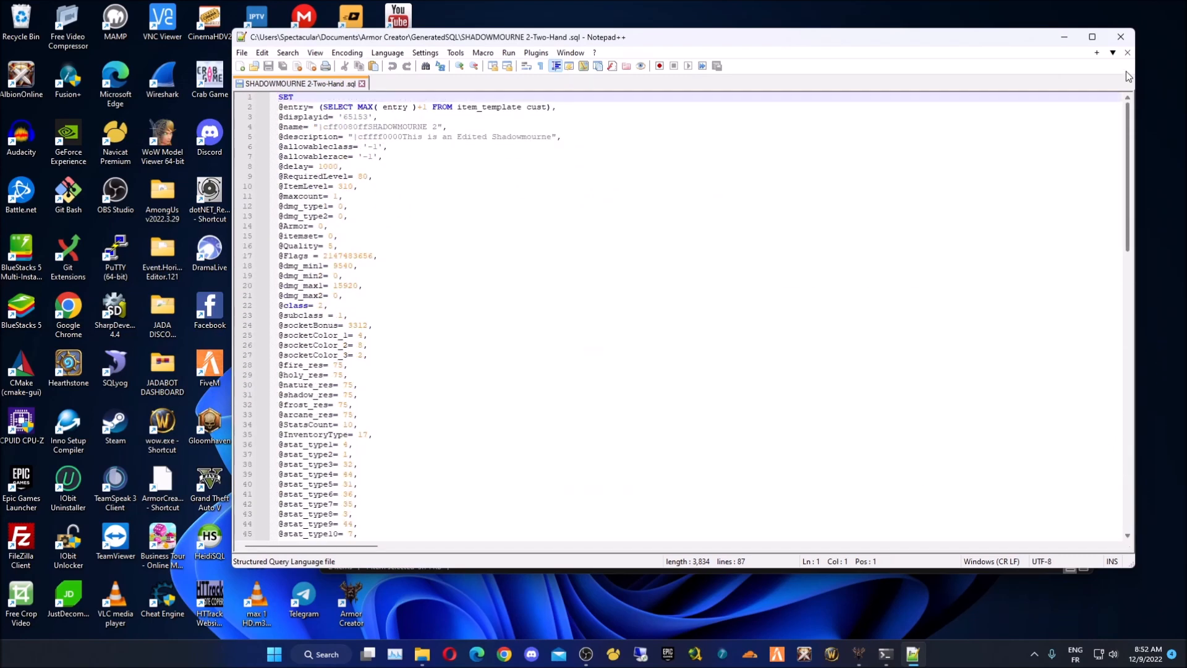
{"action": "left_click", "coordinate": [1127, 53]}
{"action": "left_click", "coordinate": [1120, 36]}
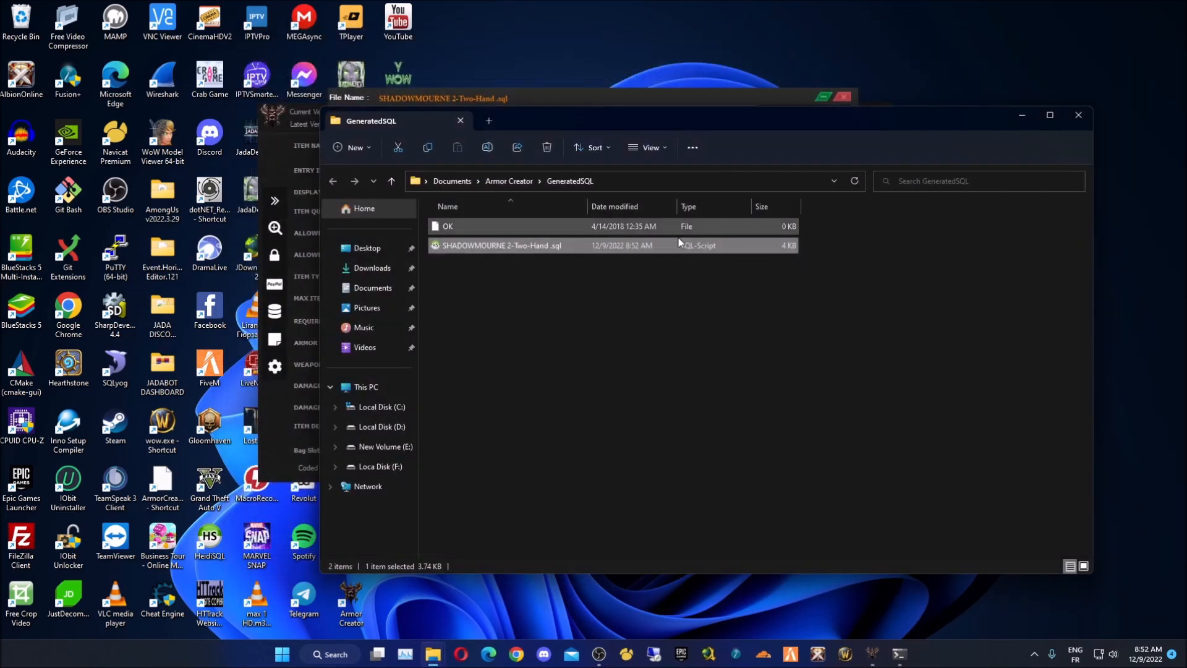
- Save the Armor Creator-executable insert script to GeneratedSQL and close the SQL Code window
{"action": "left_click", "coordinate": [1078, 116]}
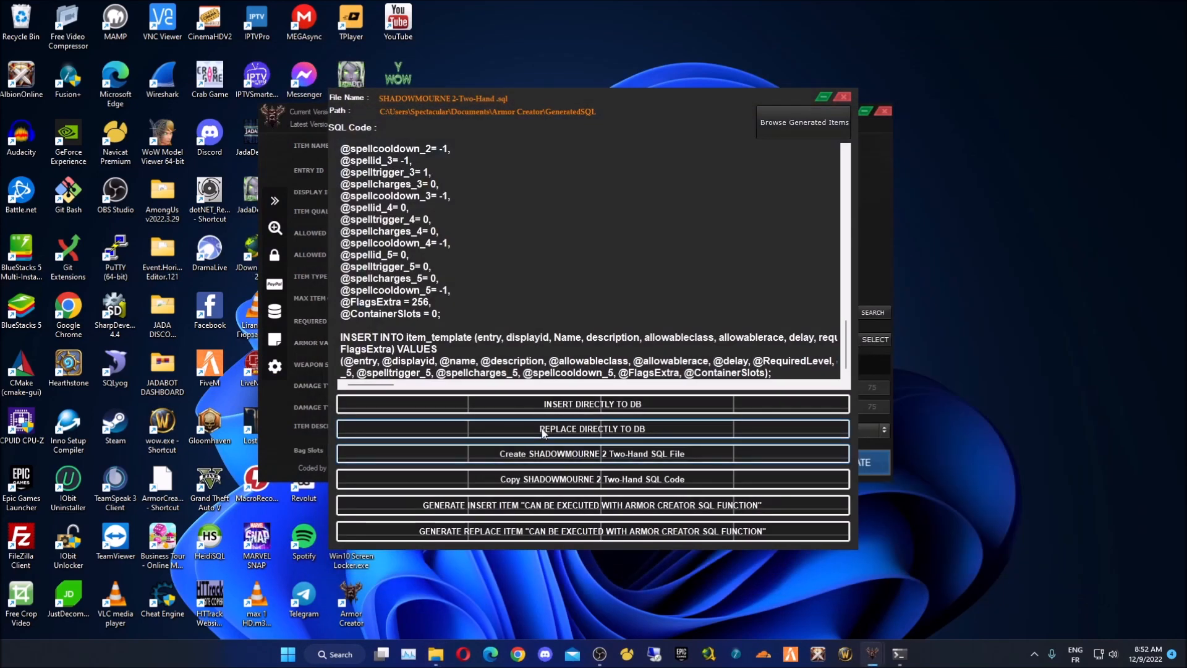
{"action": "left_click", "coordinate": [523, 506]}
{"action": "key", "text": "Return"}
{"action": "left_click_drag", "start_coordinate": [544, 123], "coordinate": [822, 128]}
{"action": "left_click", "coordinate": [563, 345]}
{"action": "left_click", "coordinate": [692, 373]}
{"action": "left_click", "coordinate": [842, 97]}
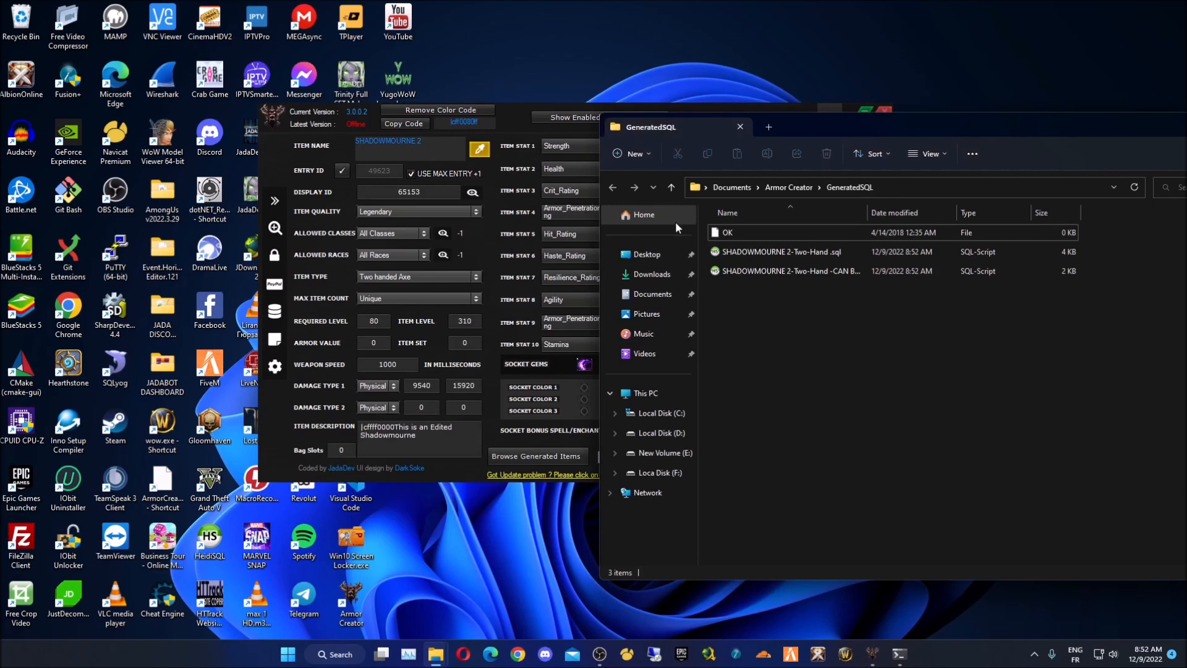
- Regenerate the item's SQL code, then close the SQL Code window again
{"action": "left_click", "coordinate": [489, 406]}
{"action": "left_click", "coordinate": [823, 465]}
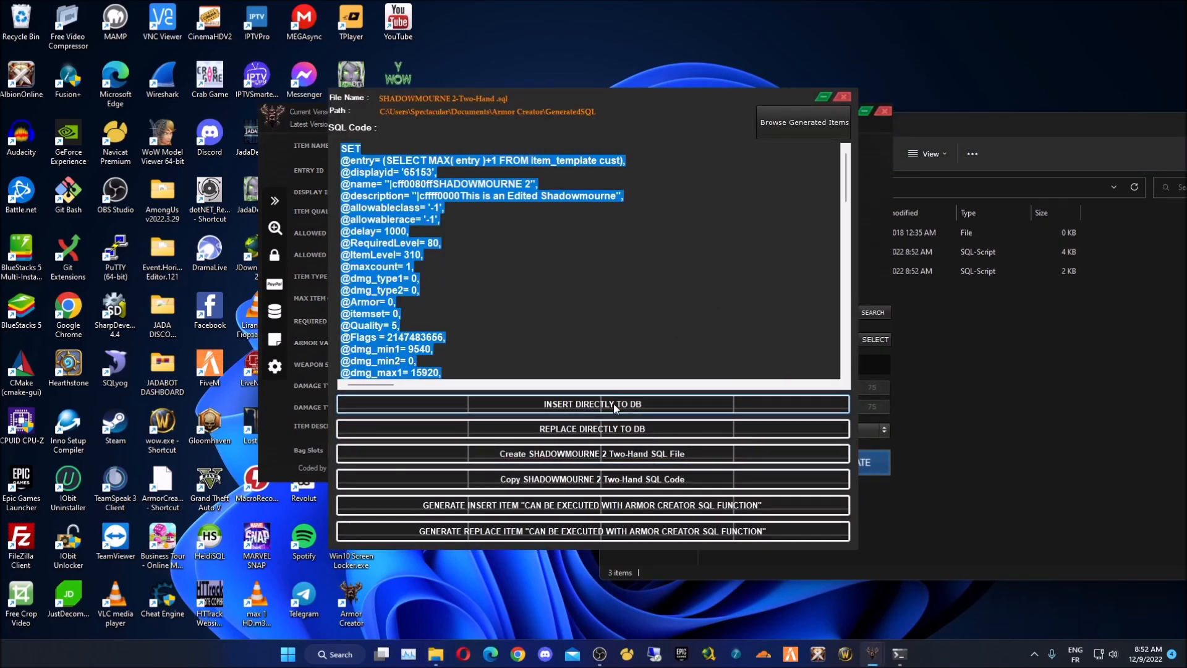
{"action": "left_click", "coordinate": [842, 96]}
{"action": "mouse_move", "coordinate": [276, 282]}
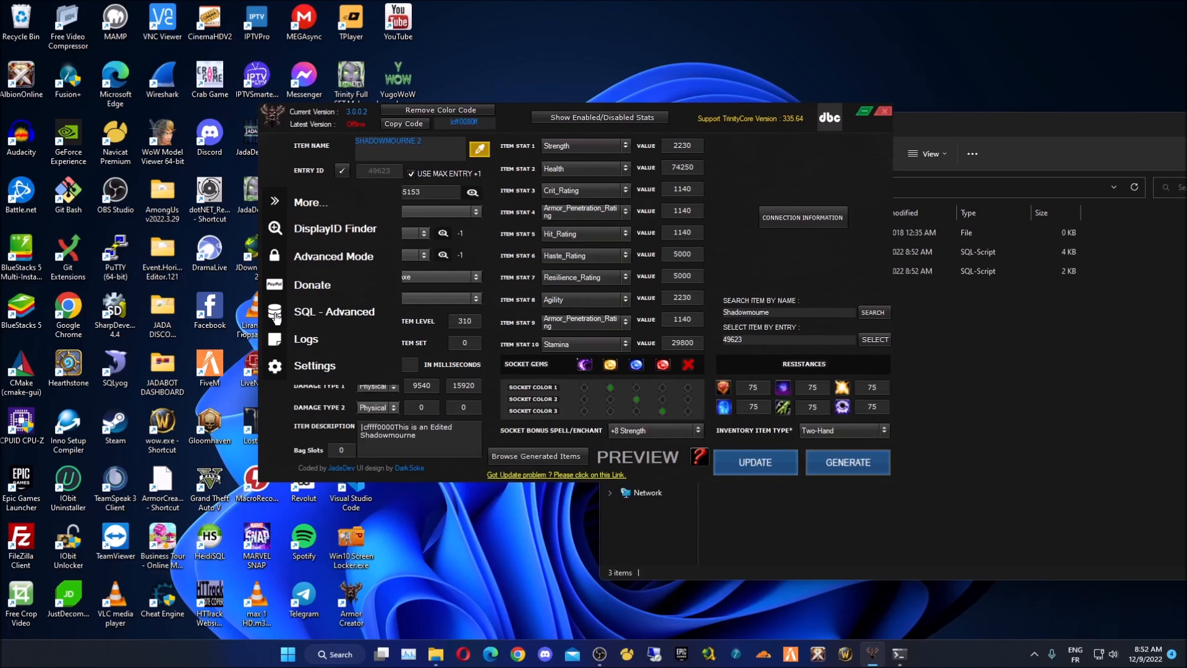
- Load the executable insert .sql file from GeneratedSQL into the SQL-Advanced window
{"action": "left_click", "coordinate": [276, 314]}
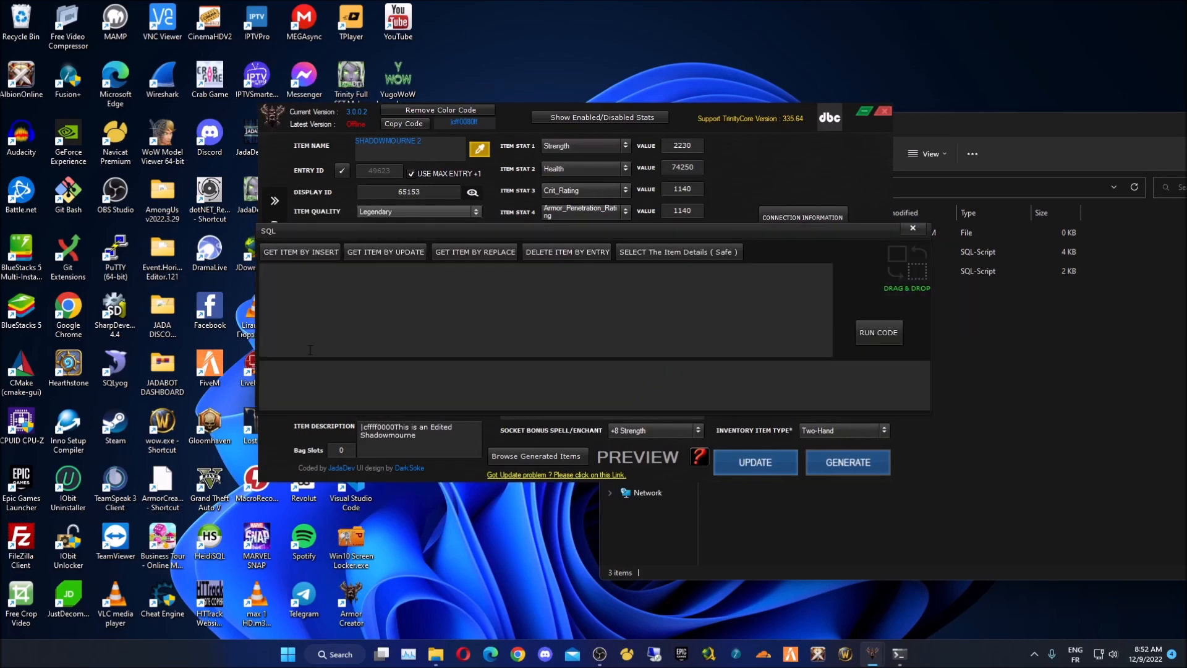
{"action": "left_click_drag", "start_coordinate": [718, 232], "coordinate": [662, 233]}
{"action": "left_click", "coordinate": [1009, 325]}
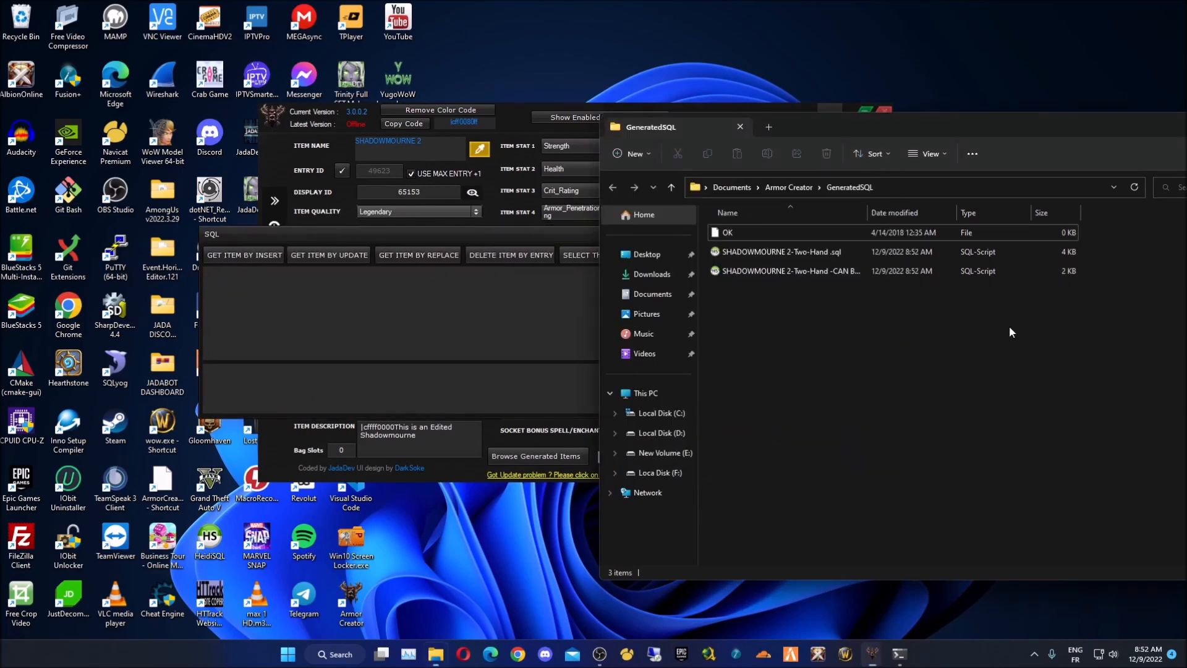
{"action": "left_click_drag", "start_coordinate": [797, 129], "coordinate": [1030, 171]}
{"action": "left_click", "coordinate": [1051, 314]}
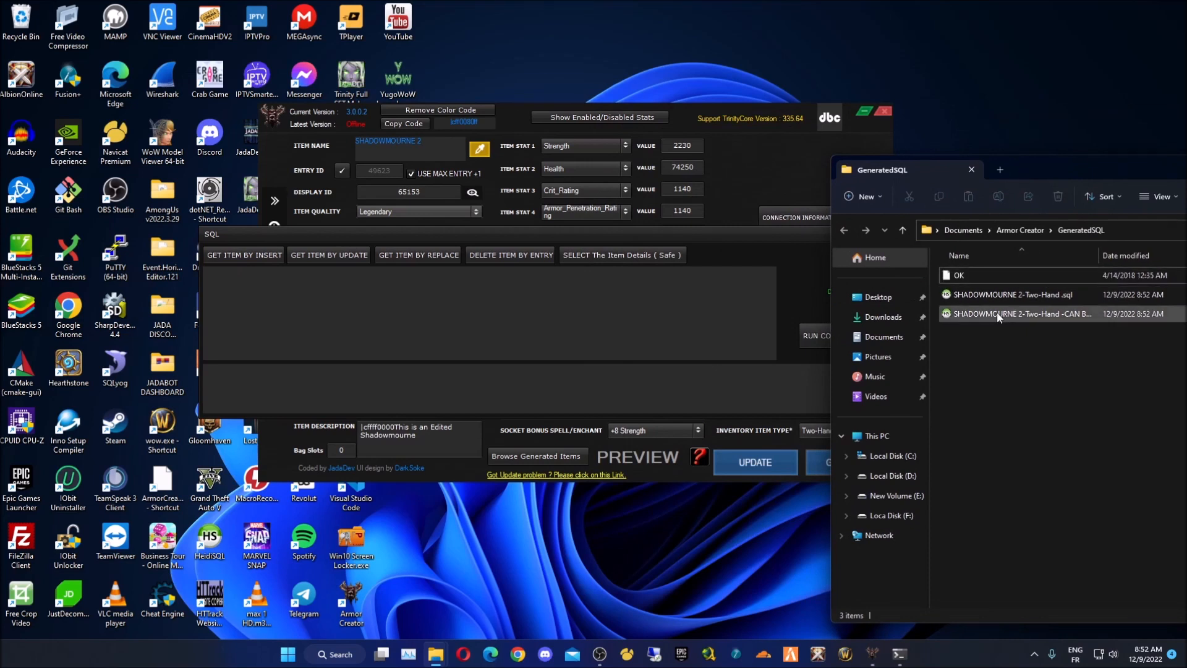
{"action": "left_click_drag", "start_coordinate": [1101, 257], "coordinate": [1178, 257]}
{"action": "left_click_drag", "start_coordinate": [950, 316], "coordinate": [821, 298]}
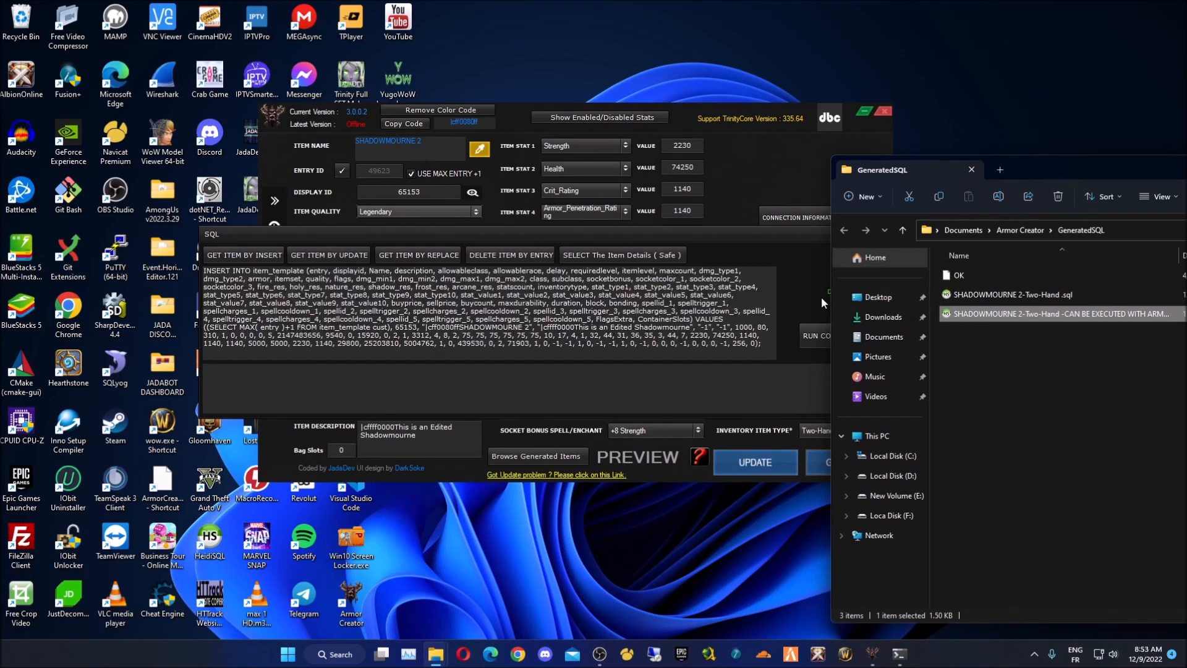
- Close the SQL window and reopen SQL-Advanced with an empty code box
{"action": "left_click", "coordinate": [204, 271]}
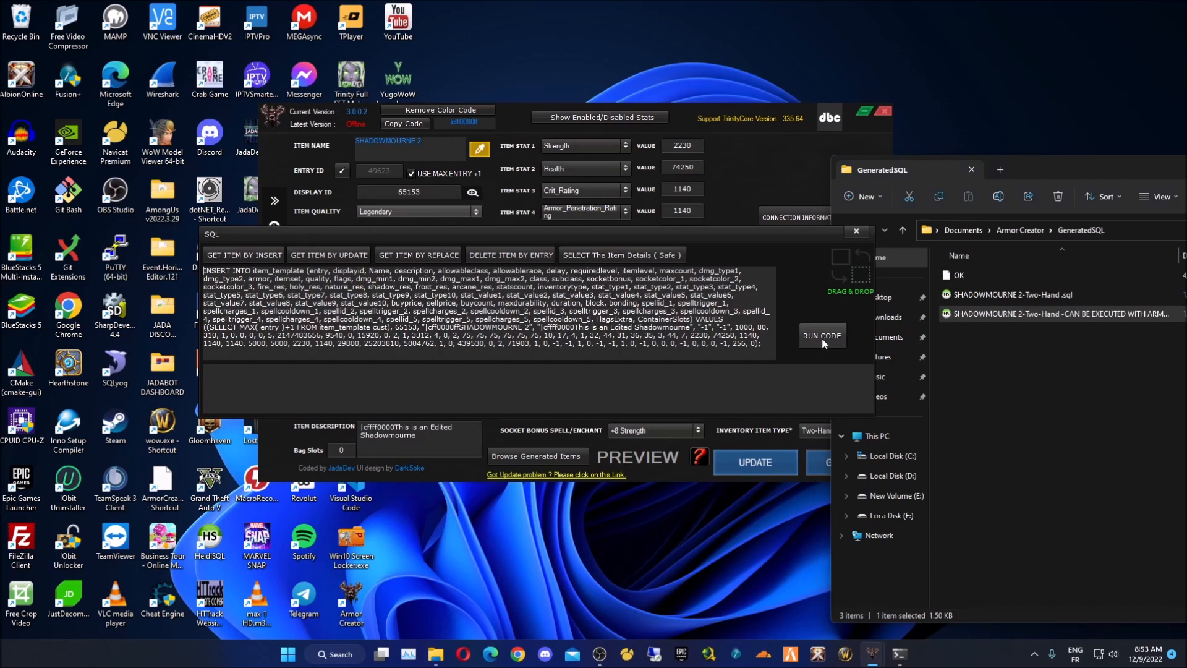
{"action": "left_click_drag", "start_coordinate": [613, 231], "coordinate": [503, 192]}
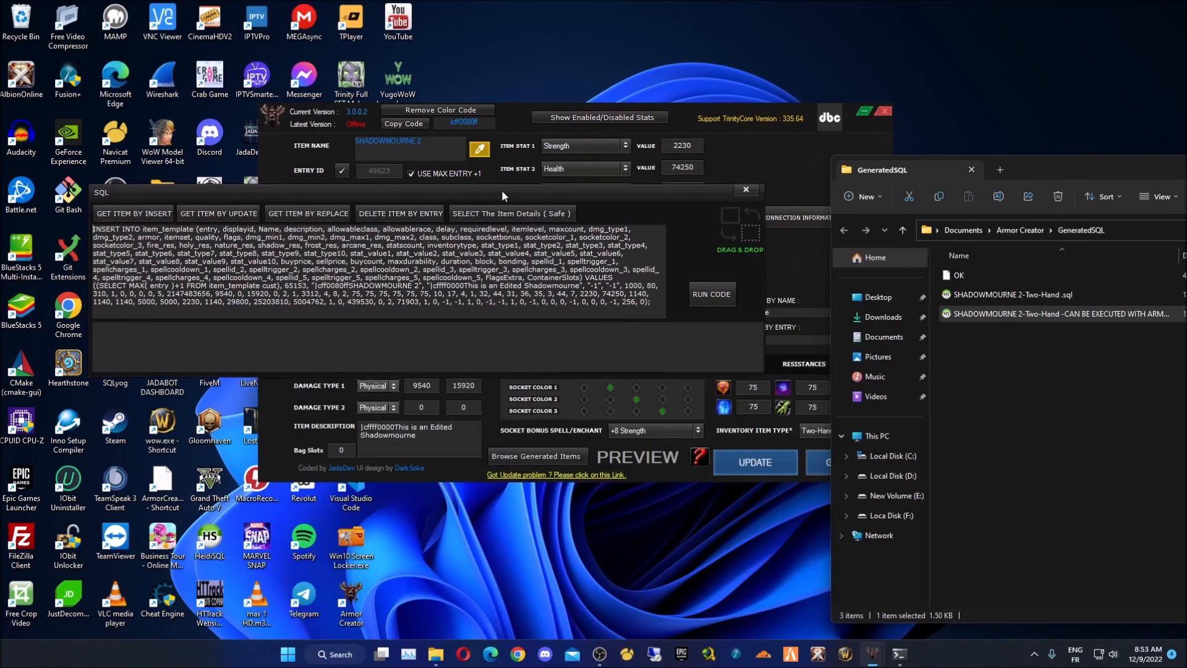
{"action": "left_click", "coordinate": [746, 188]}
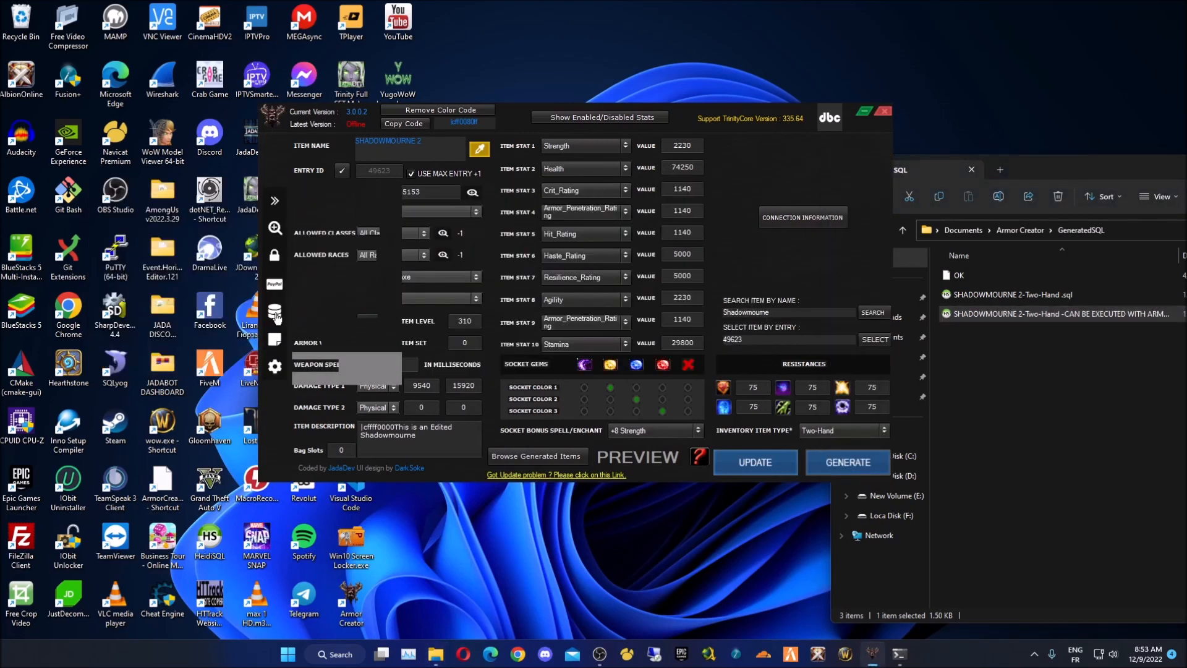
{"action": "left_click", "coordinate": [288, 312]}
- Generate UPDATE, REPLACE INTO and DELETE statements for entry 49623, repositioning the SQL panel
{"action": "left_click_drag", "start_coordinate": [527, 232], "coordinate": [573, 321]}
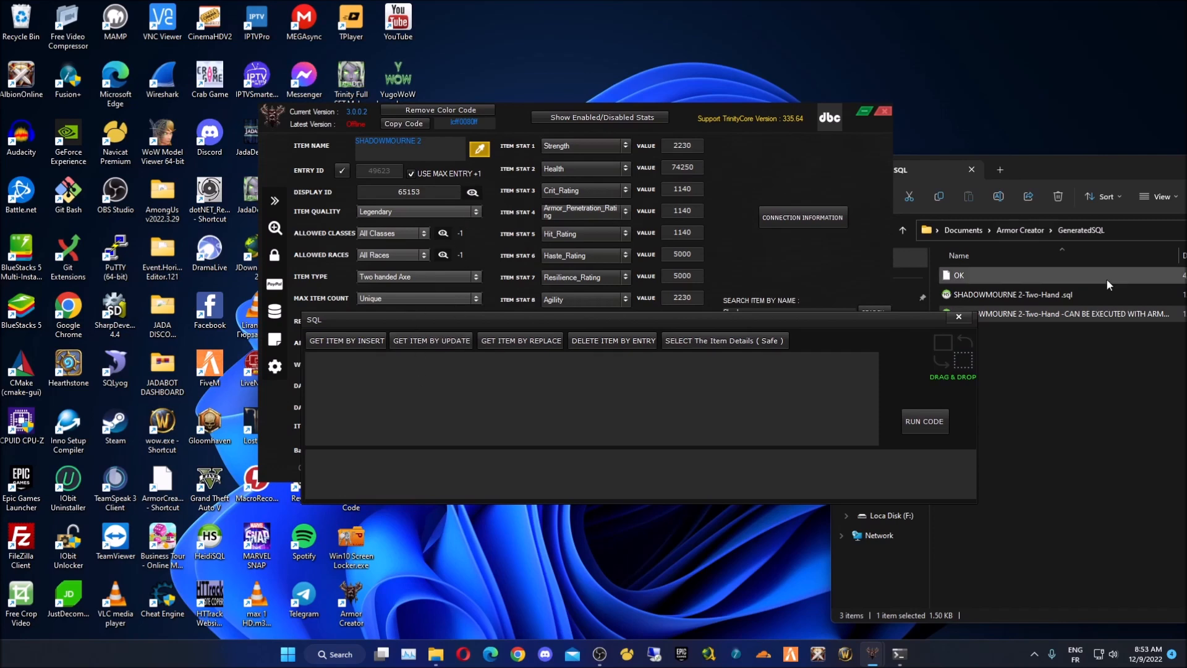
{"action": "left_click", "coordinate": [439, 343]}
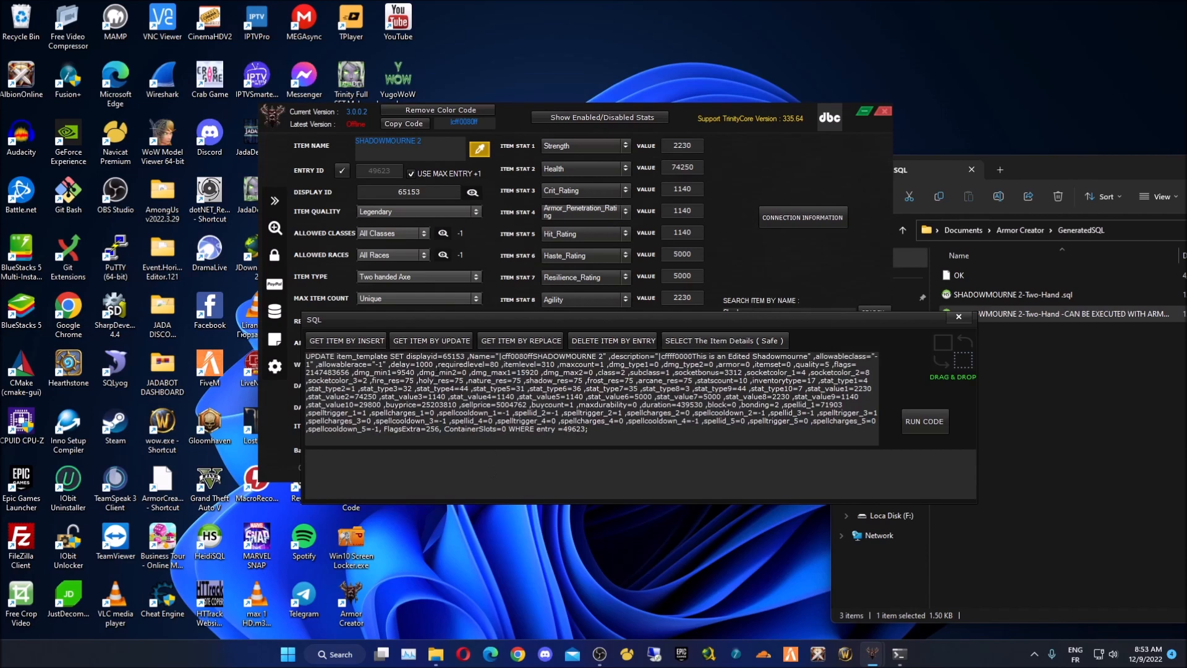
{"action": "left_click_drag", "start_coordinate": [689, 321], "coordinate": [595, 379]}
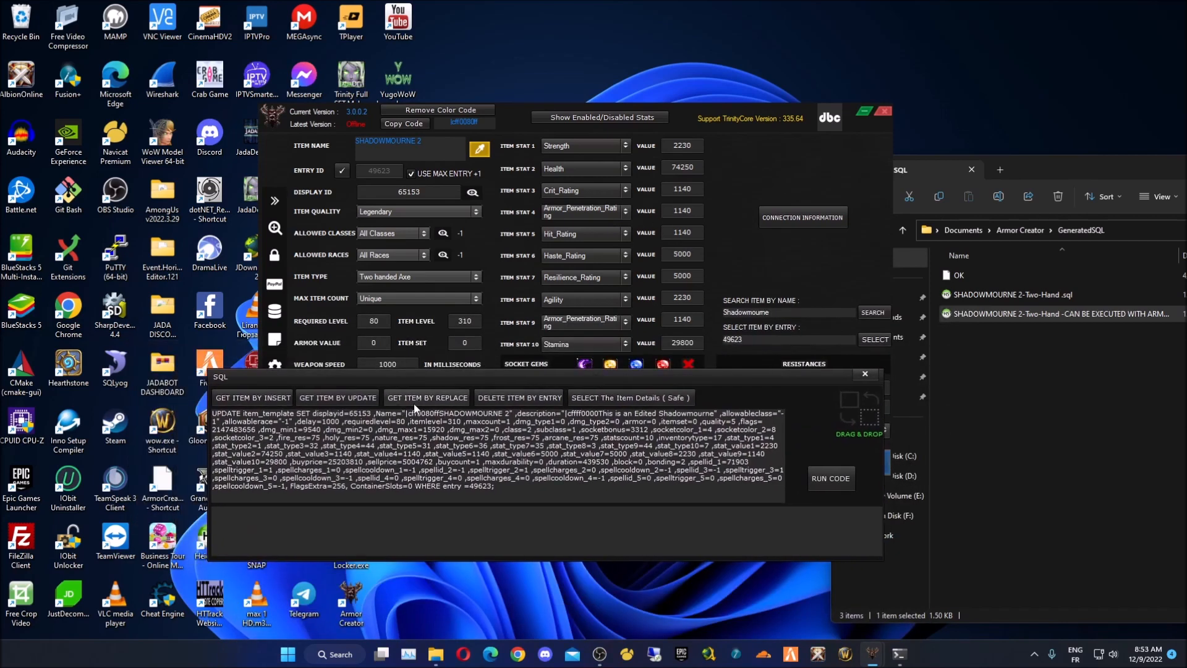
{"action": "left_click", "coordinate": [414, 400]}
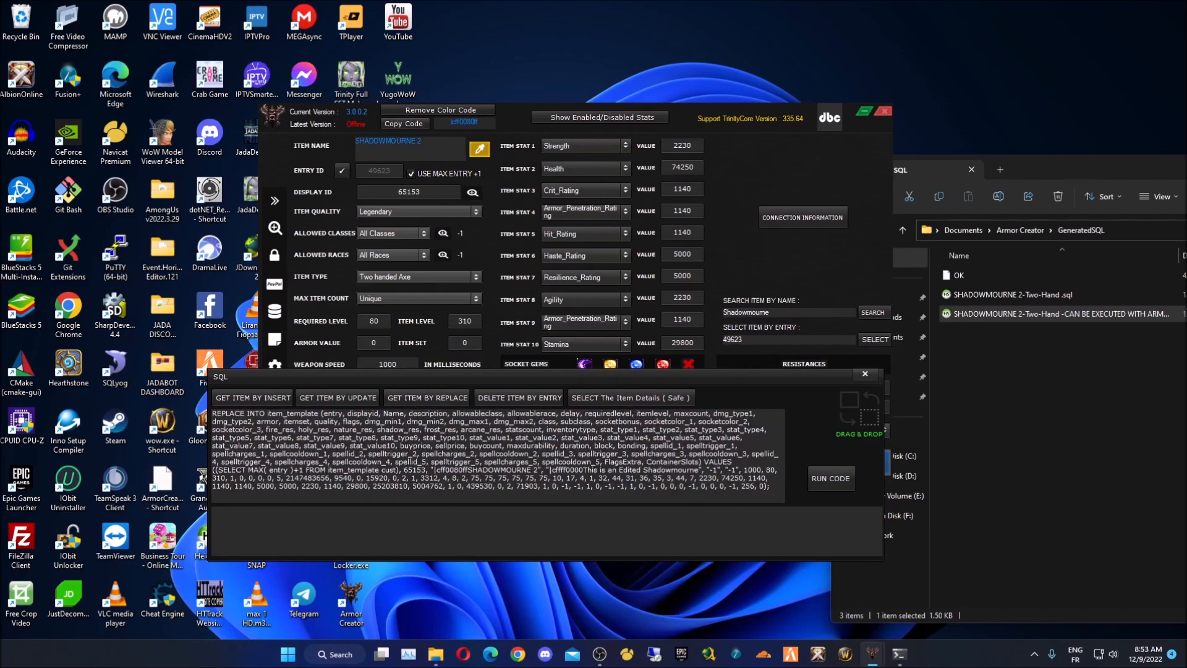
{"action": "left_click", "coordinate": [530, 400]}
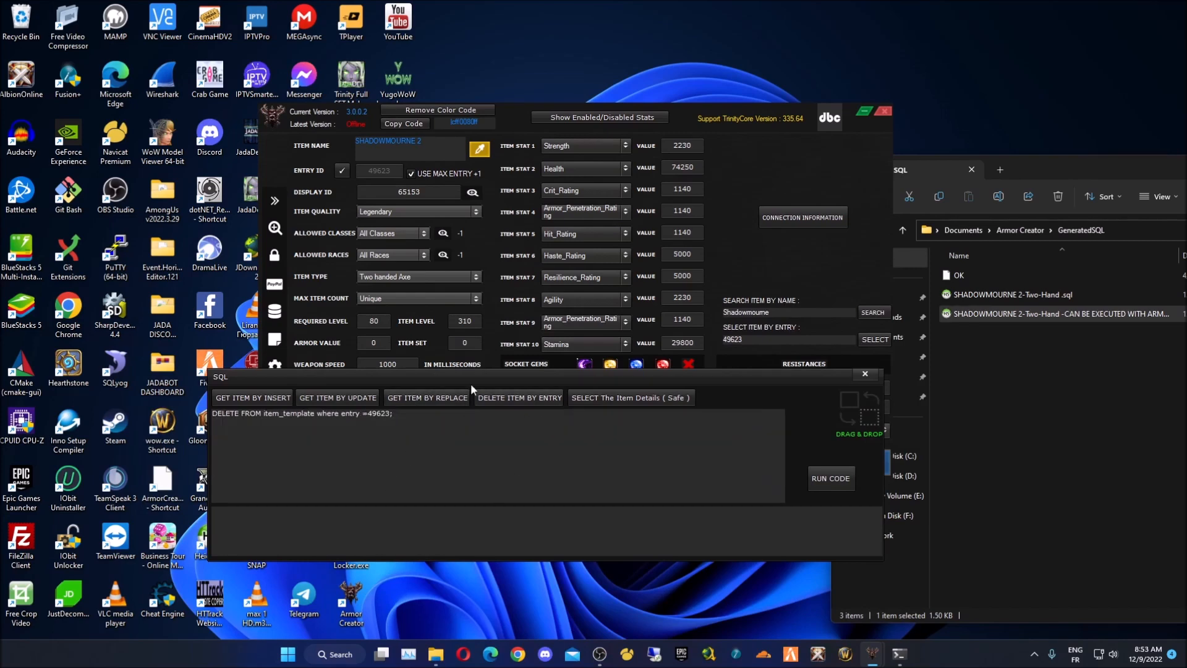
{"action": "left_click_drag", "start_coordinate": [662, 374], "coordinate": [796, 273]}
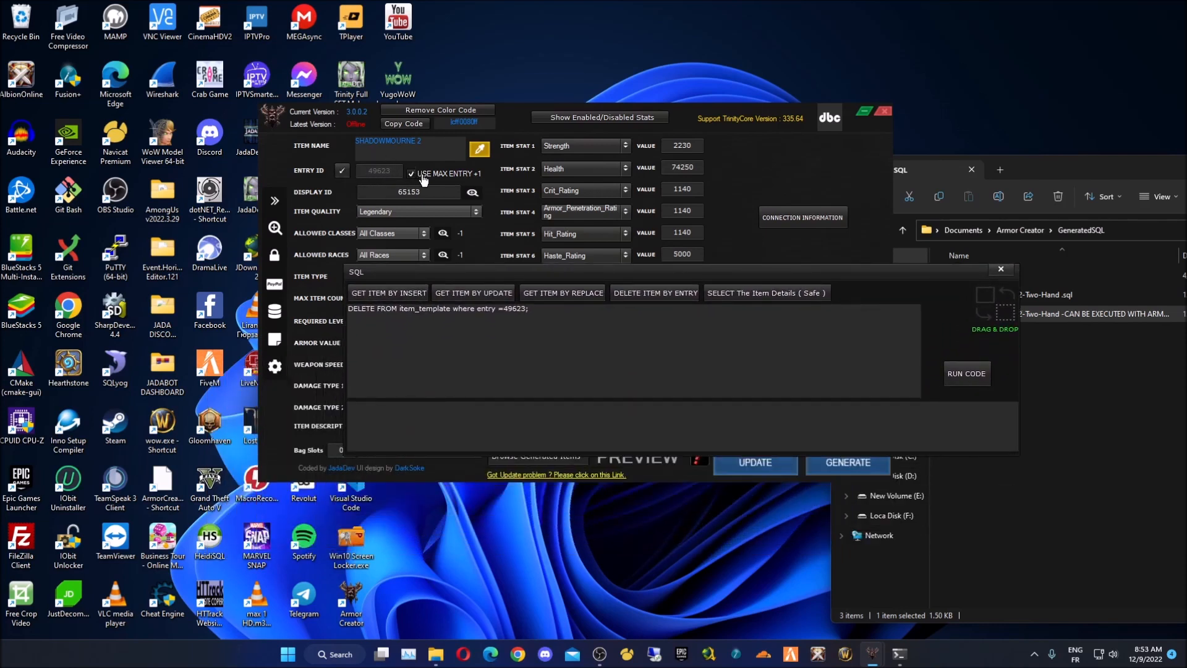
{"action": "left_click_drag", "start_coordinate": [579, 267], "coordinate": [534, 282]}
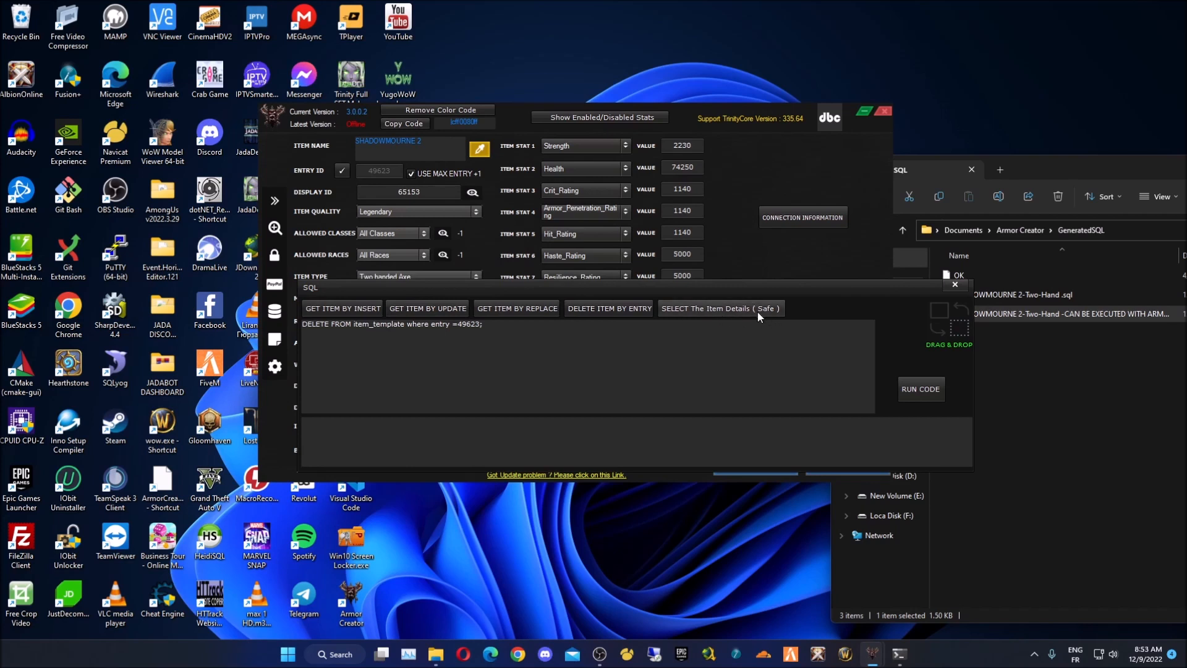
- Run the safe SELECT item-details query for entry 49623 with max entry +1 turned off
{"action": "left_click", "coordinate": [737, 309]}
{"action": "left_click_drag", "start_coordinate": [511, 298], "coordinate": [406, 131]}
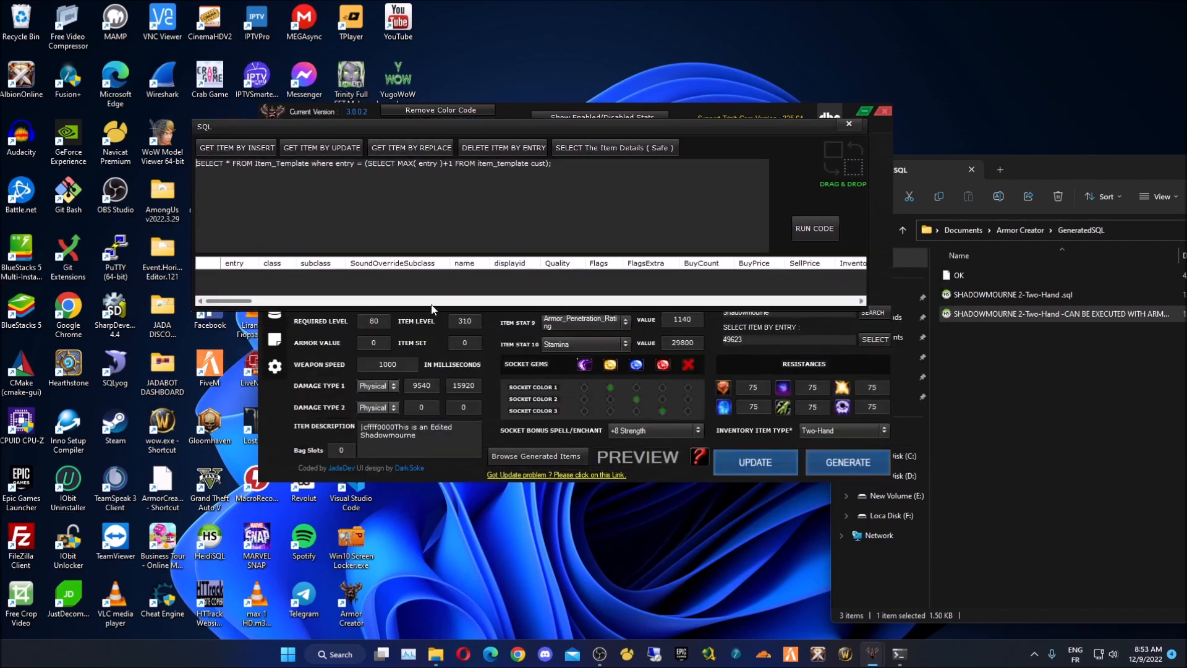
{"action": "mouse_move", "coordinate": [226, 301]}
{"action": "left_mouse_down"}
{"action": "mouse_move", "coordinate": [312, 312]}
{"action": "mouse_move", "coordinate": [225, 301]}
{"action": "left_mouse_up"}
{"action": "left_click_drag", "start_coordinate": [441, 127], "coordinate": [423, 287]}
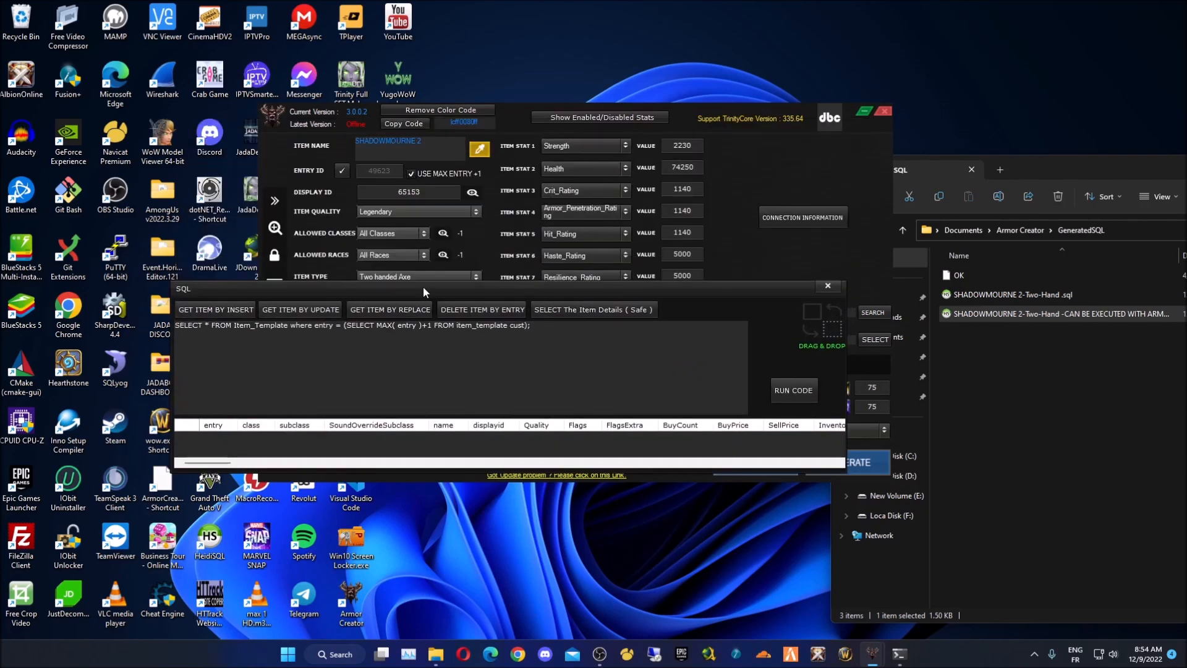
{"action": "left_click", "coordinate": [442, 178]}
{"action": "left_click", "coordinate": [230, 287]}
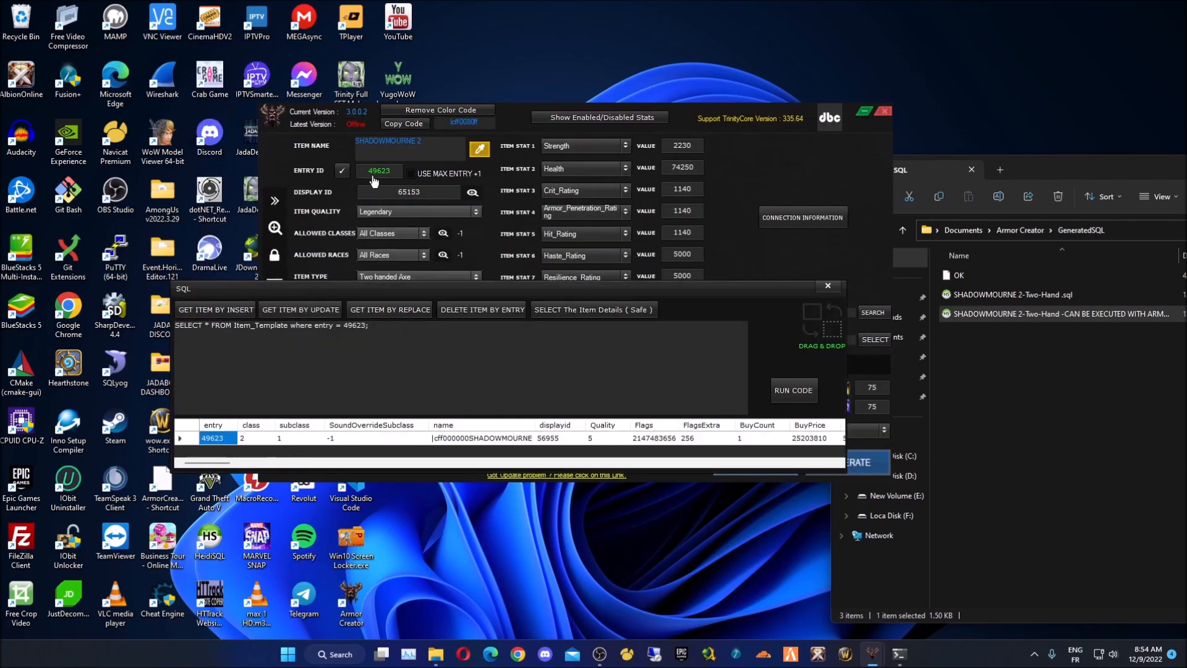
- Scroll through the returned row, close the SQL panel and re-enable max entry +1
{"action": "mouse_move", "coordinate": [225, 462]}
{"action": "left_mouse_down"}
{"action": "mouse_move", "coordinate": [249, 463]}
{"action": "mouse_move", "coordinate": [219, 464]}
{"action": "left_mouse_up"}
{"action": "left_click_drag", "start_coordinate": [213, 462], "coordinate": [238, 463]}
{"action": "left_click_drag", "start_coordinate": [423, 460], "coordinate": [207, 464]}
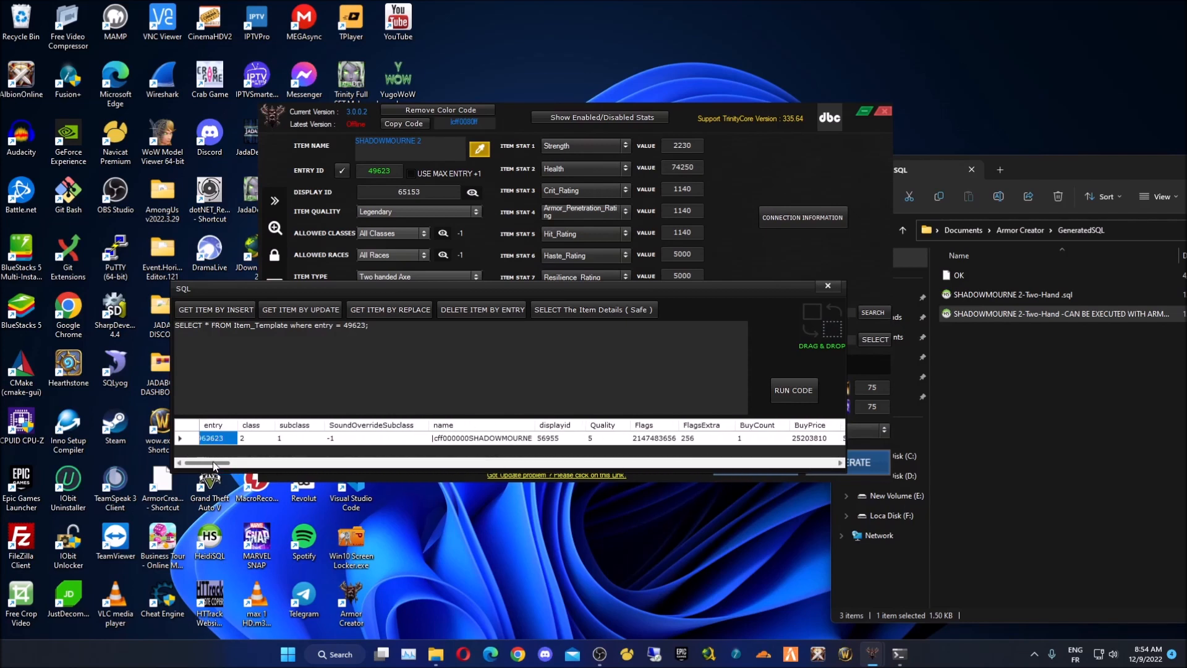
{"action": "left_click", "coordinate": [828, 286]}
{"action": "left_click", "coordinate": [411, 173]}
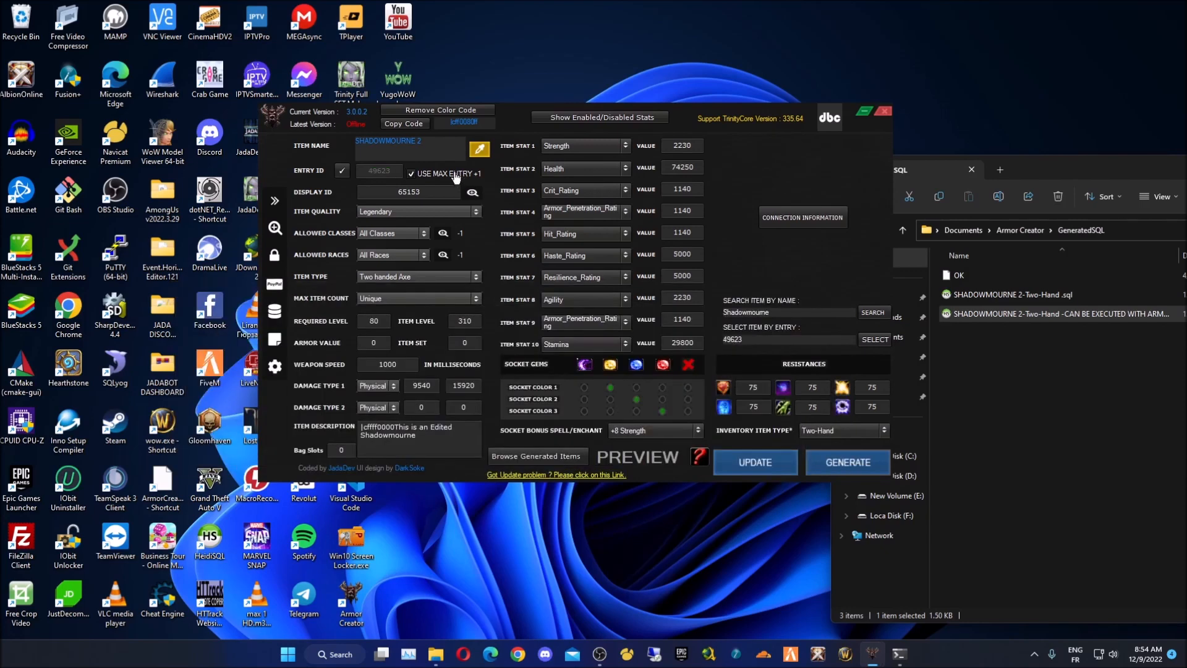
- Generate the insert query, run it into item_template, and acknowledge the Success message
{"action": "left_click", "coordinate": [274, 313]}
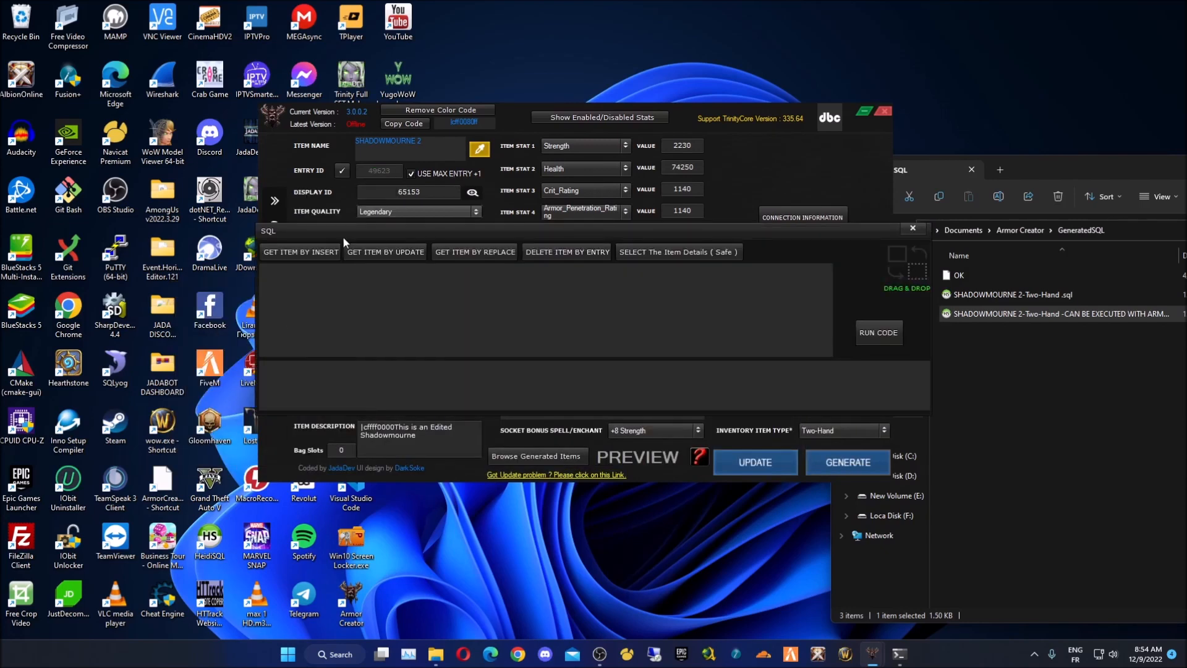
{"action": "left_click", "coordinate": [288, 253]}
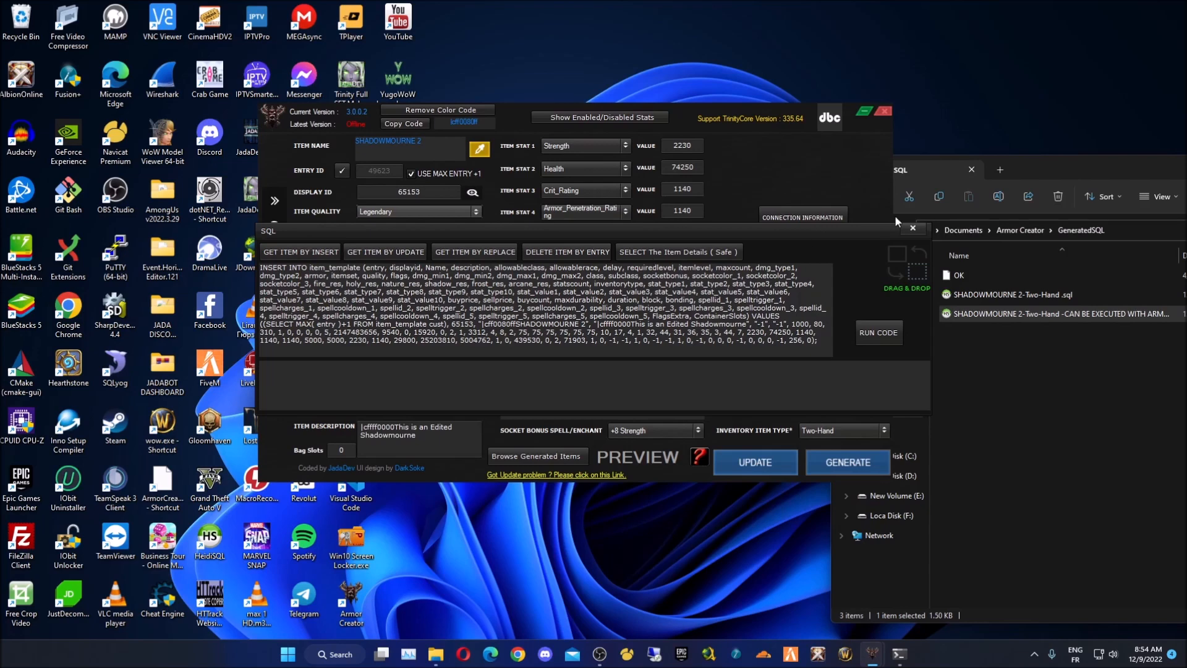
{"action": "left_click", "coordinate": [914, 229]}
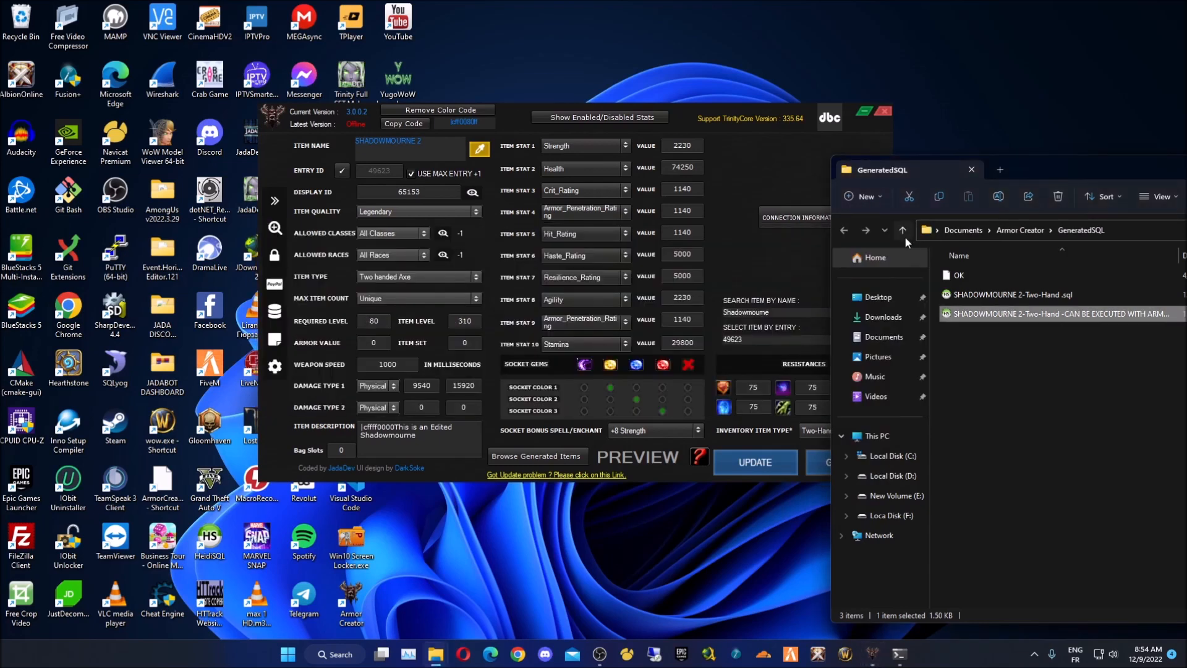
{"action": "left_click", "coordinate": [272, 309]}
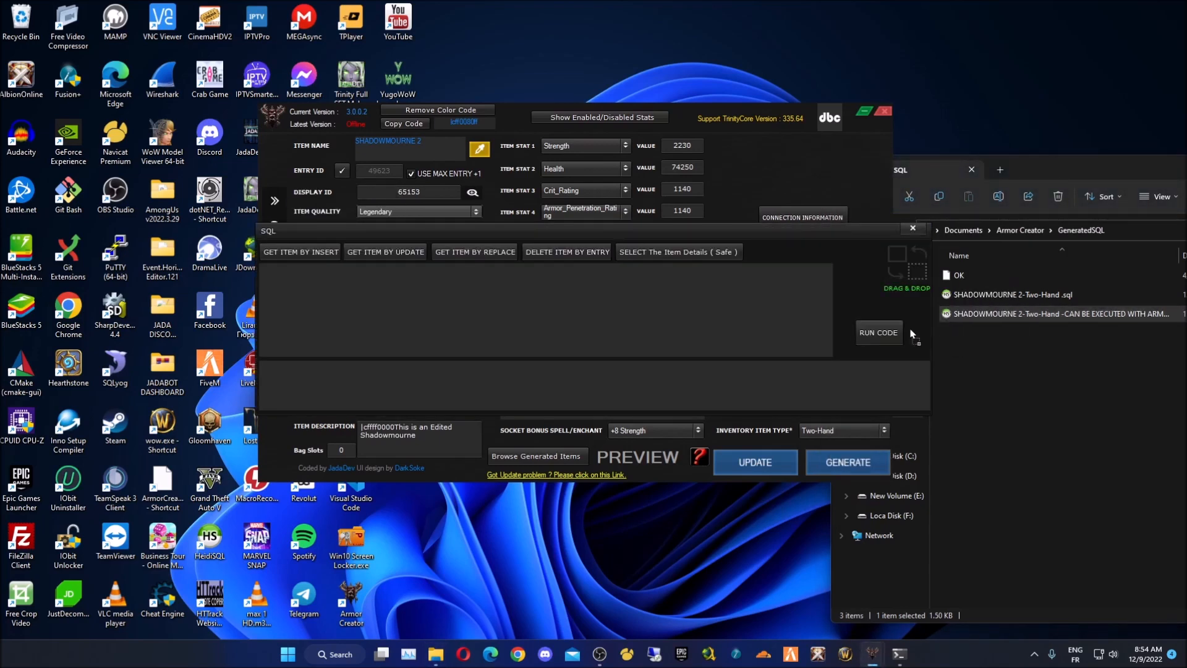
{"action": "left_click", "coordinate": [884, 333]}
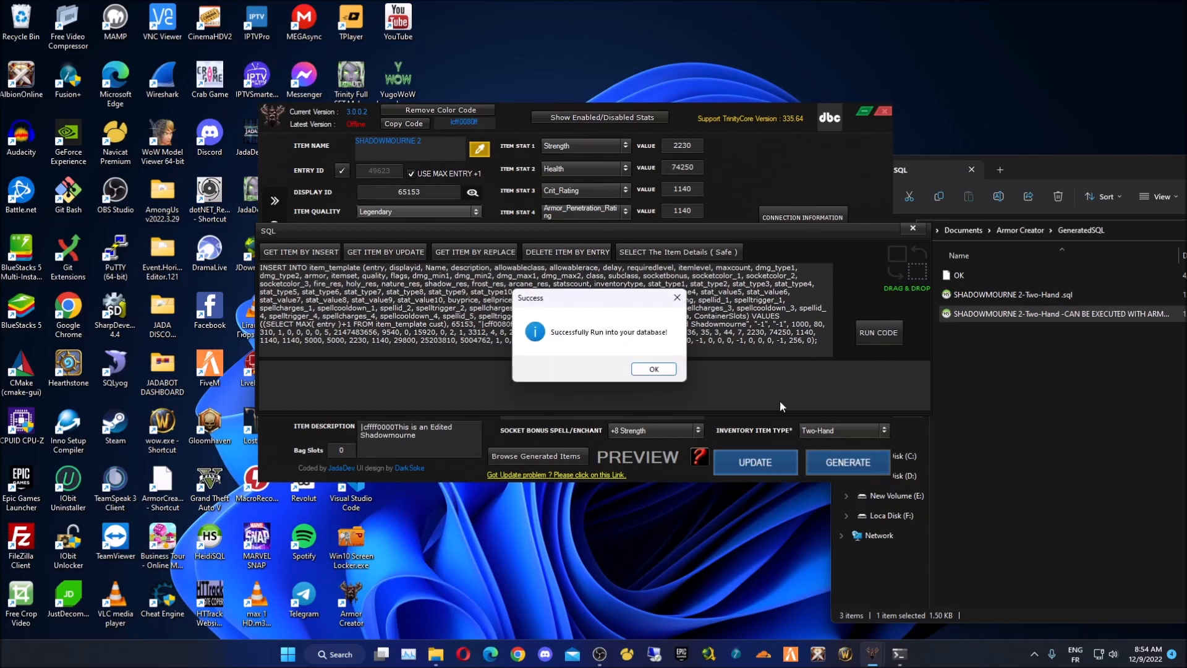
{"action": "left_click", "coordinate": [643, 371]}
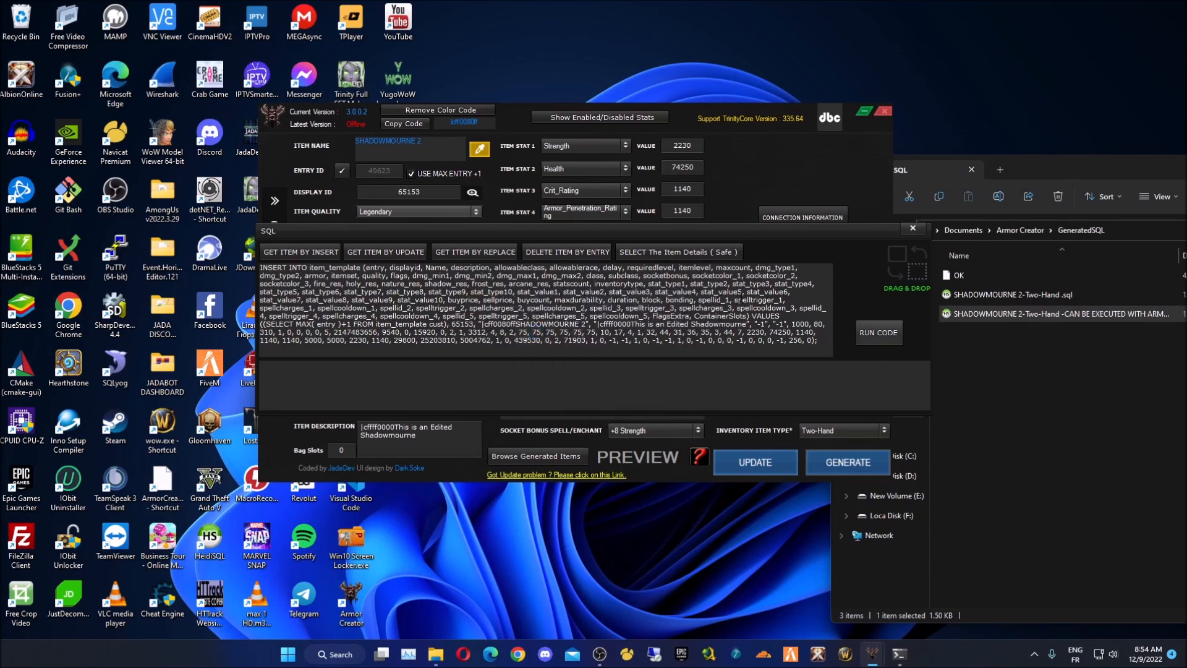
{"action": "left_click", "coordinate": [912, 228]}
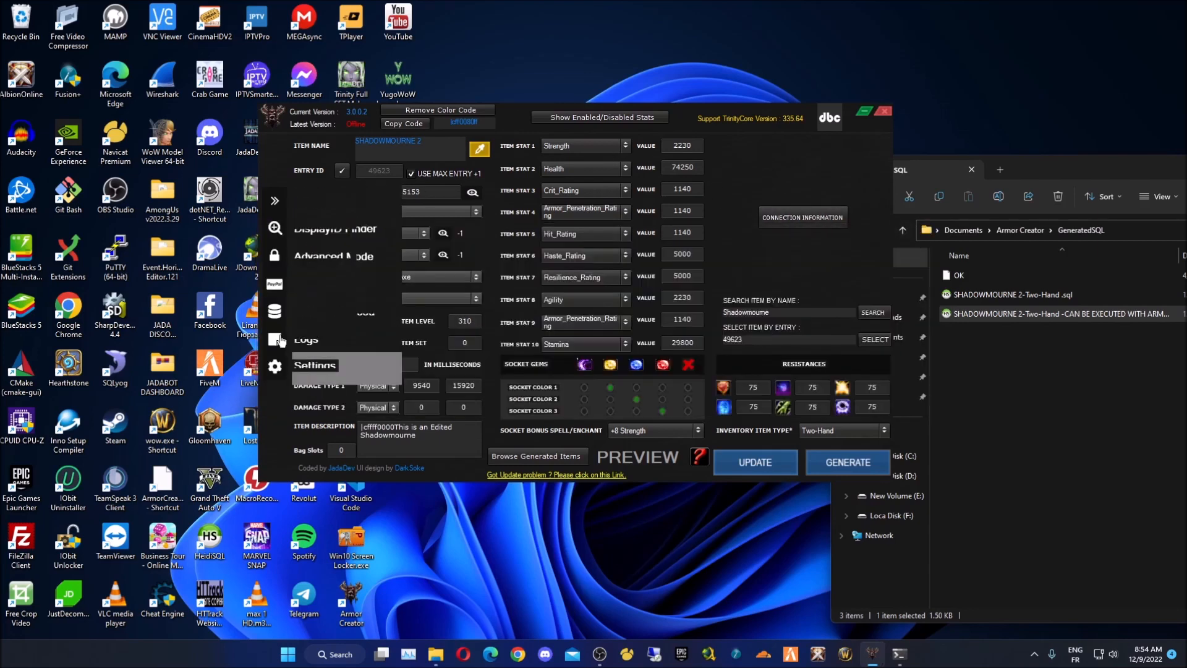
- Open Logs.txt and review the database connection and saved database information entries
{"action": "left_click", "coordinate": [280, 340]}
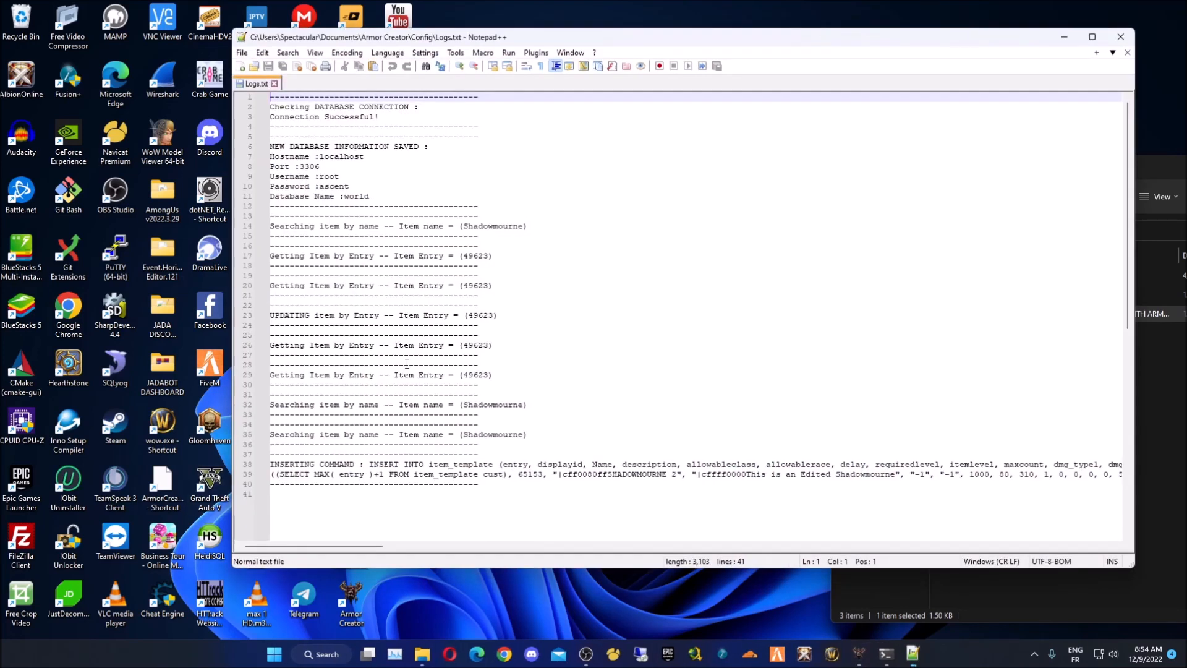
{"action": "left_click_drag", "start_coordinate": [391, 118], "coordinate": [269, 106]}
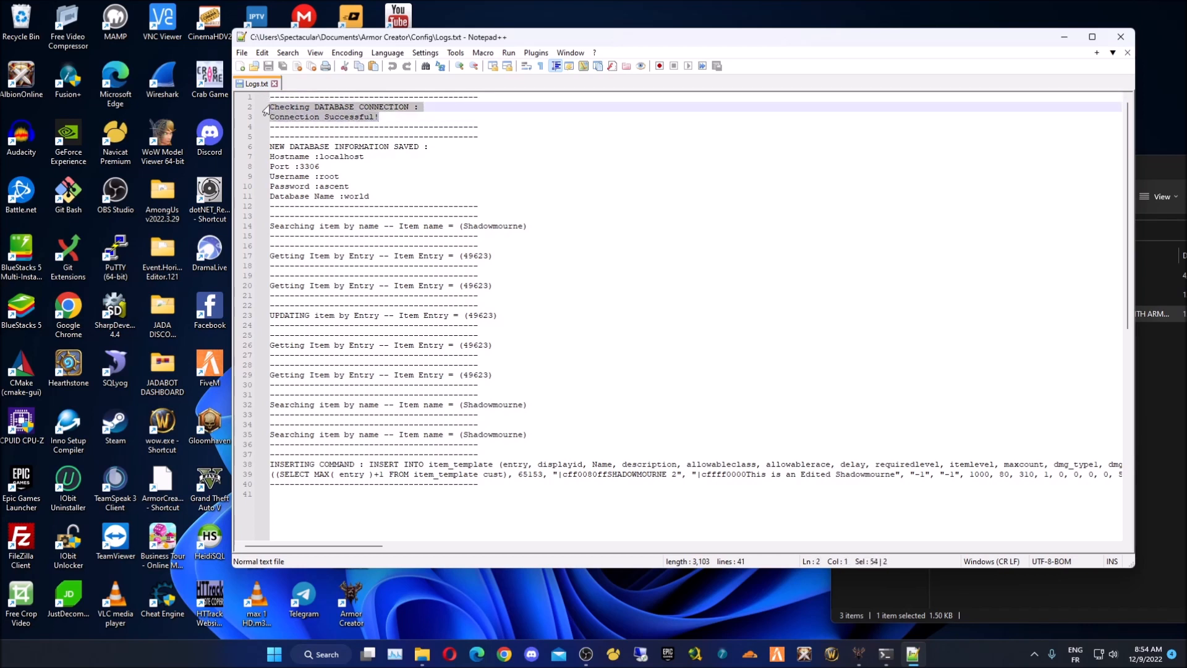
{"action": "left_click", "coordinate": [411, 105]}
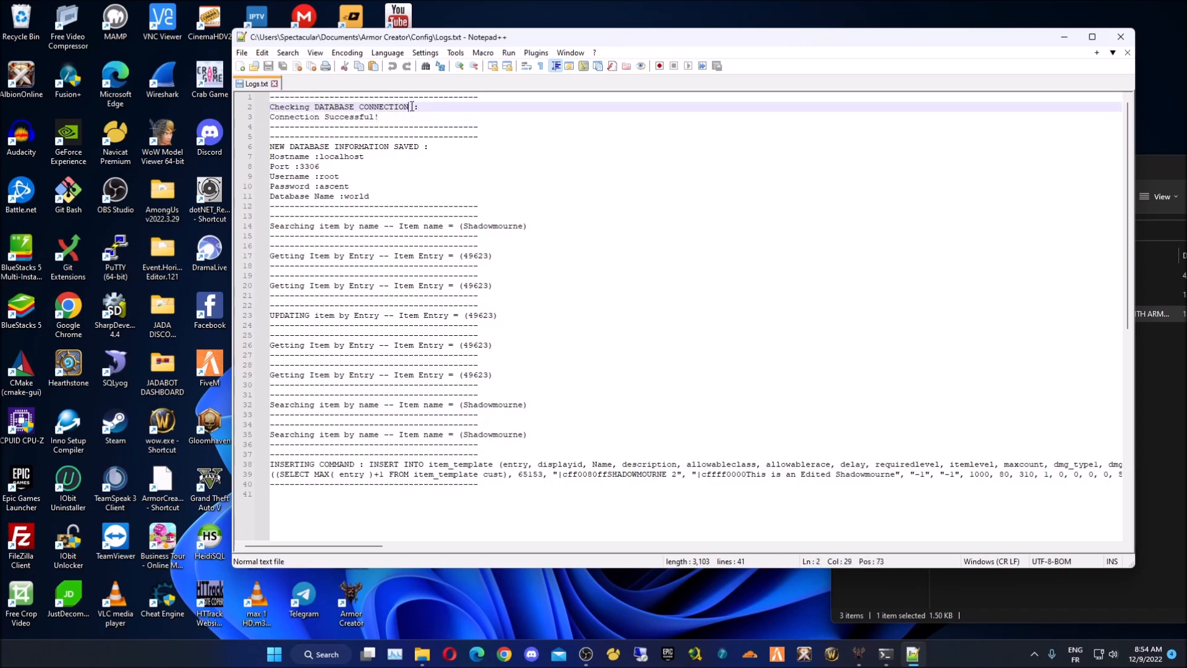
{"action": "left_click", "coordinate": [381, 197]}
{"action": "left_click_drag", "start_coordinate": [381, 197], "coordinate": [269, 147]}
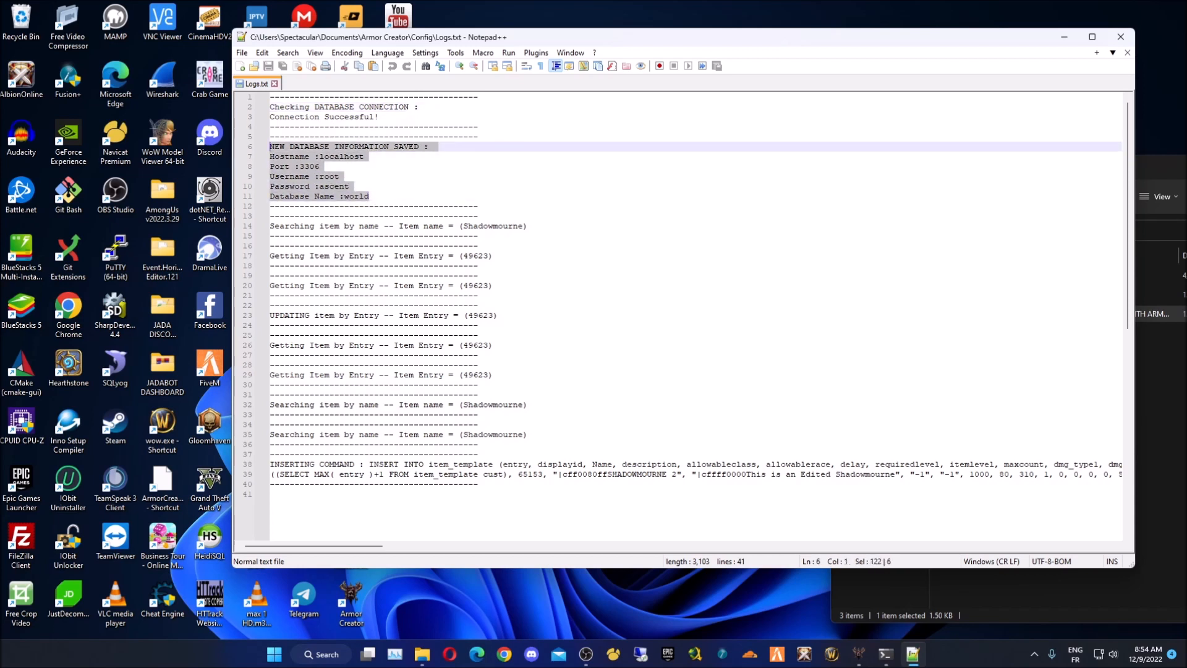
{"action": "left_click", "coordinate": [316, 226]}
- Review the entry 49623 lookup records and its UPDATING record in the log
{"action": "left_click", "coordinate": [543, 232]}
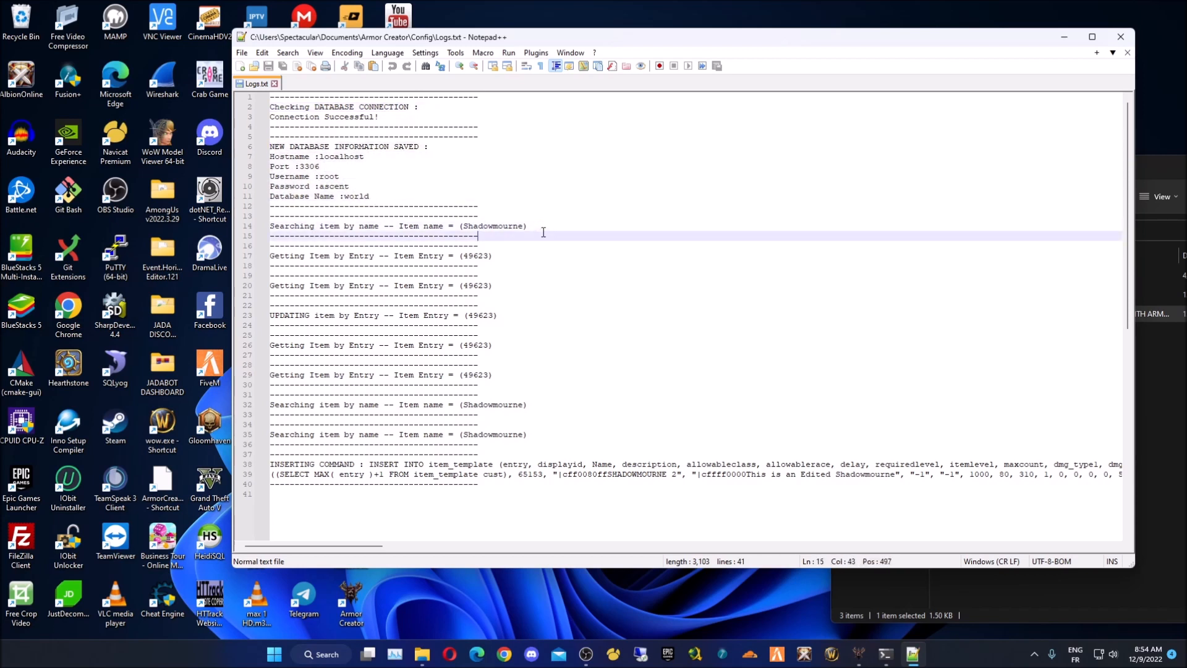
{"action": "left_click", "coordinate": [460, 256]}
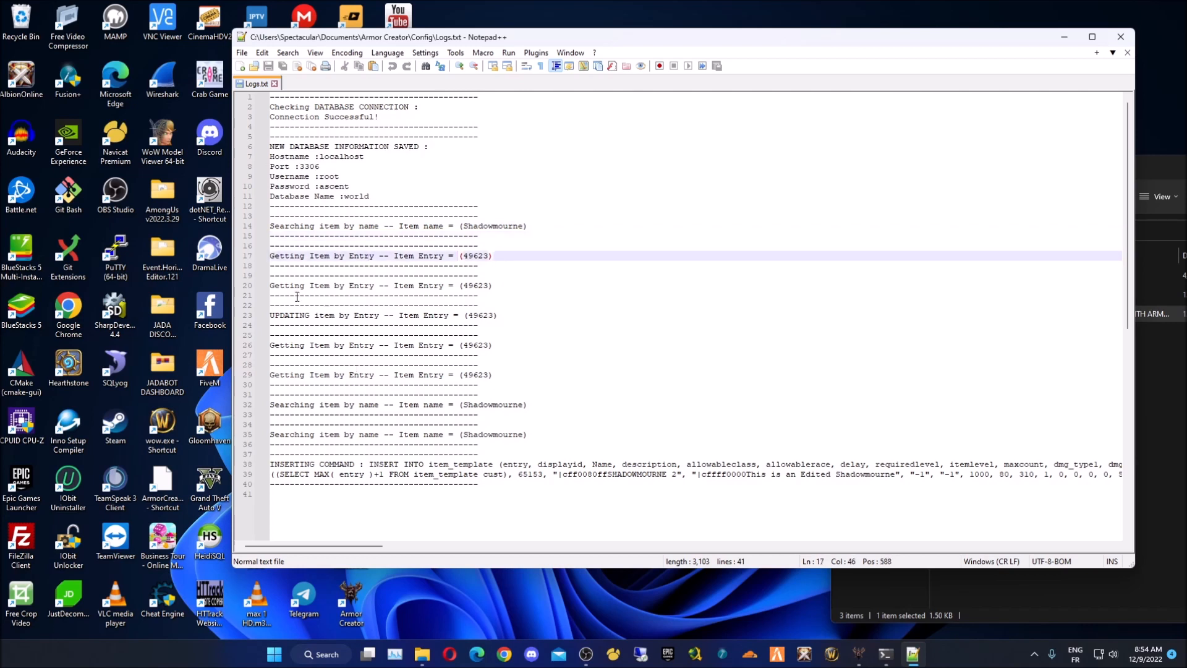
{"action": "key", "text": "Down"}
{"action": "key", "text": "Down"}
{"action": "key", "text": "Down"}
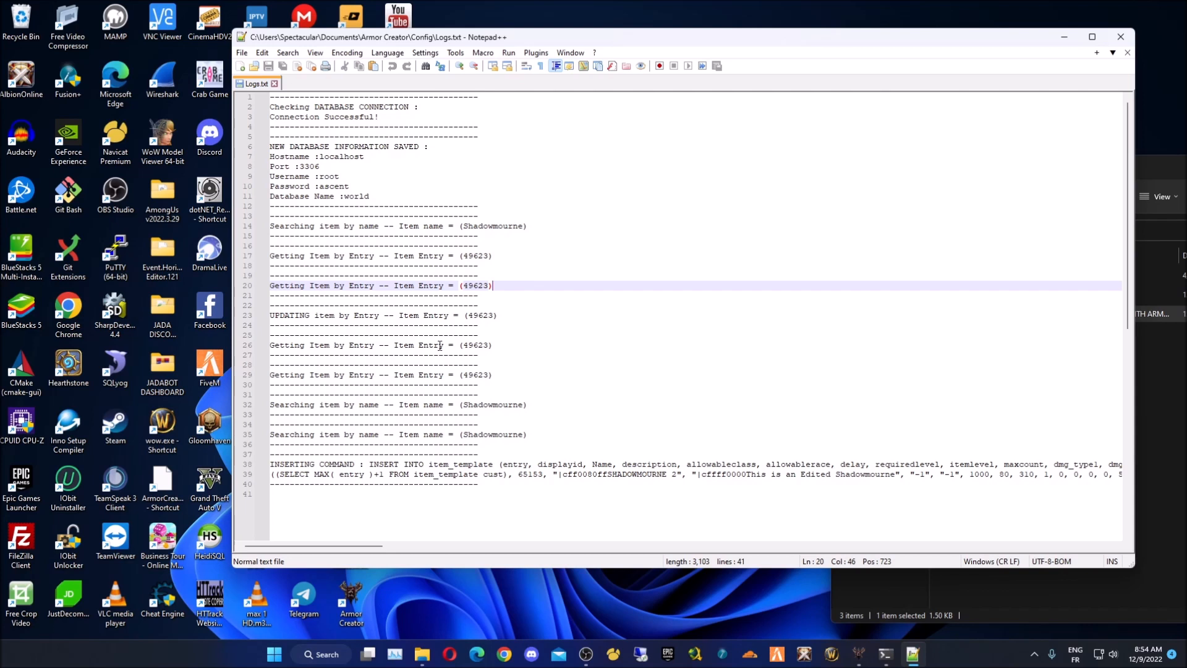
{"action": "left_click_drag", "start_coordinate": [498, 315], "coordinate": [237, 314]}
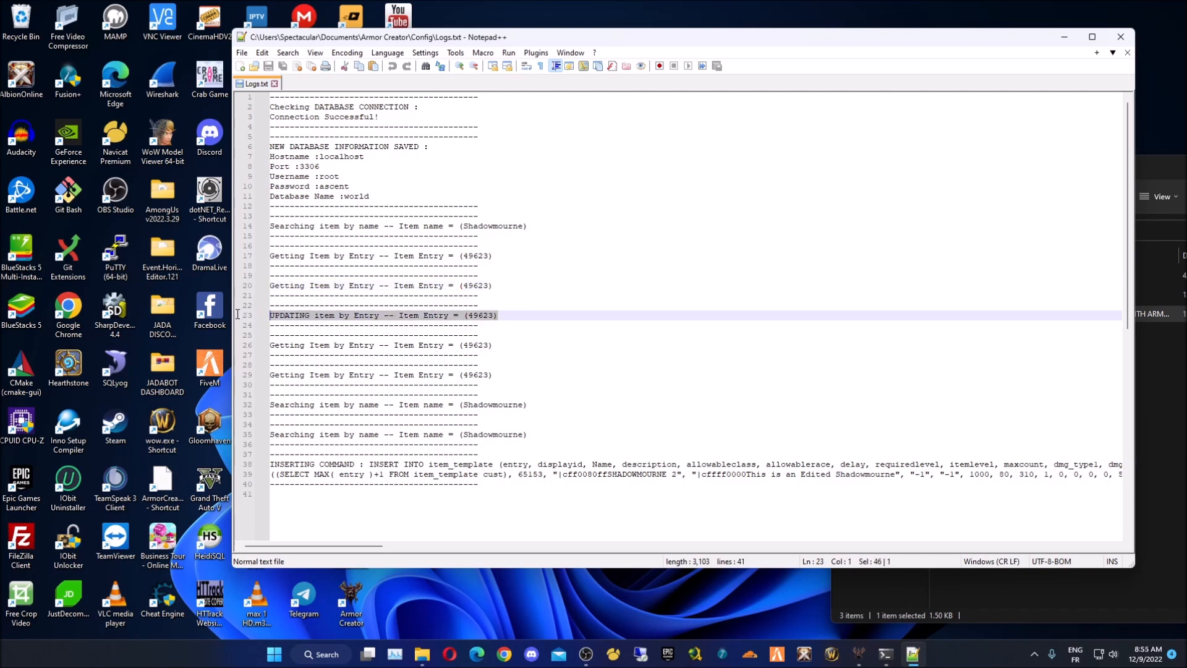
{"action": "left_click", "coordinate": [506, 352]}
{"action": "left_click_drag", "start_coordinate": [521, 345], "coordinate": [260, 346]}
{"action": "left_click", "coordinate": [530, 385]}
- Highlight the Shadowmourne occurrences in the log, then close the log and Notepad++
{"action": "left_click", "coordinate": [540, 375]}
{"action": "left_click_drag", "start_coordinate": [530, 405], "coordinate": [249, 402]}
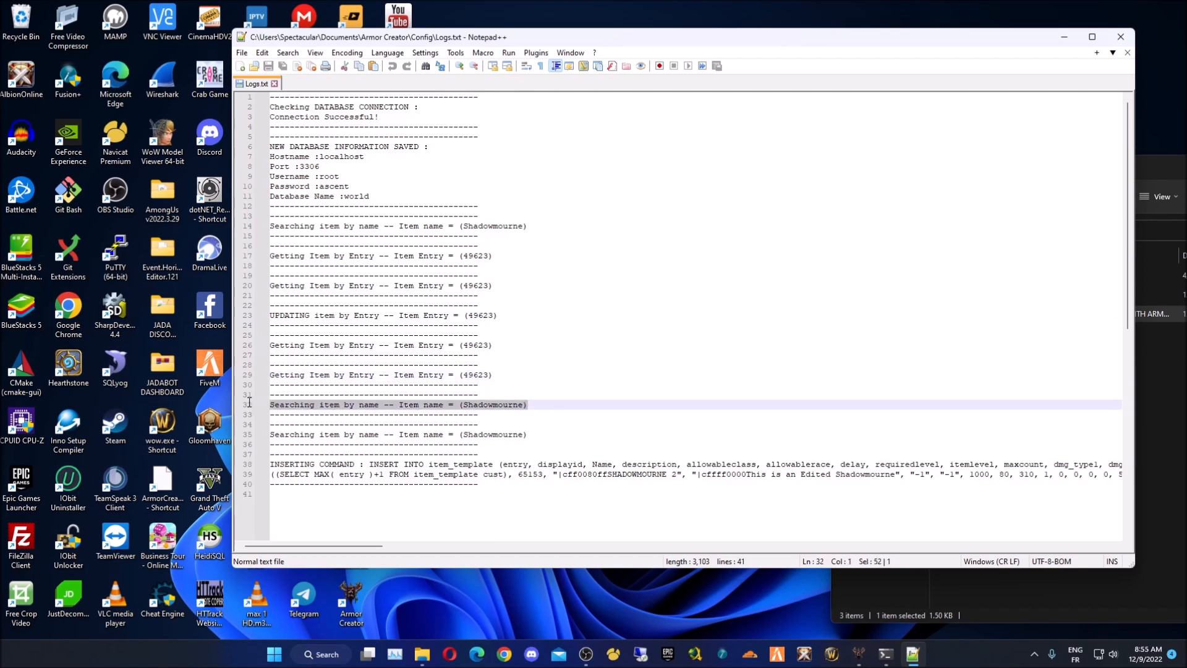
{"action": "double_click", "coordinate": [493, 405]}
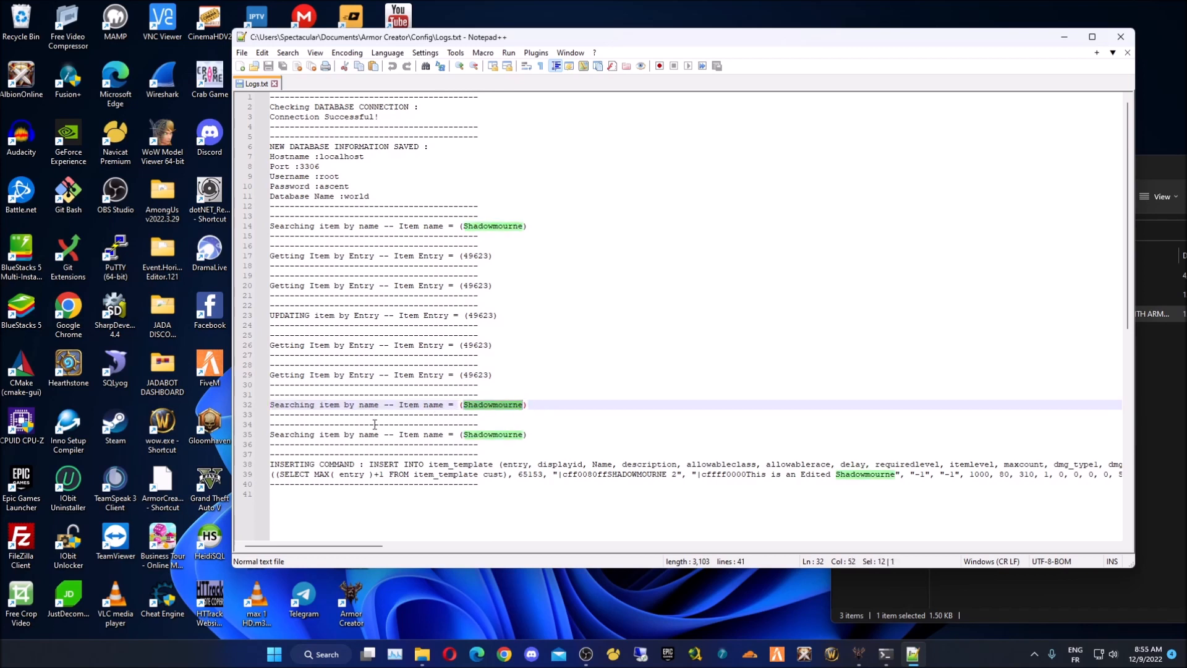
{"action": "left_click", "coordinate": [532, 431]}
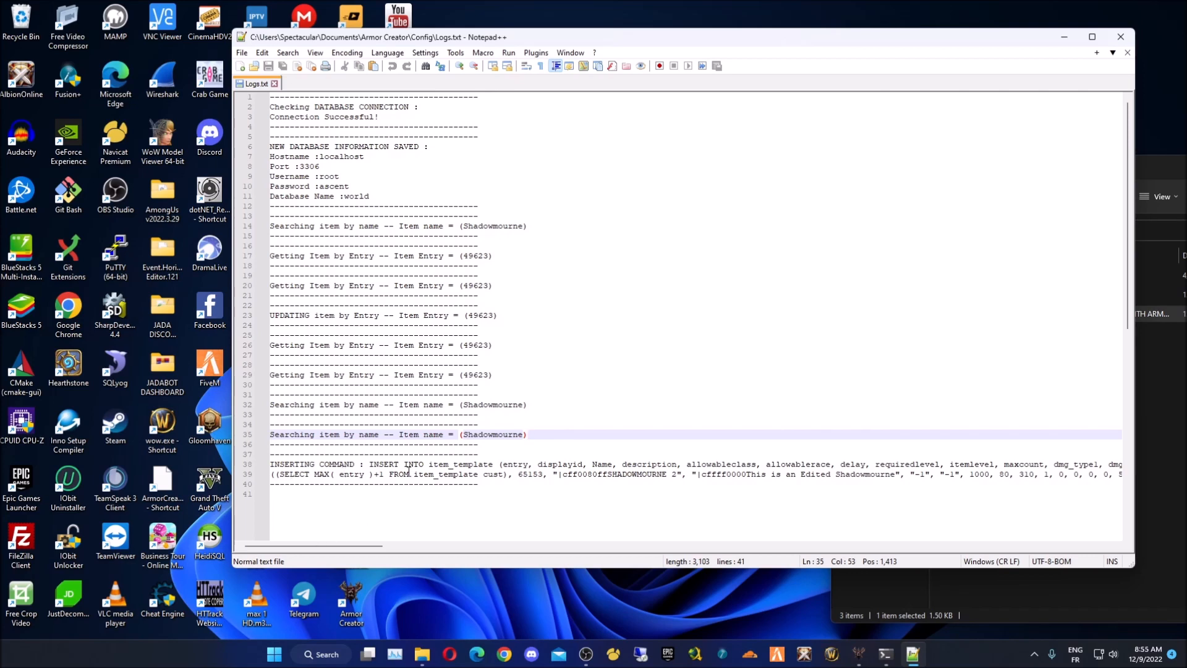
{"action": "left_click_drag", "start_coordinate": [339, 545], "coordinate": [272, 526]}
{"action": "left_click", "coordinate": [1127, 53]}
{"action": "left_click", "coordinate": [1126, 37]}
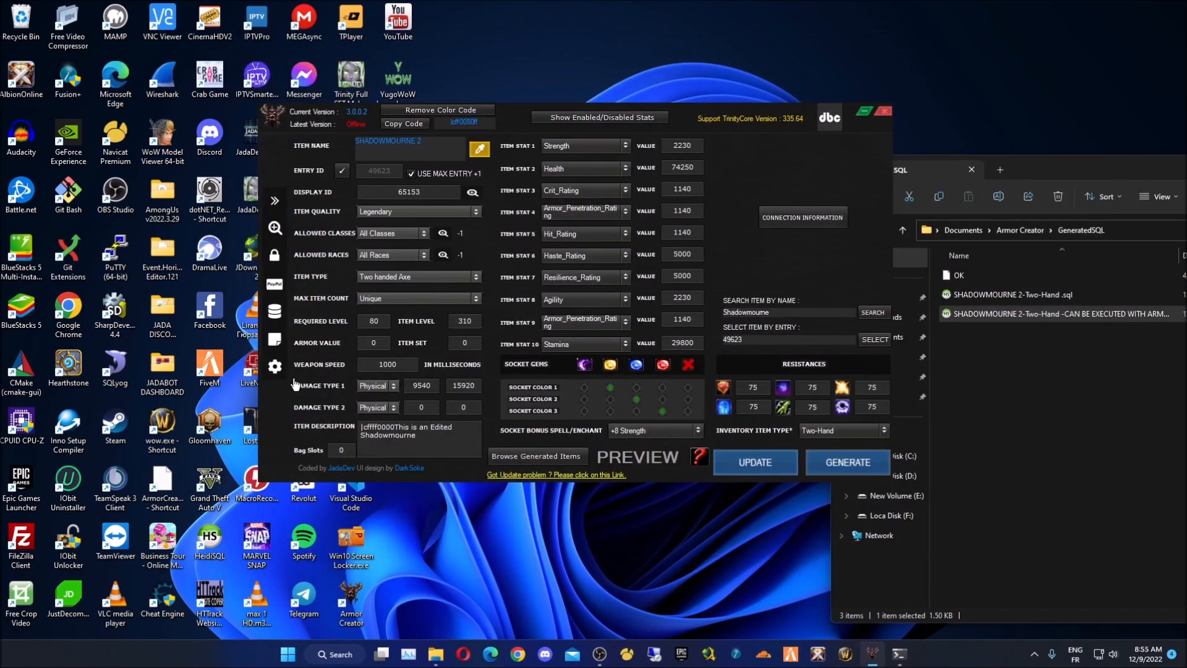
- Close the GeneratedSQL folder window and re-centre the SHADOWMOURNE 2 item editor
{"action": "mouse_move", "coordinate": [276, 323]}
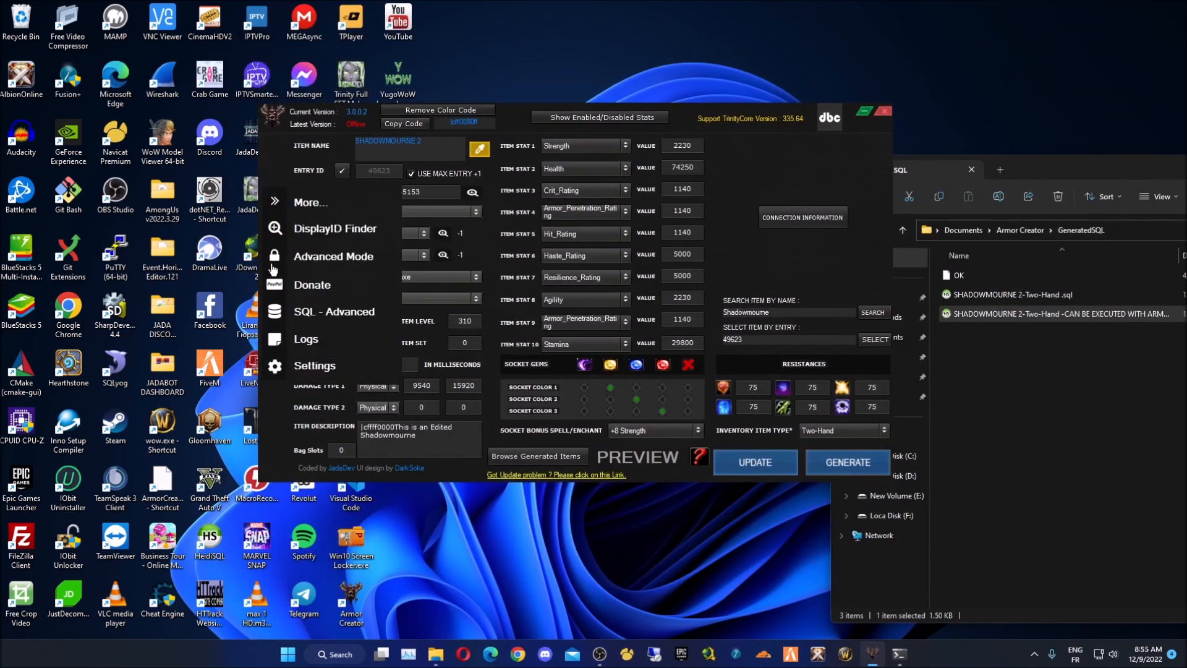
{"action": "left_click_drag", "start_coordinate": [693, 123], "coordinate": [569, 121]}
{"action": "left_click_drag", "start_coordinate": [1034, 163], "coordinate": [448, 91]}
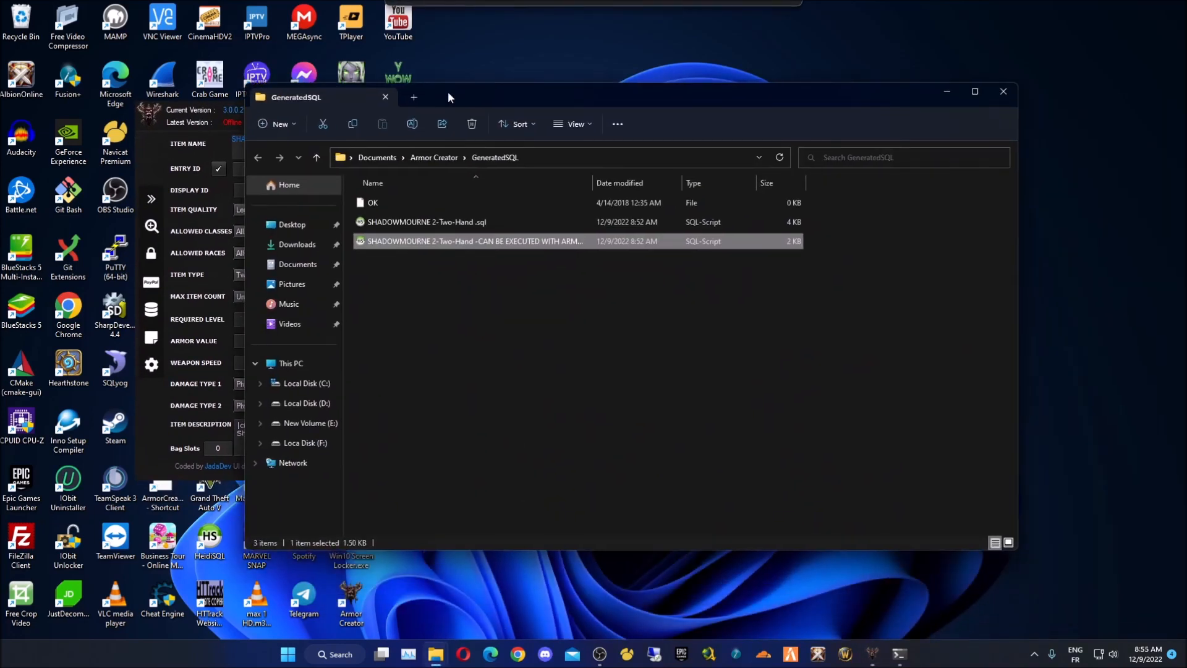
{"action": "left_click", "coordinate": [479, 286]}
{"action": "left_click", "coordinate": [1003, 91]}
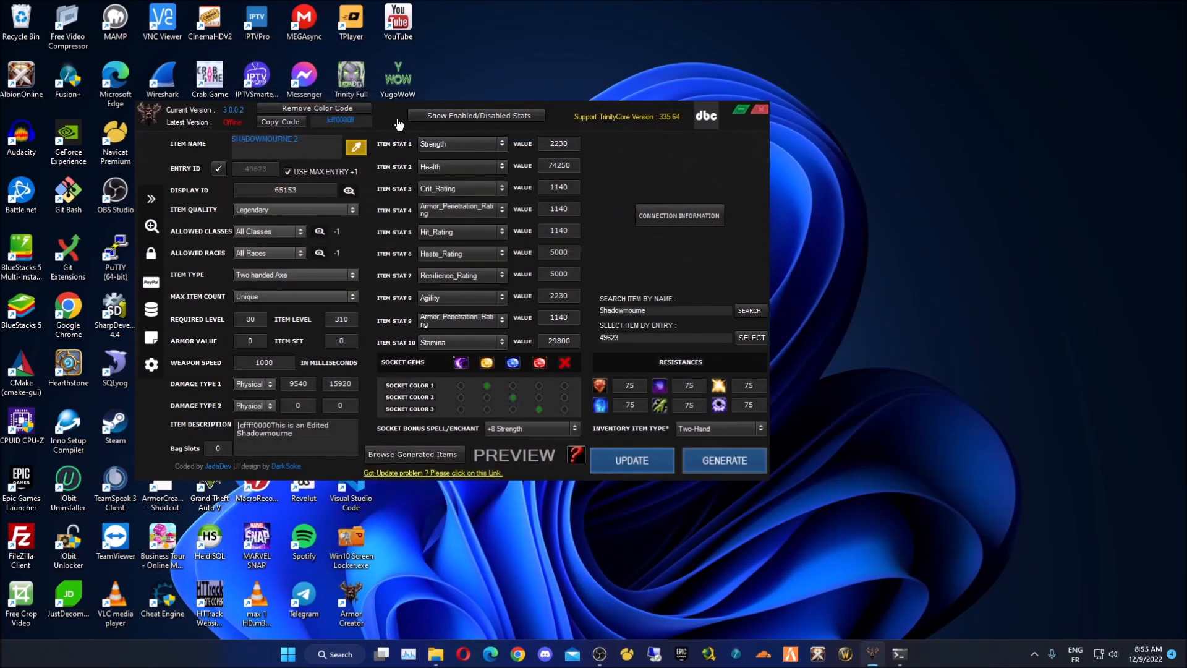
{"action": "left_click_drag", "start_coordinate": [397, 124], "coordinate": [522, 132]}
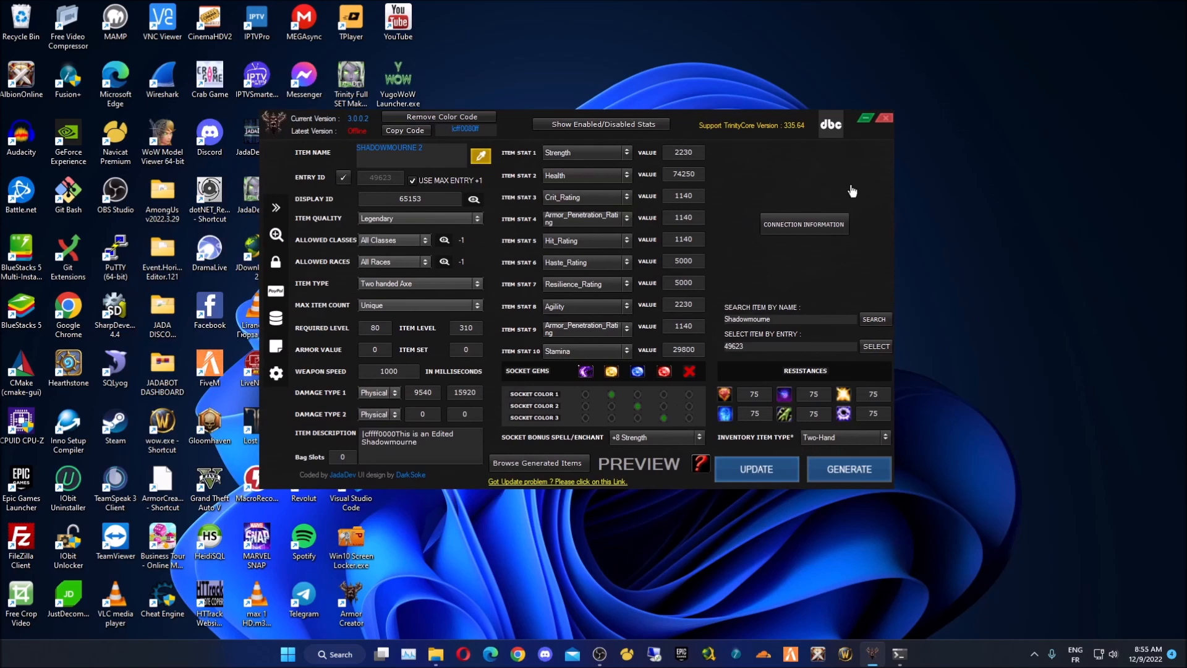
{"action": "left_click_drag", "start_coordinate": [517, 137], "coordinate": [507, 143]}
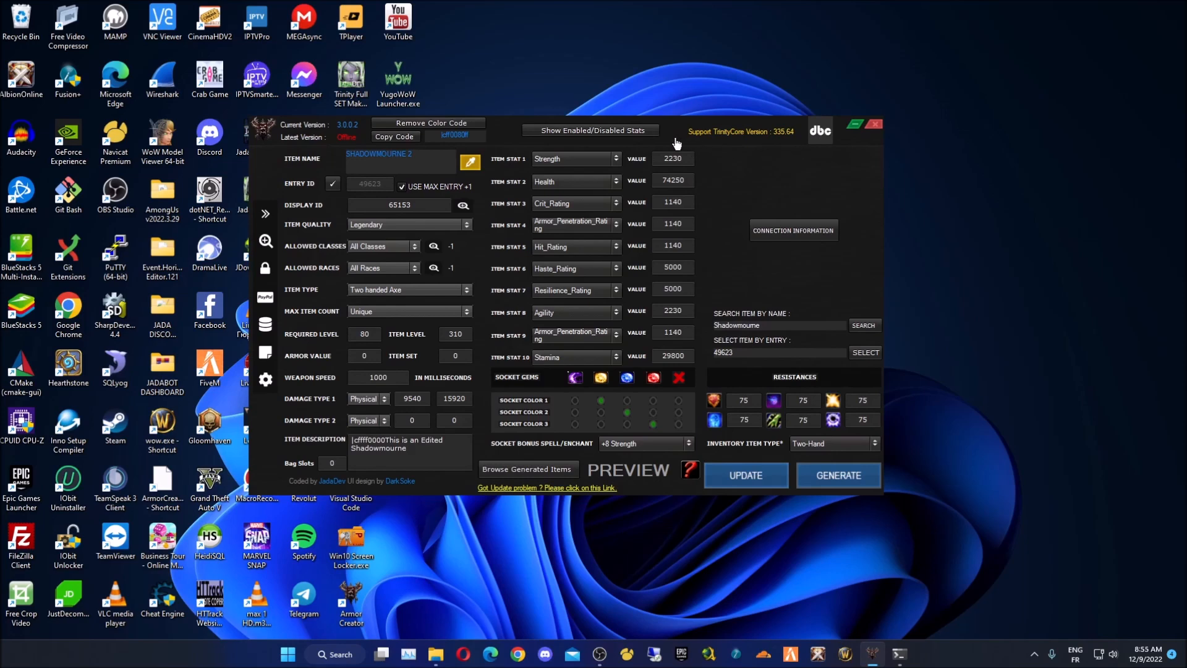
- Open the Item.dbc export window from the dbc logo and start converting the database items into Item.dbc
{"action": "left_click", "coordinate": [819, 132]}
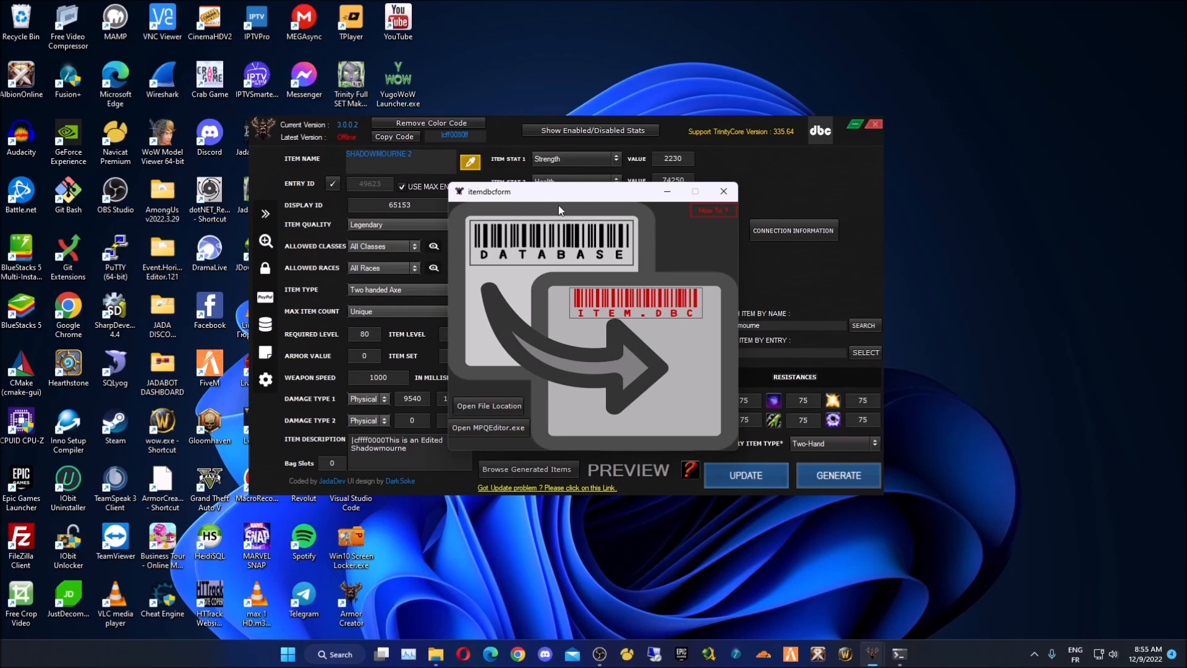
{"action": "left_click", "coordinate": [525, 257]}
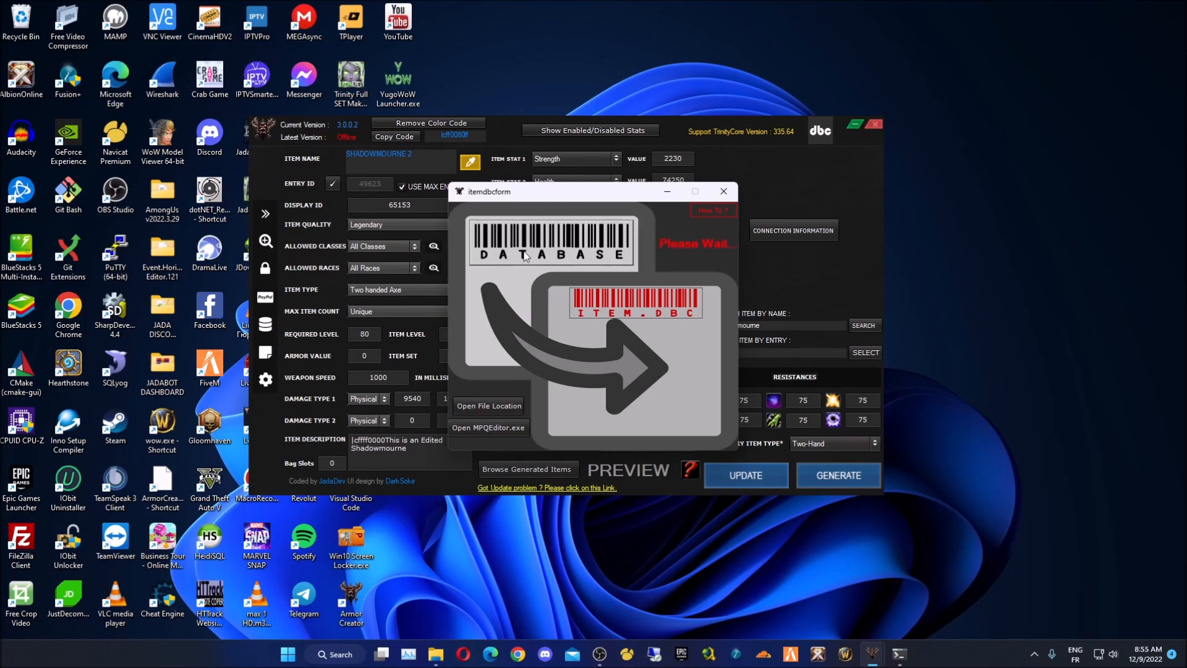
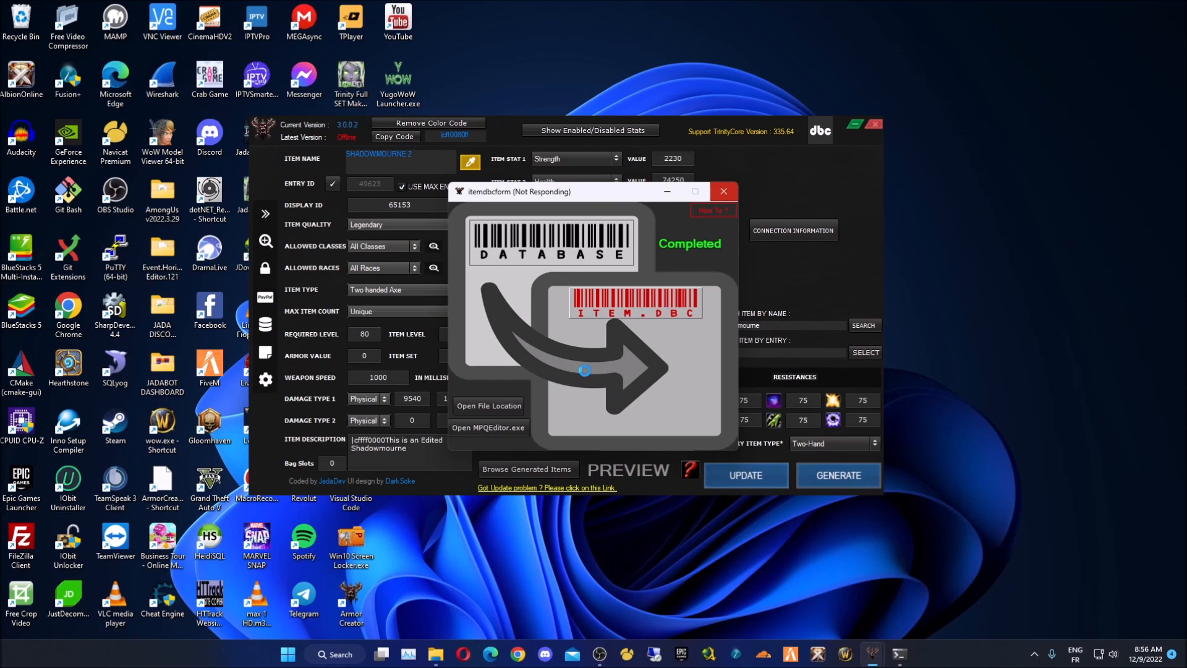
- Arrange the editor and item export windows and read the custom patch How To instructions
{"action": "left_click_drag", "start_coordinate": [680, 120], "coordinate": [678, 290]}
{"action": "left_click_drag", "start_coordinate": [588, 196], "coordinate": [696, 93]}
{"action": "left_click_drag", "start_coordinate": [498, 302], "coordinate": [461, 127]}
{"action": "left_click", "coordinate": [644, 92]}
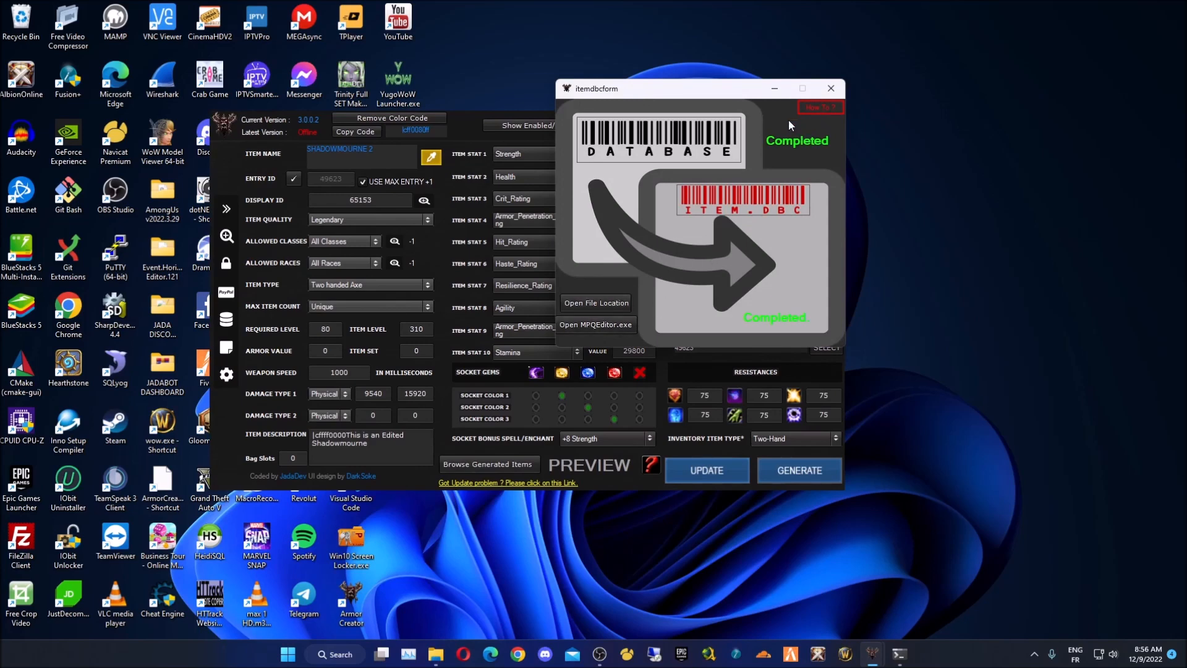
{"action": "left_click", "coordinate": [816, 109]}
{"action": "left_click_drag", "start_coordinate": [592, 254], "coordinate": [386, 157]}
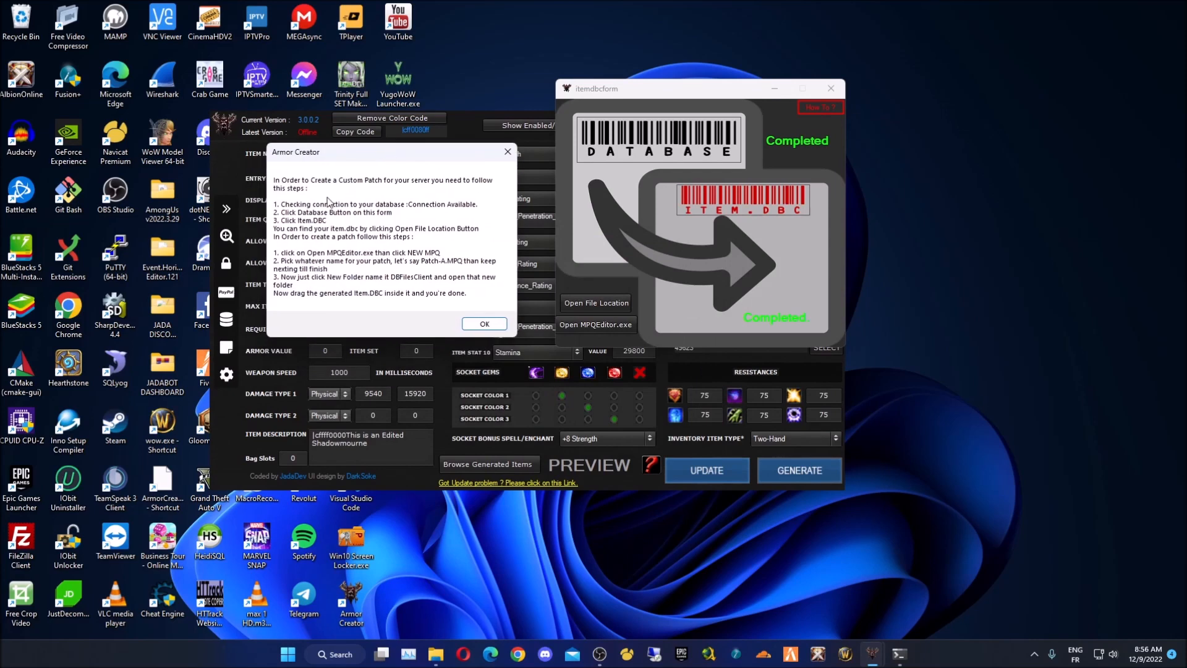
{"action": "left_click", "coordinate": [473, 324]}
- Open the PATCH folder holding the generated item.dbc and launch MPQEditor.exe from it
{"action": "left_click_drag", "start_coordinate": [671, 88], "coordinate": [754, 125]}
{"action": "left_click", "coordinate": [696, 340]}
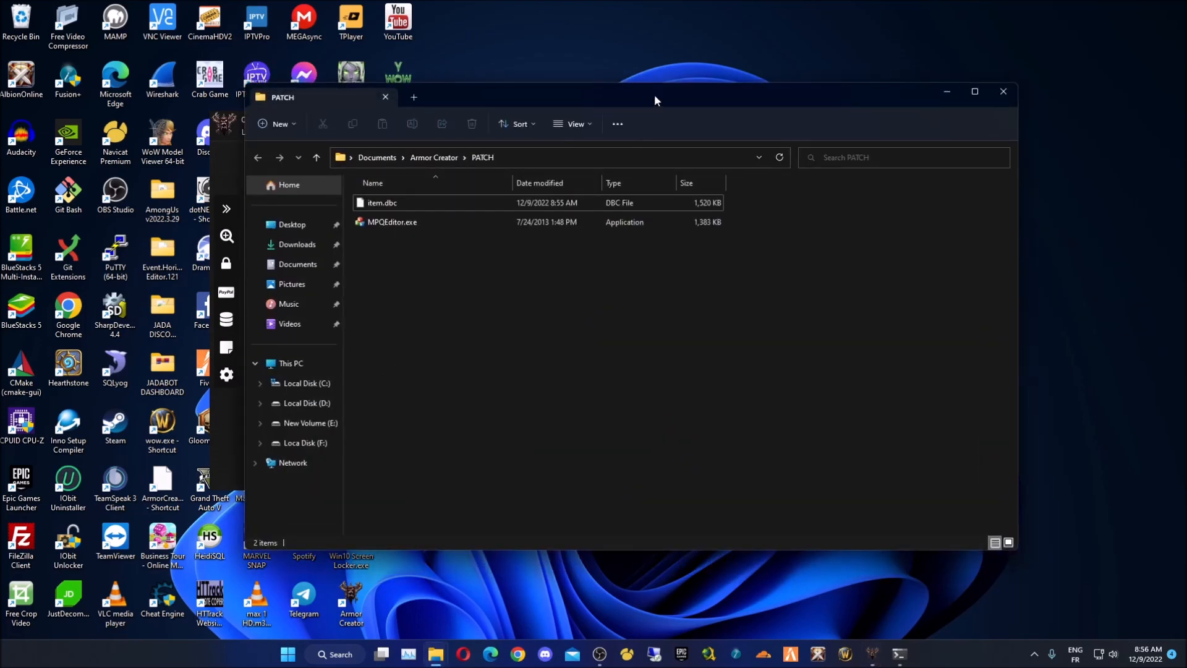
{"action": "left_click_drag", "start_coordinate": [654, 95], "coordinate": [658, 378]}
{"action": "left_click", "coordinate": [773, 310]}
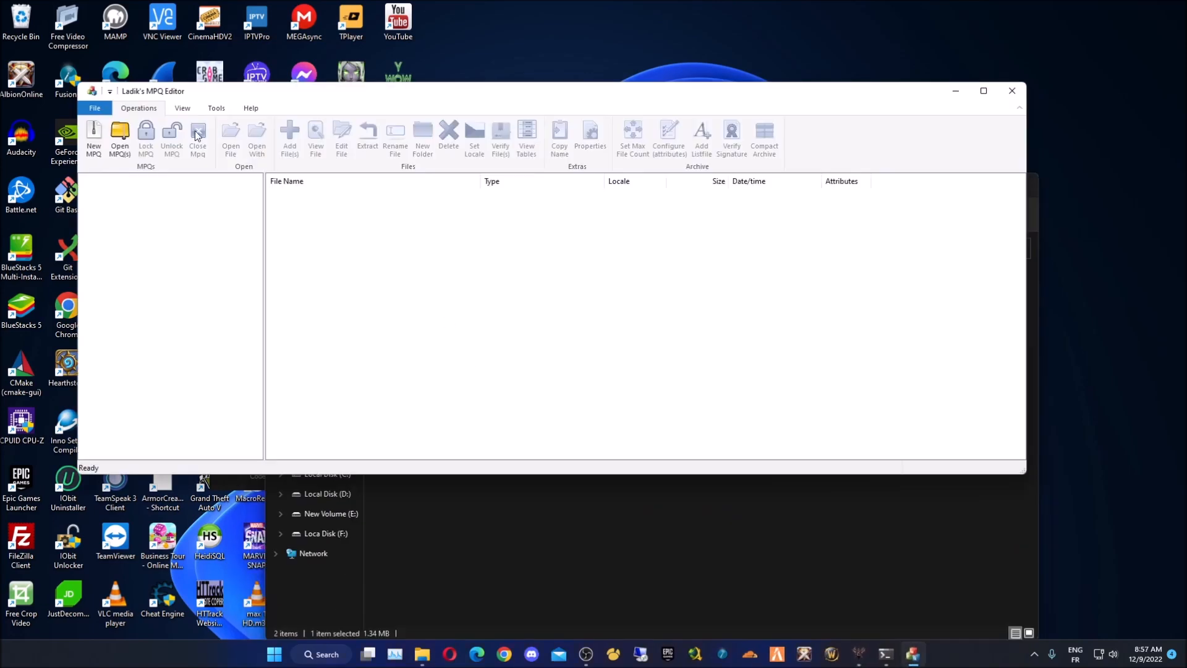
- Create a new MPQ archive saved as Patch-A.MPQ with the default wizard options
{"action": "left_click", "coordinate": [93, 137]}
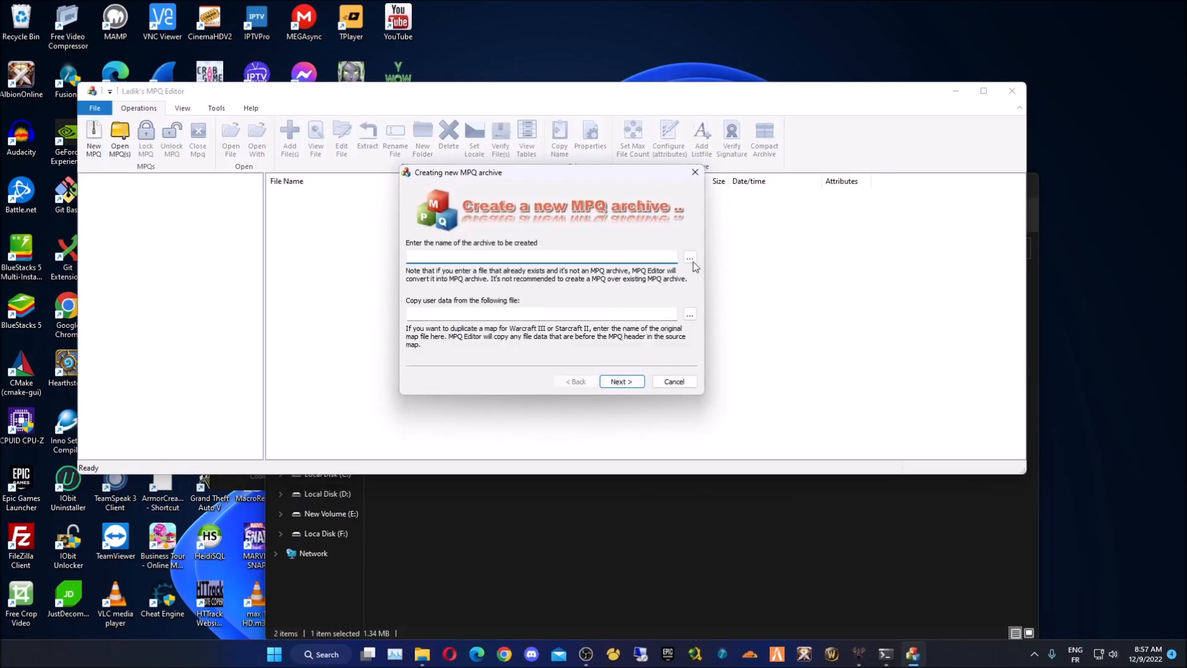
{"action": "left_click", "coordinate": [691, 258]}
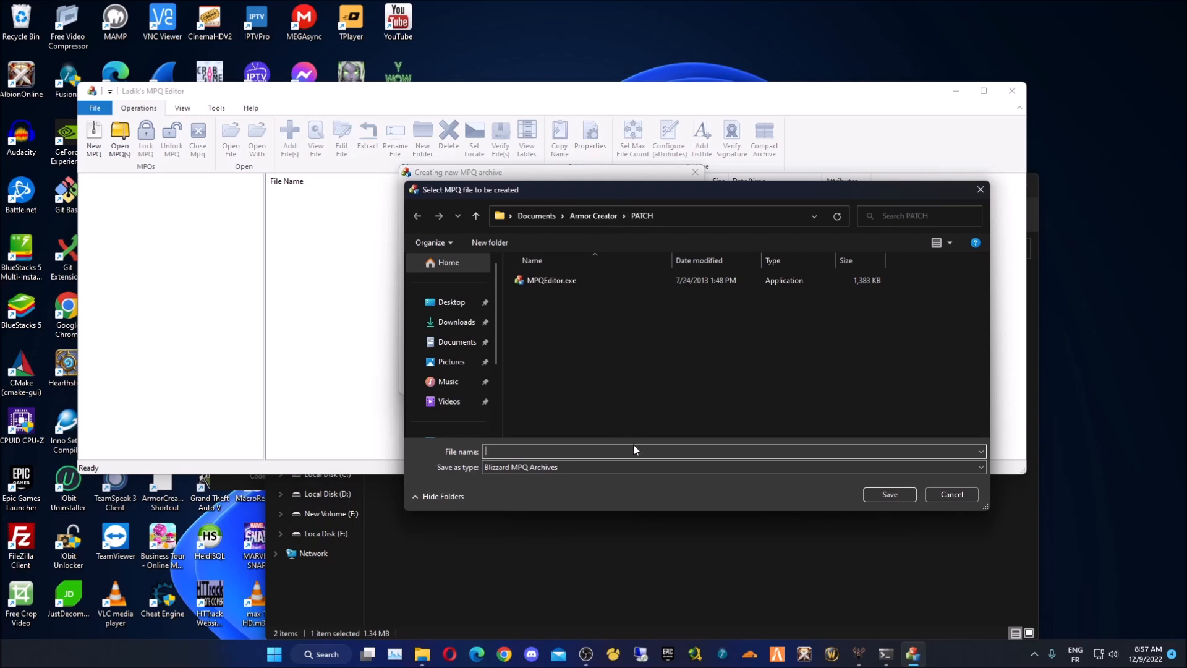
{"action": "type", "text": "Patch-A.MPQ"}
{"action": "key", "text": "Return"}
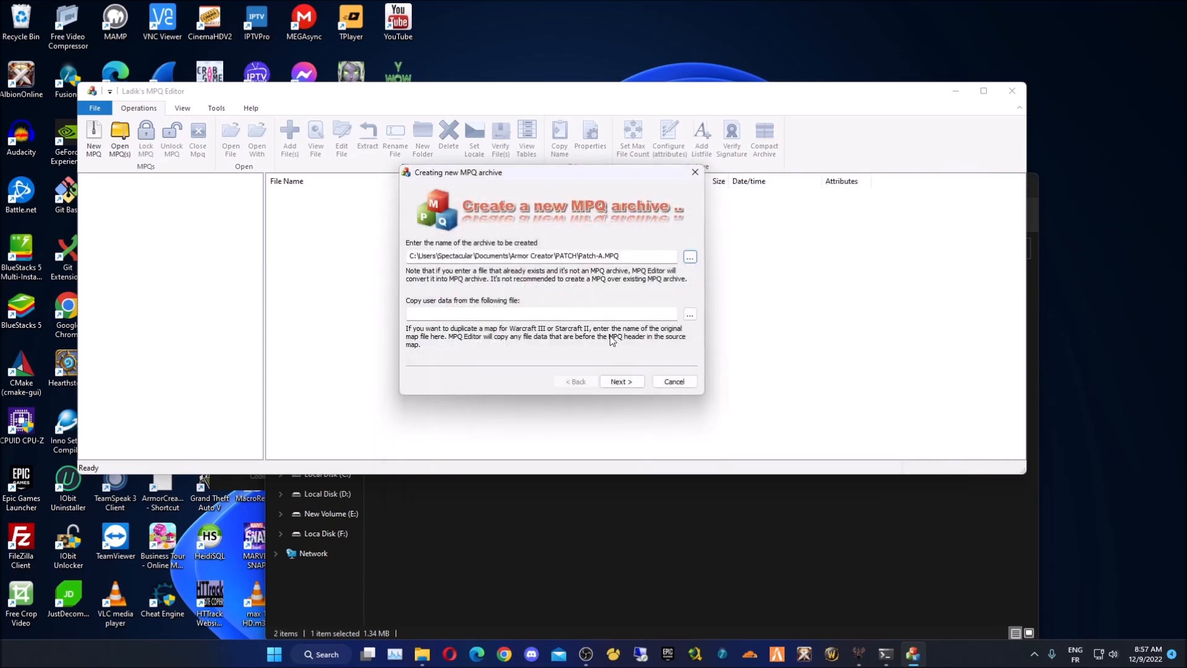
{"action": "left_click", "coordinate": [626, 382]}
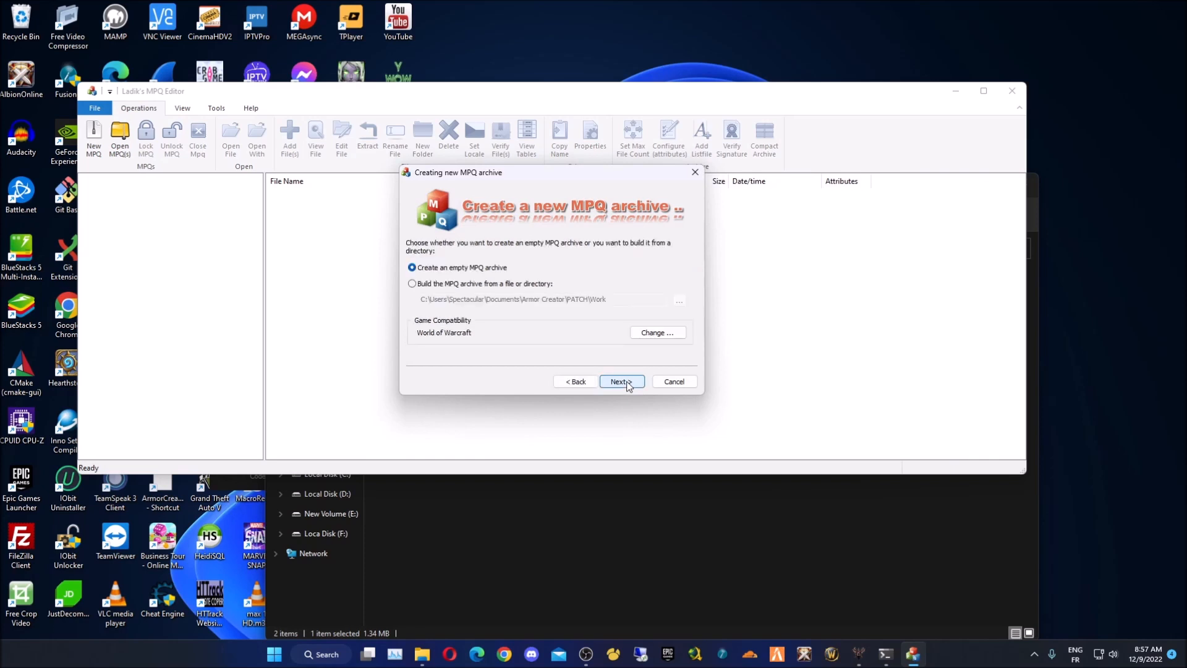
{"action": "left_click", "coordinate": [621, 381]}
{"action": "left_click", "coordinate": [622, 381]}
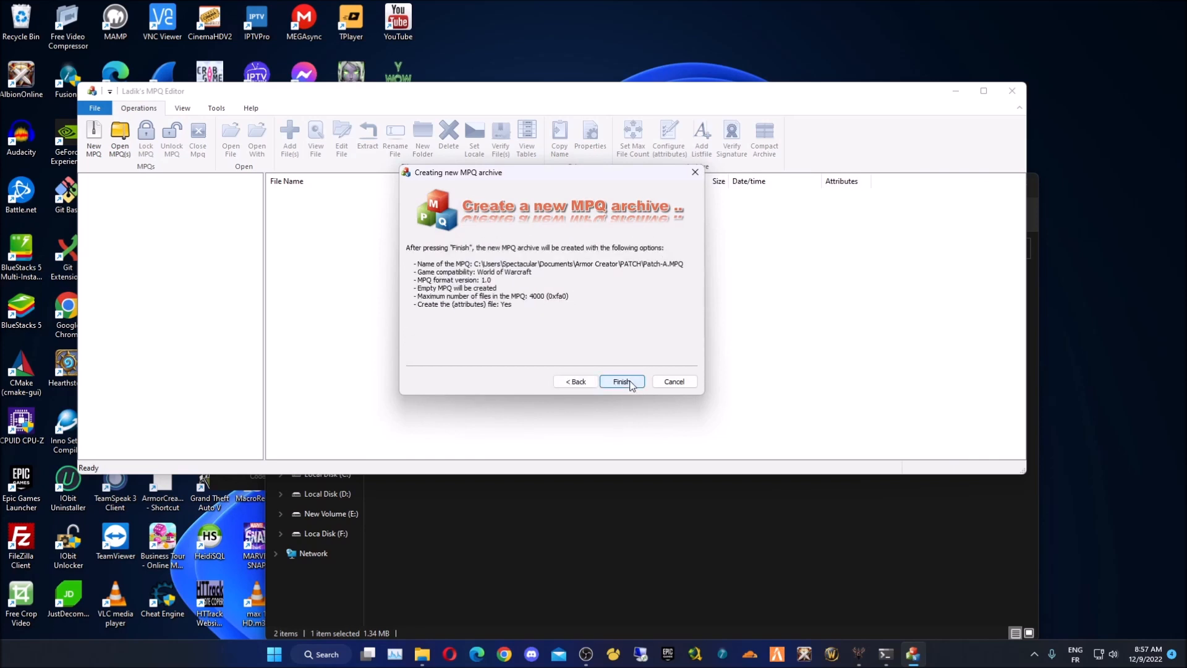
{"action": "left_click", "coordinate": [621, 382]}
- Add a DBFilesClient folder to the archive and drag item.dbc from PATCH into it
{"action": "left_click", "coordinate": [422, 133]}
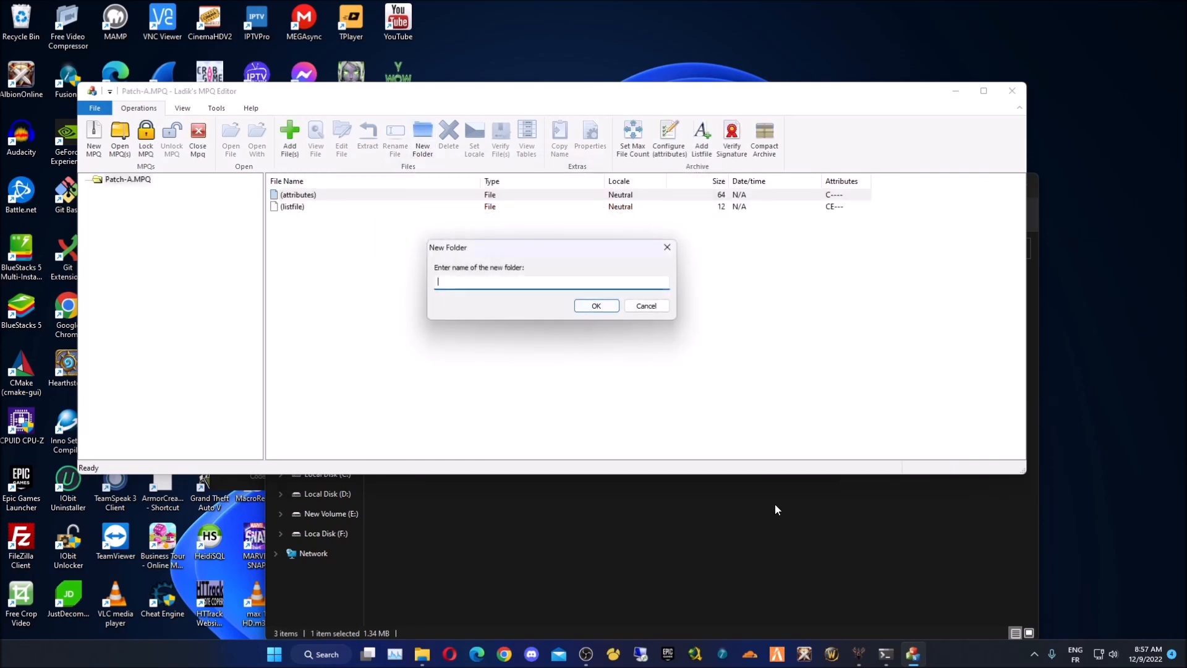
{"action": "type", "text": "DBFilesClient"}
{"action": "key", "text": "Return"}
{"action": "left_click", "coordinate": [637, 496]}
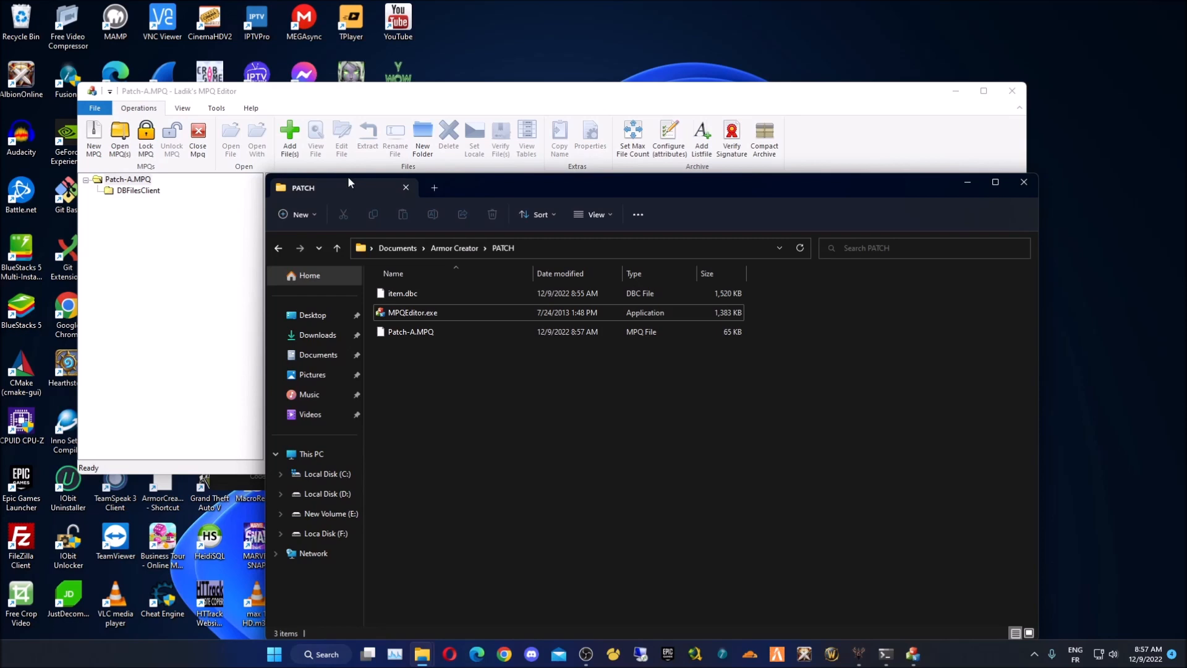
{"action": "left_click_drag", "start_coordinate": [535, 187], "coordinate": [516, 265]}
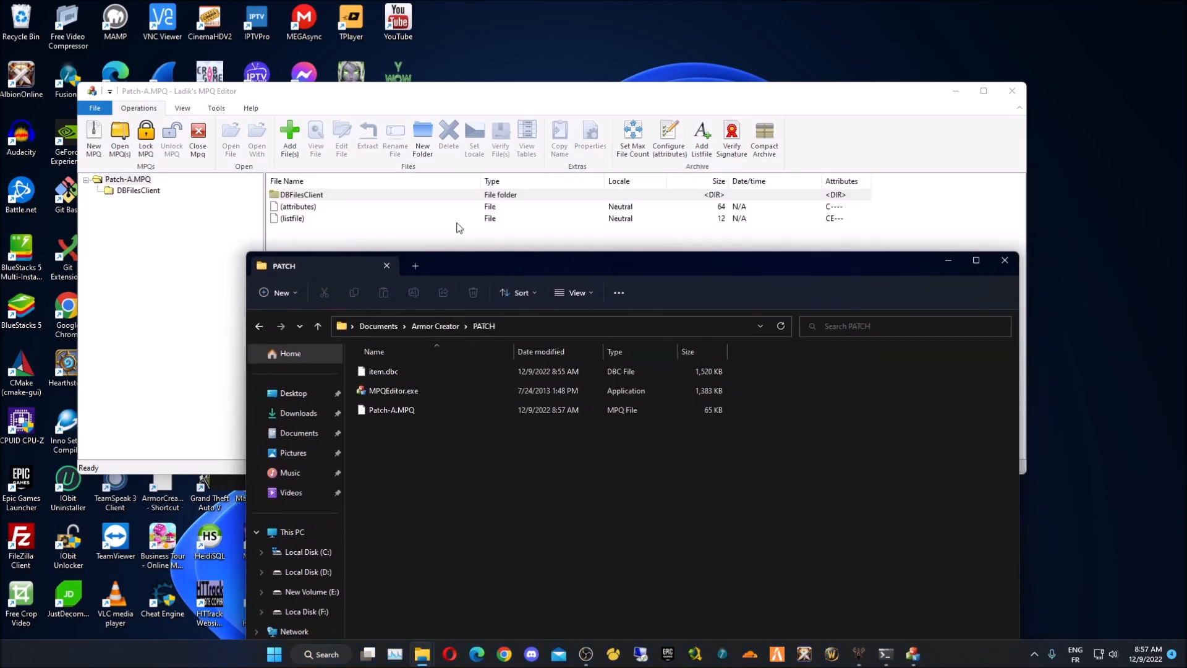
{"action": "double_click", "coordinate": [387, 195]}
{"action": "left_click", "coordinate": [462, 518]}
{"action": "left_click_drag", "start_coordinate": [405, 373], "coordinate": [447, 297]}
{"action": "left_click_drag", "start_coordinate": [385, 377], "coordinate": [427, 246]}
- Close the Patch-A.MPQ archive and exit Ladik's MPQ Editor
{"action": "left_click", "coordinate": [198, 146]}
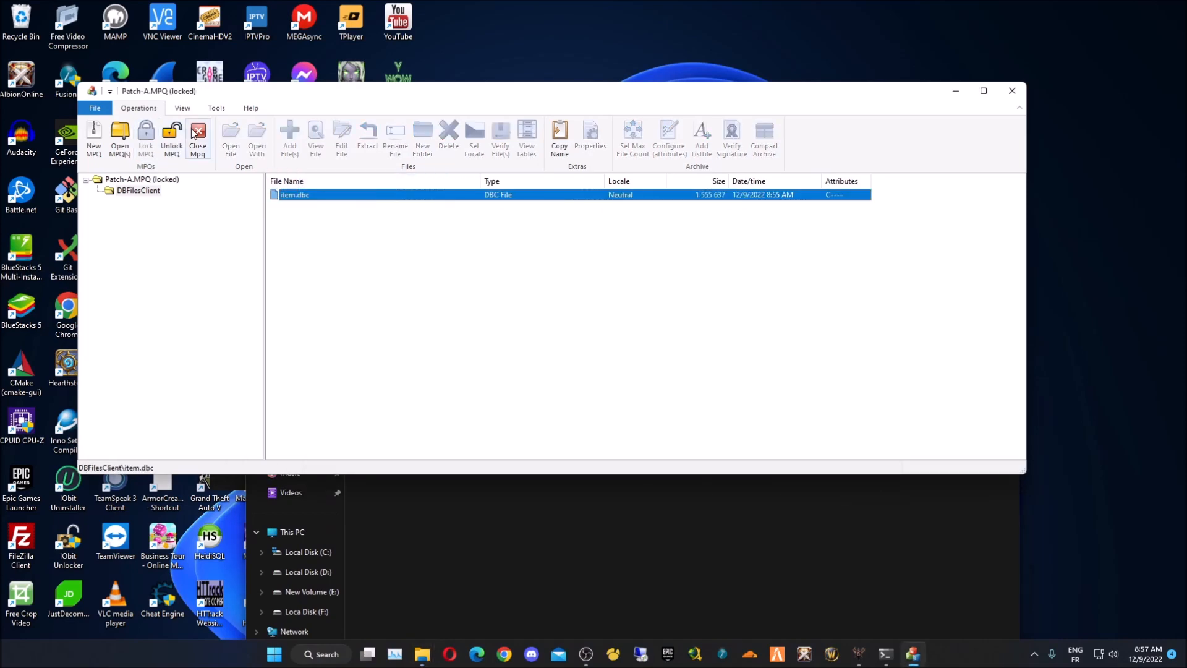
{"action": "left_click", "coordinate": [1011, 92]}
{"action": "left_click", "coordinate": [363, 390]}
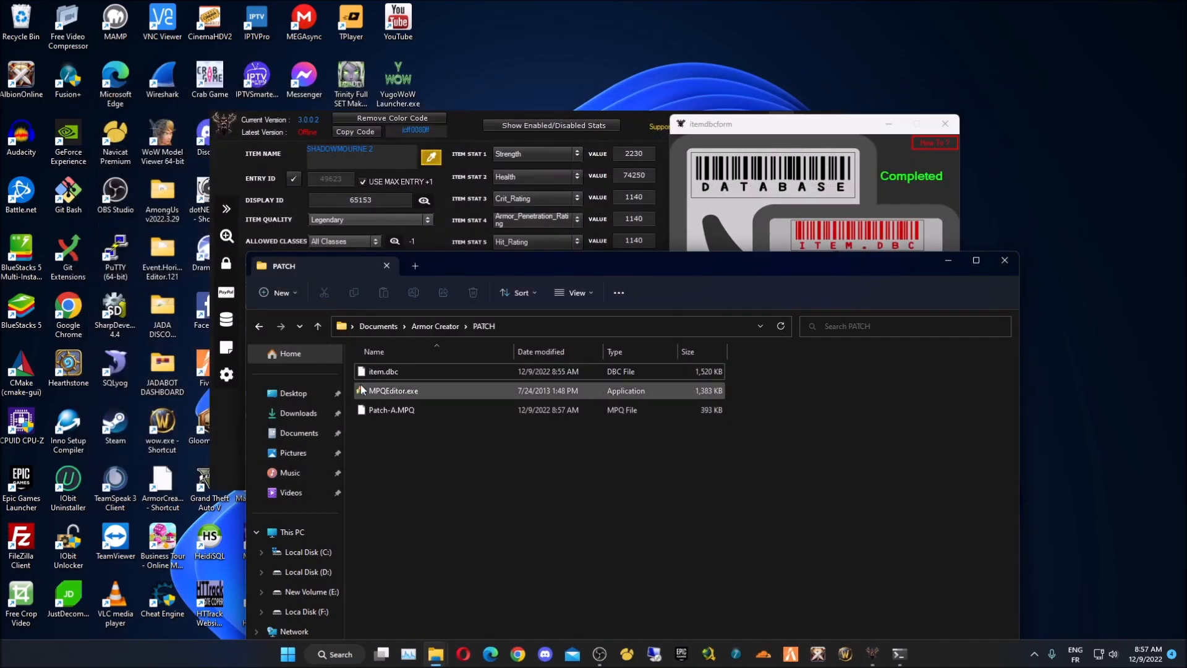
- Copy Patch-A.MPQ from PATCH into the E:\wotlk 3.3.5 client\yugo\Data folder
{"action": "left_click", "coordinate": [399, 410]}
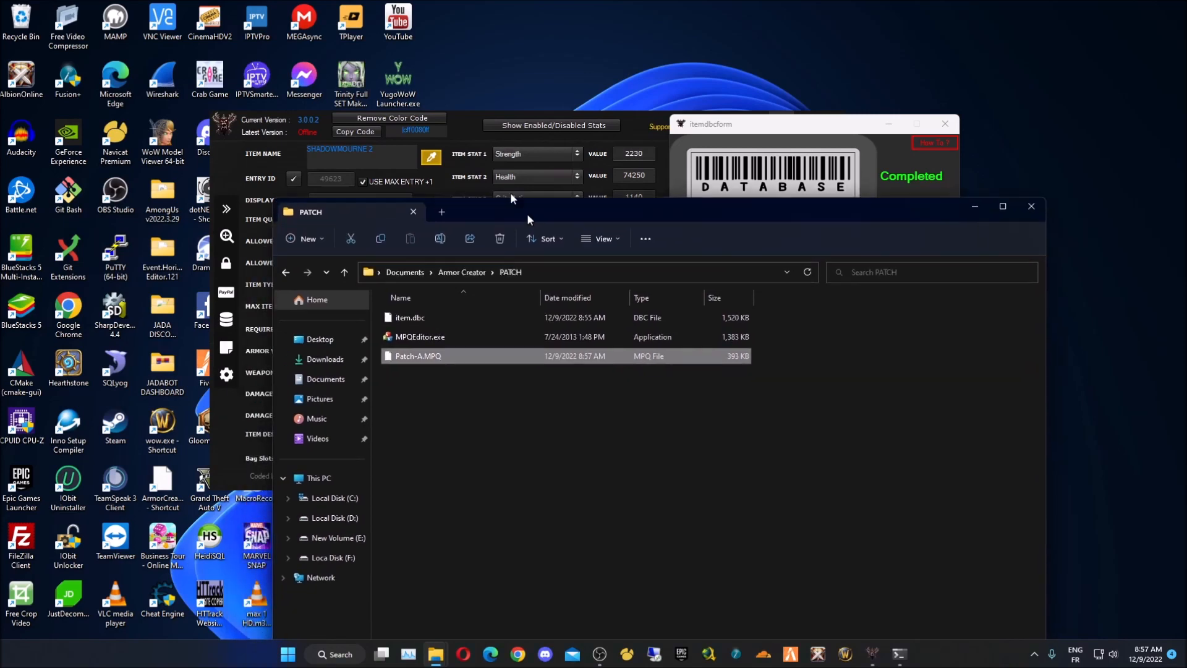
{"action": "left_click_drag", "start_coordinate": [499, 266], "coordinate": [423, 96]}
{"action": "left_click_drag", "start_coordinate": [392, 198], "coordinate": [857, 84]}
{"action": "scroll", "coordinate": [624, 181], "scroll_direction": "up", "scroll_amount": 1}
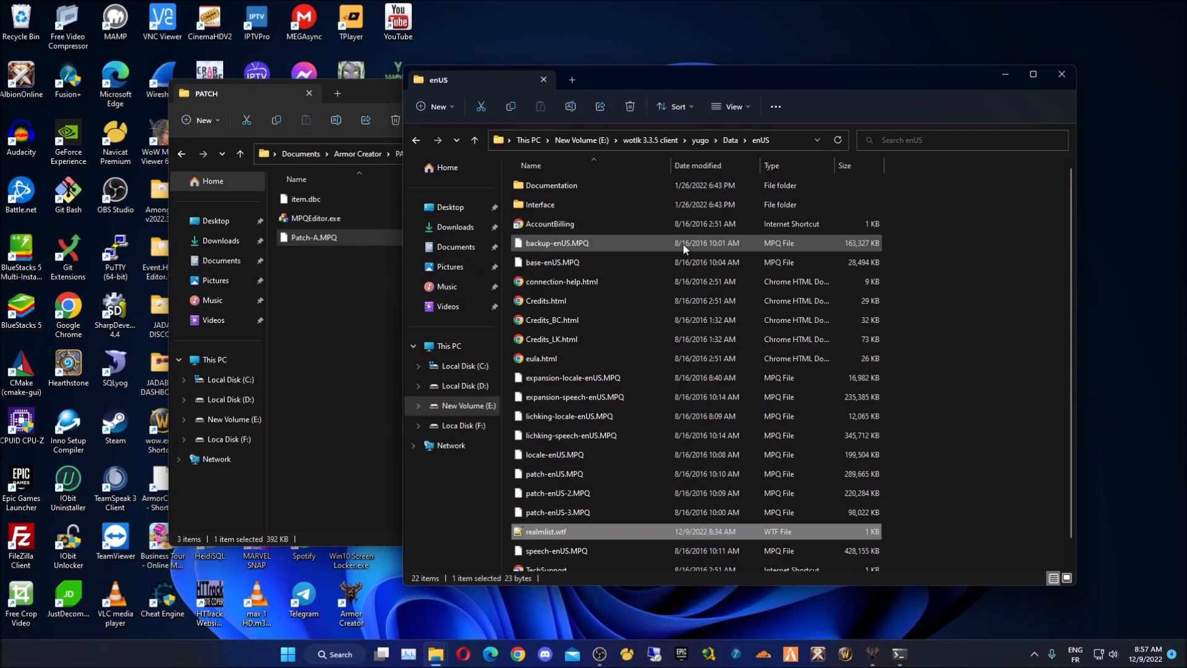
{"action": "left_click", "coordinate": [700, 140]}
{"action": "double_click", "coordinate": [571, 205]}
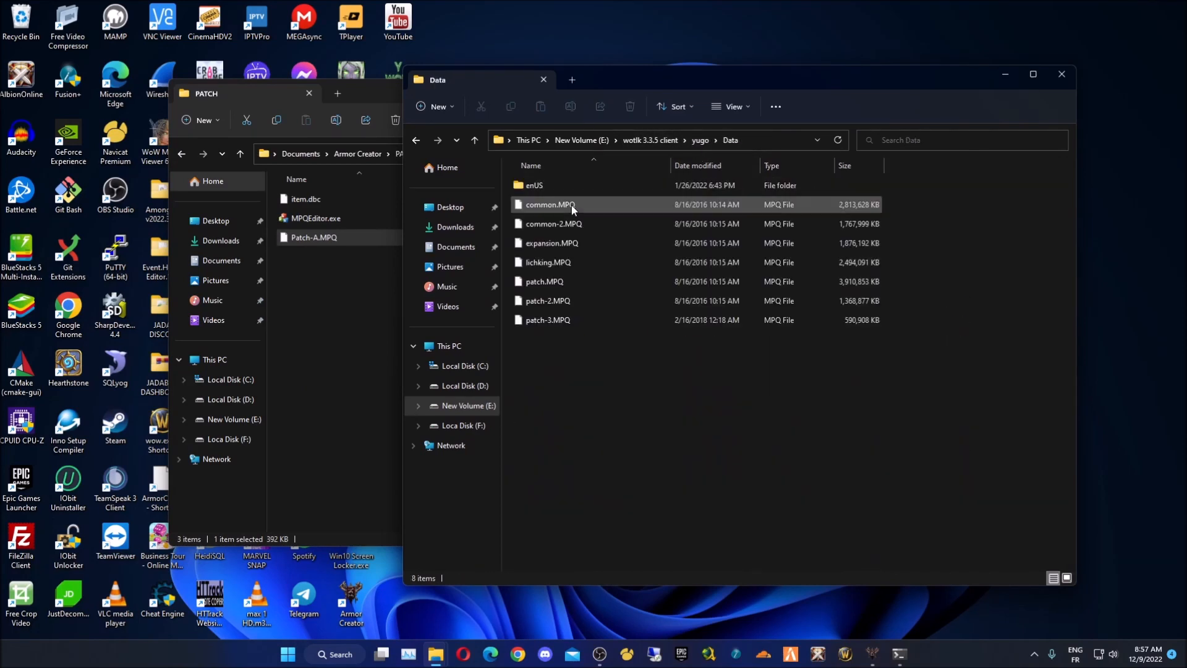
{"action": "left_click", "coordinate": [702, 140]}
{"action": "left_click", "coordinate": [552, 189]}
{"action": "double_click", "coordinate": [547, 204]}
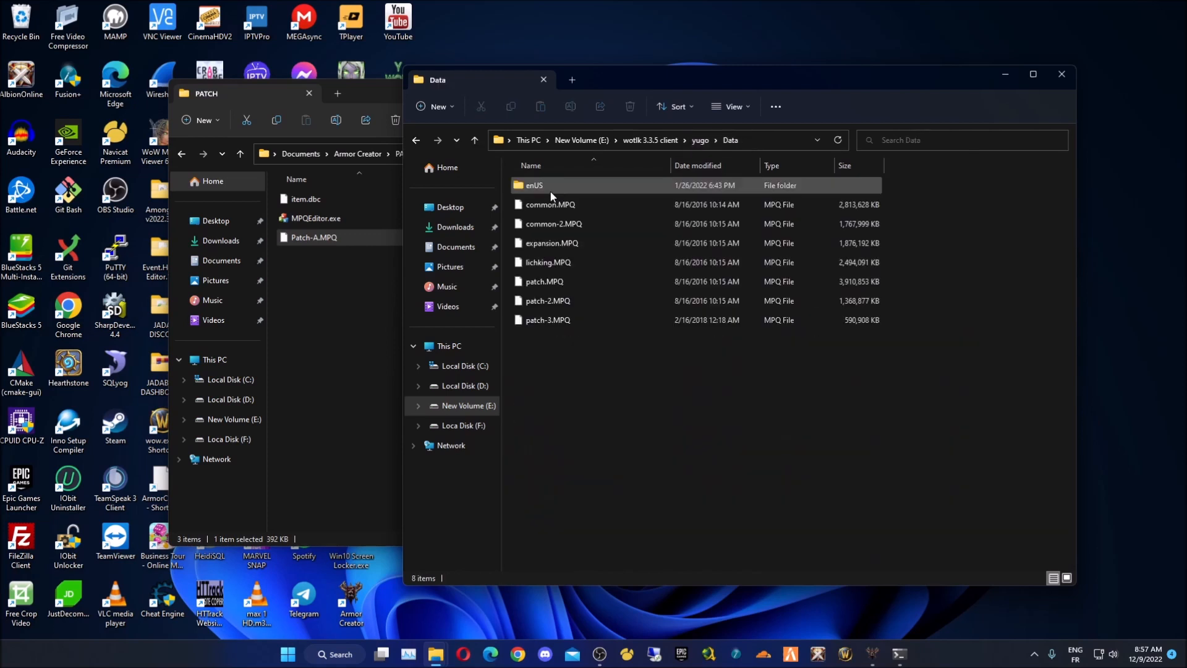
{"action": "left_click_drag", "start_coordinate": [339, 235], "coordinate": [614, 399]}
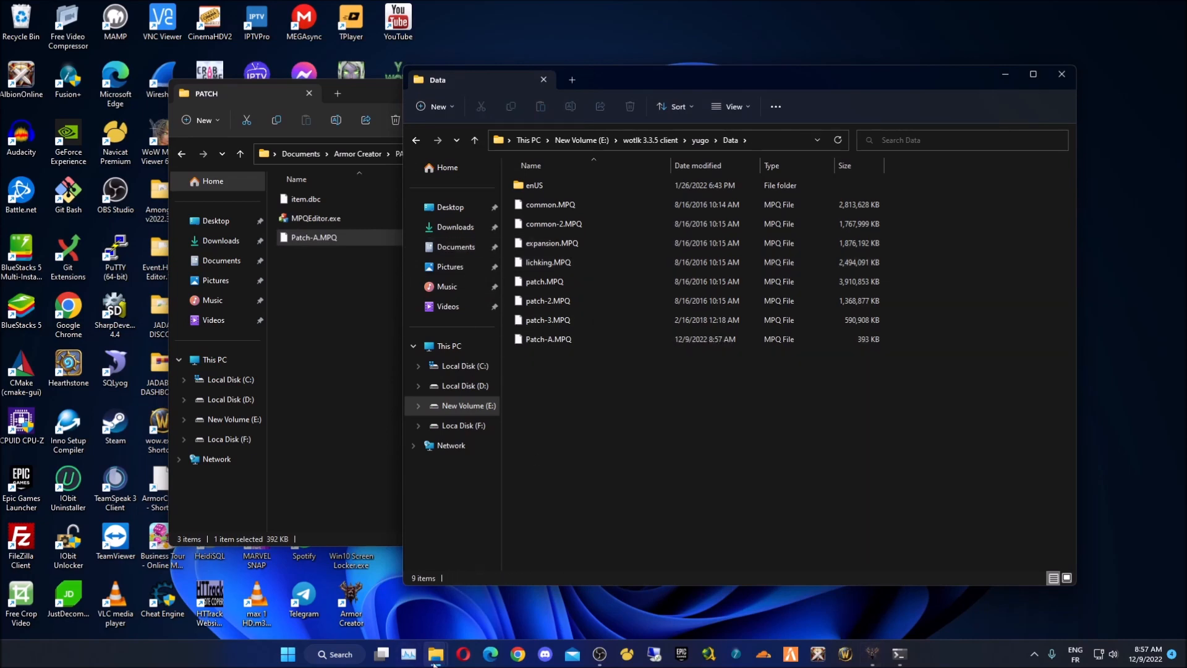
- Start the servers with _EmuCoreCraft - Restarter.bat, allow firewall access, and launch World of Warcraft
{"action": "mouse_move", "coordinate": [435, 654]}
{"action": "left_click", "coordinate": [313, 584]}
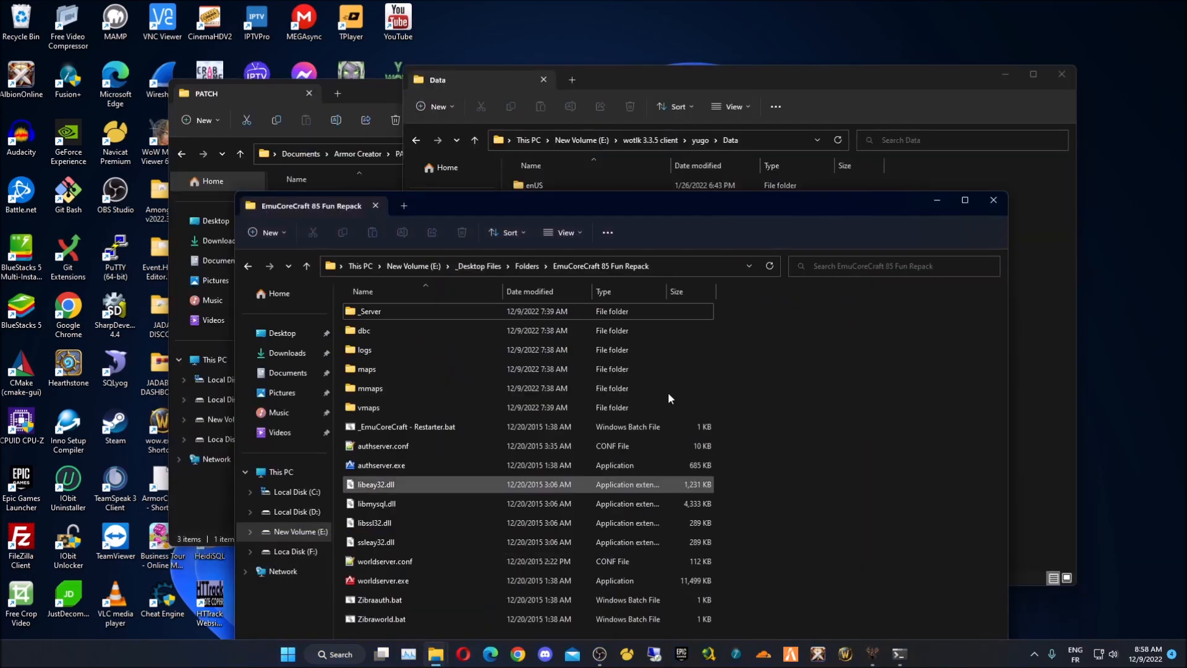
{"action": "double_click", "coordinate": [423, 431]}
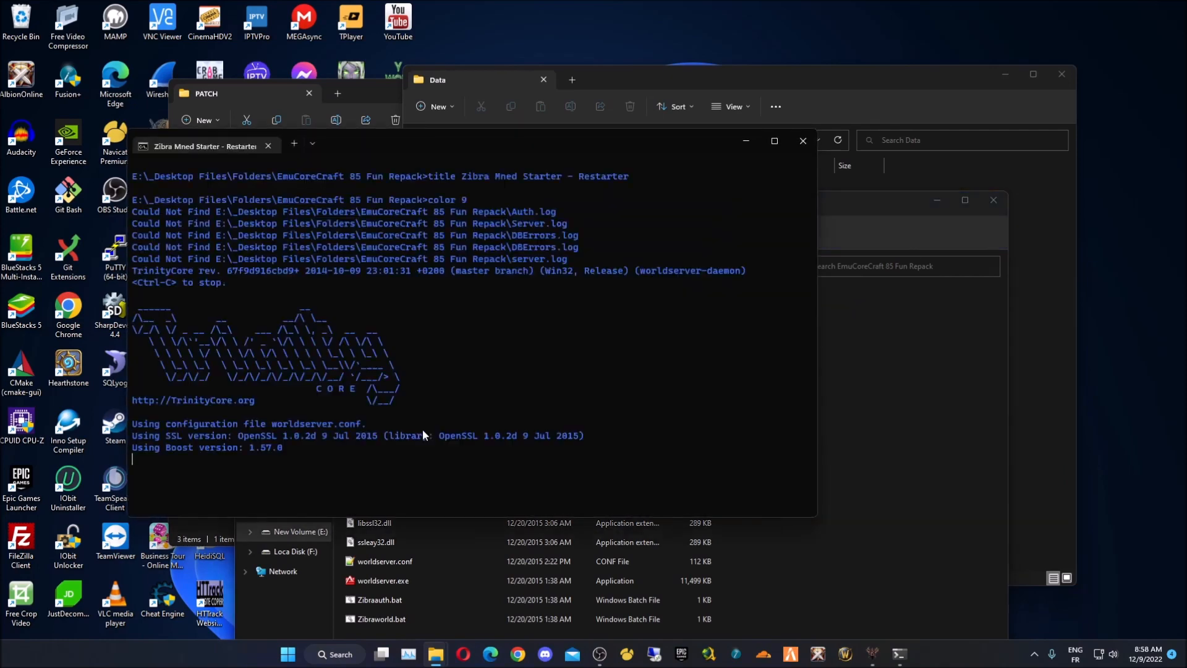
{"action": "left_click", "coordinate": [645, 437]}
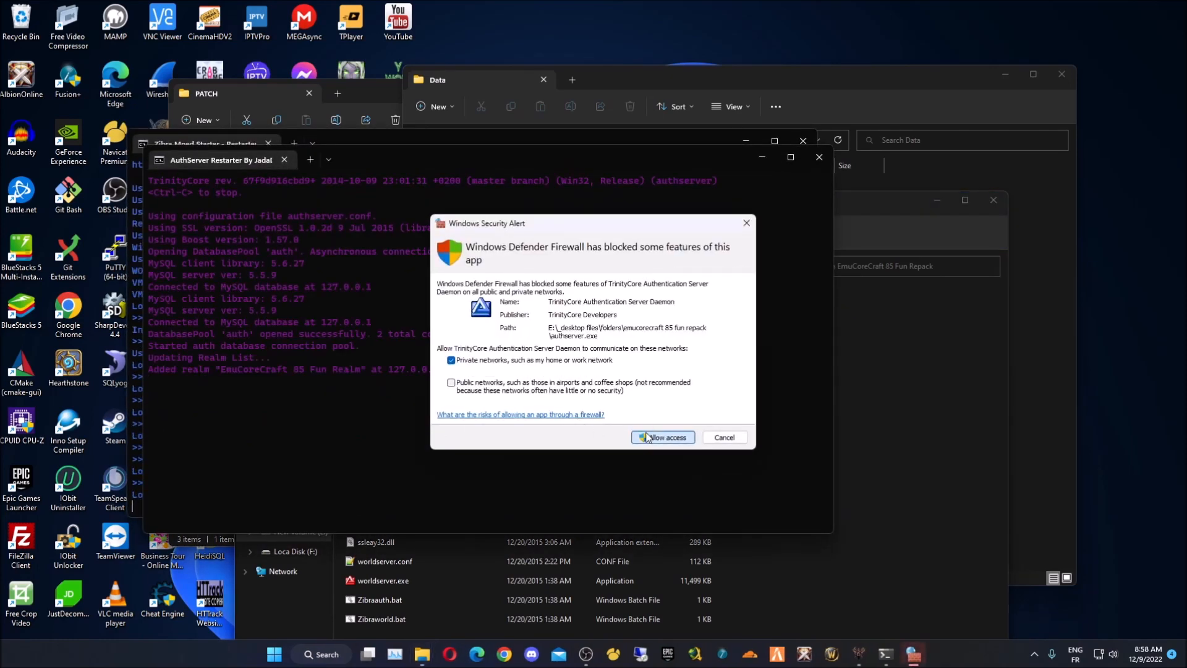
{"action": "left_click", "coordinate": [373, 140]}
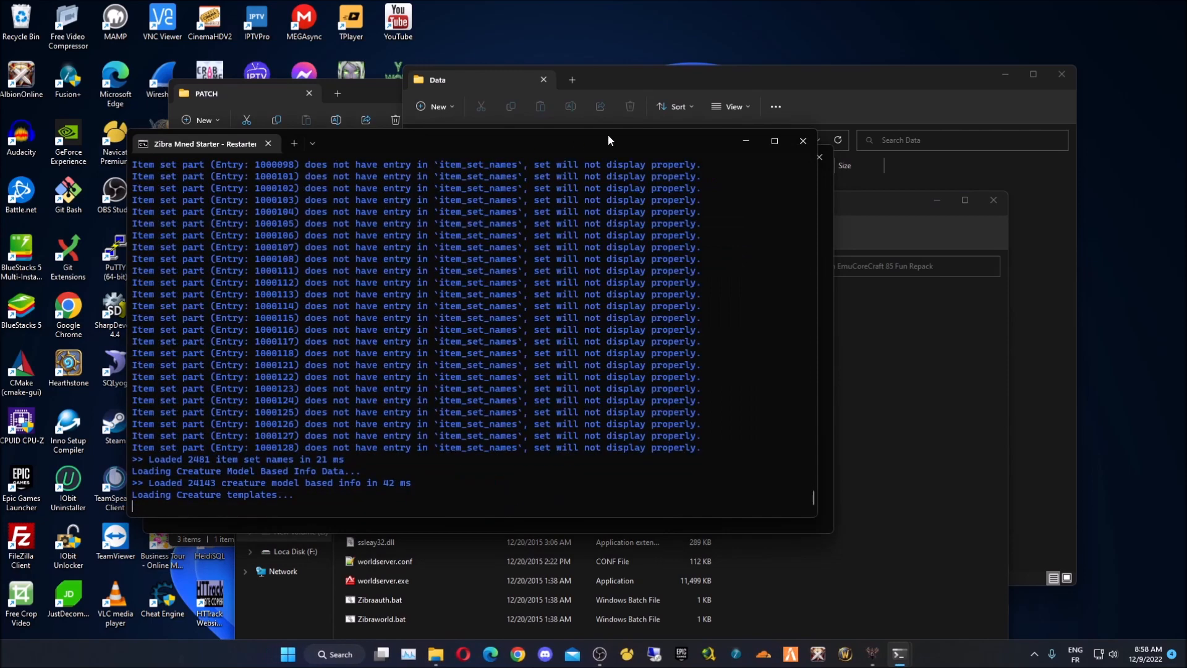
{"action": "left_click", "coordinate": [845, 654]}
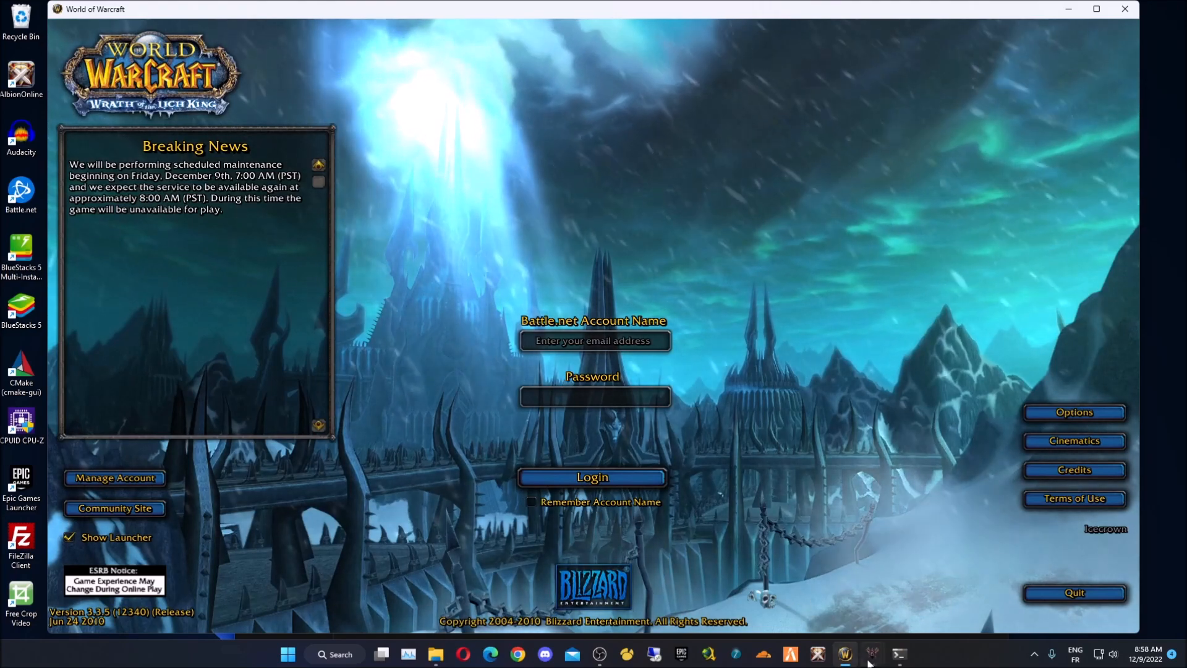
- Allow the world server through the firewall and attempt a login as admin
{"action": "mouse_move", "coordinate": [873, 663]}
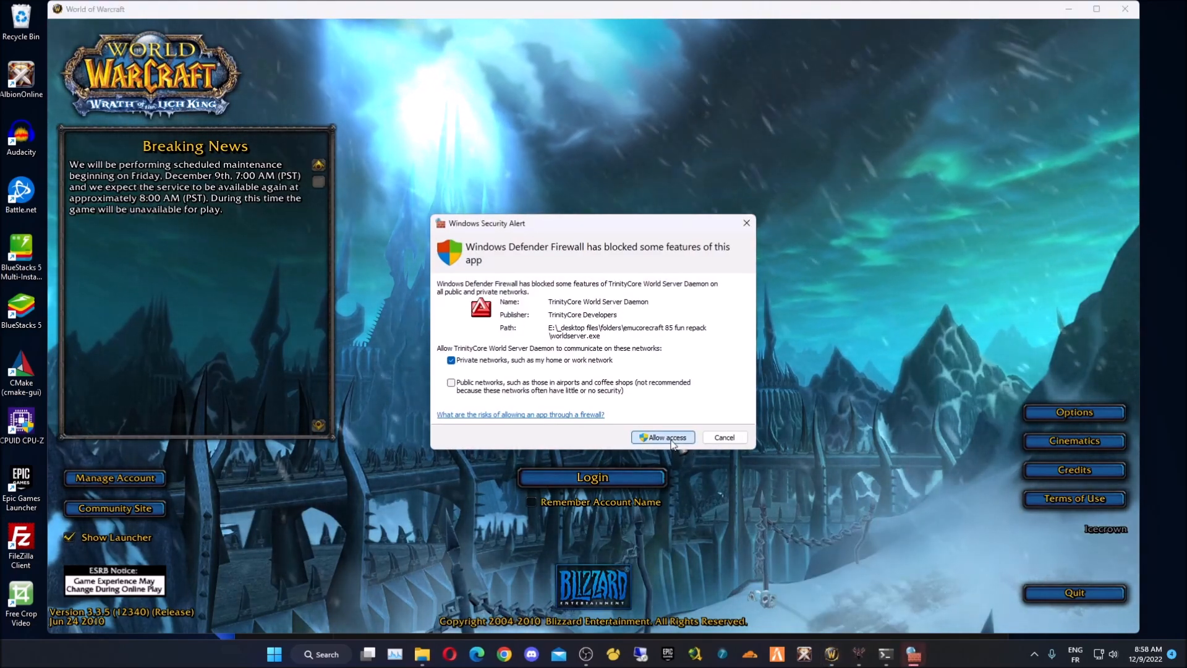
{"action": "left_click", "coordinate": [671, 439]}
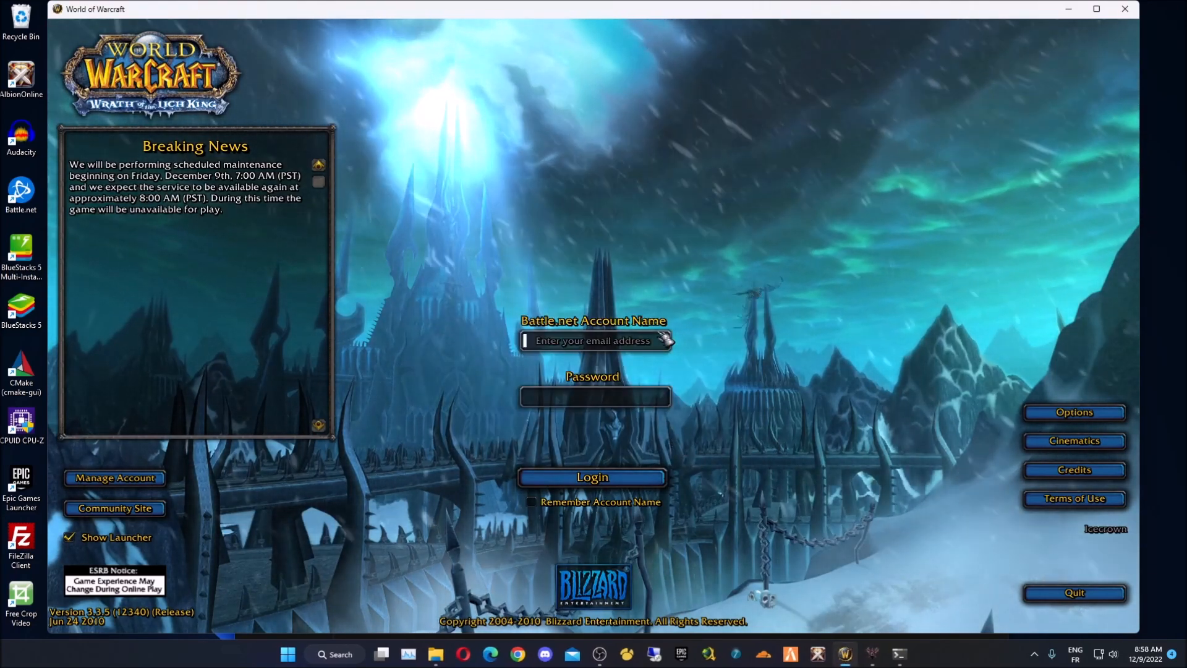
{"action": "type", "text": "admin"}
{"action": "key", "text": "Tab"}
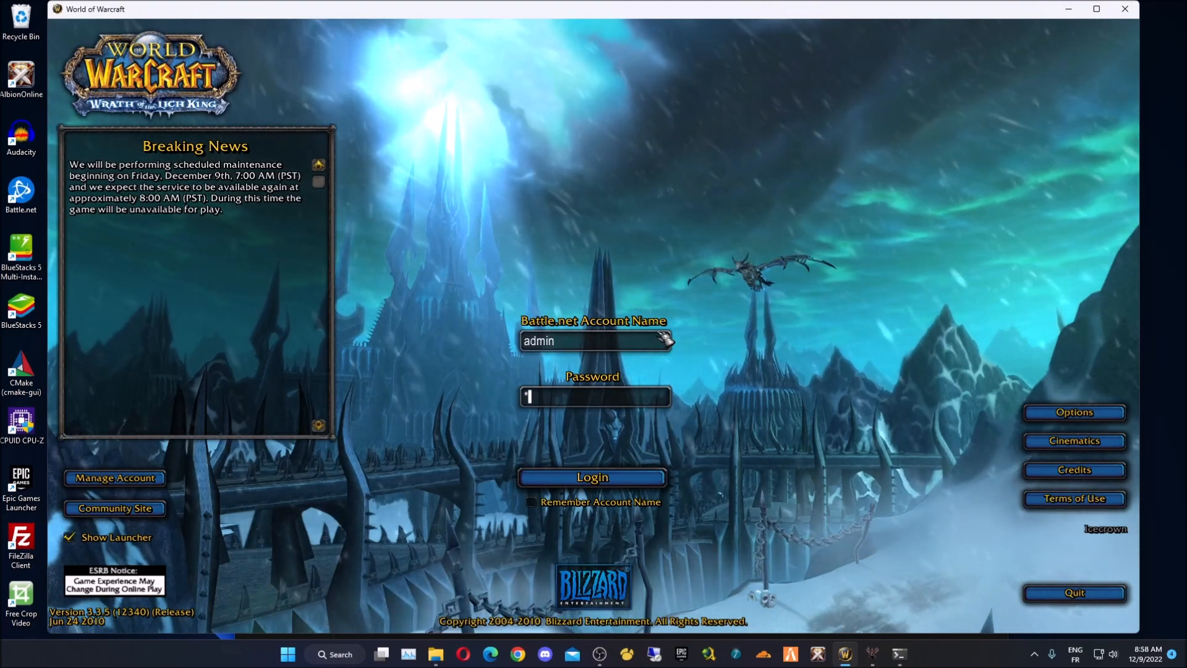
{"action": "key", "text": "Return"}
{"action": "key", "text": "Return"}
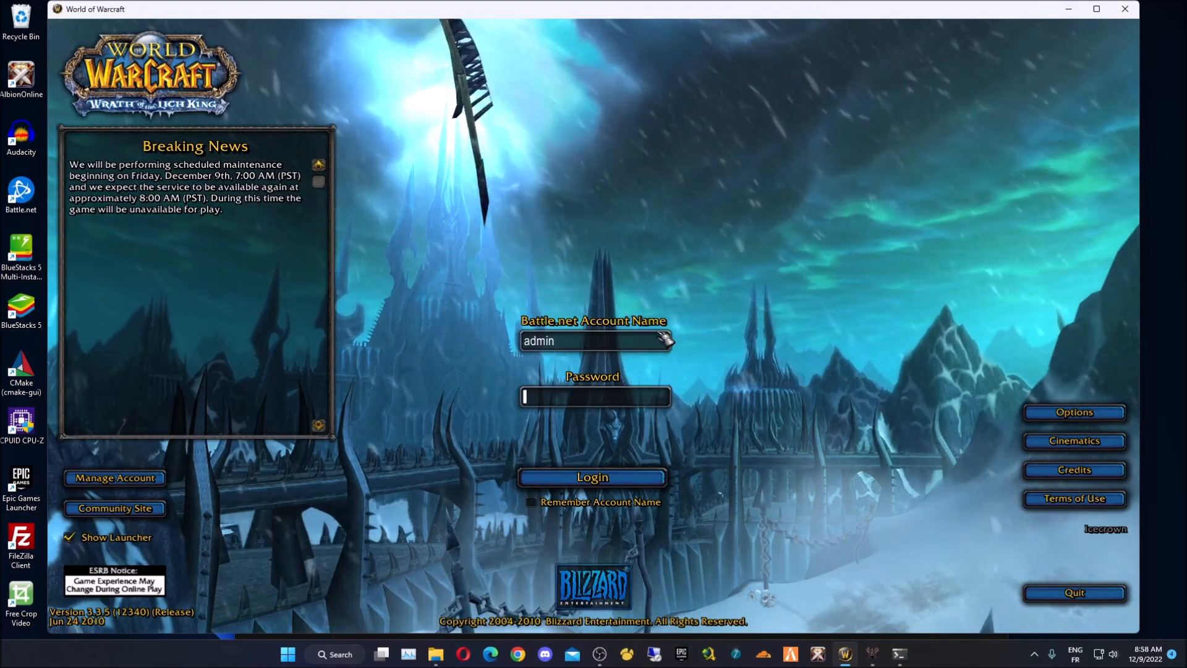
- Try logging in with the previous account name and its password
{"action": "left_click", "coordinate": [665, 338]}
{"action": "key", "text": "BackSpace"}
{"action": "key", "text": "BackSpace"}
{"action": "key", "text": "BackSpace"}
{"action": "key", "text": "BackSpace"}
{"action": "key", "text": "BackSpace"}
{"action": "type", "text": "jadadev"}
{"action": "key", "text": "Tab"}
{"action": "type", "text": "****"}
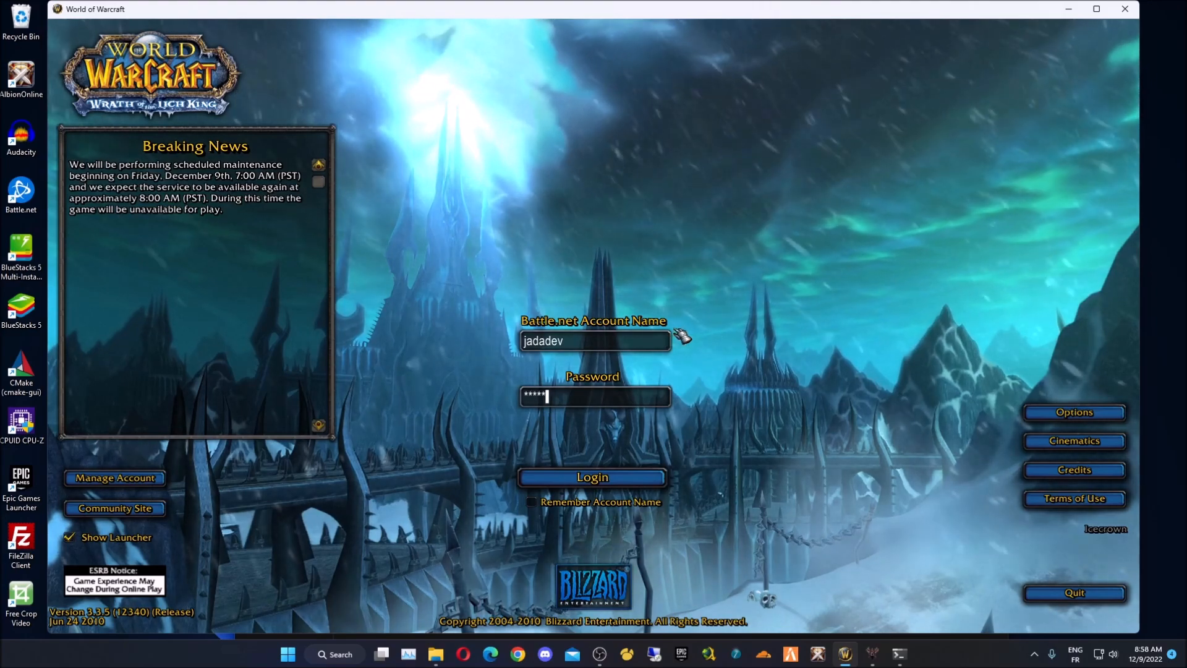
{"action": "key", "text": "Return"}
{"action": "key", "text": "Return"}
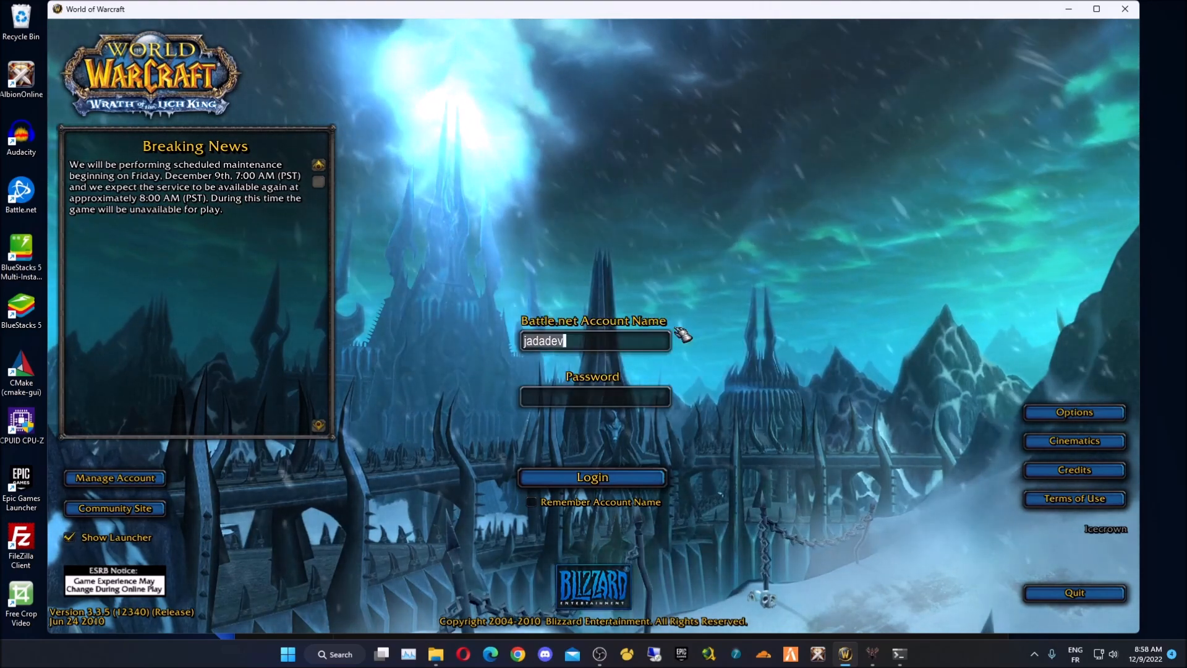
- Retry the login with account name admin and its password, which is rejected
{"action": "key", "text": "BackSpace"}
{"action": "key", "text": "BackSpace"}
{"action": "key", "text": "BackSpace"}
{"action": "key", "text": "BackSpace"}
{"action": "key", "text": "BackSpace"}
{"action": "key", "text": "BackSpace"}
{"action": "key", "text": "BackSpace"}
{"action": "type", "text": "admin"}
{"action": "key", "text": "Tab"}
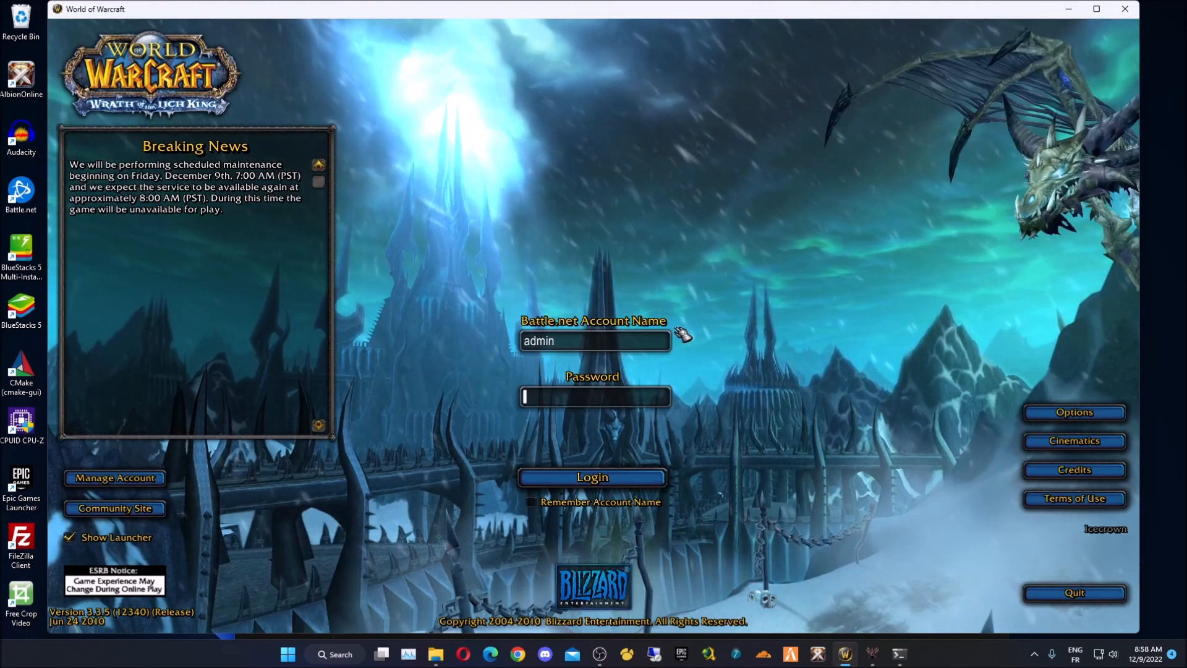
{"action": "type", "text": "*****"}
{"action": "key", "text": "Return"}
{"action": "key", "text": "Return"}
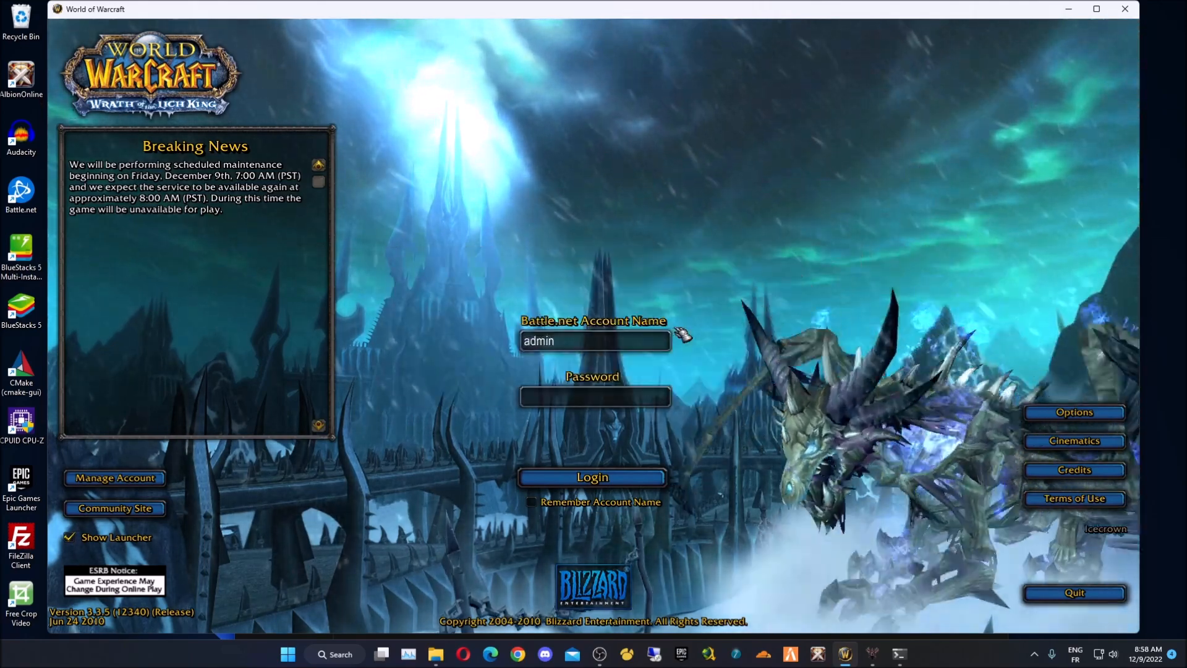
{"action": "mouse_move", "coordinate": [900, 656]}
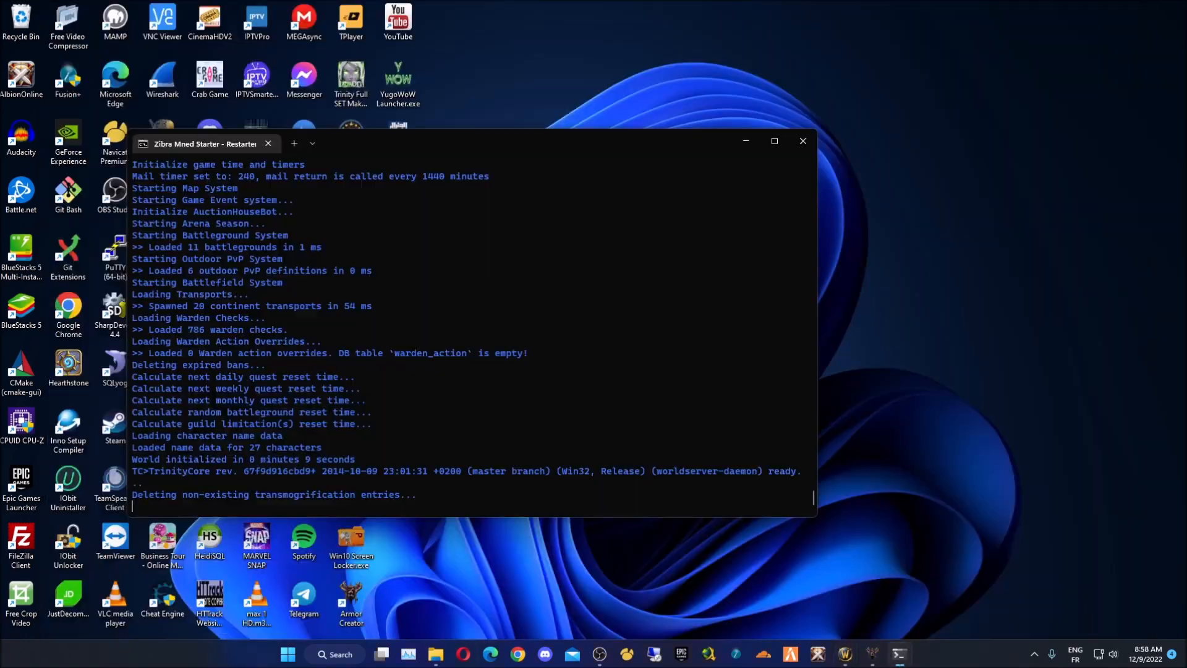
- Run 'account create' for an admin account in the world server console
{"action": "left_click", "coordinate": [993, 603]}
{"action": "type", "text": "ac"}
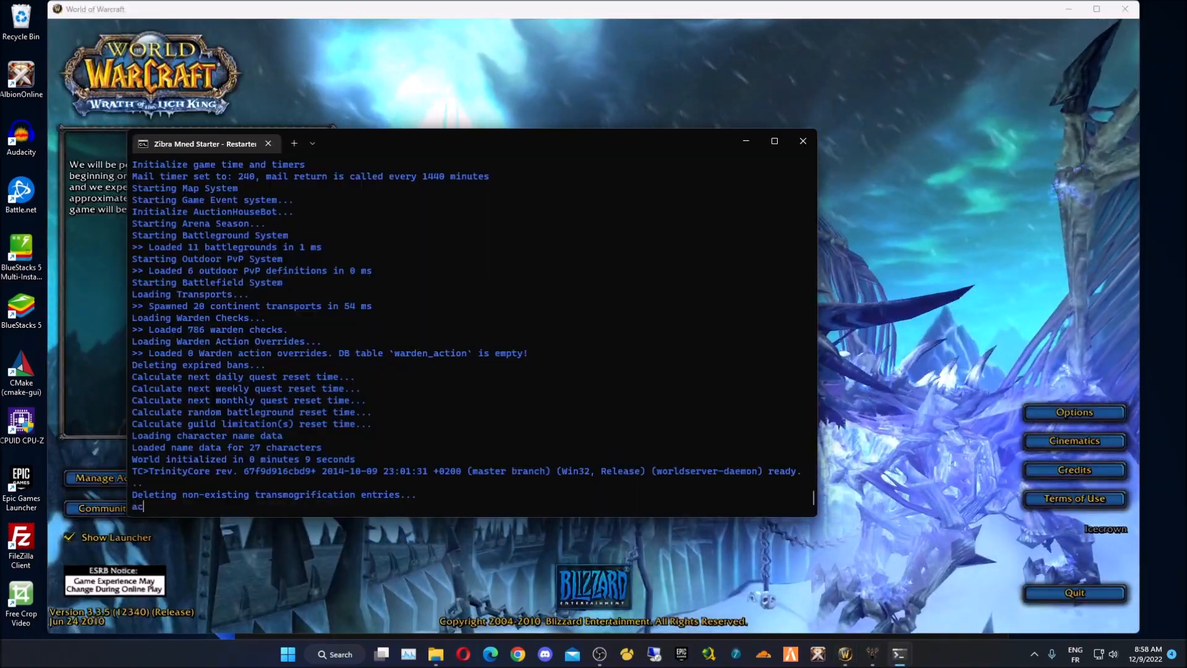
{"action": "type", "text": "count create"}
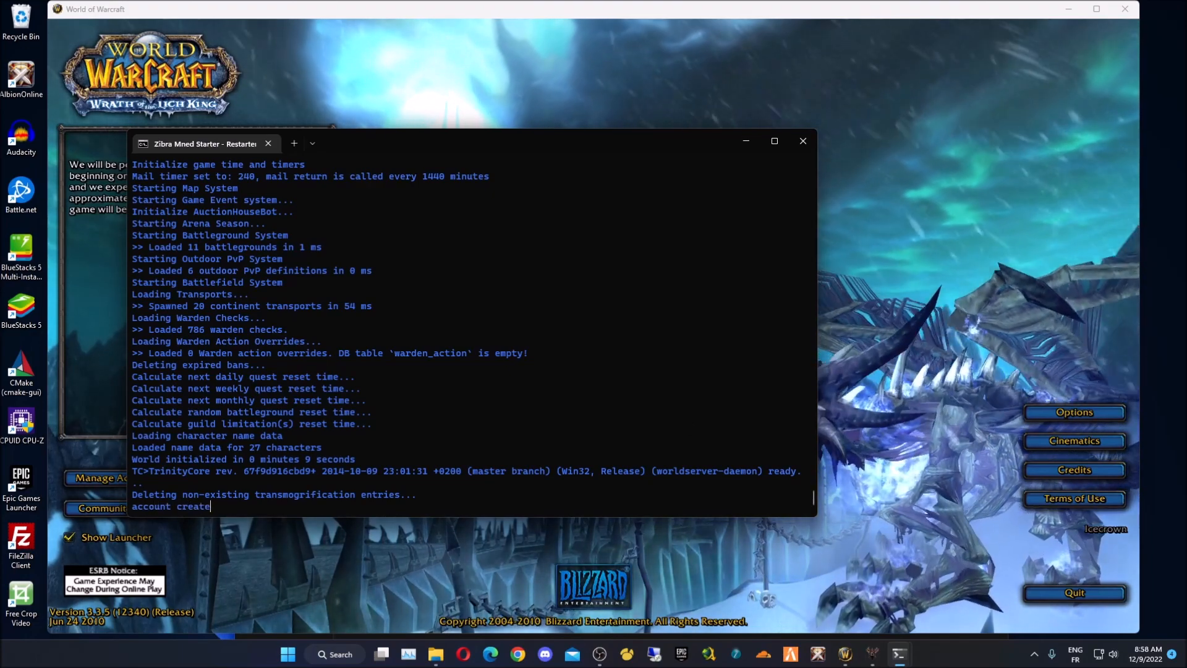
{"action": "type", "text": " admin a"}
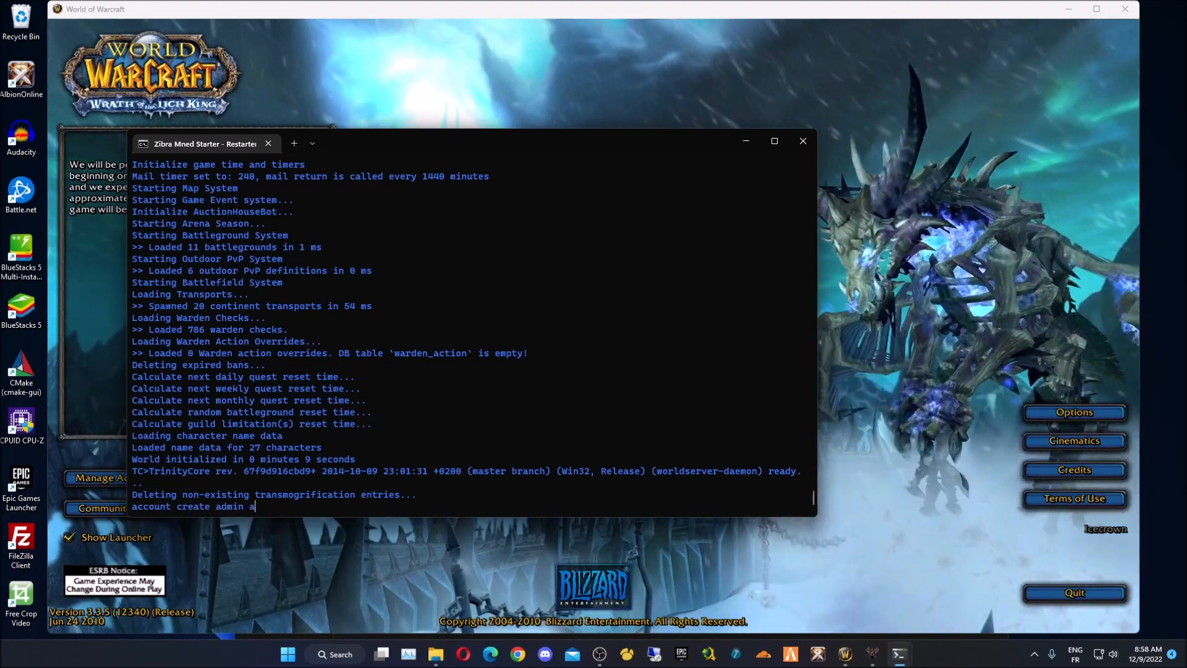
{"action": "type", "text": "dmin"}
{"action": "key", "text": "Return"}
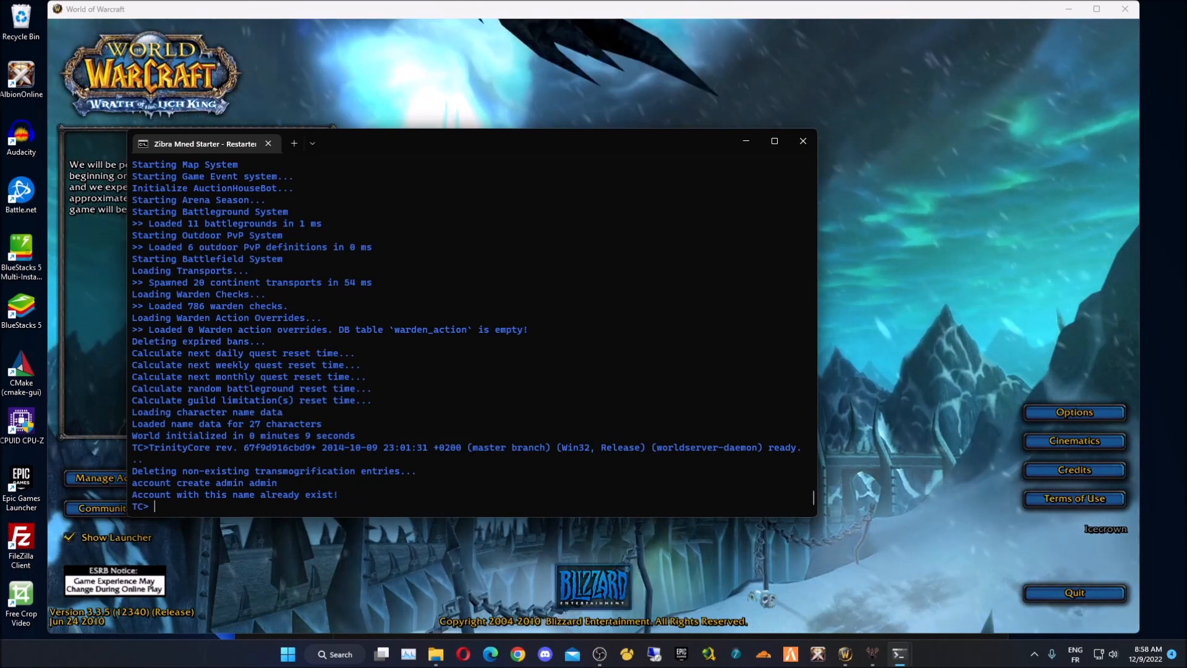
- Reset the admin account's password with 'account set password', then return to the WoW login
{"action": "type", "text": "acco"}
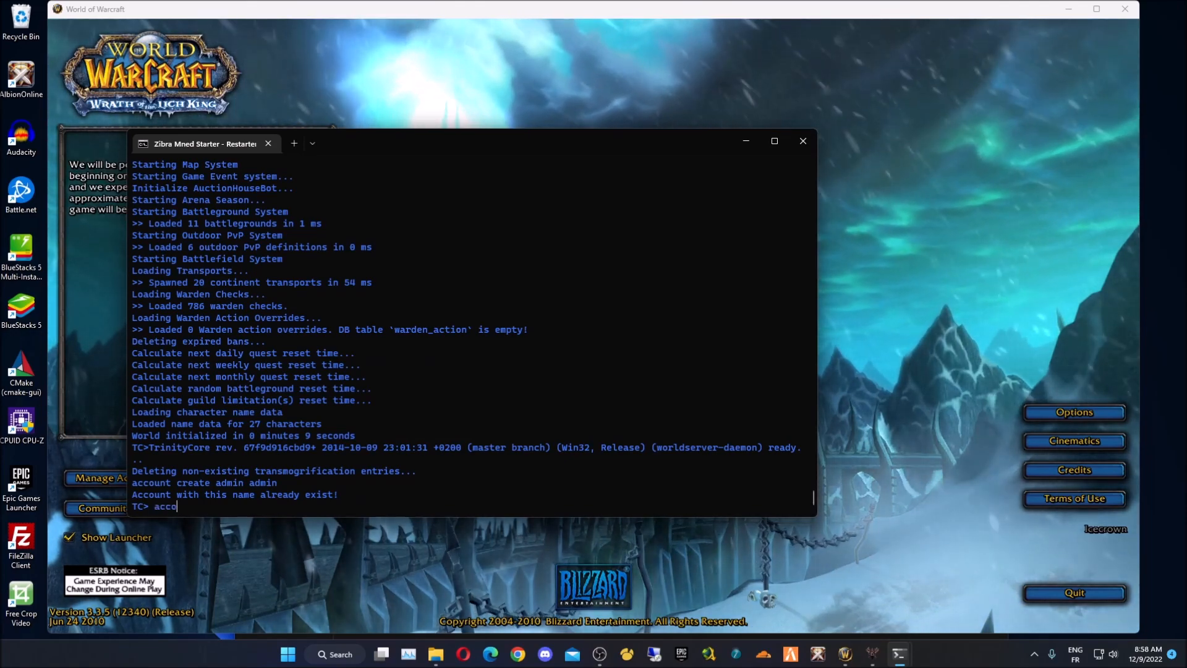
{"action": "type", "text": "unt set"}
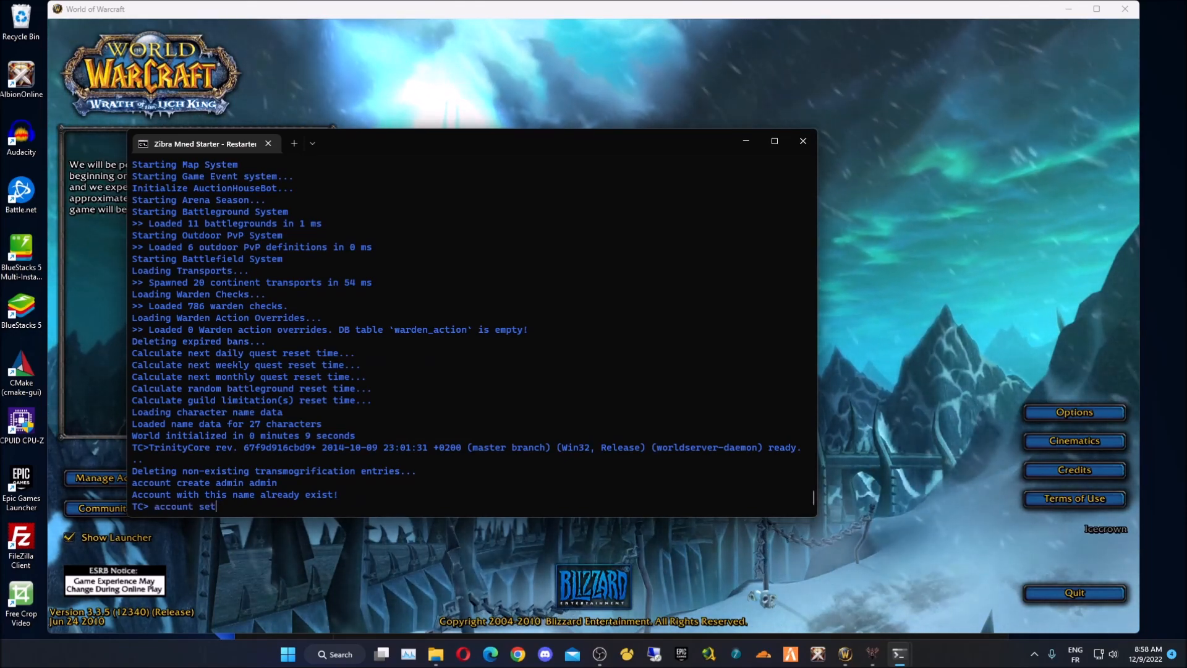
{"action": "type", "text": "pass"}
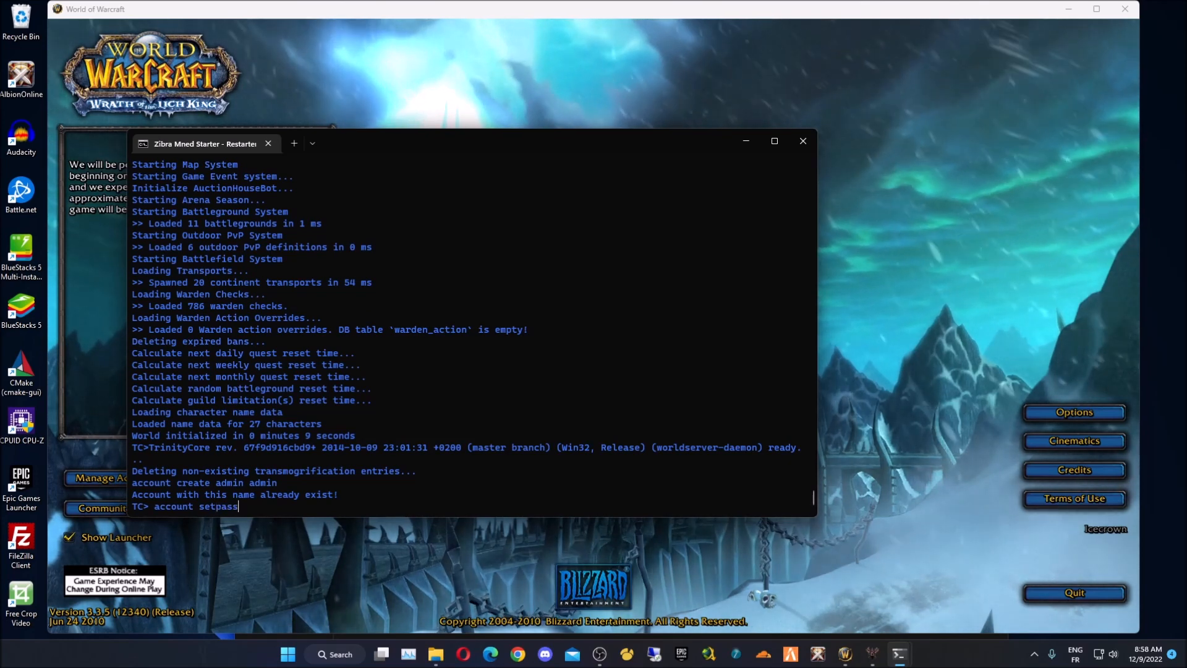
{"action": "key", "text": "BackSpace"}
{"action": "key", "text": "BackSpace"}
{"action": "key", "text": "BackSpace"}
{"action": "key", "text": "BackSpace"}
{"action": "key", "text": "Return"}
{"action": "type", "text": "a"}
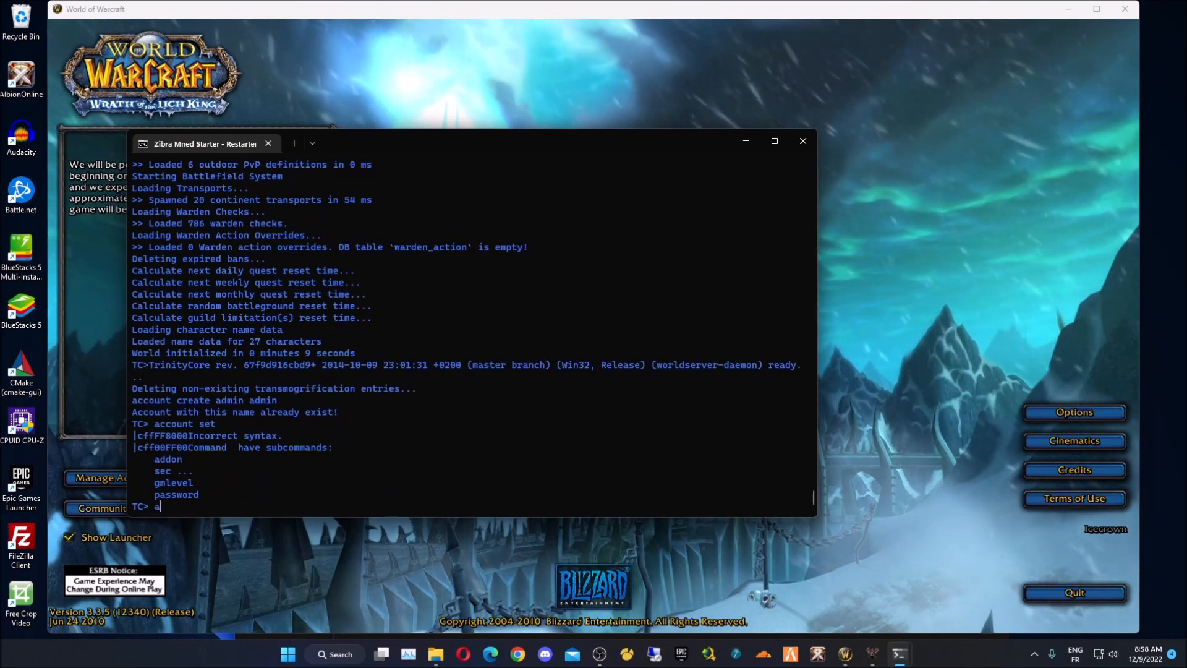
{"action": "type", "text": "ccount "}
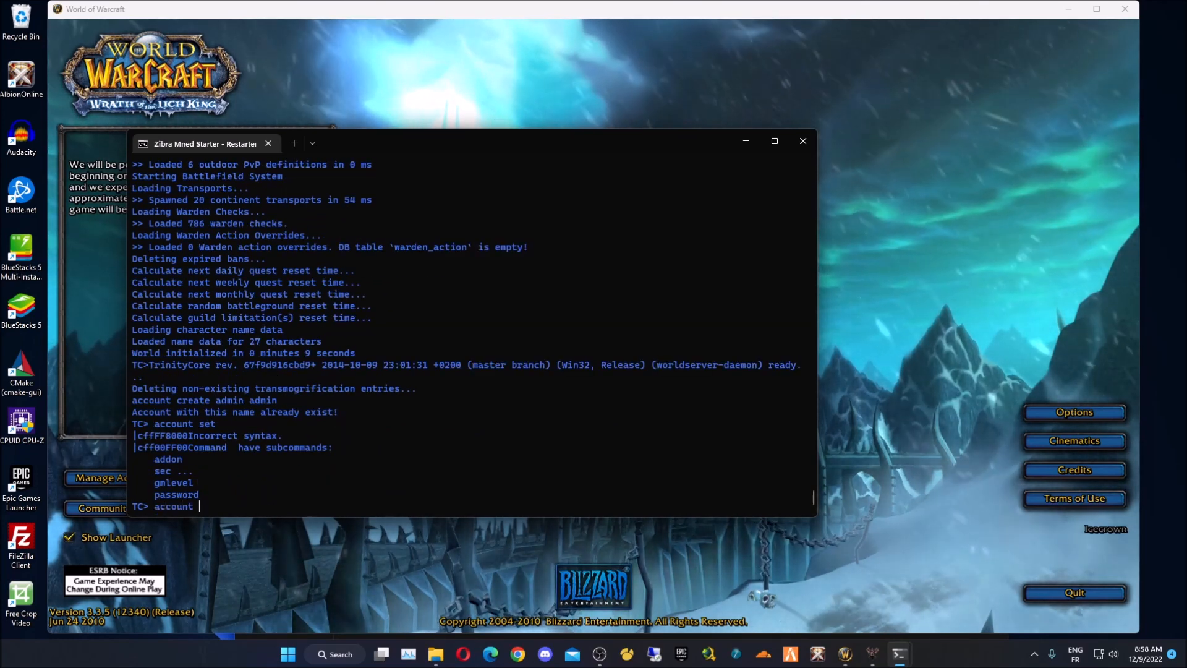
{"action": "type", "text": "set passwo"}
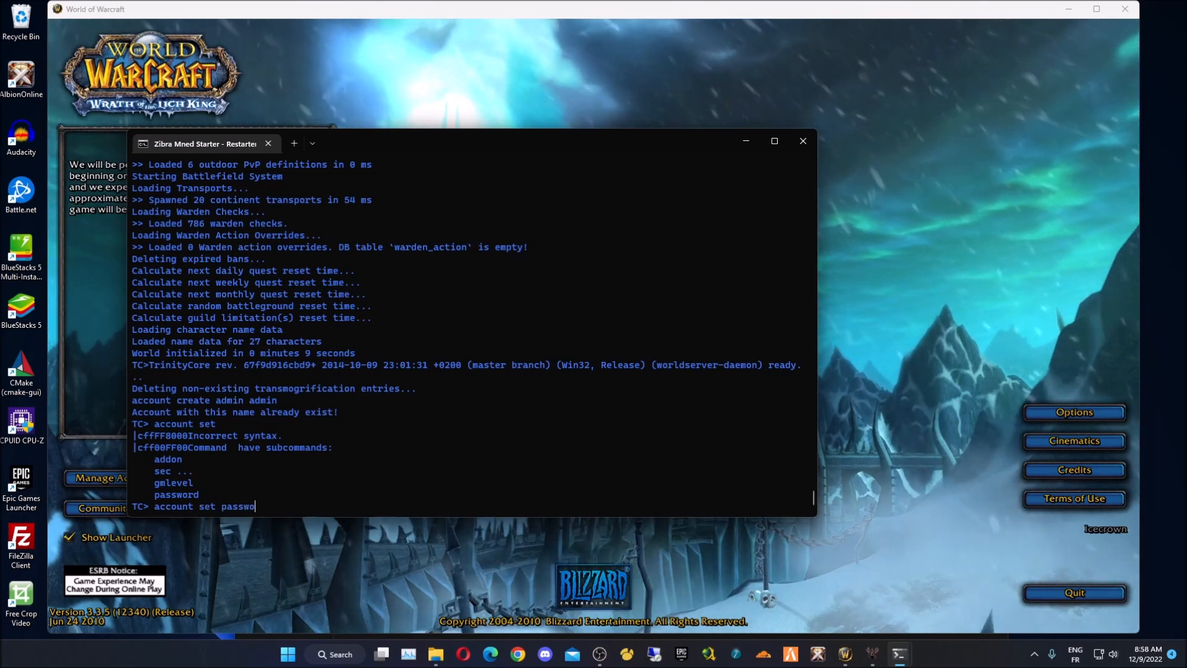
{"action": "type", "text": "rd admi"}
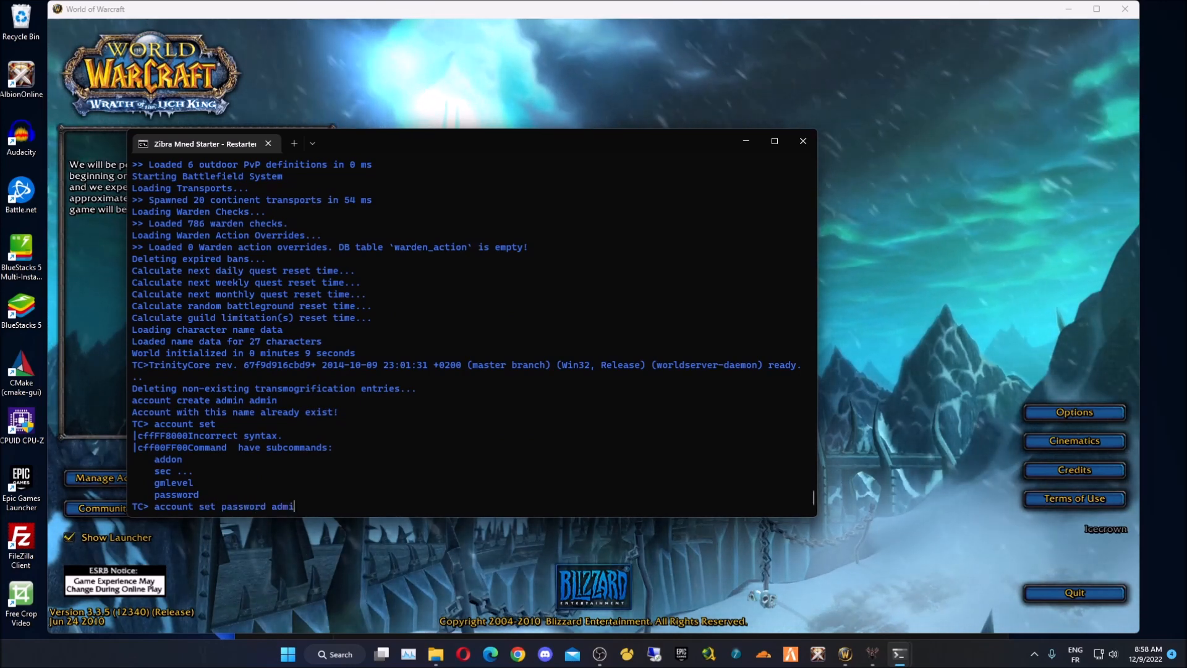
{"action": "type", "text": "n admin admin"}
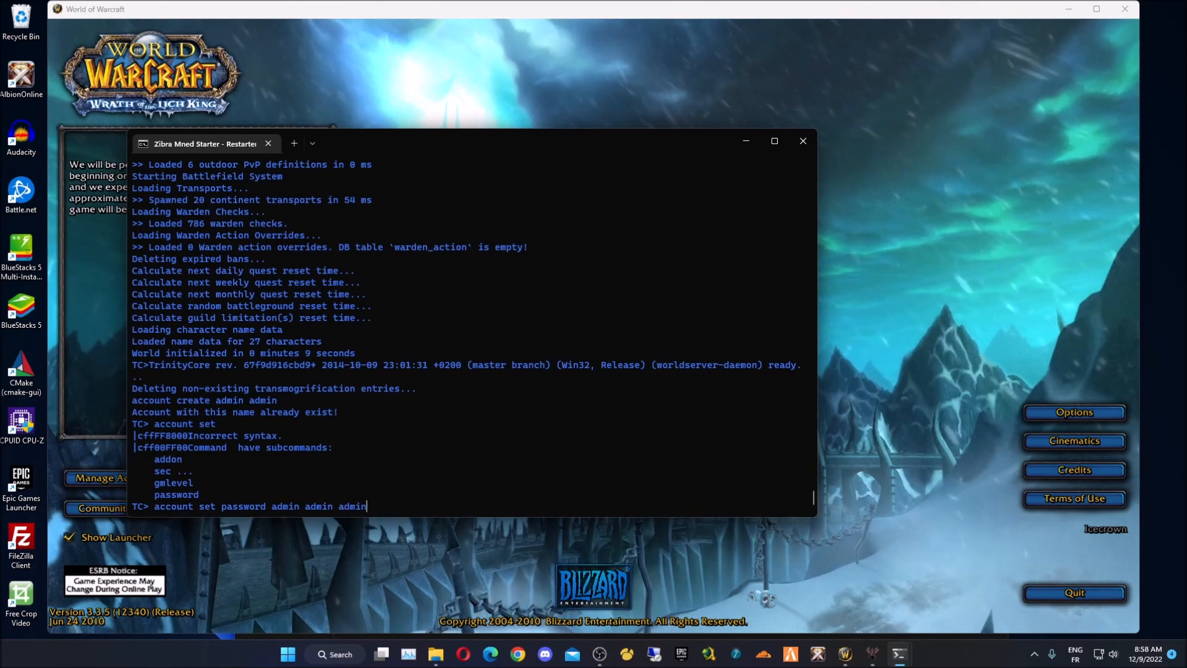
{"action": "key", "text": "Return"}
{"action": "left_click", "coordinate": [944, 318]}
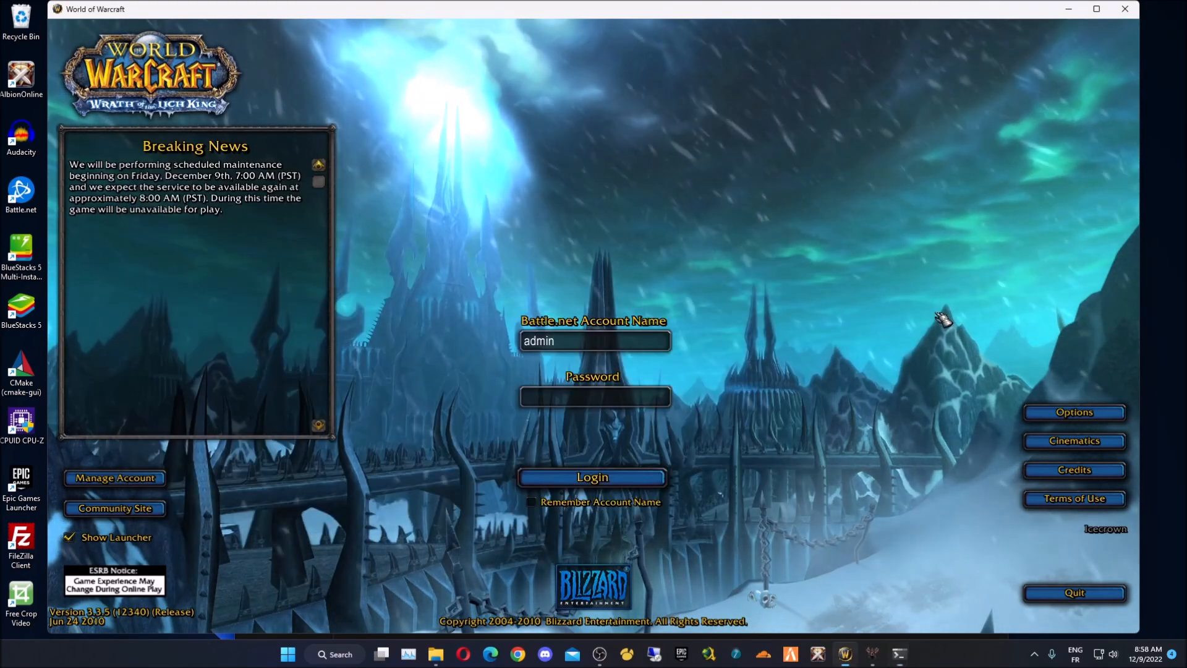
- Log in and create a Blood Elf Paladin named armorcreator
{"action": "type", "text": "admin"}
{"action": "key", "text": "Return"}
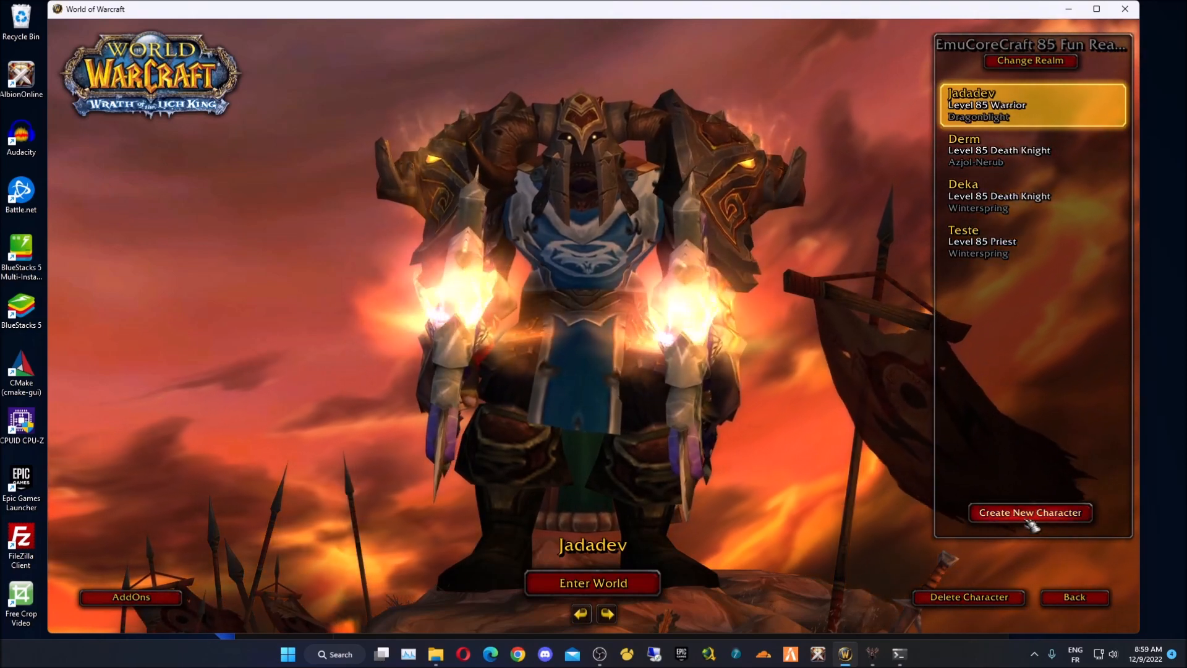
{"action": "left_click", "coordinate": [1028, 516]}
{"action": "left_click", "coordinate": [196, 276]}
{"action": "left_click", "coordinate": [120, 408]}
{"action": "type", "text": "armorc"}
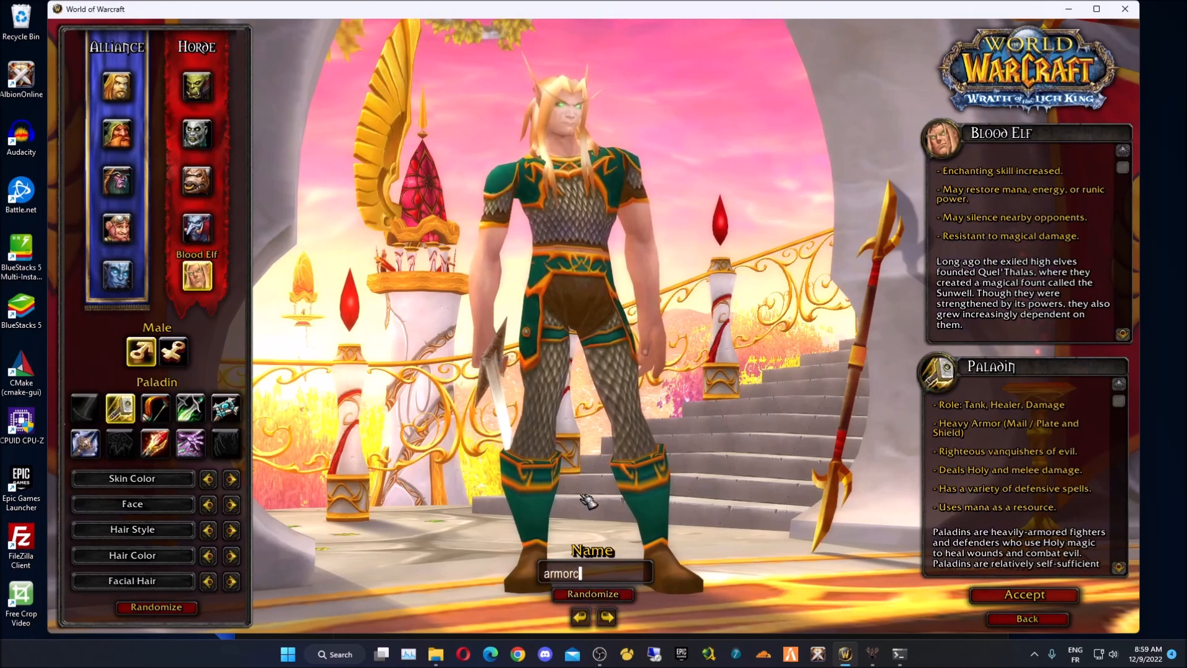
{"action": "type", "text": "reator"}
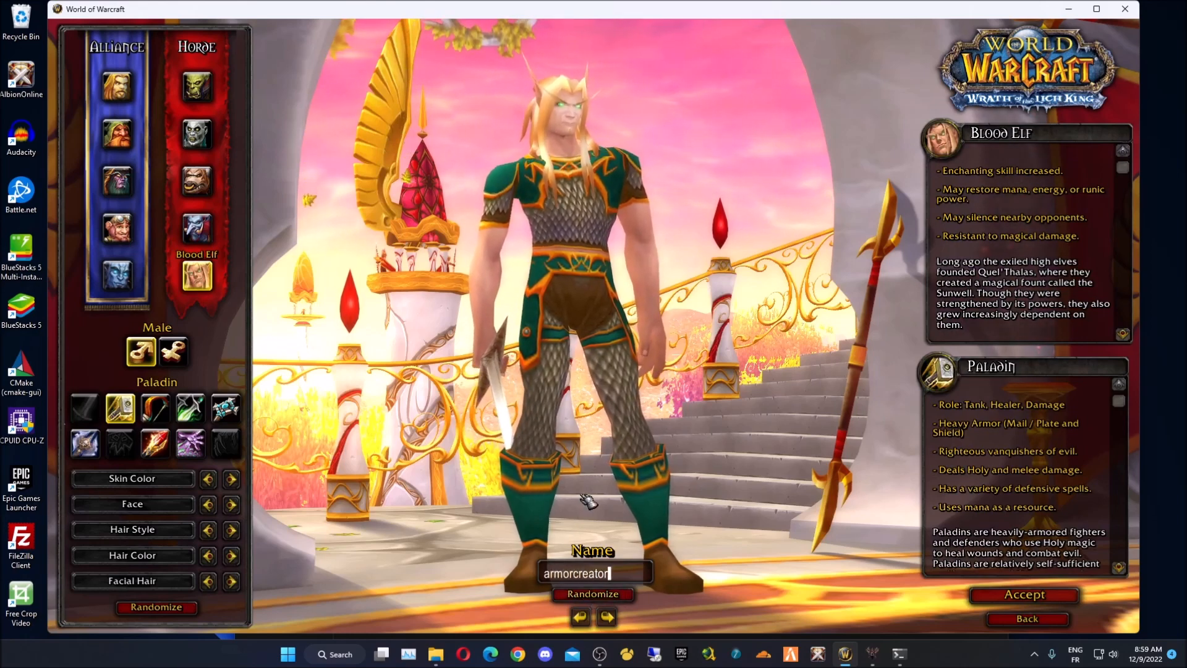
{"action": "key", "text": "Return"}
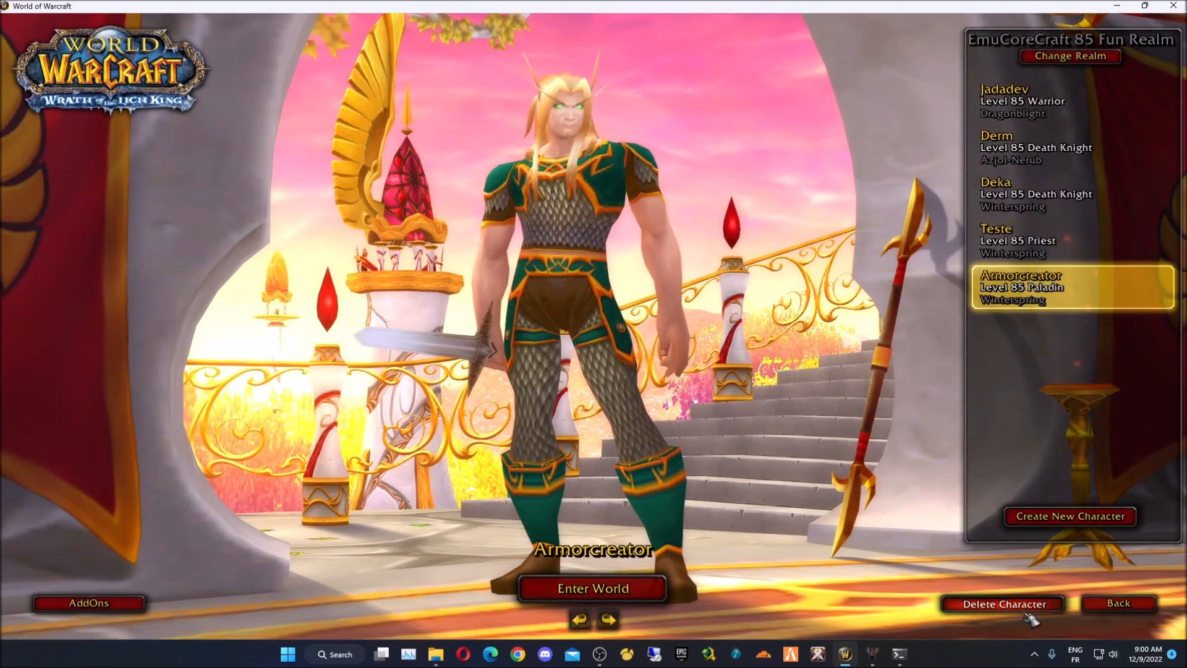
- Delete the armorcreator test character by typing DELETE, then enter the world with the warrior
{"action": "left_click", "coordinate": [1028, 605]}
{"action": "type", "text": "de"}
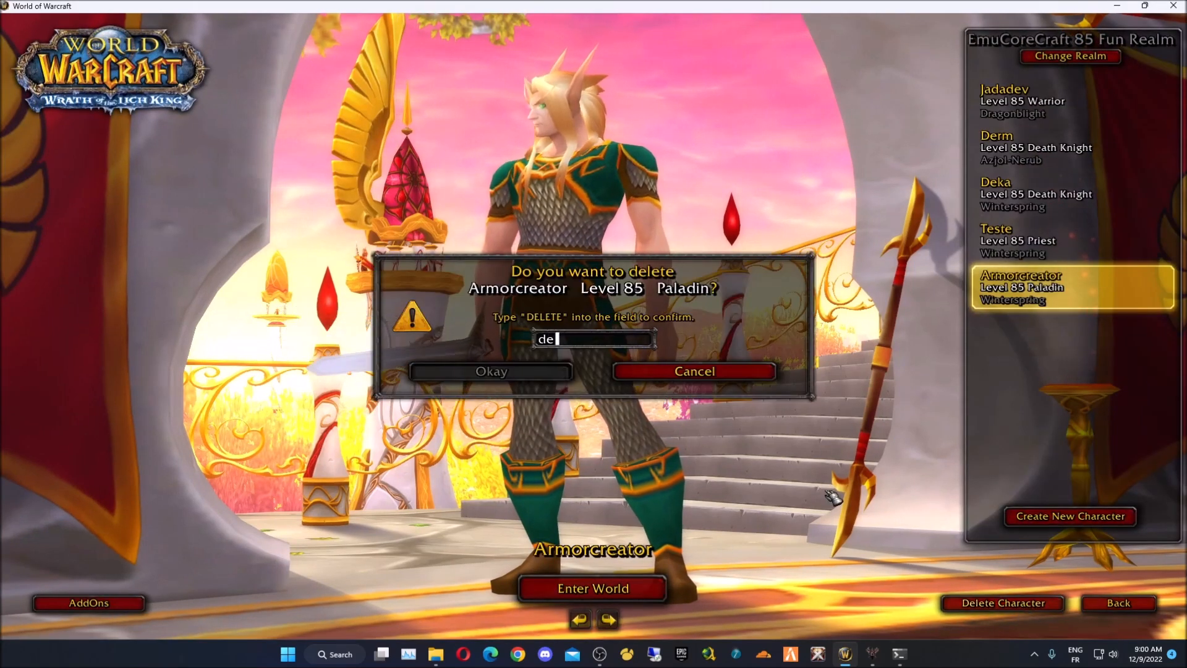
{"action": "type", "text": "lete"}
{"action": "key", "text": "Return"}
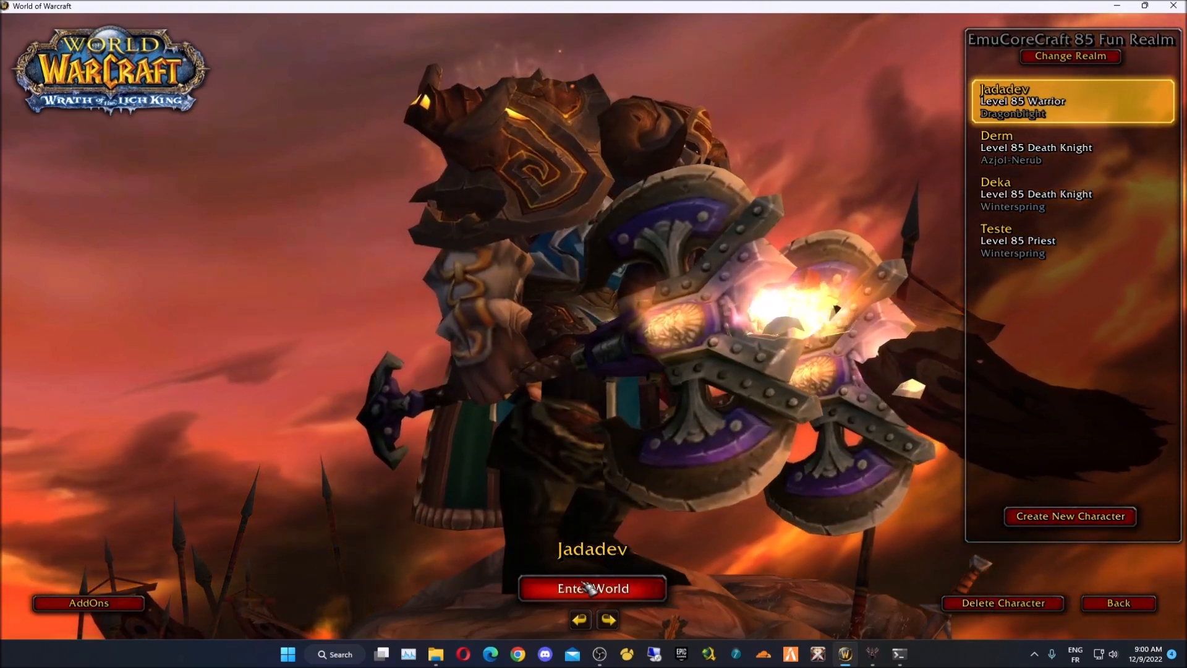
{"action": "left_click", "coordinate": [592, 587]}
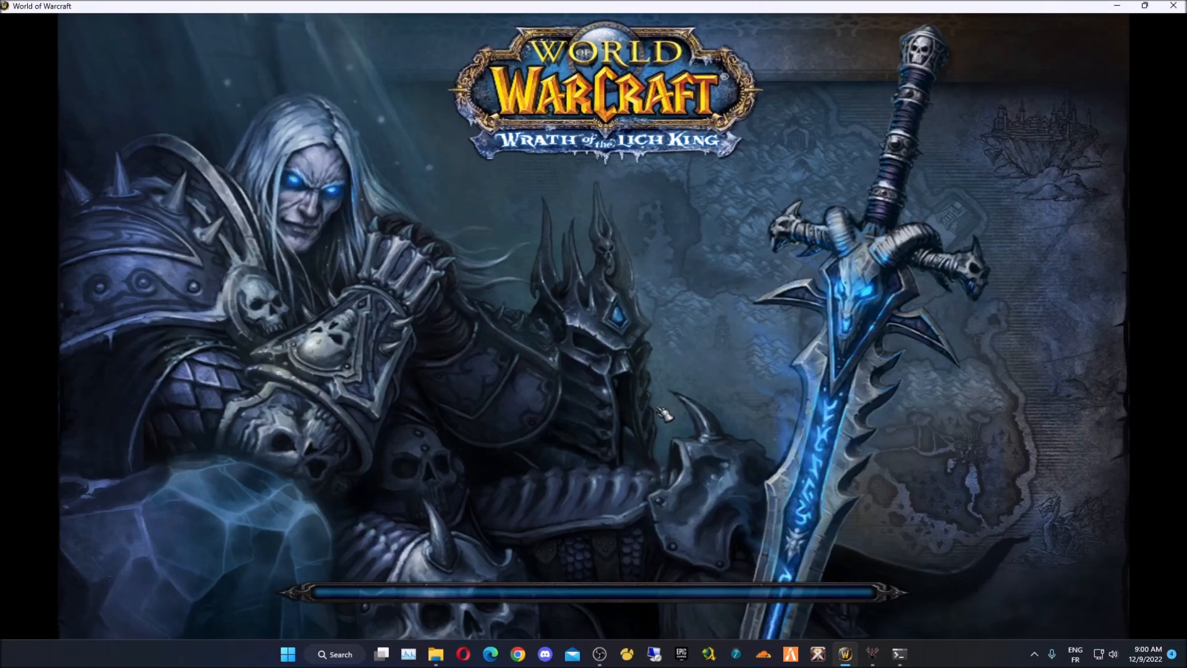
- Teleport to the mall with the .mall chat command
{"action": "key", "text": "Return"}
{"action": "type", "text": ".mall"}
{"action": "key", "text": "Return"}
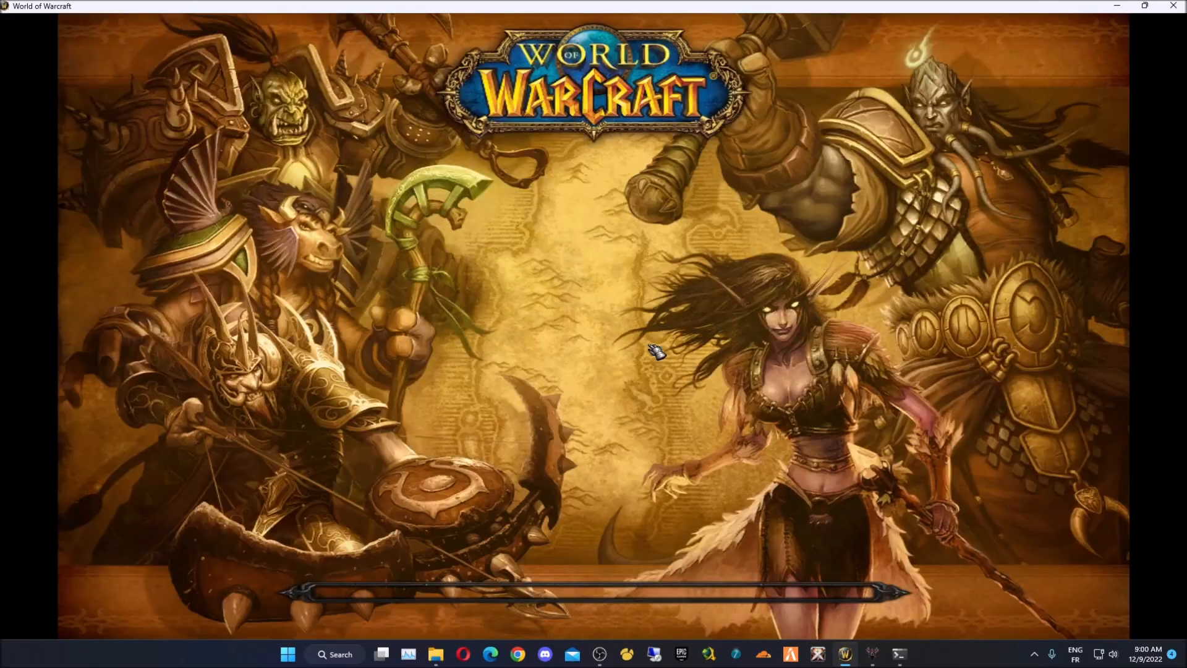
- Walk outside, open the bags, and start typing .lookup in chat
{"action": "key", "text": "w"}
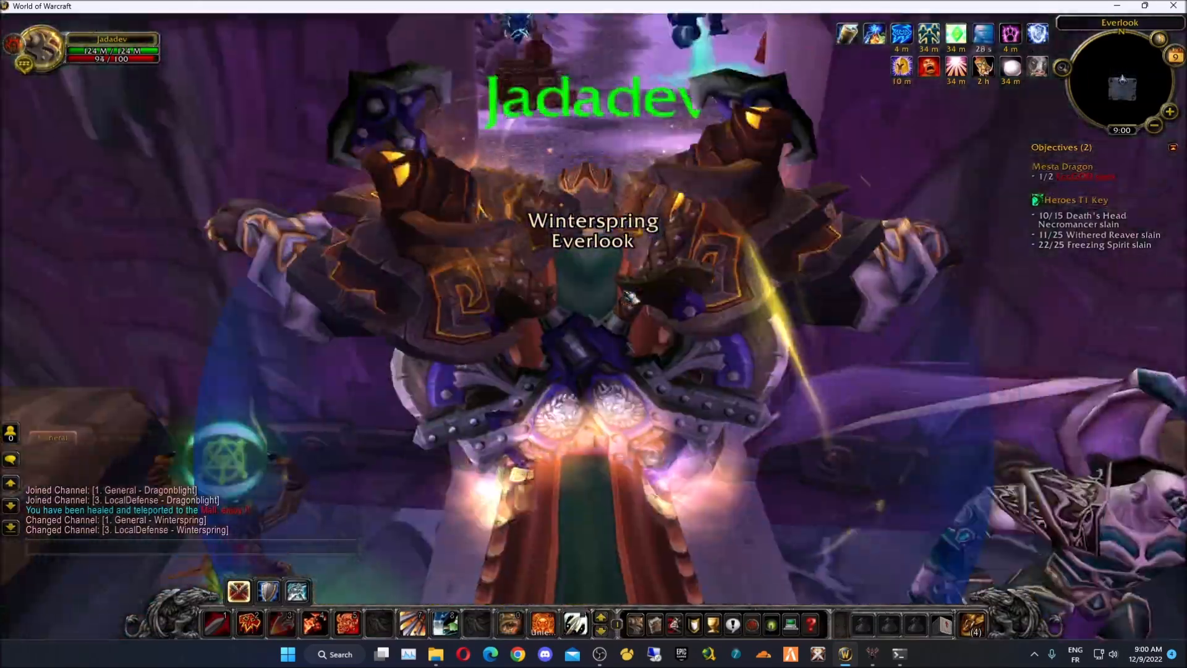
{"action": "key", "text": "b"}
{"action": "key", "text": "a"}
{"action": "key", "text": "a"}
{"action": "key", "text": "Return"}
{"action": "type", "text": ".lookup item shad"}
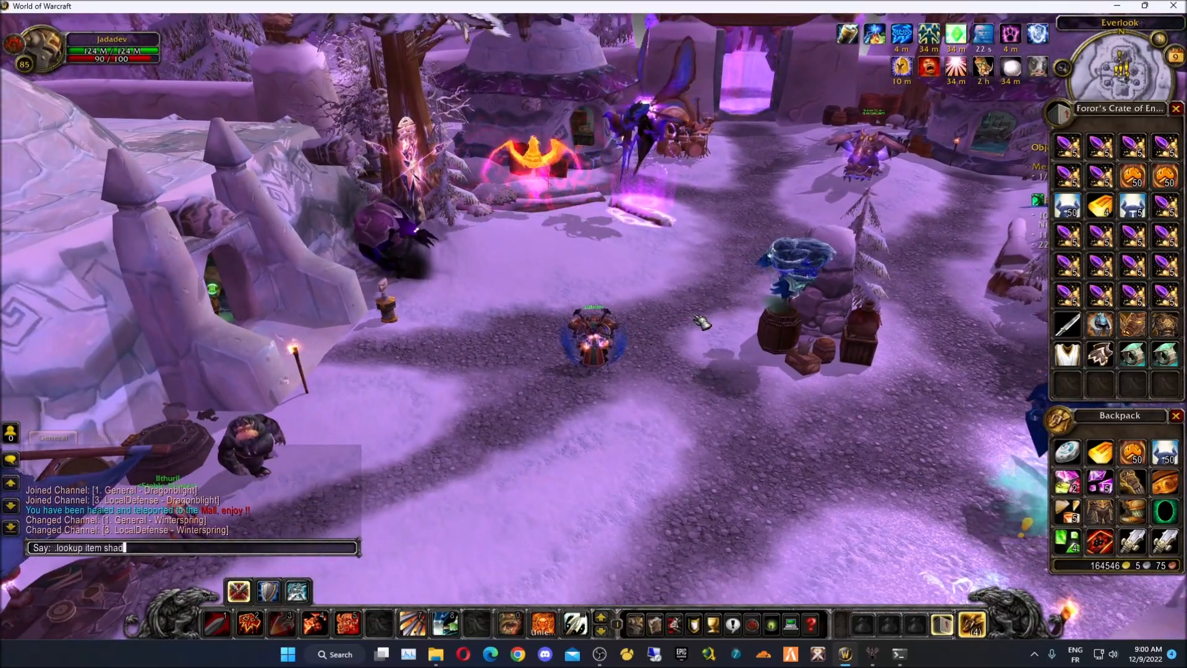
- Send the item command, run through the Everlook mall with bags open, and open the character sheet
{"action": "key", "text": "Return"}
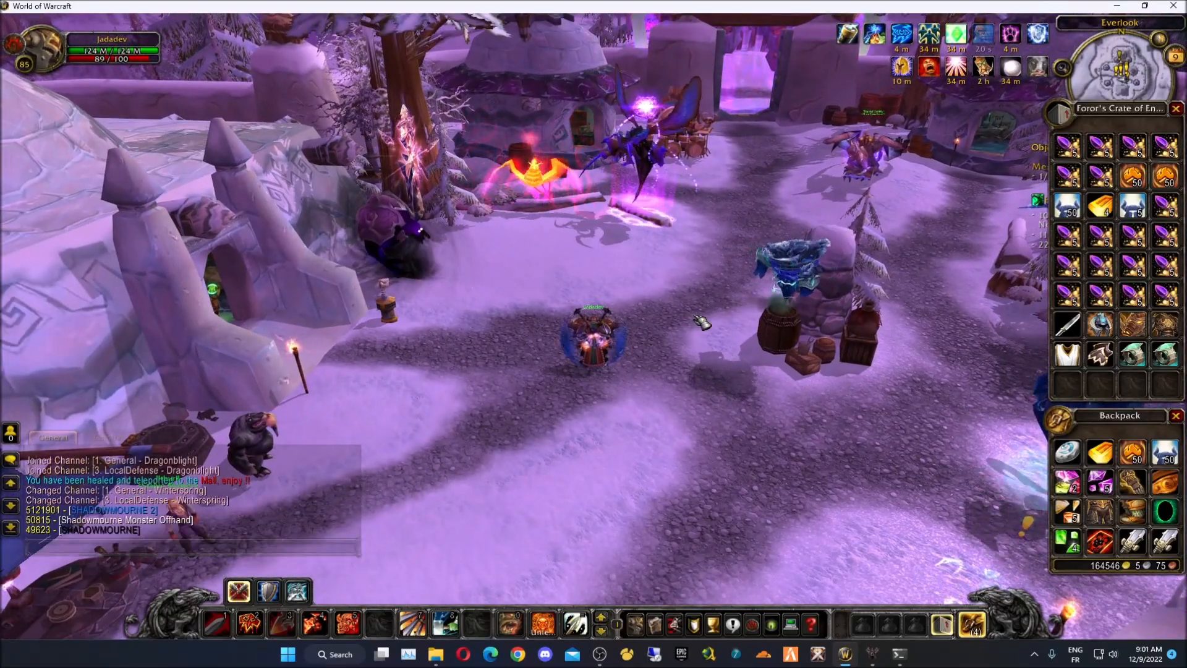
{"action": "key", "text": "a"}
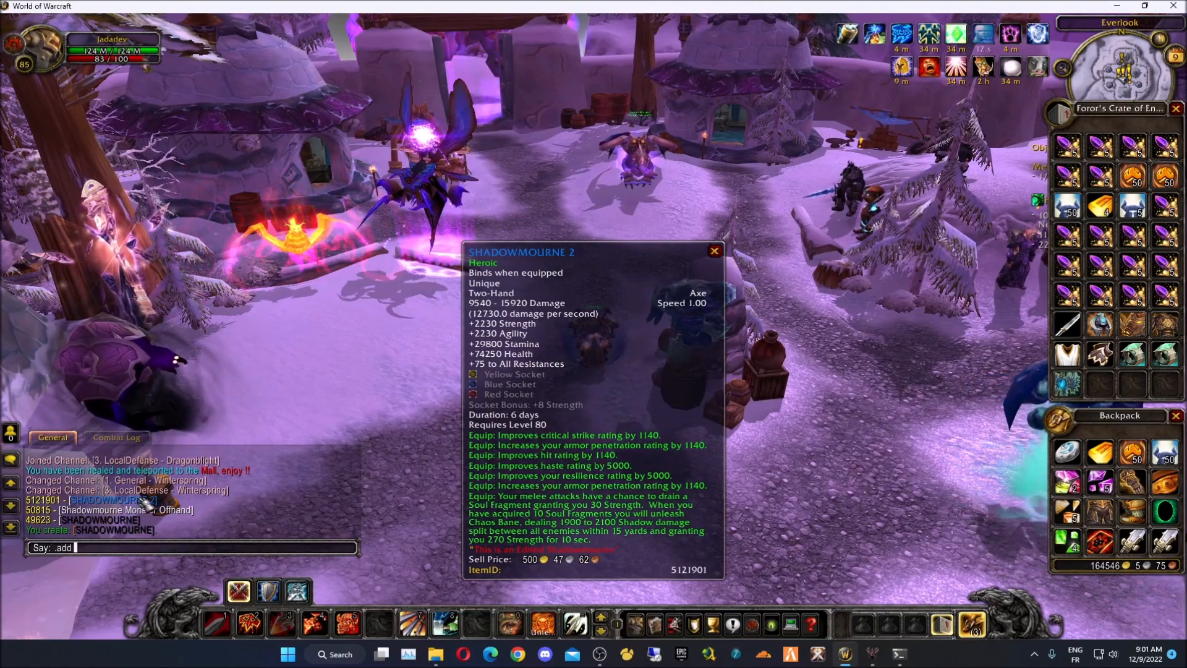
{"action": "key", "text": "w"}
{"action": "key", "text": "Escape"}
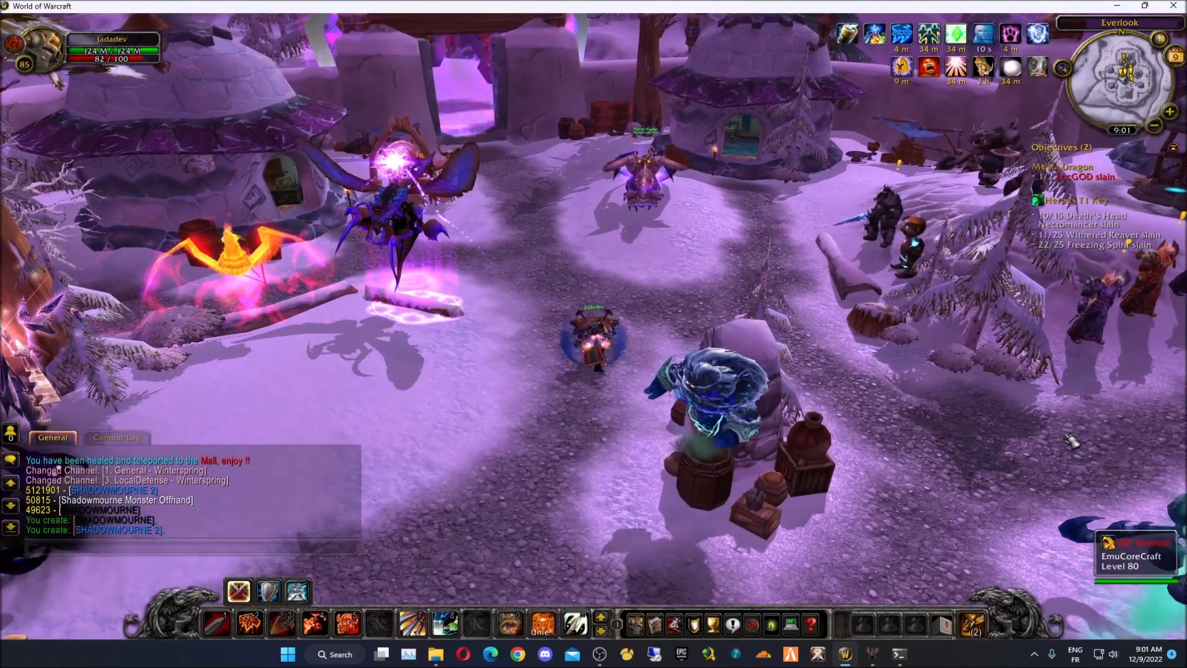
{"action": "key", "text": "shift+b"}
{"action": "key", "text": "w"}
{"action": "mouse_move", "coordinate": [1074, 392]}
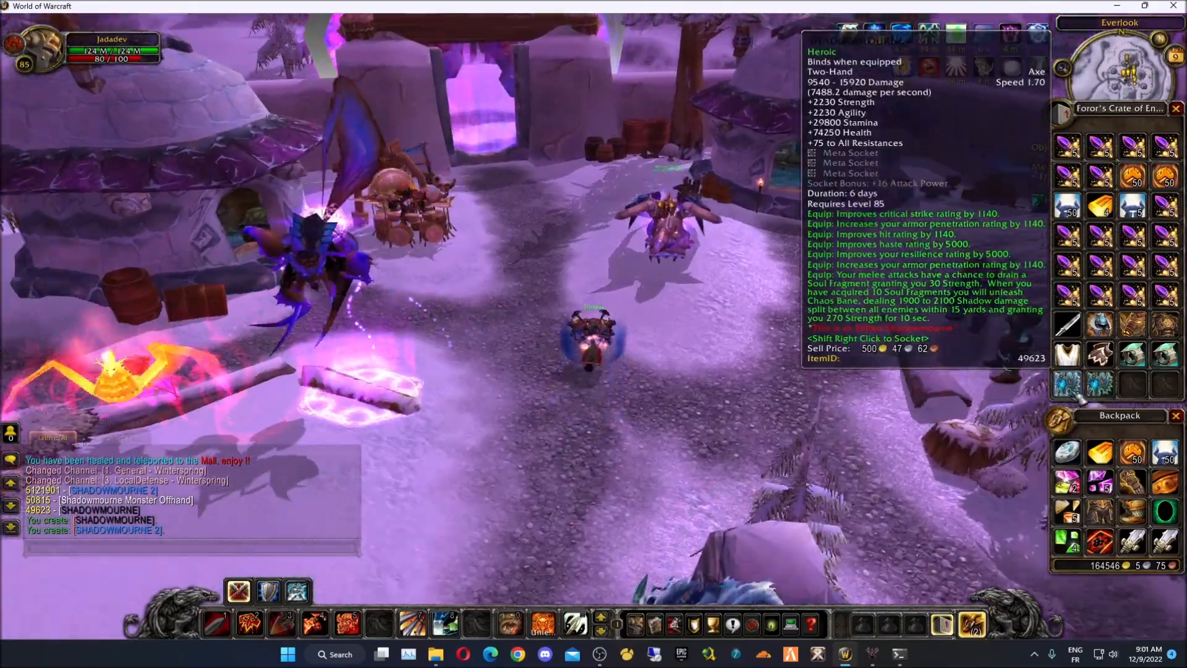
{"action": "key", "text": "a"}
{"action": "key", "text": "a"}
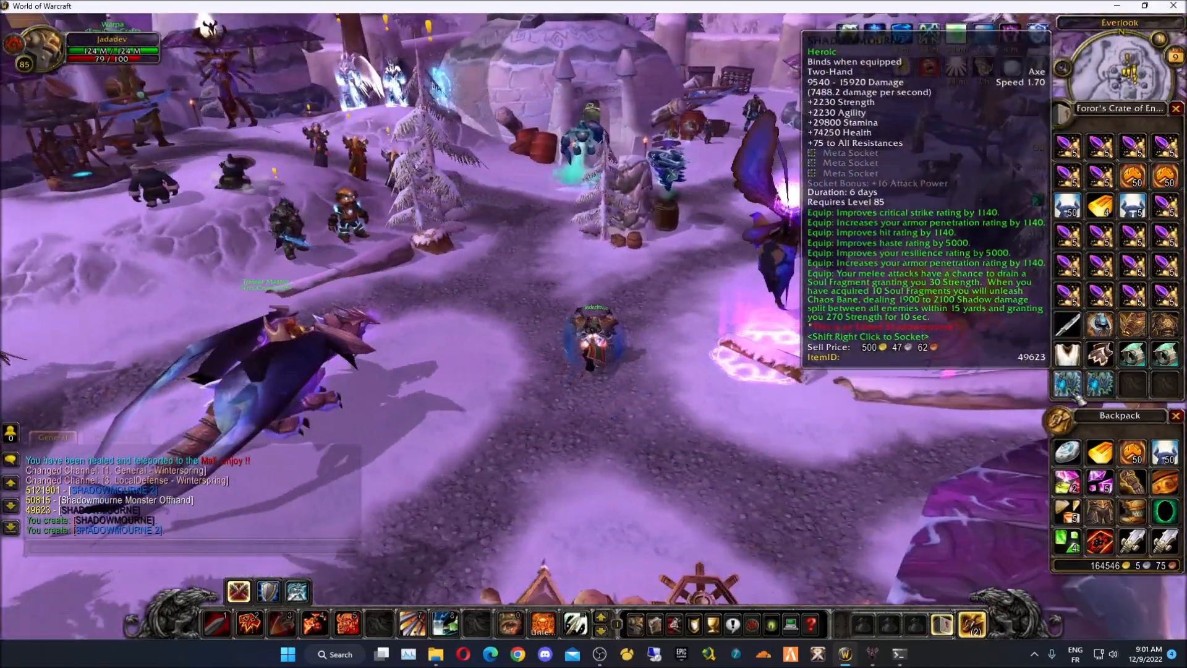
{"action": "key", "text": "c"}
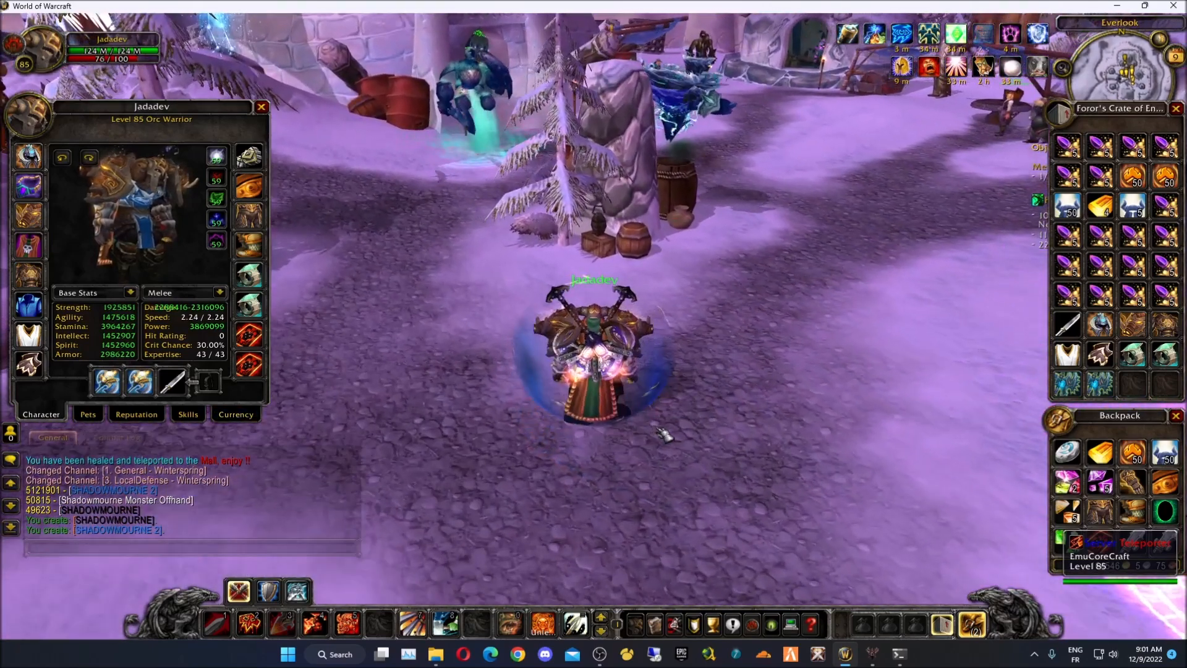
- Equip the custom Shadowmourne axe from the crate bag, accept the bind warning, and inspect the character
{"action": "right_click", "coordinate": [1079, 388]}
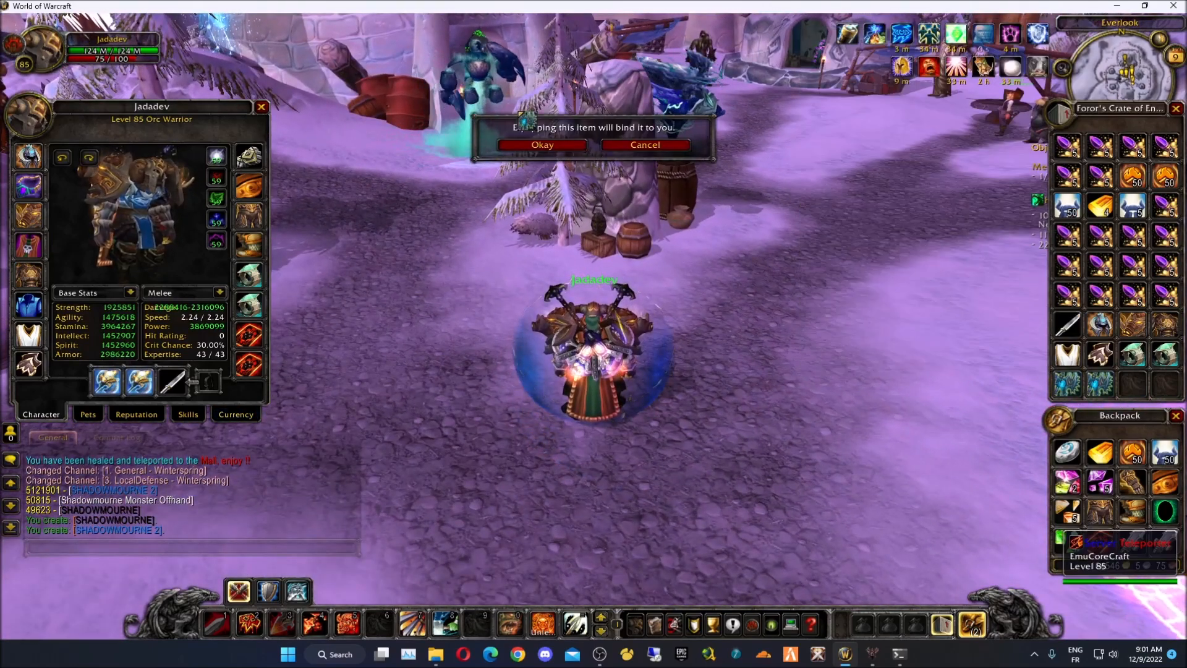
{"action": "left_click", "coordinate": [537, 146]}
{"action": "left_click_drag", "start_coordinate": [584, 423], "coordinate": [673, 423]}
{"action": "mouse_move", "coordinate": [383, 414]}
{"action": "left_mouse_down"}
{"action": "mouse_move", "coordinate": [290, 415]}
{"action": "mouse_move", "coordinate": [364, 414]}
{"action": "left_mouse_up"}
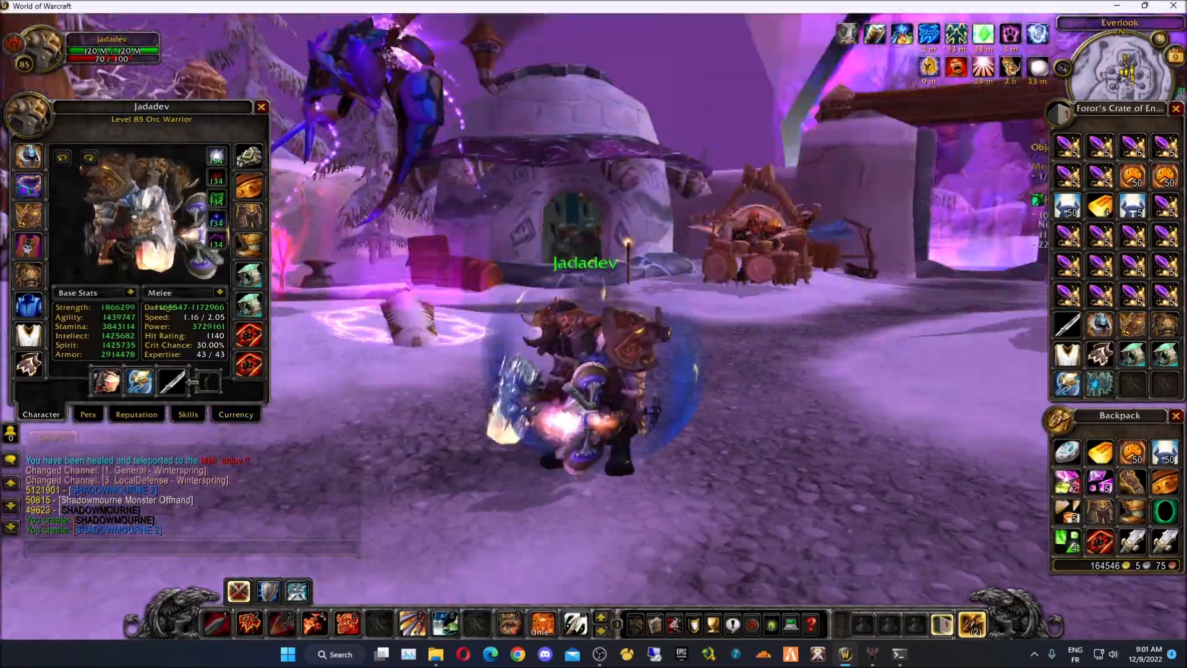
{"action": "left_click_drag", "start_coordinate": [584, 423], "coordinate": [668, 378]}
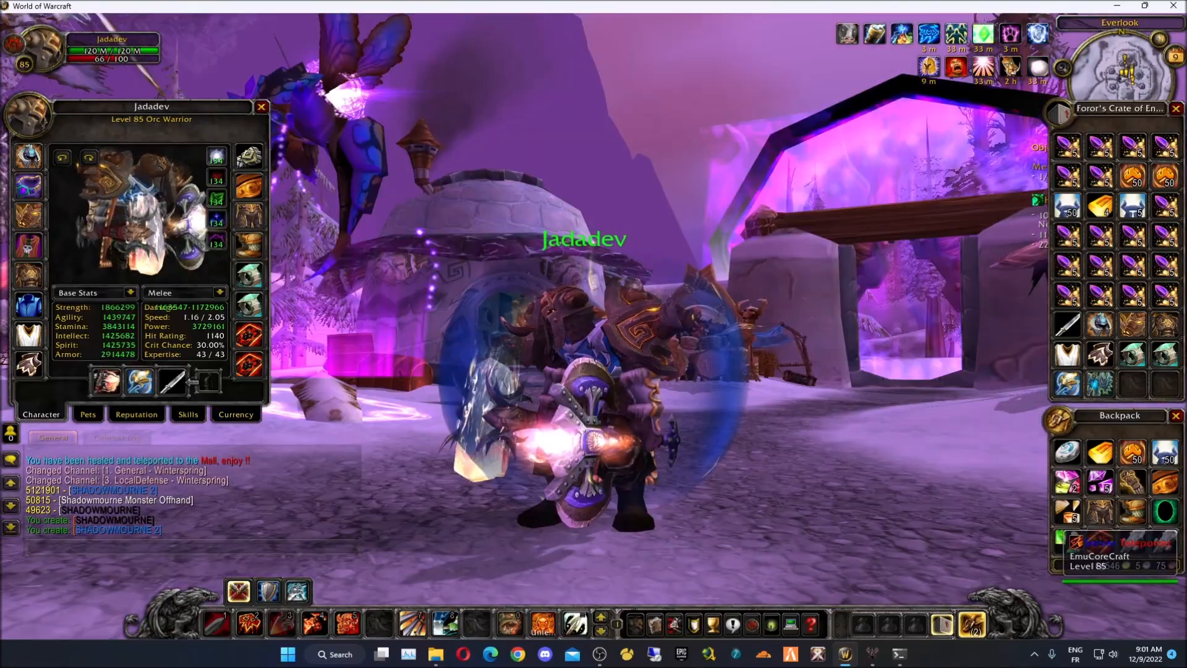
- Pick up an item from the crate bag and turn the warrior to run toward the gate
{"action": "left_click", "coordinate": [1099, 383]}
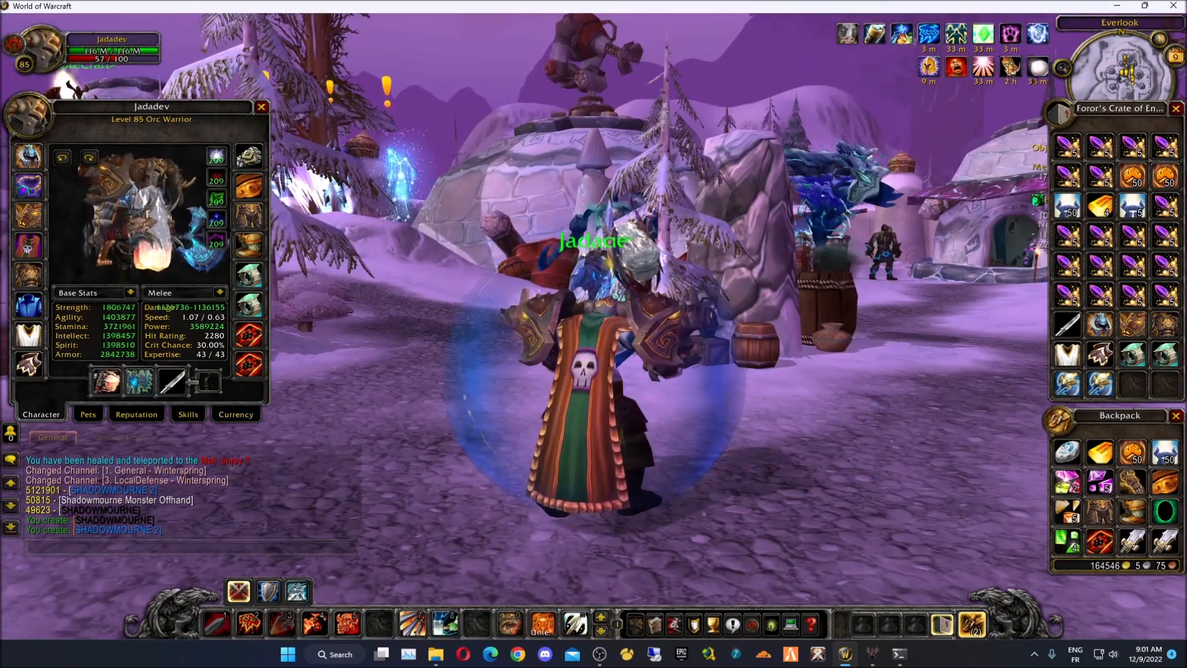
{"action": "left_click_drag", "start_coordinate": [643, 537], "coordinate": [730, 538]}
{"action": "right_click_drag", "start_coordinate": [609, 484], "coordinate": [717, 483]}
{"action": "key", "text": "w"}
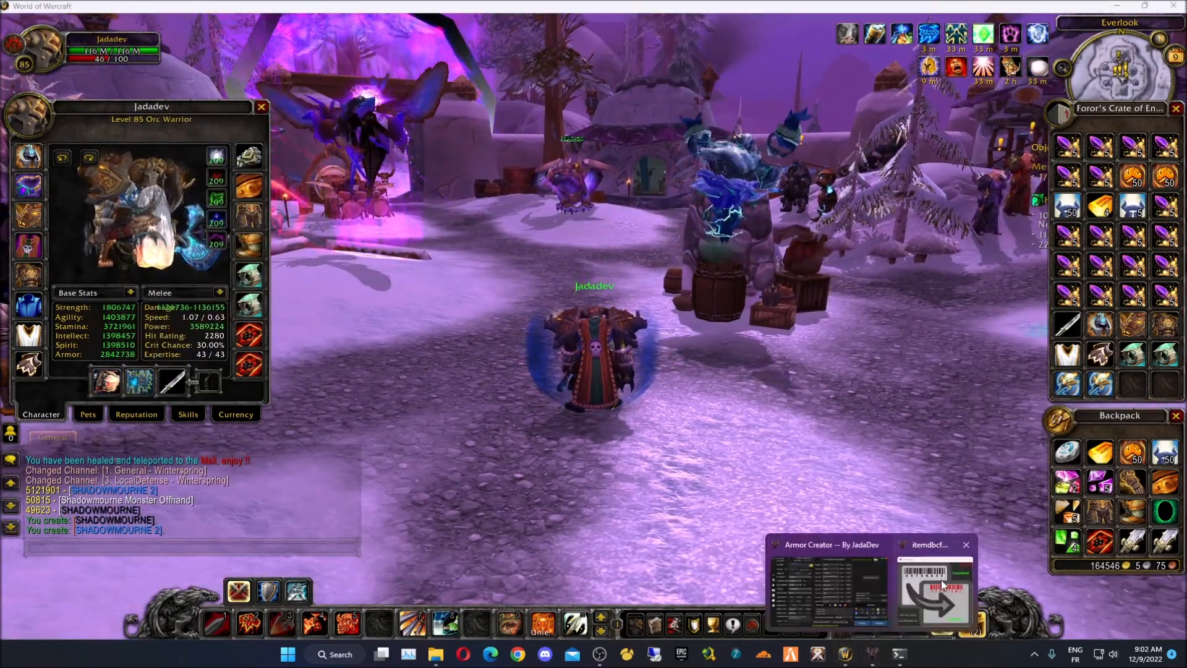
- Close the itemdbcform window from its taskbar preview
{"action": "left_click", "coordinate": [872, 654]}
{"action": "left_click", "coordinate": [953, 123]}
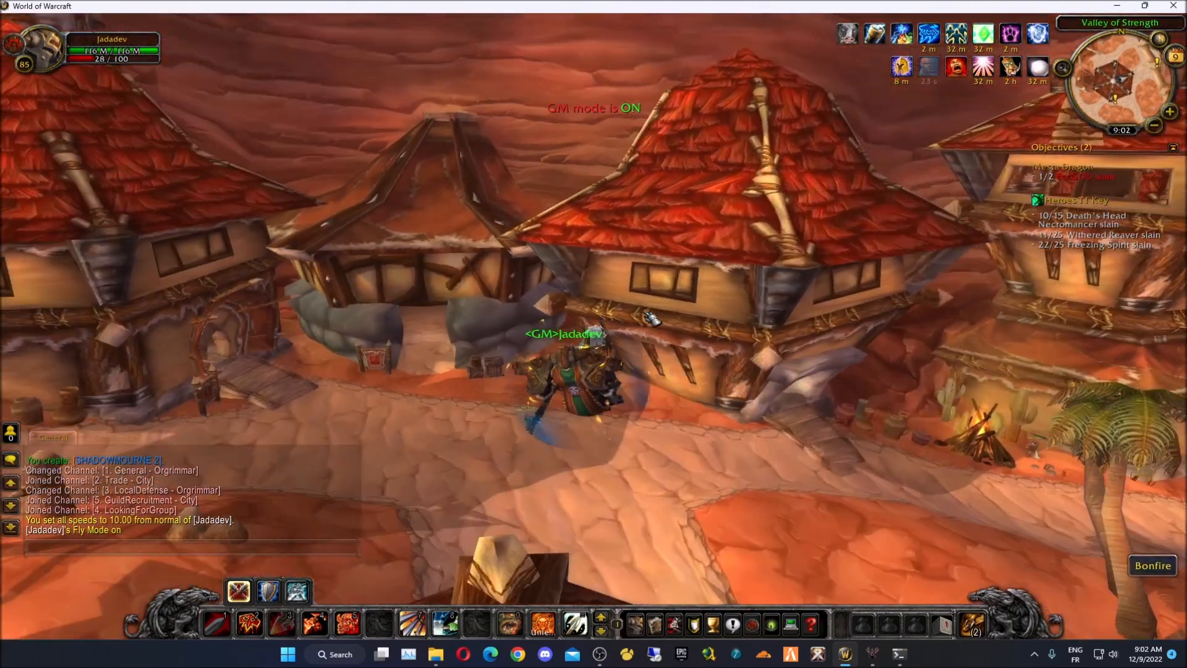
- Fly through The Drag and the stone gate corridor into the Valley of Honor
{"action": "key", "text": "w"}
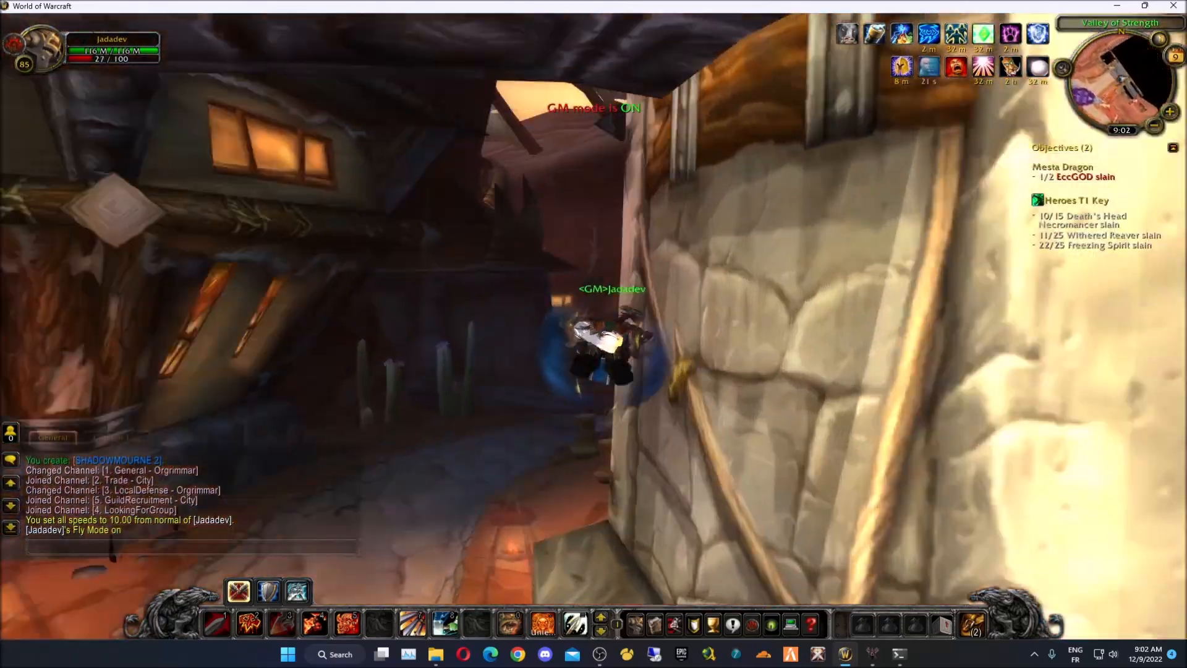
{"action": "key", "text": "w"}
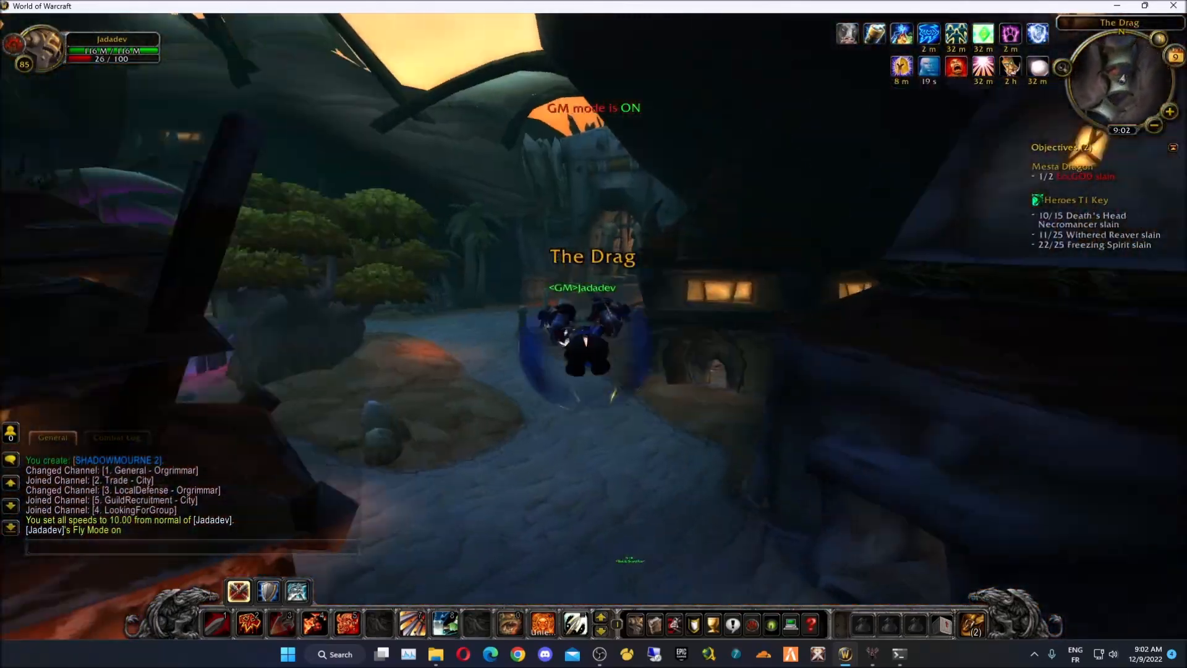
{"action": "key", "text": "w"}
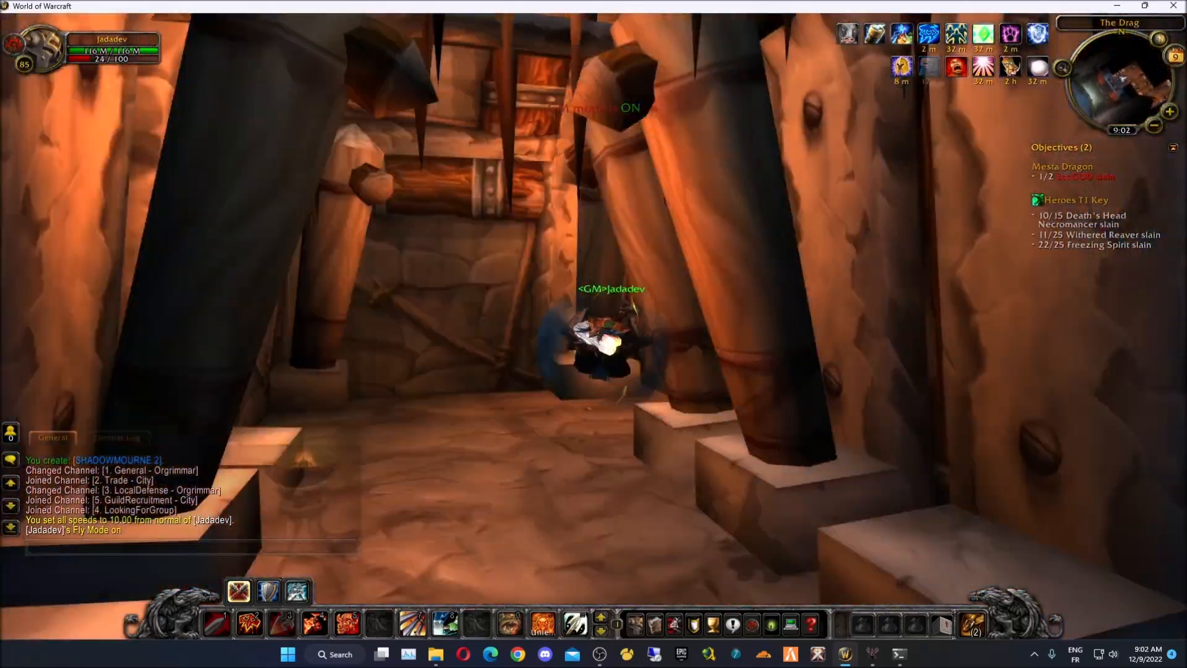
{"action": "key", "text": "w"}
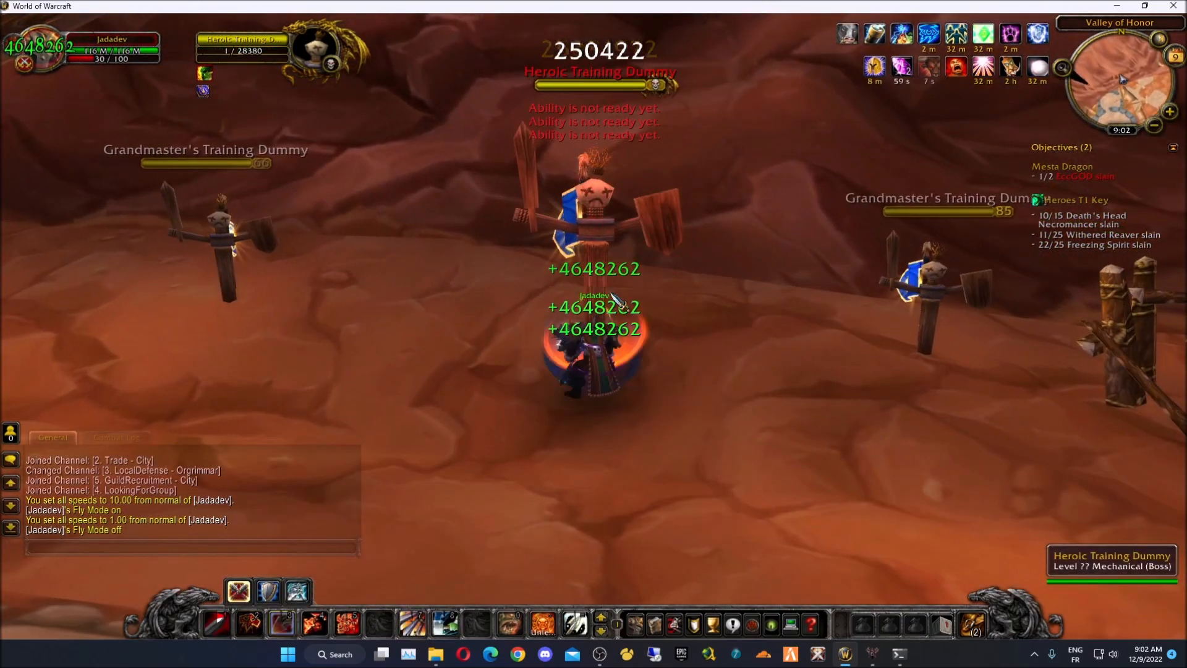
- Hit the Heroic Training Dummy with action-bar attacks, then bring up the character sheet
{"action": "key", "text": "4"}
{"action": "scroll", "coordinate": [622, 340], "scroll_direction": "down", "scroll_amount": 2}
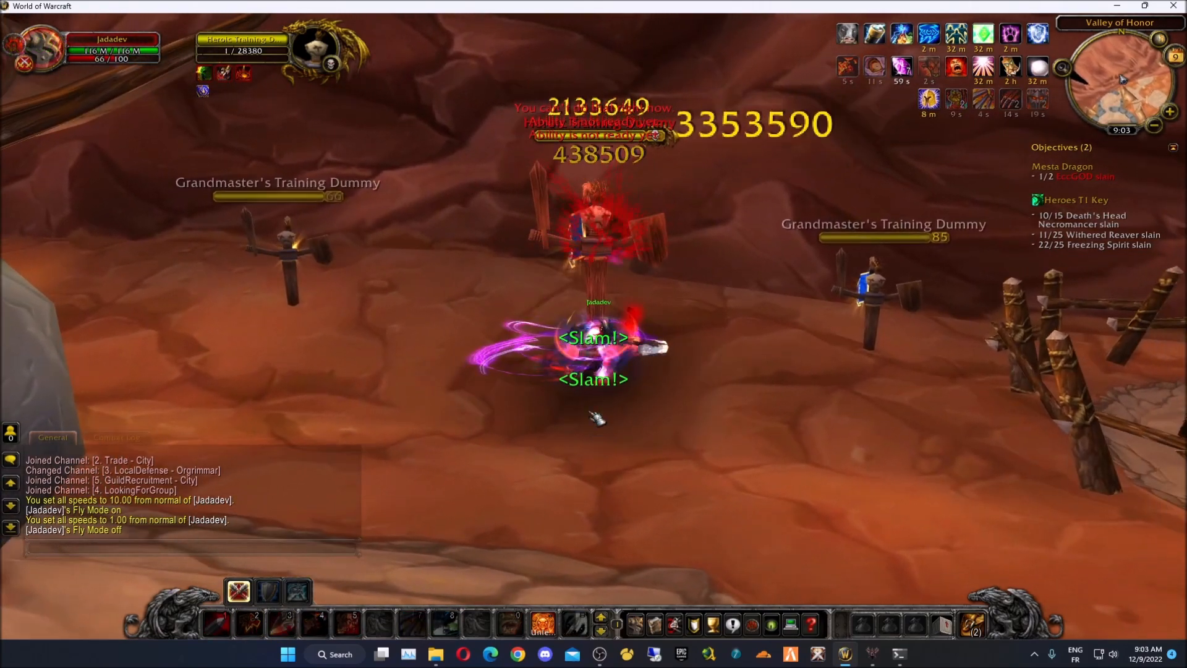
{"action": "key", "text": "d"}
{"action": "right_click_drag", "start_coordinate": [590, 412], "coordinate": [556, 455]}
{"action": "key", "text": "a"}
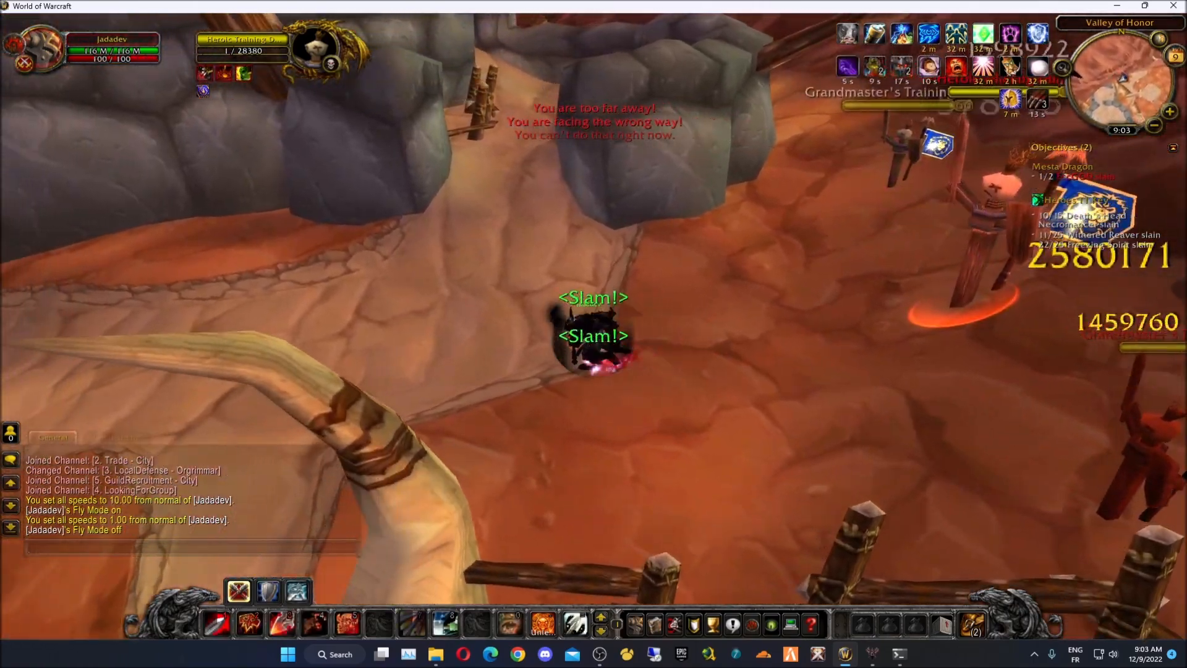
{"action": "scroll", "coordinate": [599, 390], "scroll_direction": "up", "scroll_amount": 3}
{"action": "scroll", "coordinate": [598, 390], "scroll_direction": "down", "scroll_amount": 3}
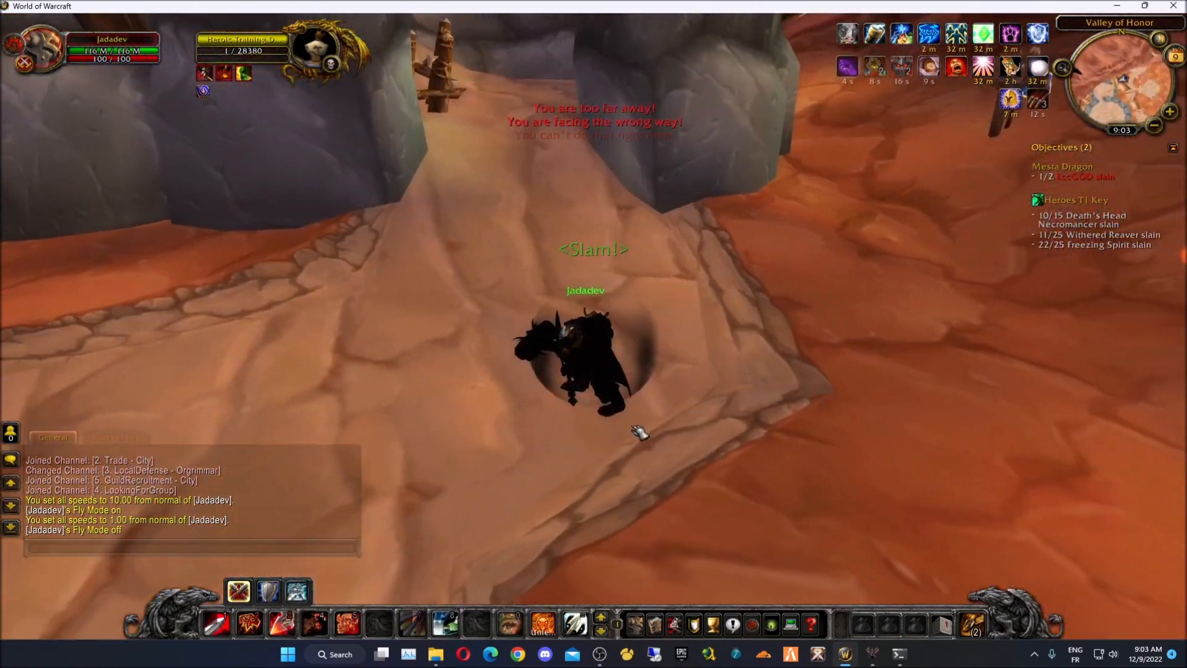
{"action": "key", "text": "c"}
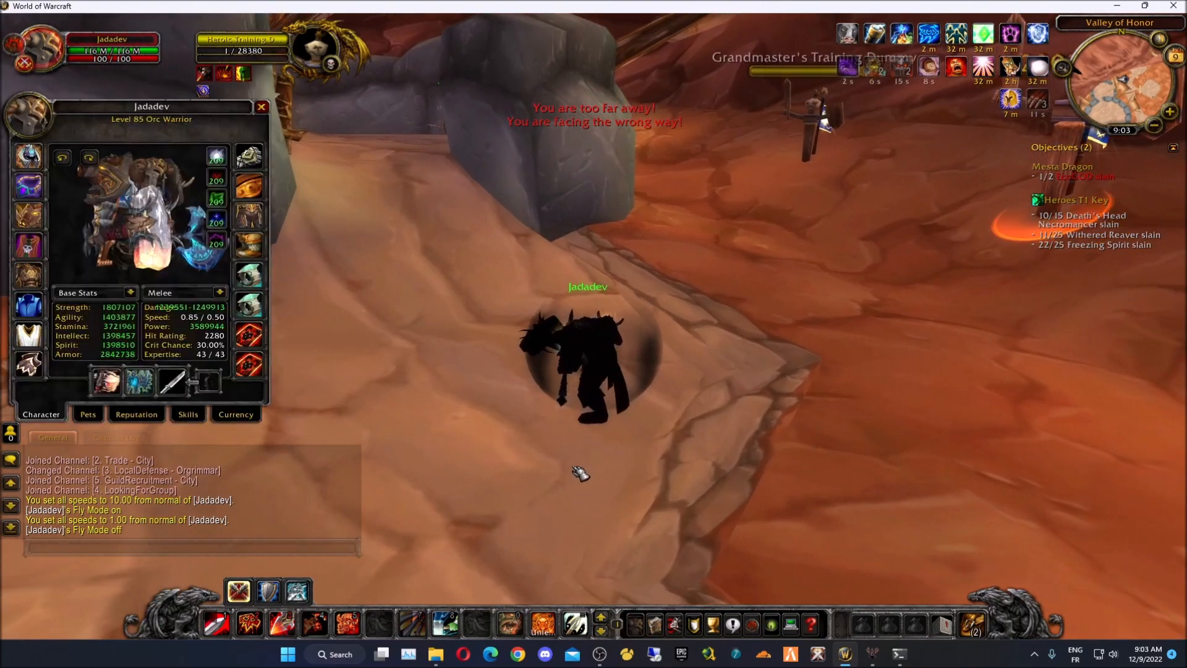
{"action": "right_click_drag", "start_coordinate": [573, 468], "coordinate": [680, 423]}
- Check the equipped helmet's slot and run the warrior toward the training dummies
{"action": "mouse_move", "coordinate": [110, 389]}
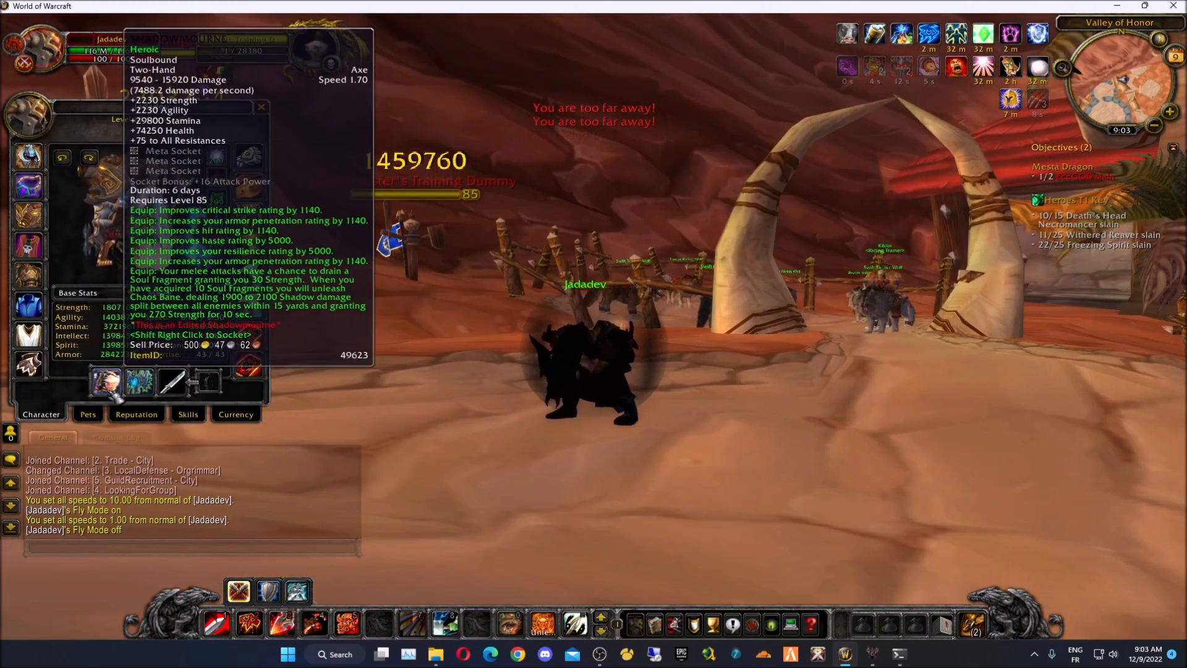
{"action": "right_click_drag", "start_coordinate": [445, 396], "coordinate": [327, 423]}
{"action": "key", "text": "w"}
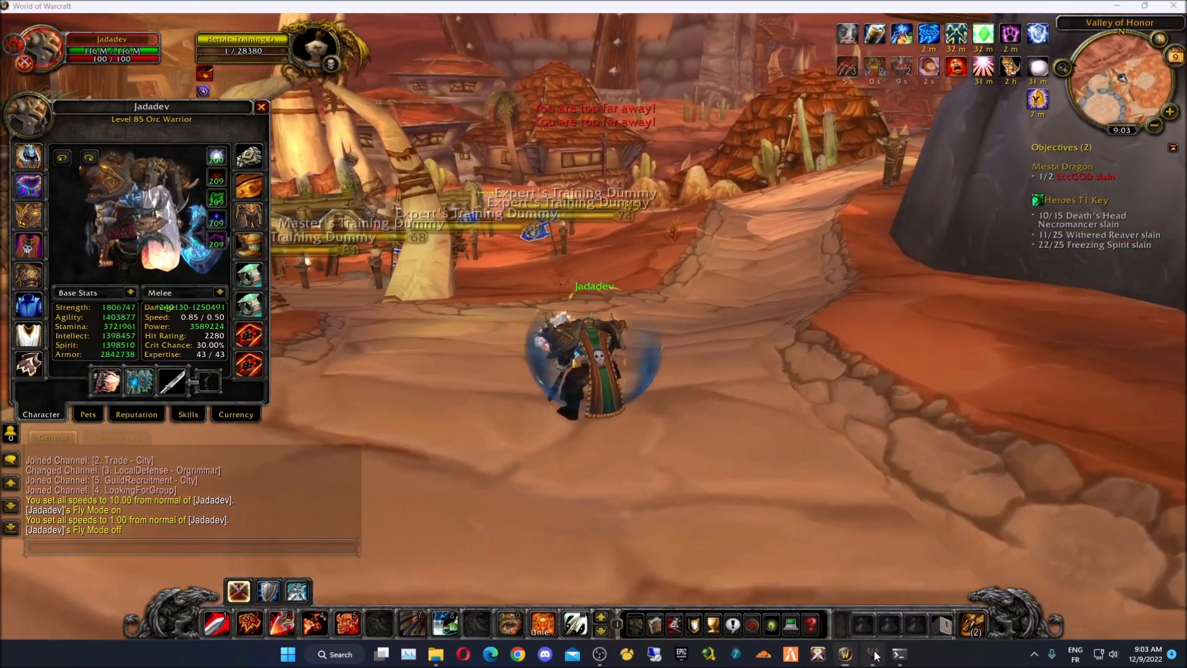
{"action": "left_click", "coordinate": [872, 653]}
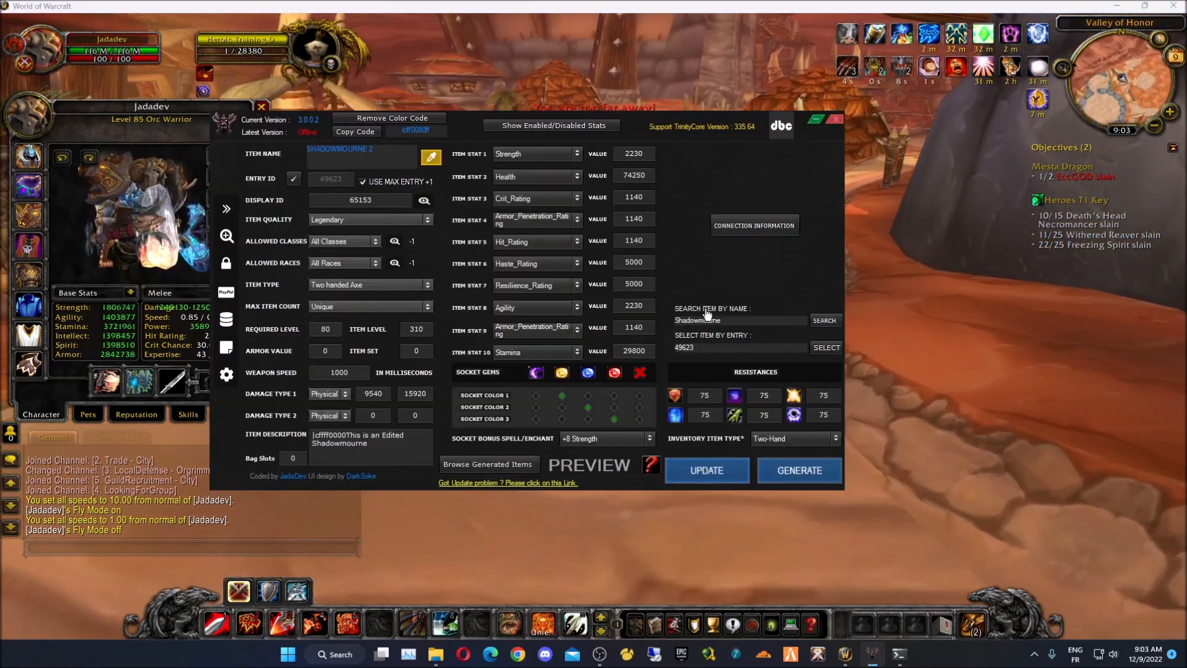
{"action": "left_click", "coordinate": [133, 241]}
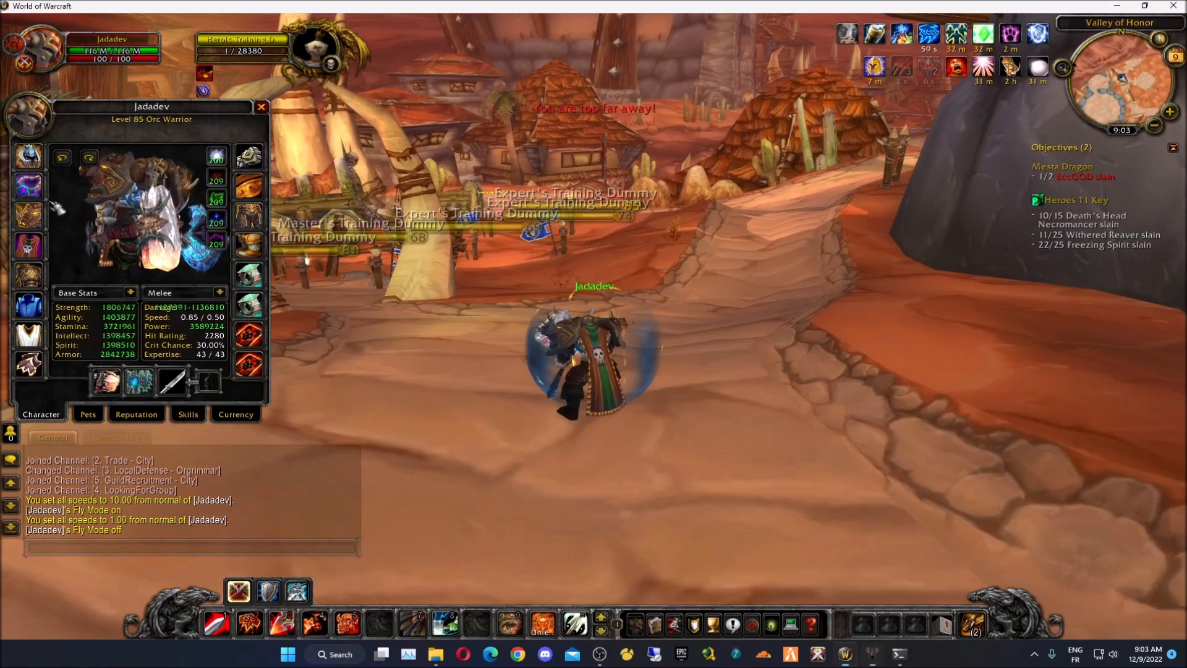
{"action": "key", "text": "d"}
{"action": "key", "text": "w"}
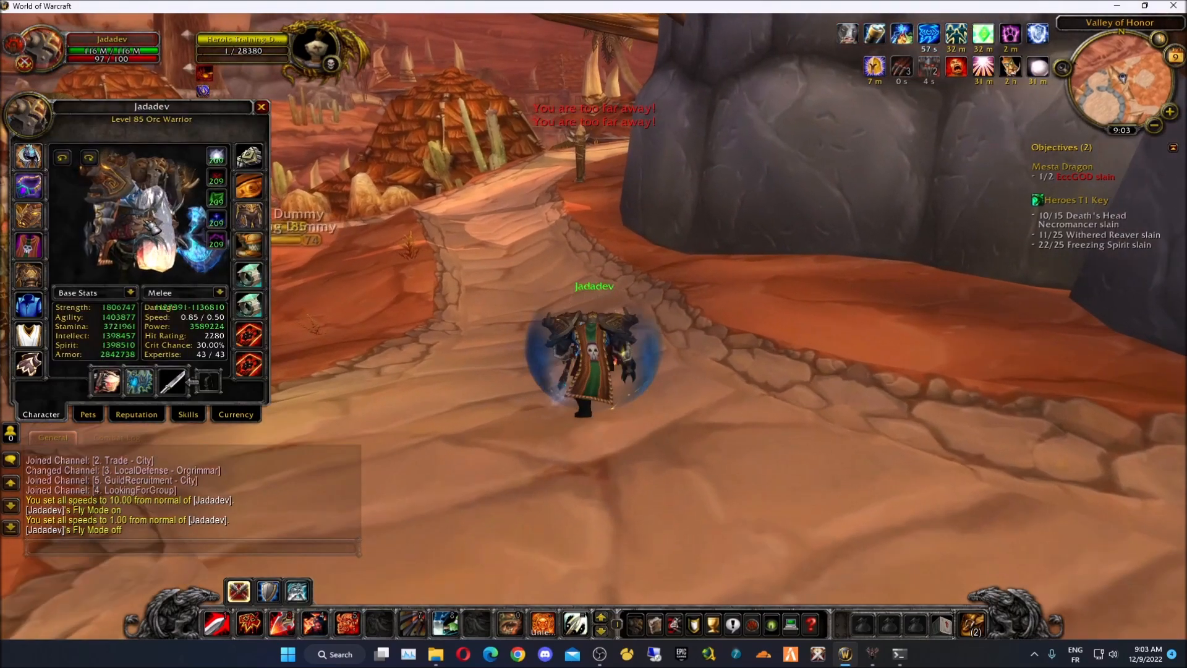
- Copy helmet ID 5121200 via the chat box and load it into the item generator
{"action": "mouse_move", "coordinate": [30, 159]}
{"action": "key", "text": "Return"}
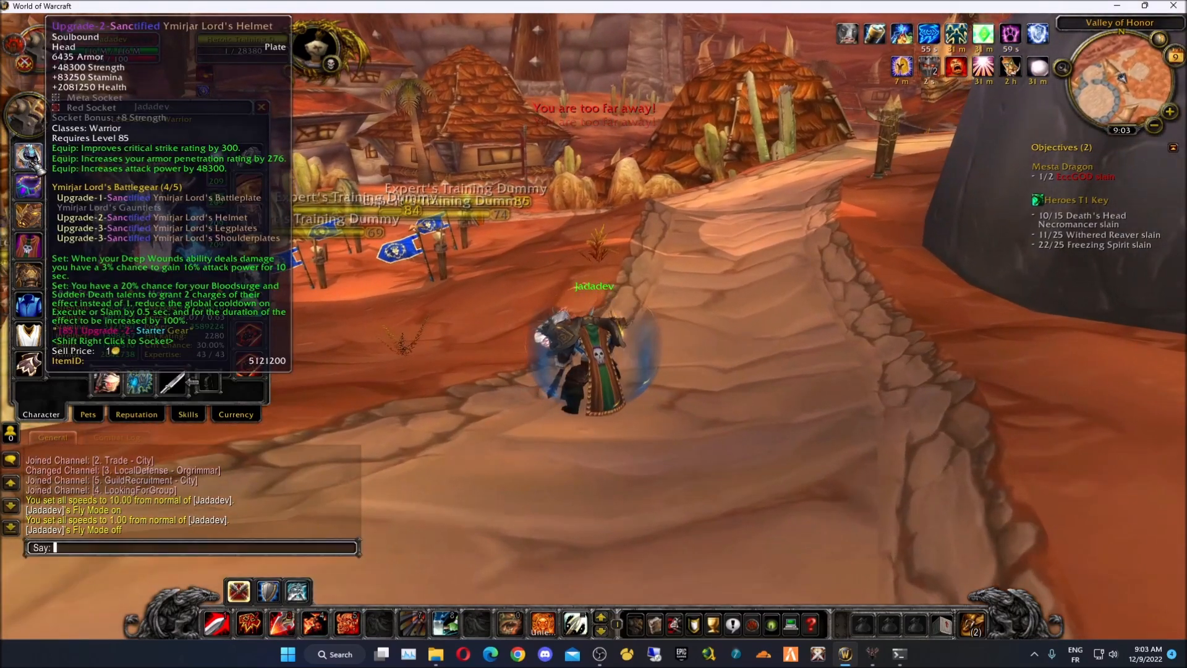
{"action": "type", "text": "5121200"}
{"action": "key", "text": "ctrl+a"}
{"action": "key", "text": "ctrl+c"}
{"action": "key", "text": "Escape"}
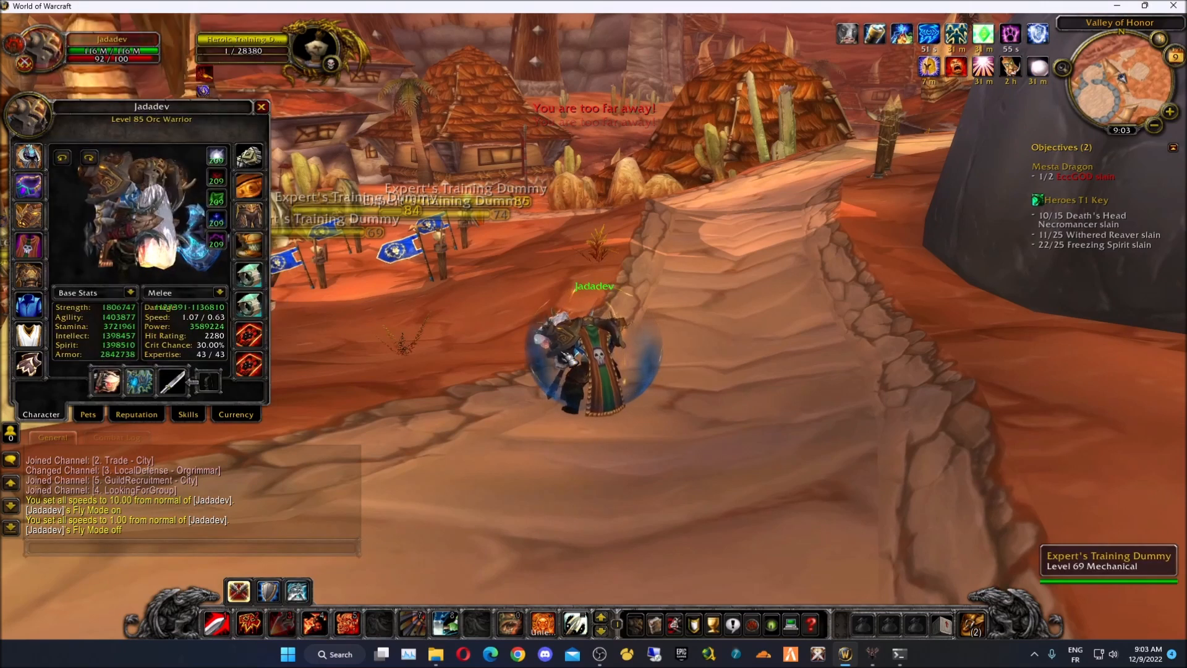
{"action": "key", "text": "alt+Tab"}
{"action": "key", "text": "ctrl+v"}
{"action": "left_click", "coordinate": [827, 347]}
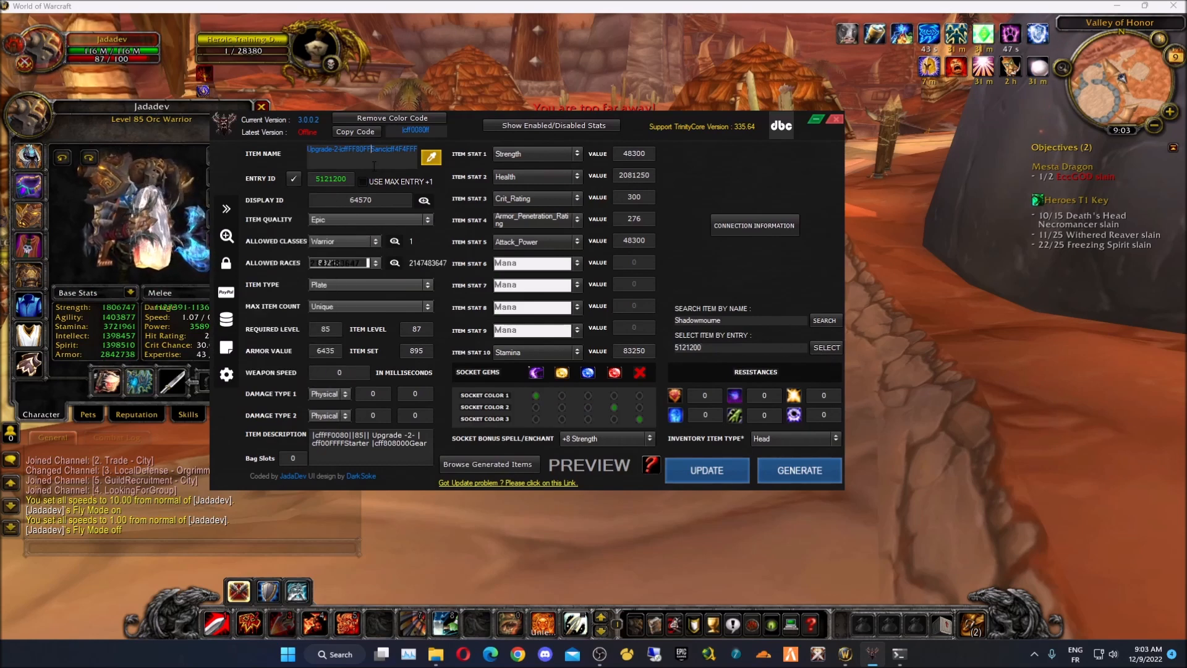
- Reload item 5121200 and enable Use Max Entry +1 for a new entry ID
{"action": "left_click", "coordinate": [400, 118]}
{"action": "key", "text": "ctrl+a"}
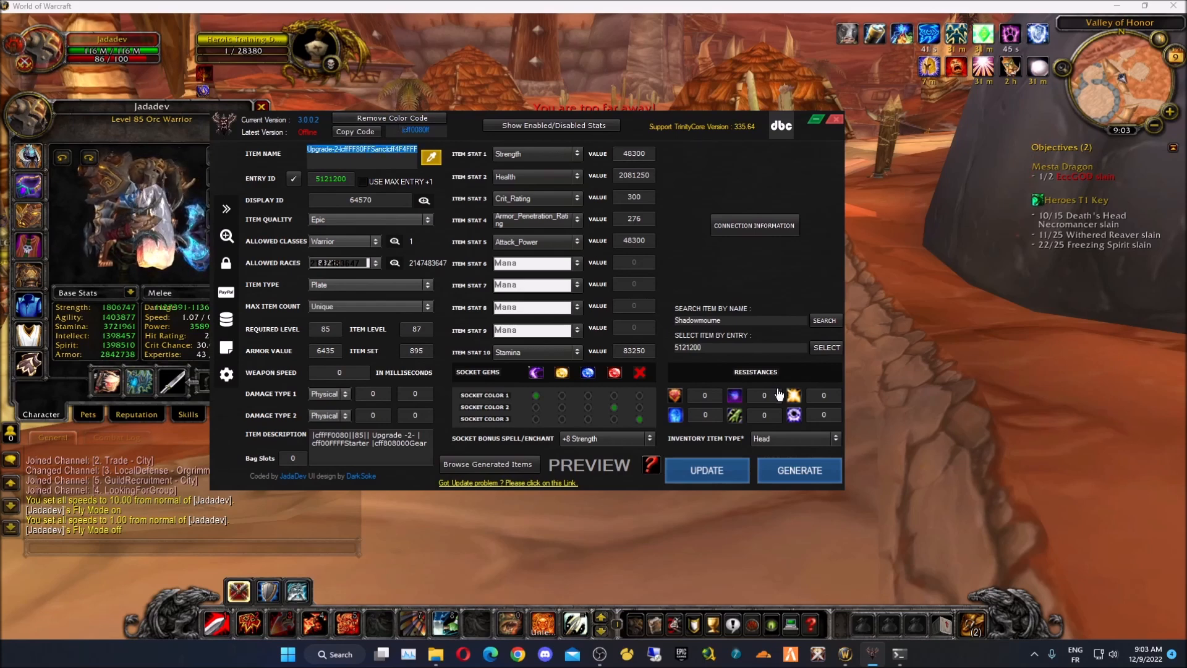
{"action": "left_click", "coordinate": [834, 350]}
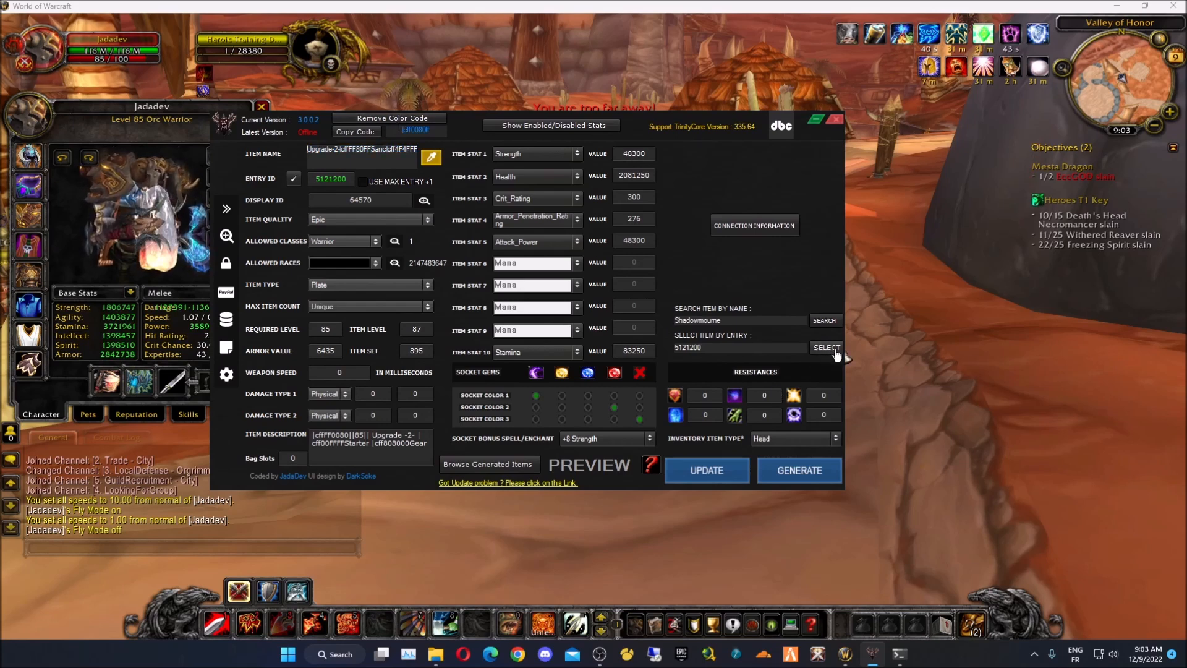
{"action": "left_click_drag", "start_coordinate": [386, 150], "coordinate": [142, 97]}
{"action": "left_click", "coordinate": [365, 159]}
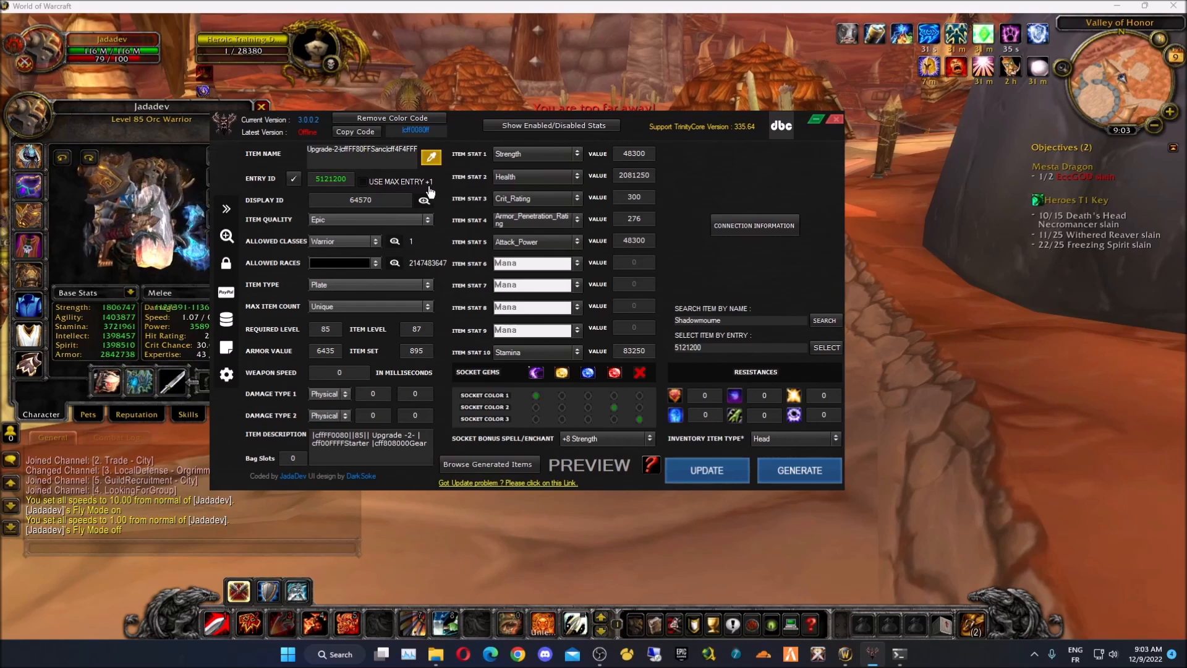
{"action": "left_click", "coordinate": [402, 182]}
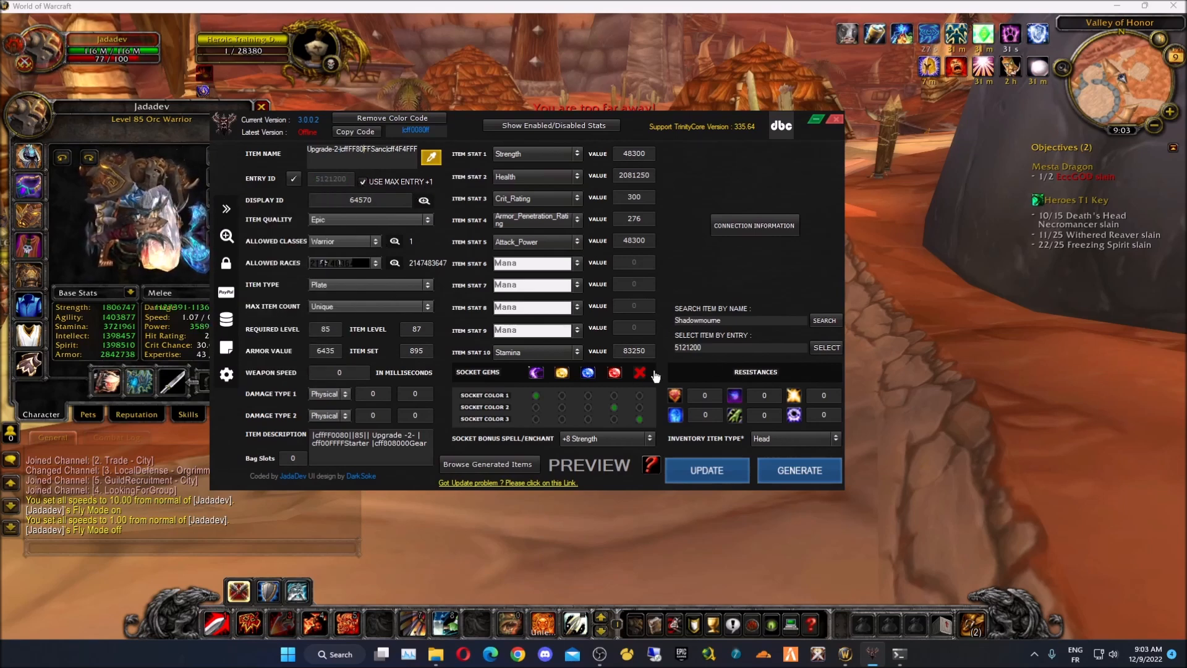
- Set the Inventory Item Type to Shoulder
{"action": "left_click", "coordinate": [797, 438]}
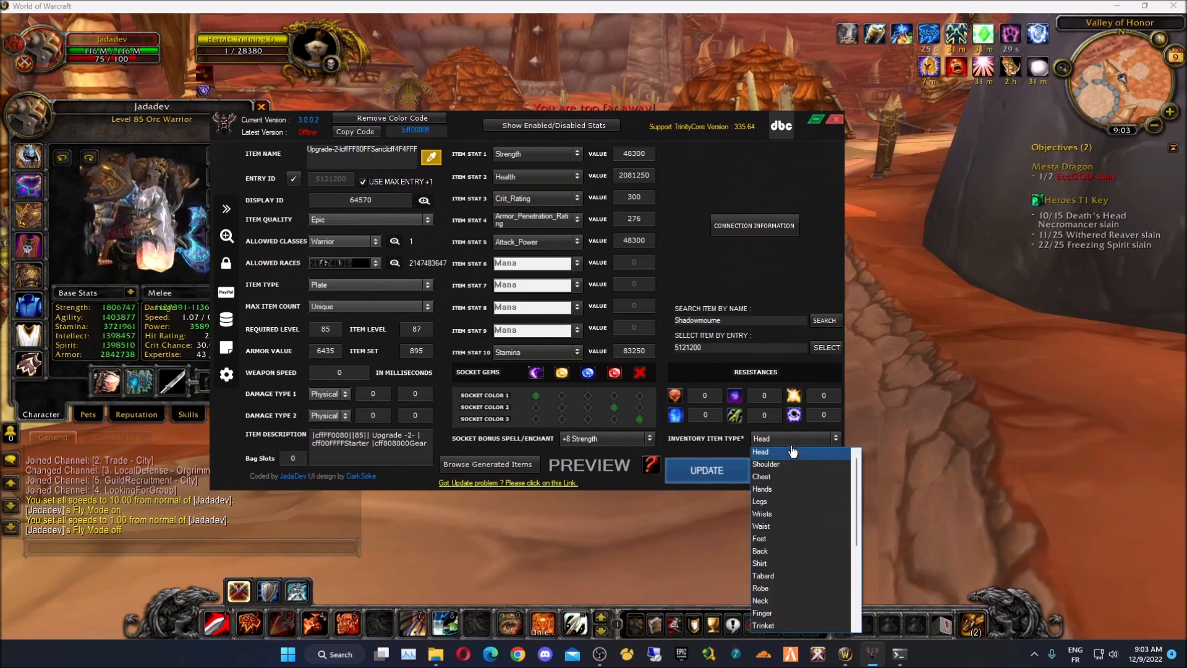
{"action": "scroll", "coordinate": [806, 595], "scroll_direction": "down", "scroll_amount": 4}
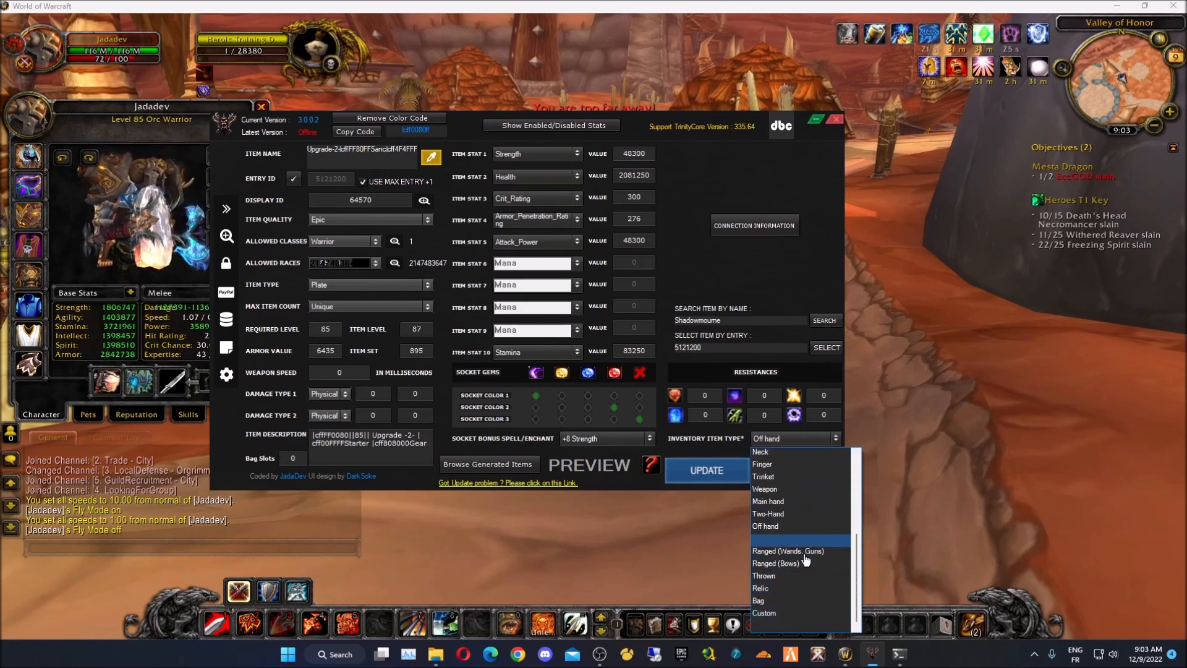
{"action": "scroll", "coordinate": [798, 492], "scroll_direction": "up", "scroll_amount": 4}
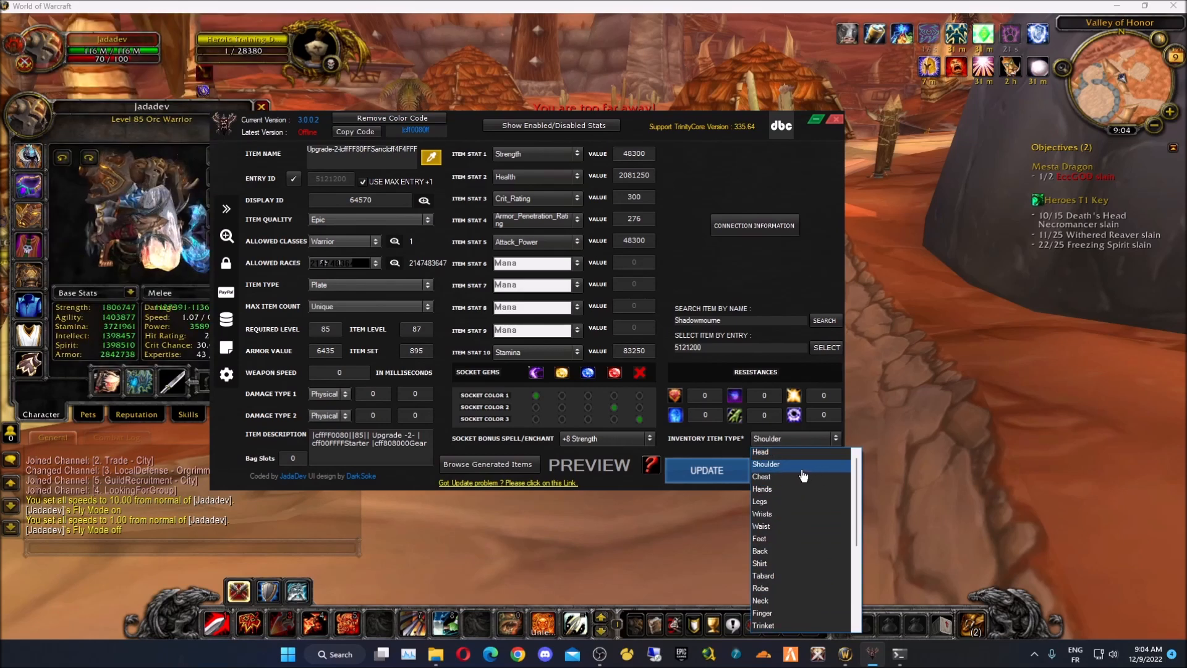
{"action": "left_click", "coordinate": [801, 464]}
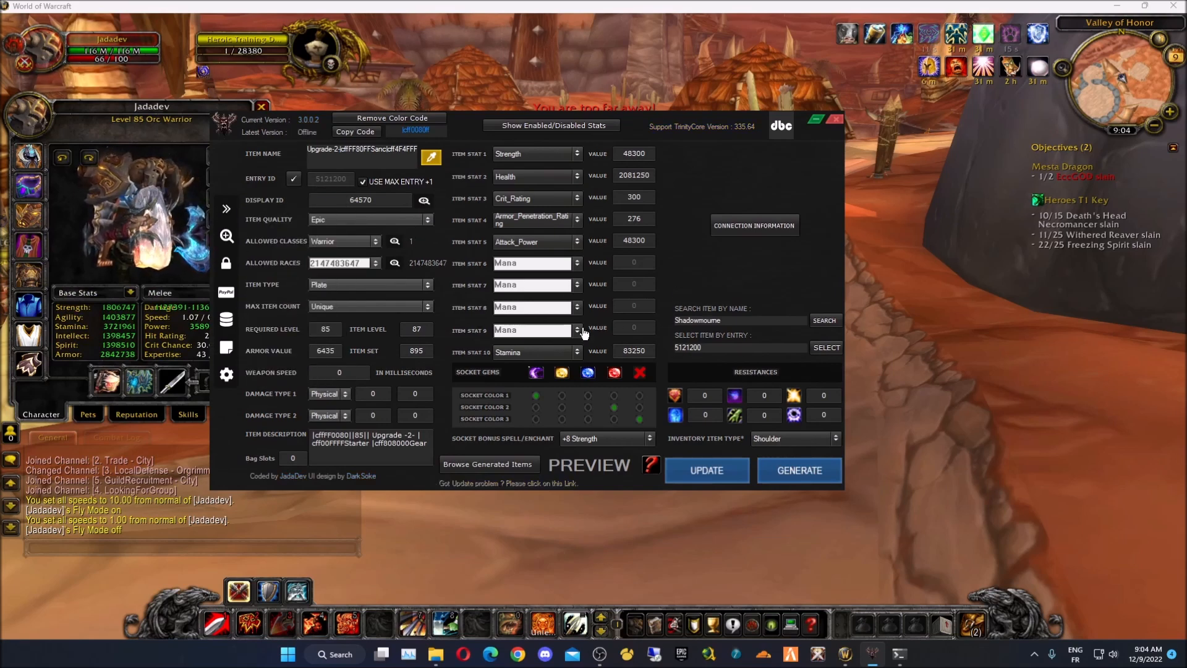
- Pick shoulder display model 61201 in the Display ID picker and apply it
{"action": "left_click", "coordinate": [805, 174]}
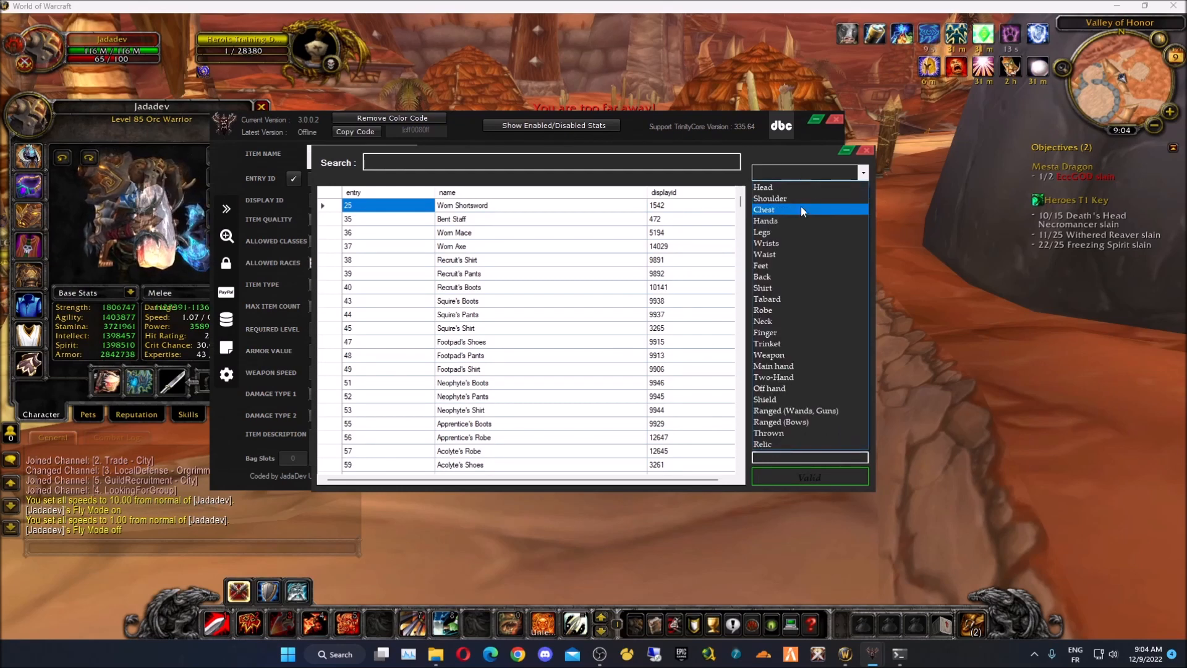
{"action": "left_click", "coordinate": [802, 198]}
{"action": "scroll", "coordinate": [810, 361], "scroll_direction": "down", "scroll_amount": 10}
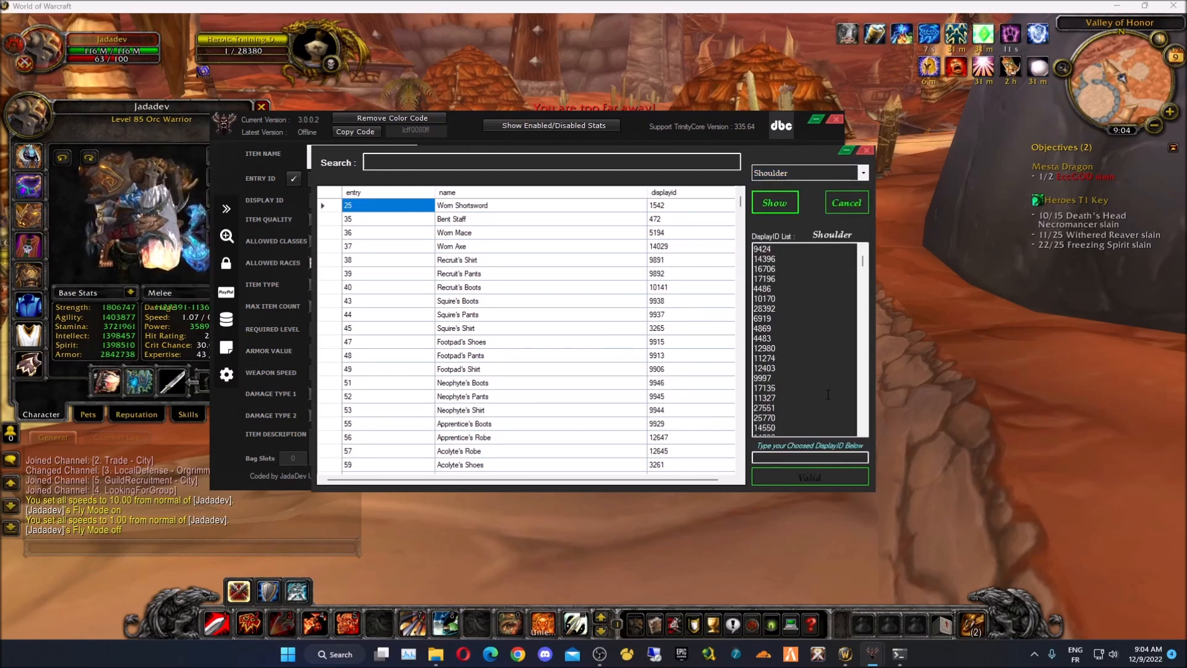
{"action": "left_click_drag", "start_coordinate": [863, 264], "coordinate": [867, 386]}
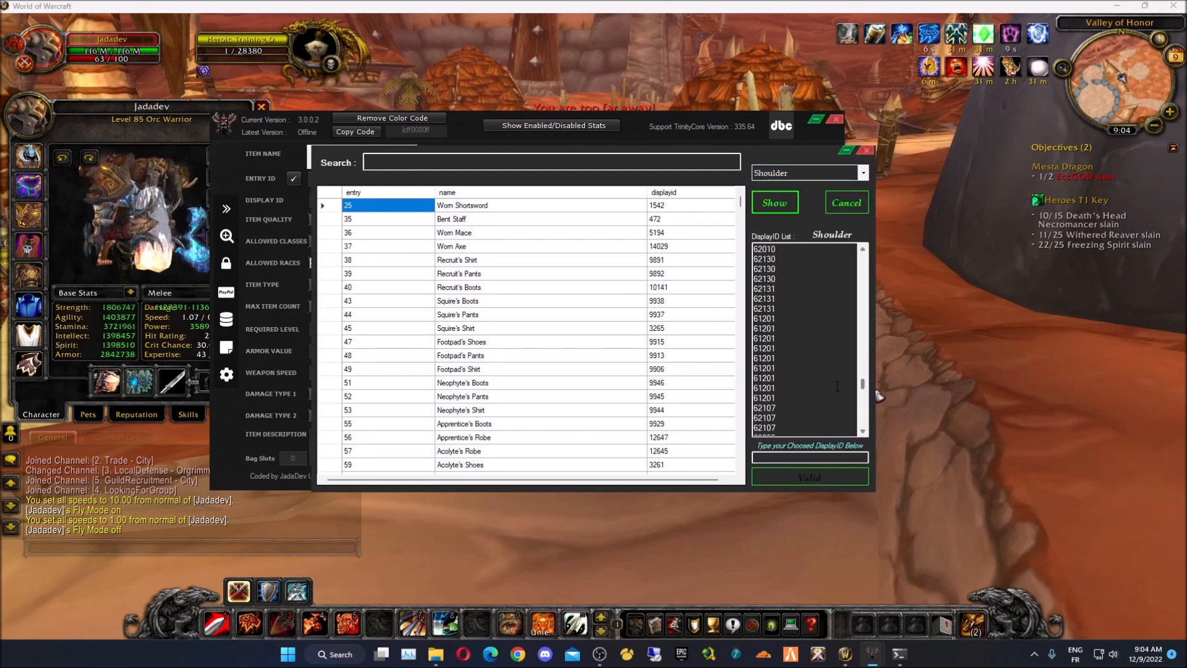
{"action": "left_click", "coordinate": [765, 368]}
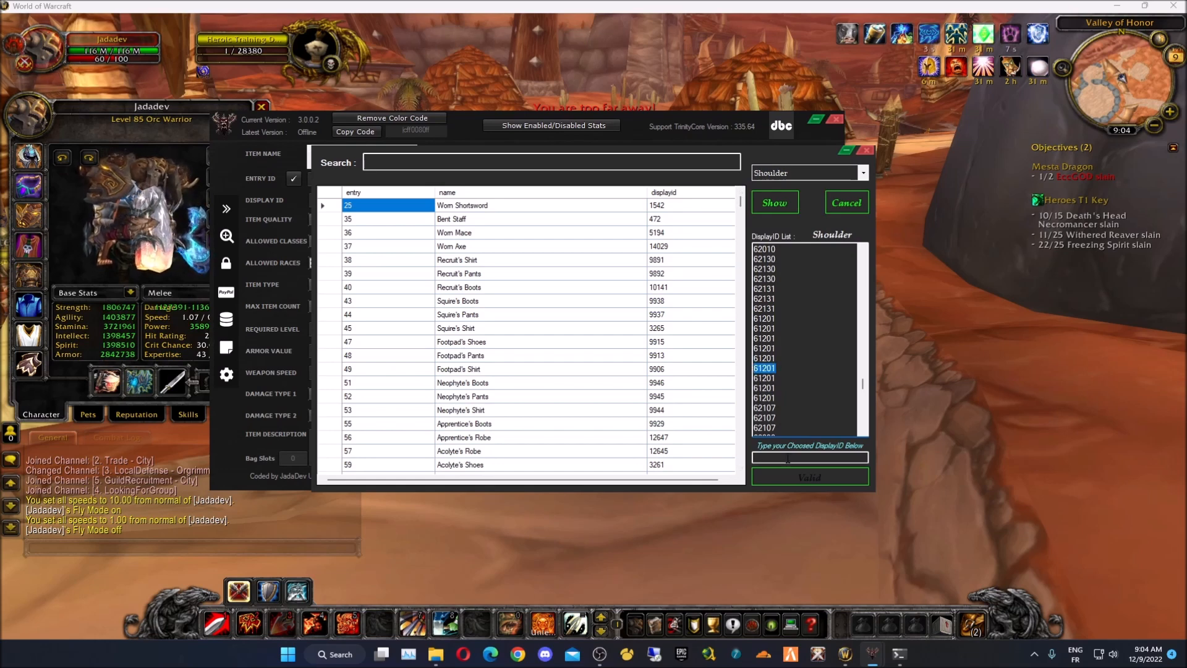
{"action": "left_click", "coordinate": [802, 473]}
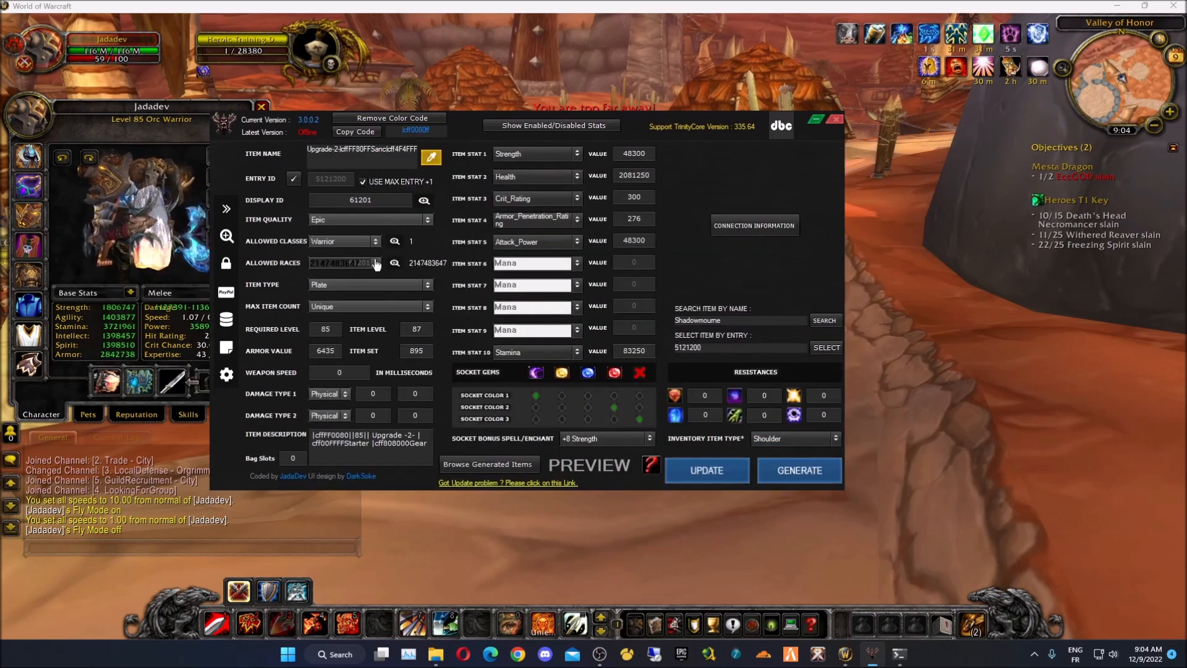
{"action": "left_click", "coordinate": [368, 223]}
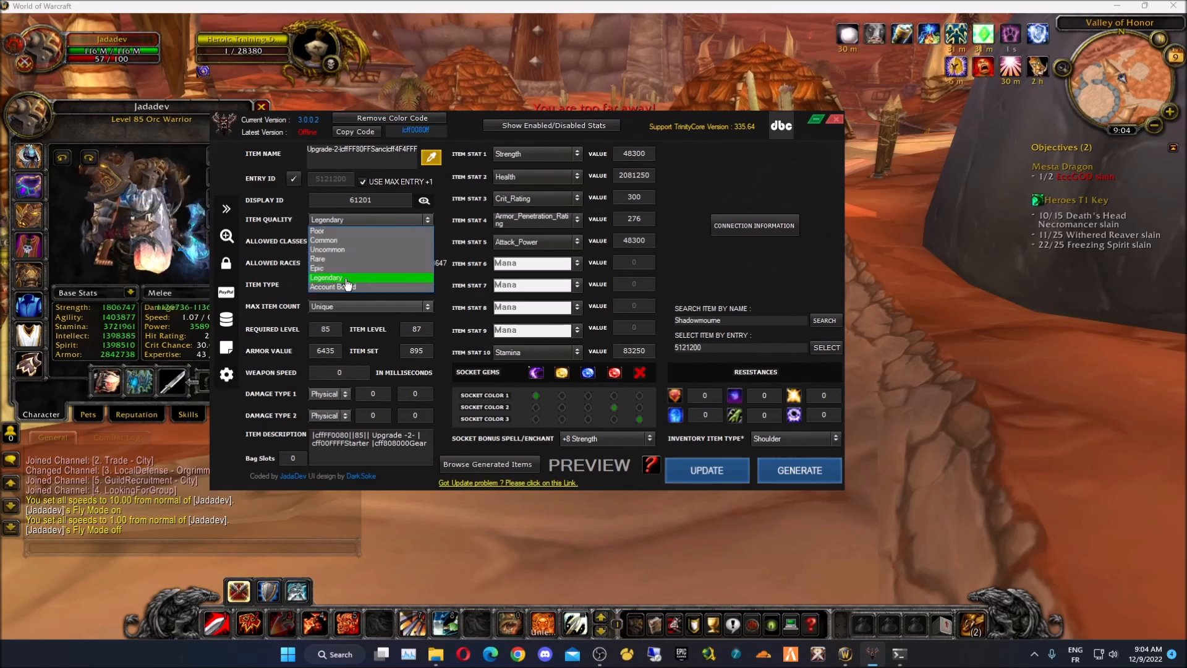
- Make the item Legendary, rename it SHOULDER and colour the name orange (ff8000)
{"action": "left_click", "coordinate": [346, 284]}
{"action": "left_click", "coordinate": [388, 166]}
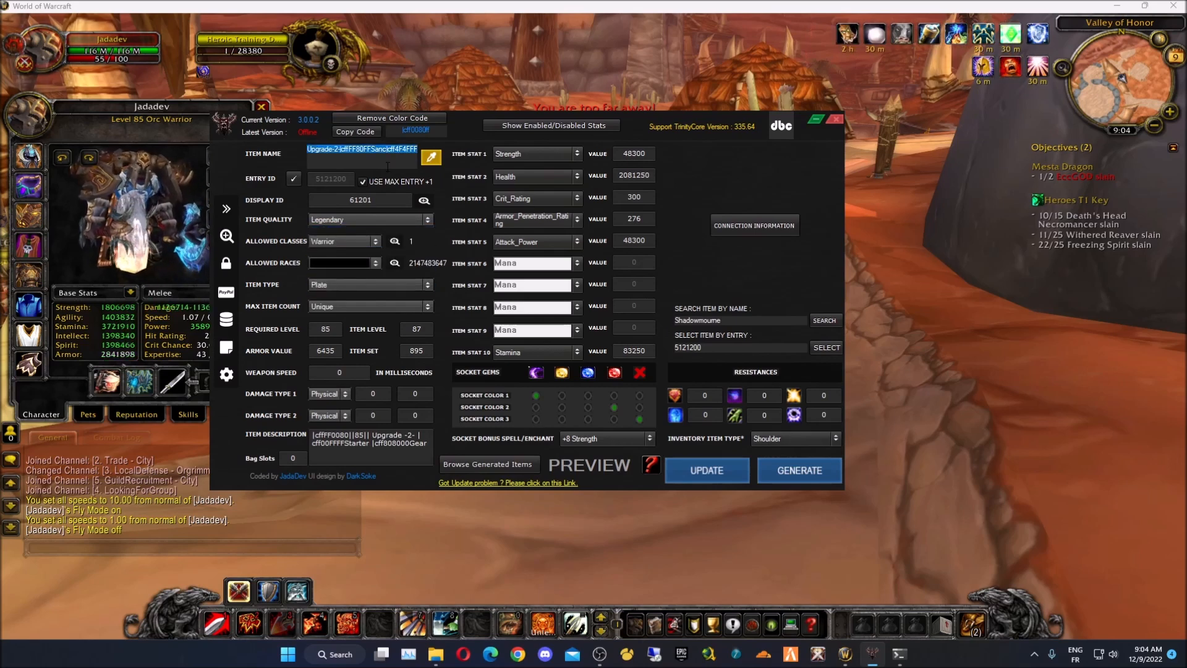
{"action": "type", "text": "TE"}
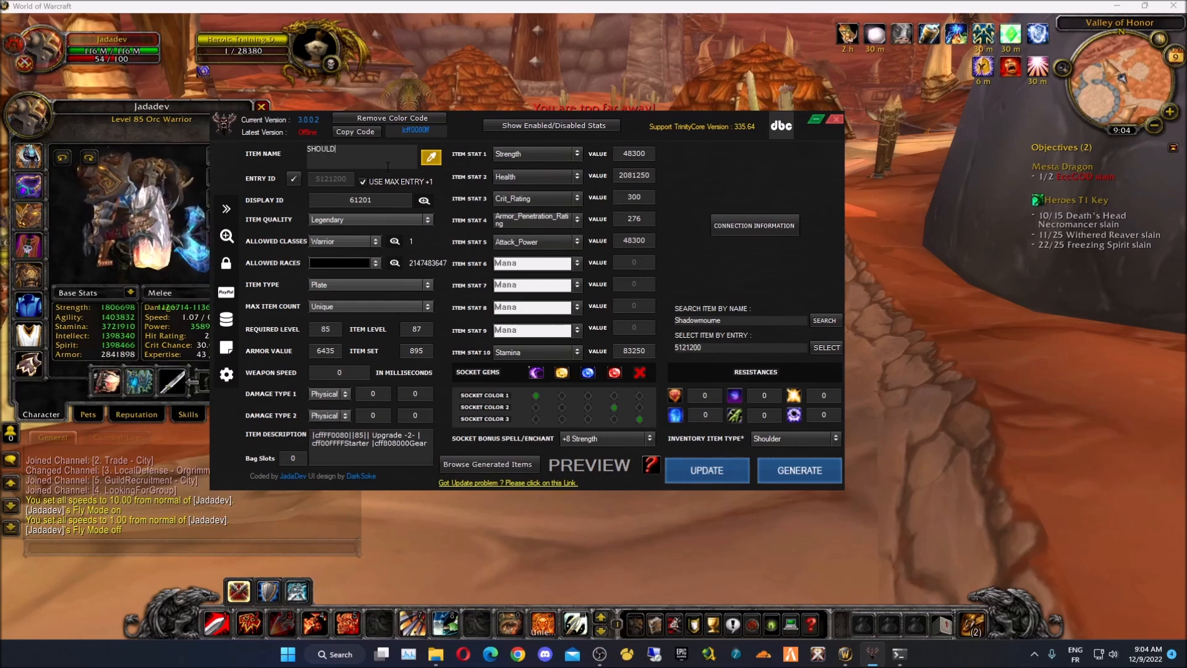
{"action": "left_click", "coordinate": [430, 157]}
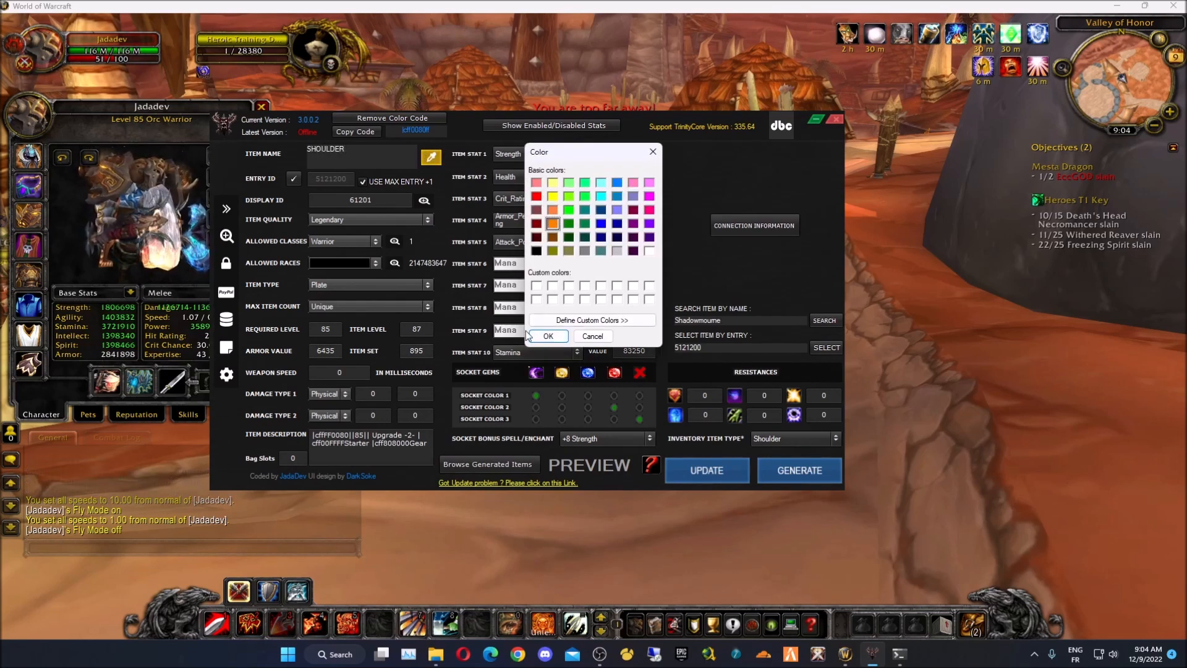
{"action": "left_click", "coordinate": [537, 336]}
{"action": "left_click", "coordinate": [391, 162]}
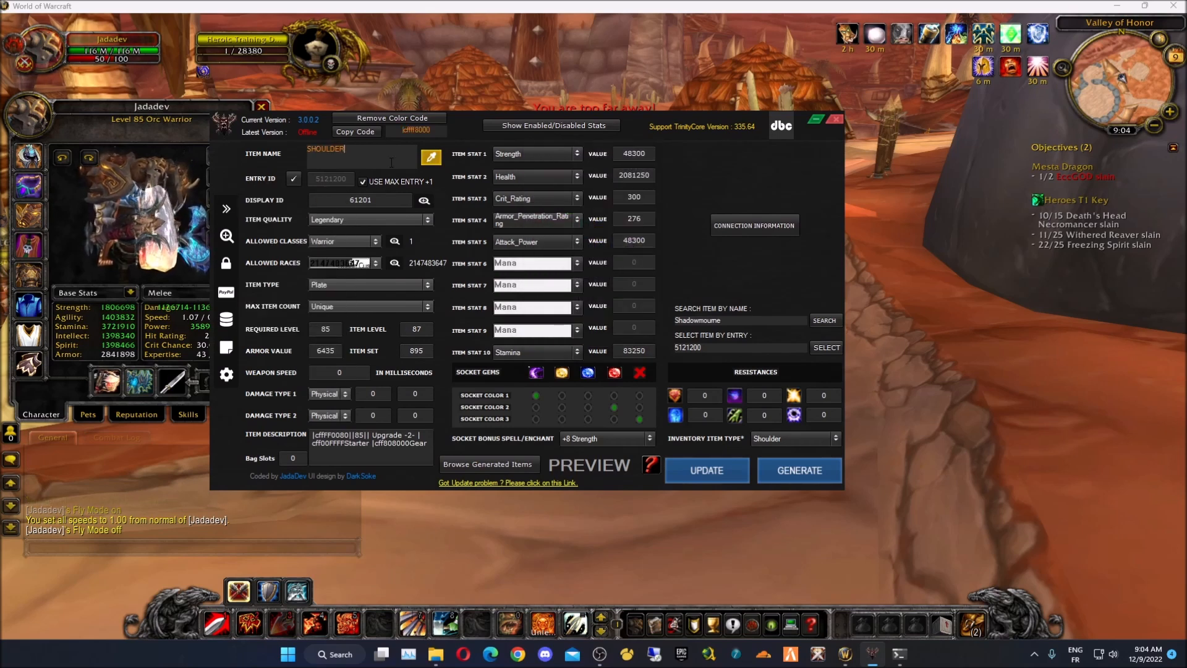
- Try the allowed class and race presets: all classes, all races, Hunter, Blood Elf
{"action": "left_click", "coordinate": [373, 241]}
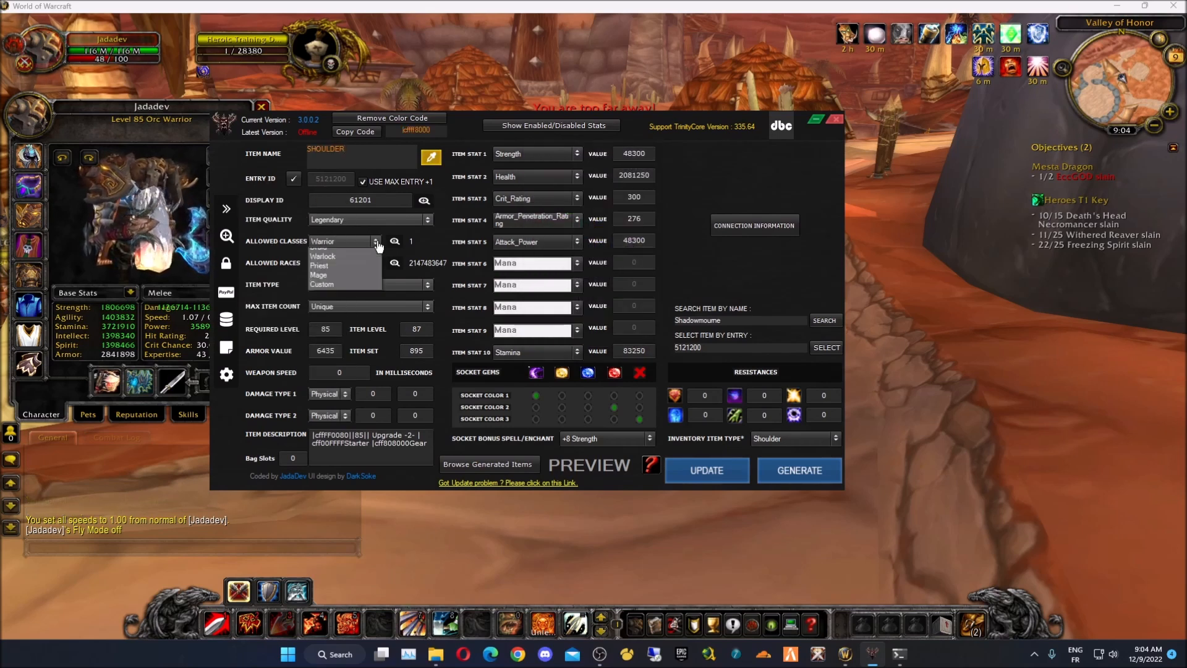
{"action": "left_click", "coordinate": [337, 252]}
{"action": "left_click", "coordinate": [359, 263]}
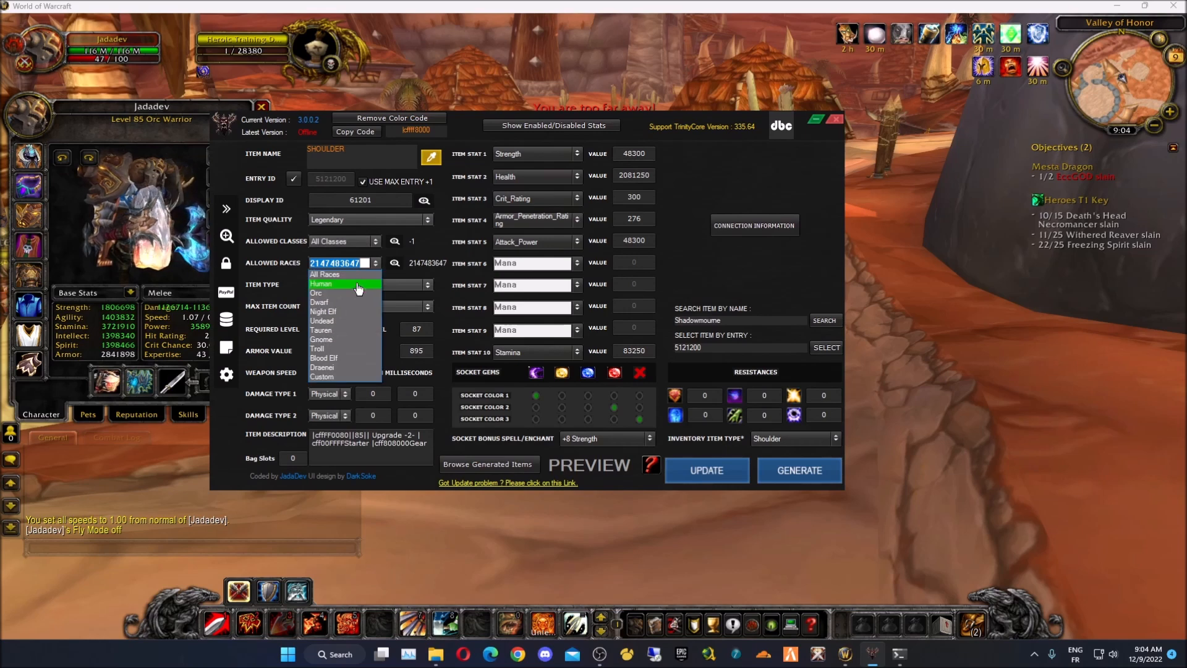
{"action": "left_click", "coordinate": [357, 276]}
{"action": "left_click", "coordinate": [356, 244]}
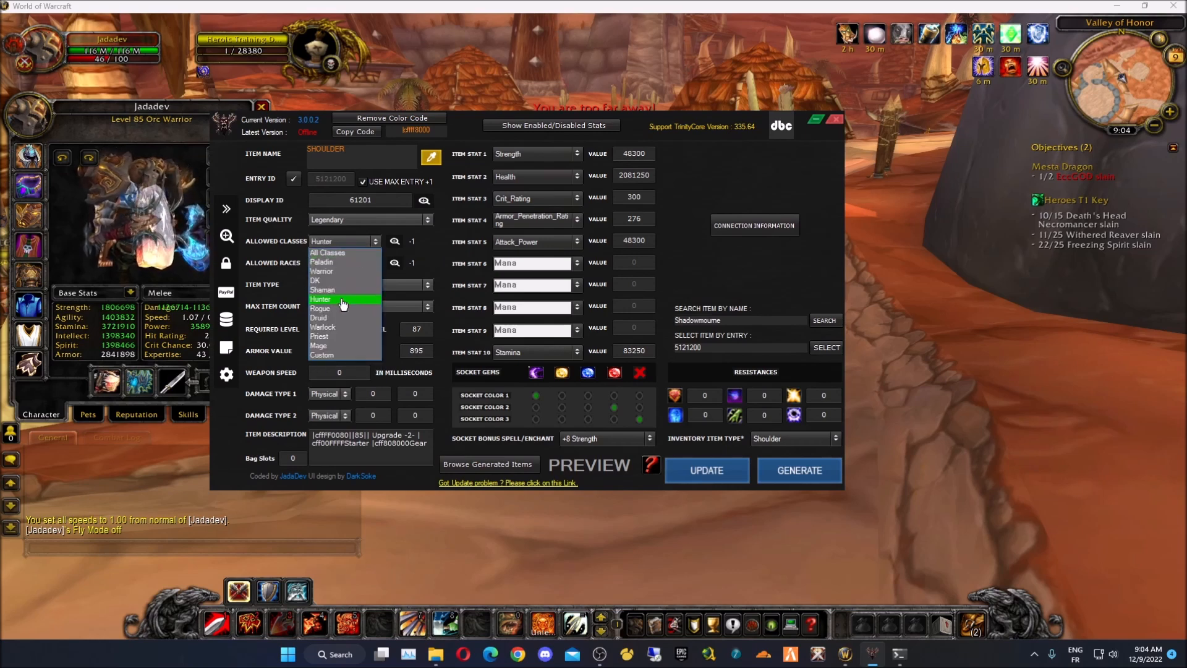
{"action": "left_click", "coordinate": [340, 300]}
{"action": "left_click", "coordinate": [351, 265]}
{"action": "left_click", "coordinate": [341, 351]}
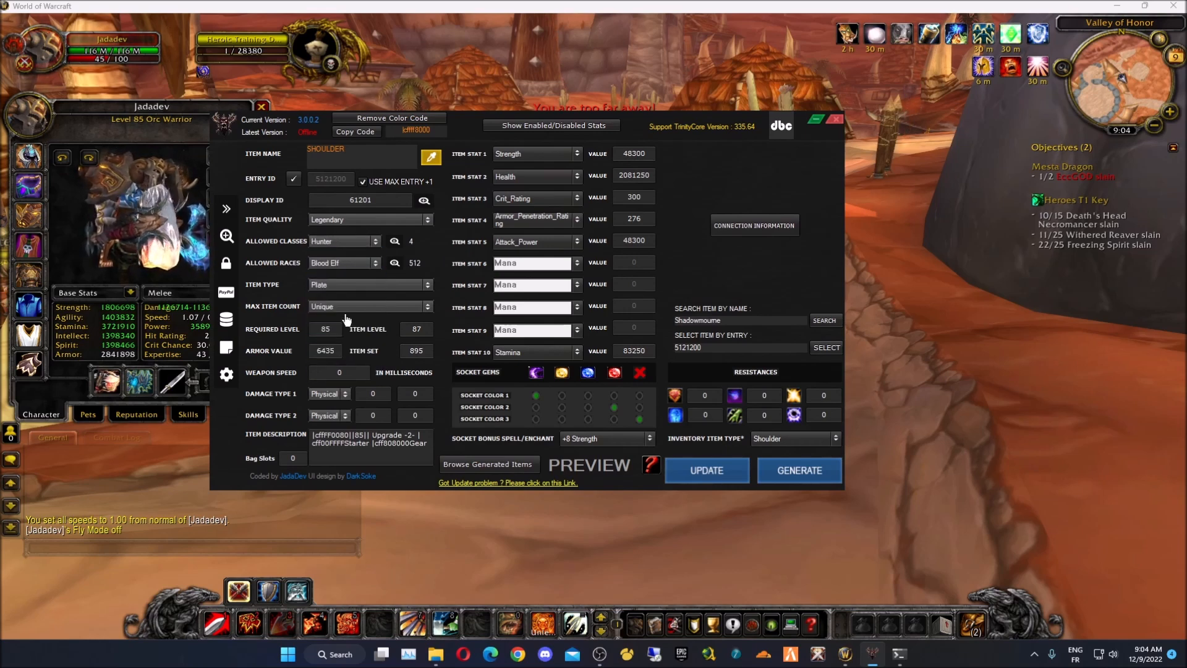
- Tick Priest in the class checklist and apply classes 342 and races 1537
{"action": "left_click", "coordinate": [393, 242]}
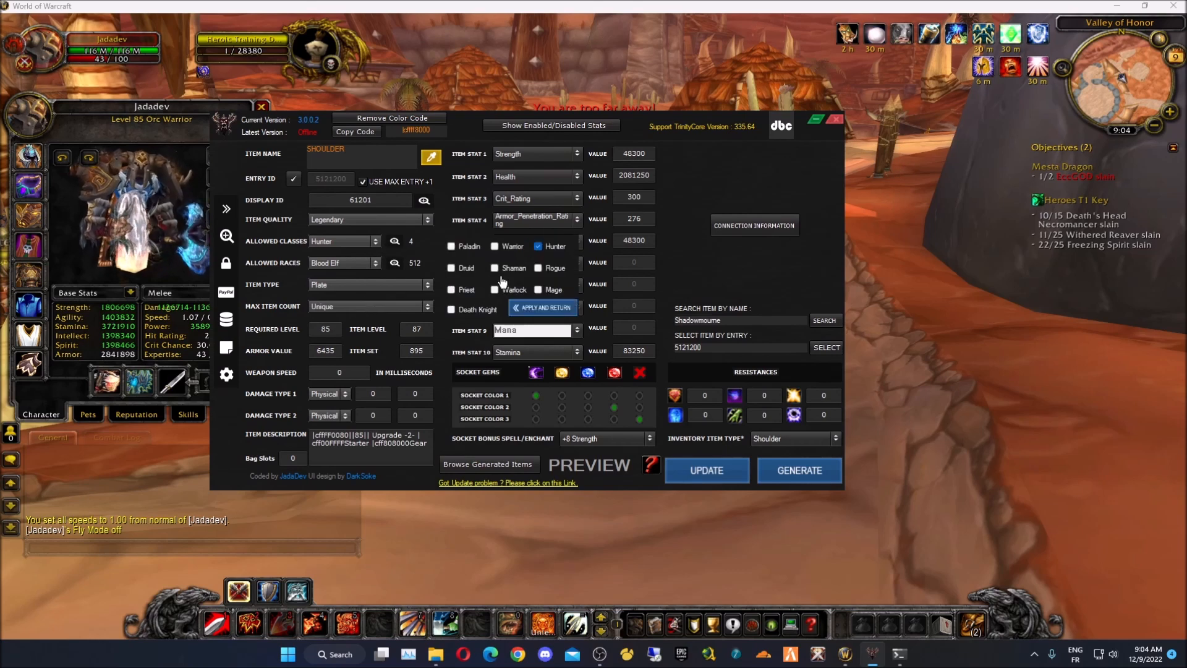
{"action": "left_click", "coordinate": [460, 291]}
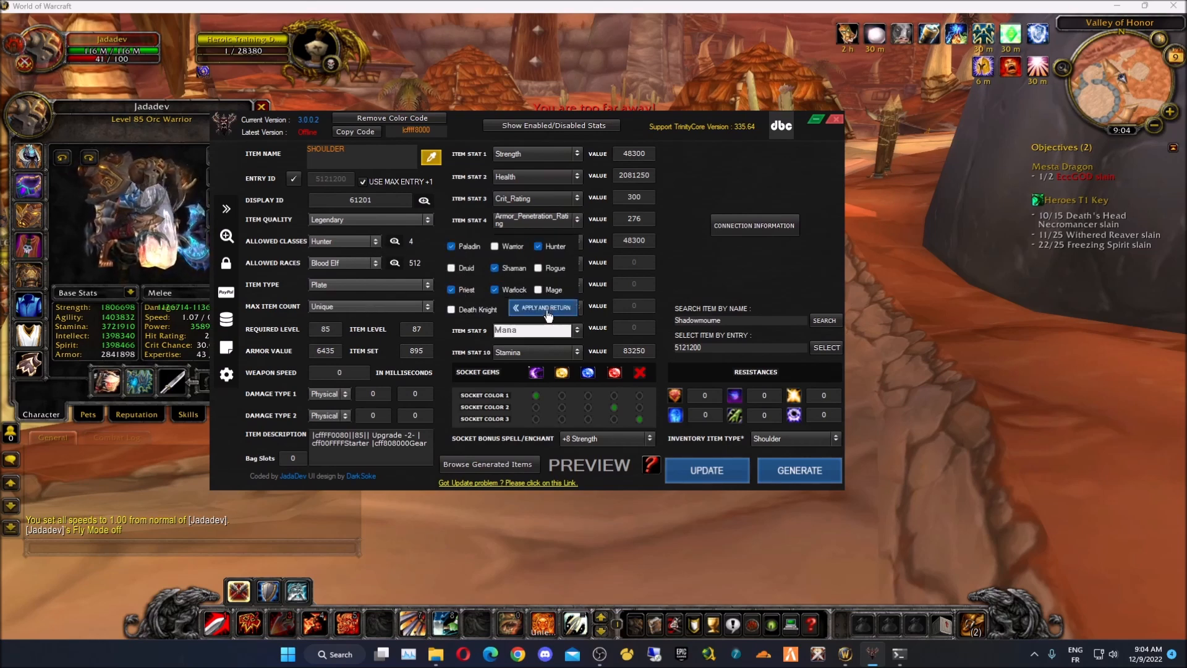
{"action": "left_click", "coordinate": [544, 308]}
{"action": "left_click", "coordinate": [394, 264]}
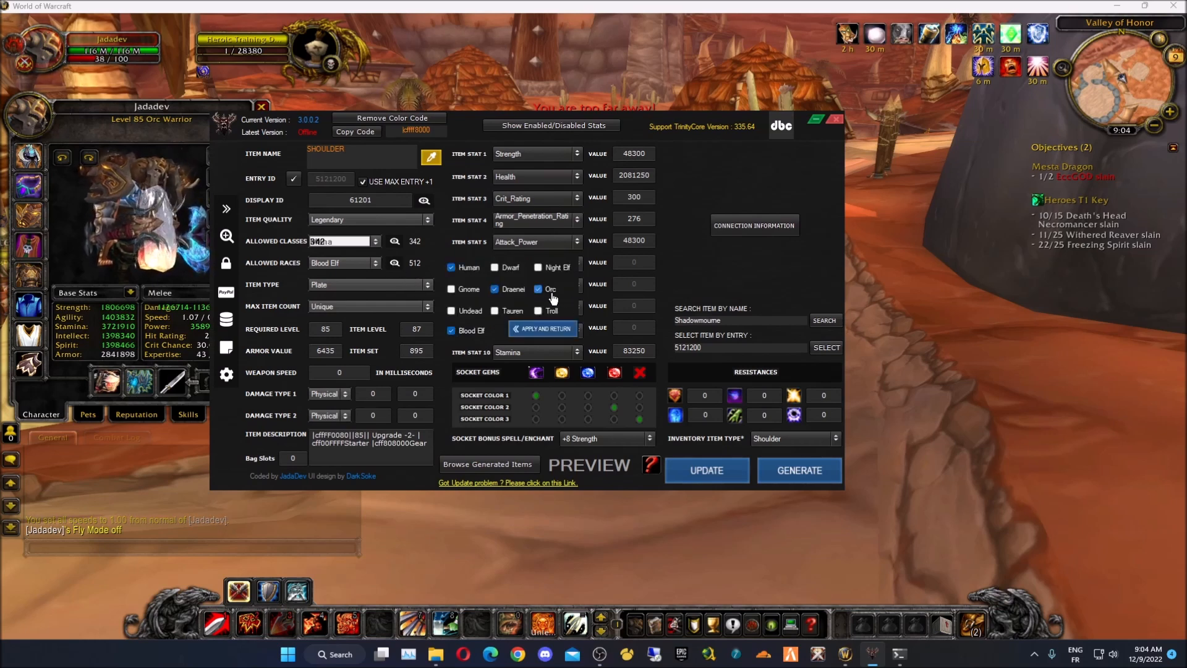
{"action": "left_click", "coordinate": [545, 330]}
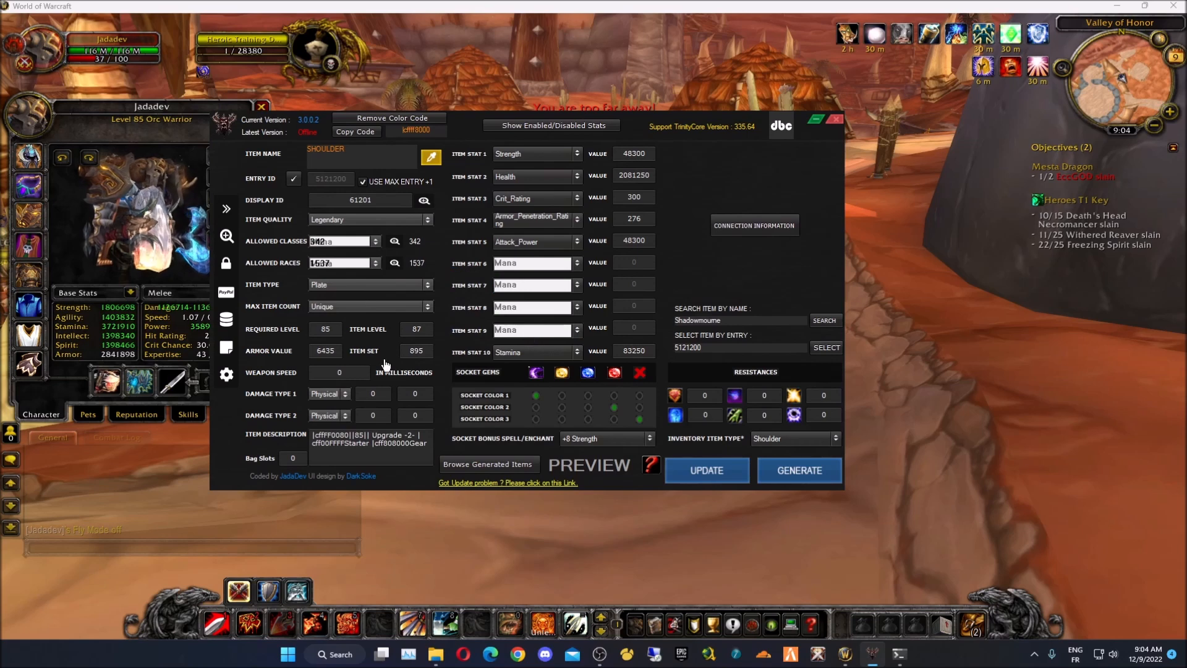
- Make the item Cloth and generate its SQL
{"action": "left_click", "coordinate": [368, 284]}
{"action": "scroll", "coordinate": [364, 297], "scroll_direction": "up", "scroll_amount": 2}
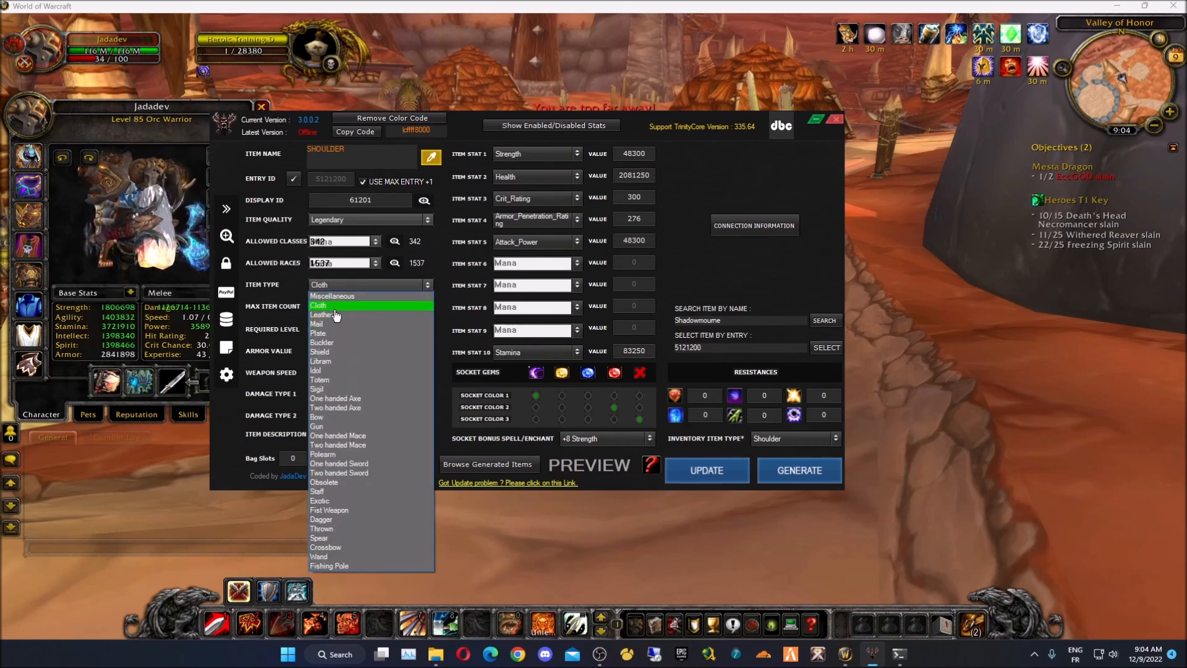
{"action": "left_click", "coordinate": [348, 305]}
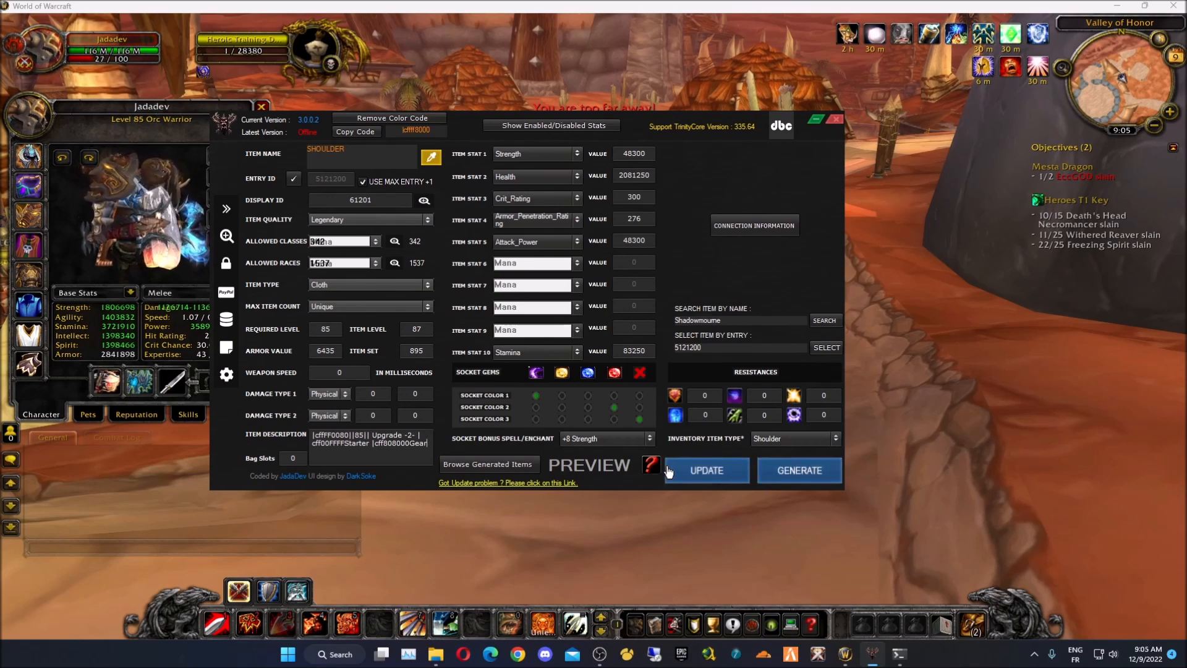
{"action": "left_click", "coordinate": [801, 481]}
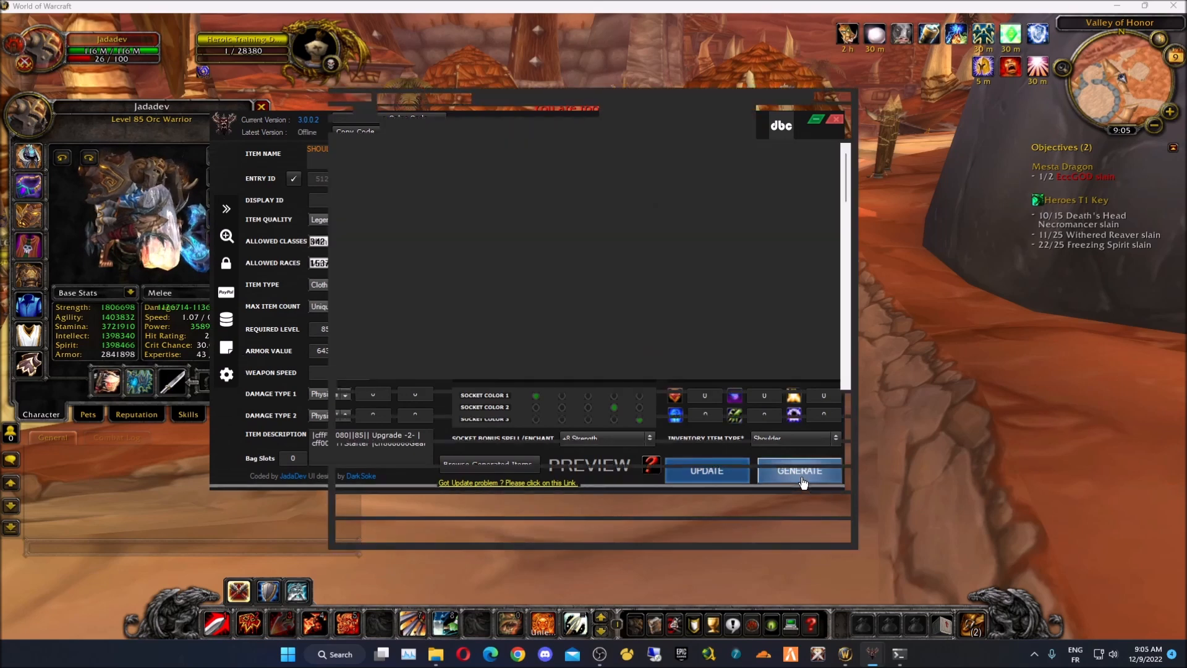
- Insert the item into the database, then send .server restart in the game chat
{"action": "left_click", "coordinate": [755, 406]}
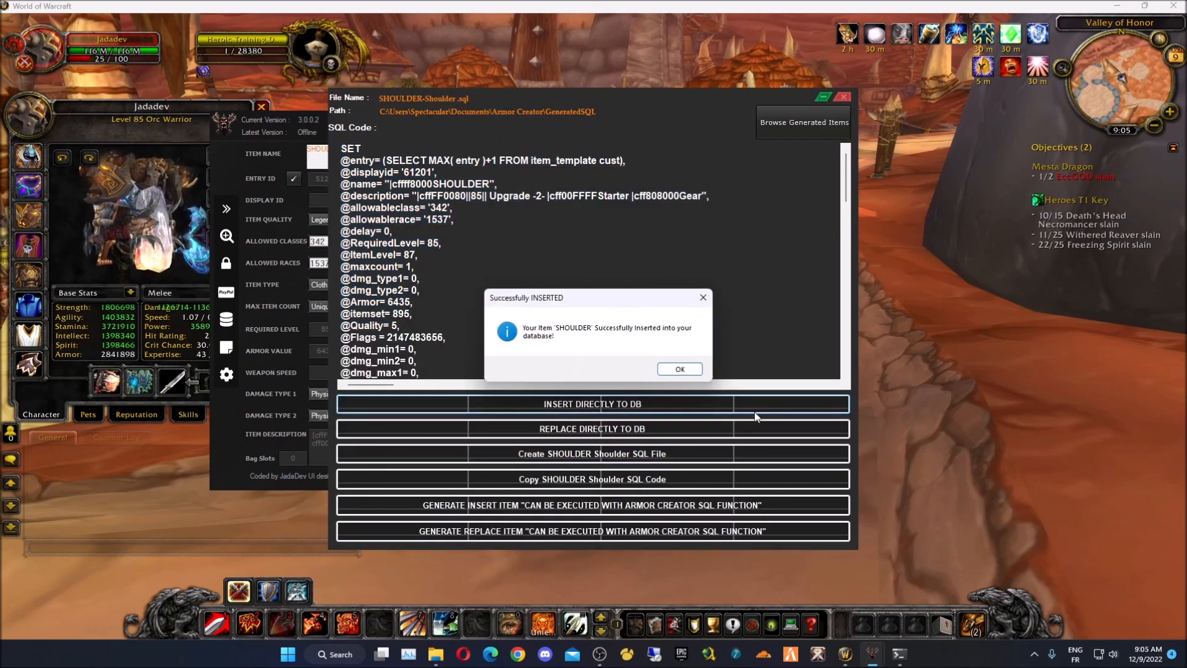
{"action": "left_click", "coordinate": [688, 374]}
{"action": "left_click", "coordinate": [876, 391]}
{"action": "key", "text": "c"}
{"action": "key", "text": "Return"}
{"action": "type", "text": ".server restart"}
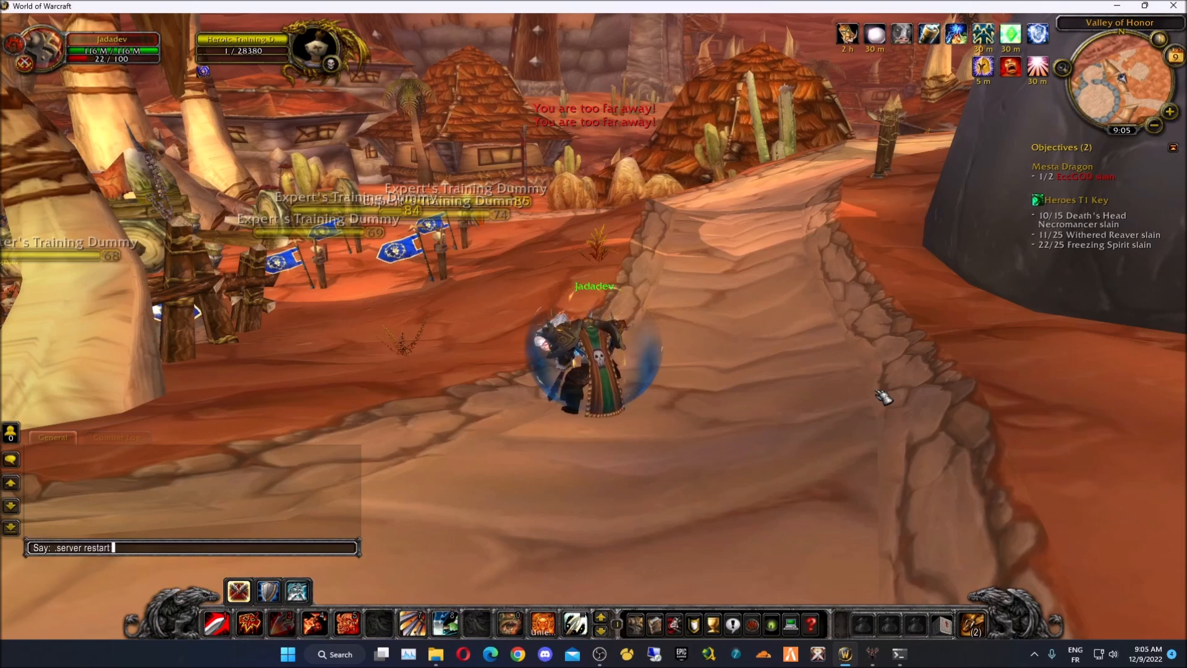
{"action": "key", "text": "Return"}
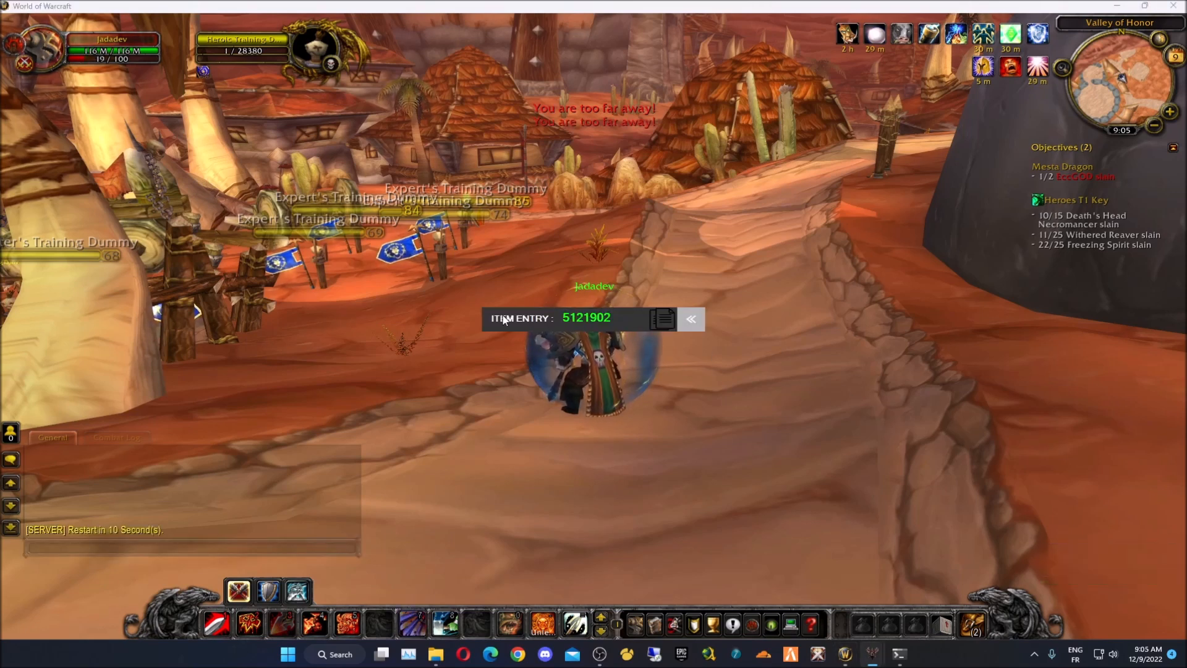
- Copy the new item's entry number and close the entry overlay
{"action": "left_click", "coordinate": [659, 319]}
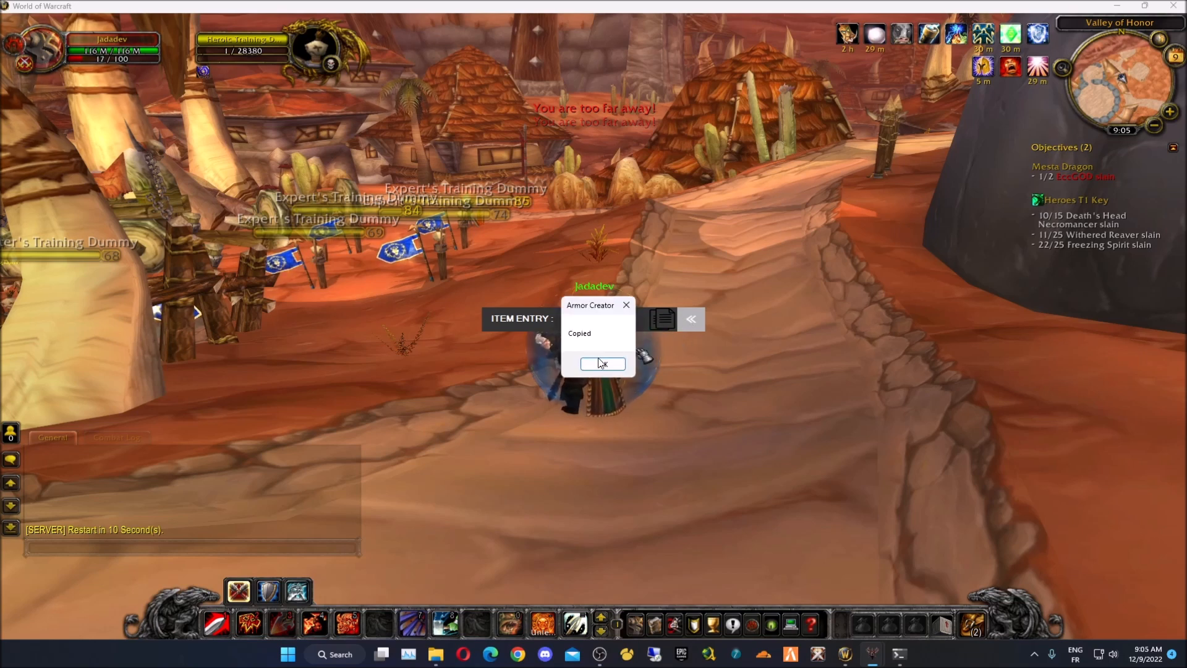
{"action": "left_click", "coordinate": [602, 363]}
{"action": "left_click", "coordinate": [691, 318]}
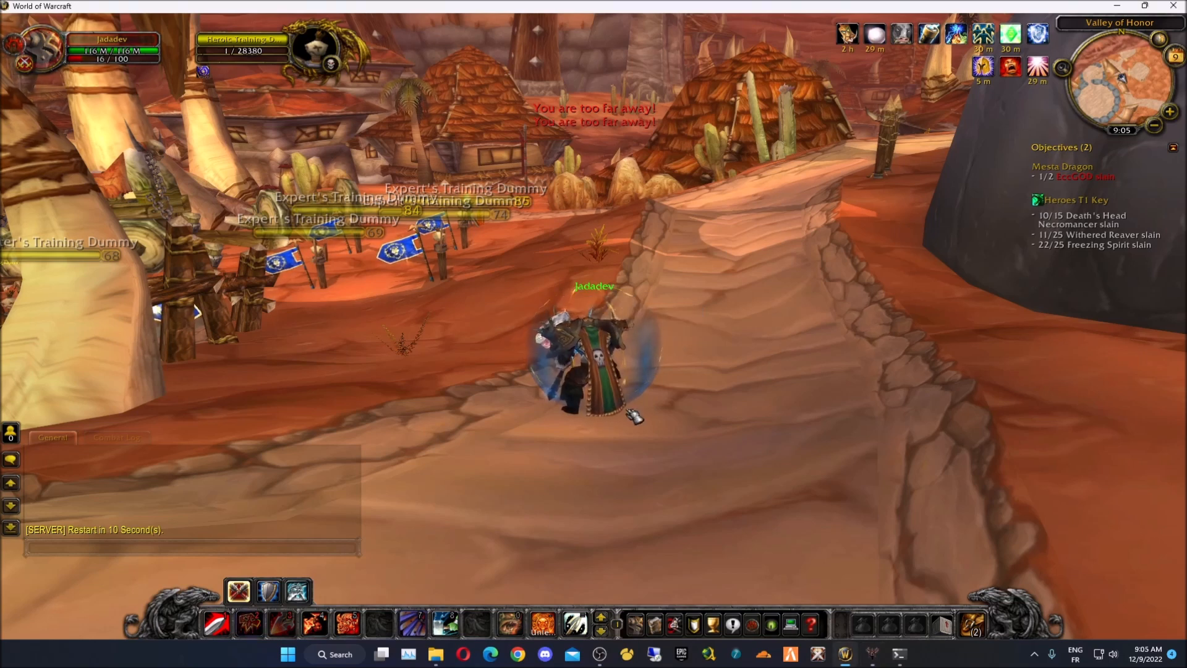
- Log out to the login screen and log back in, accepting the realm
{"action": "key", "text": "Escape"}
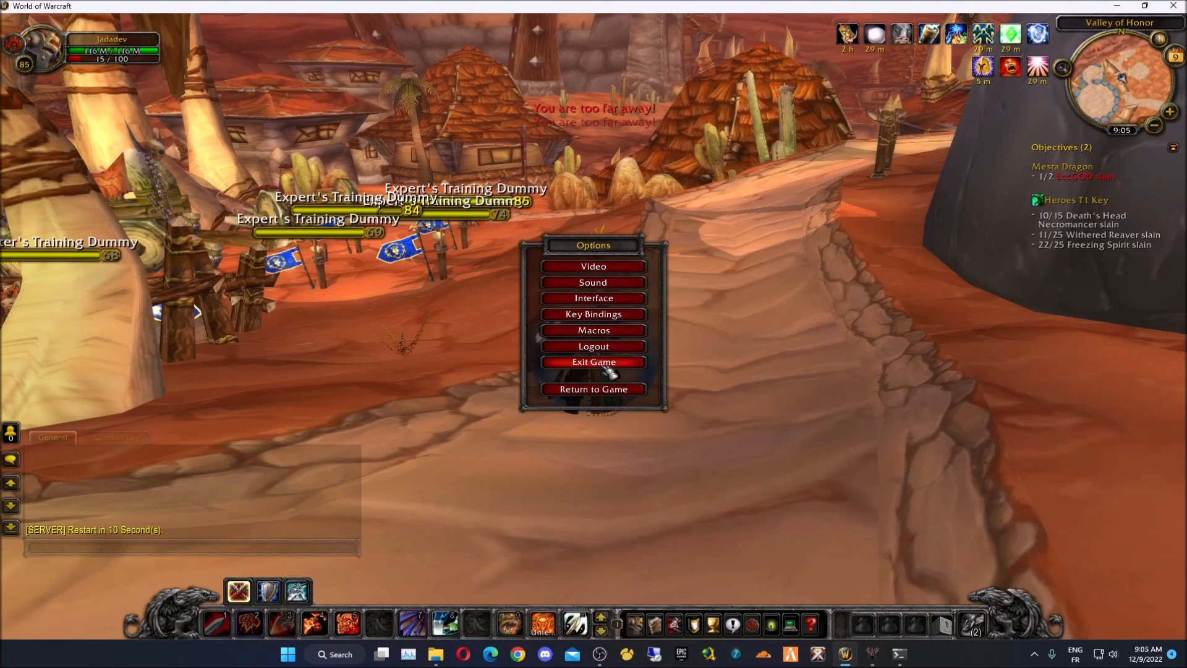
{"action": "left_click", "coordinate": [606, 339]}
{"action": "type", "text": "adm"}
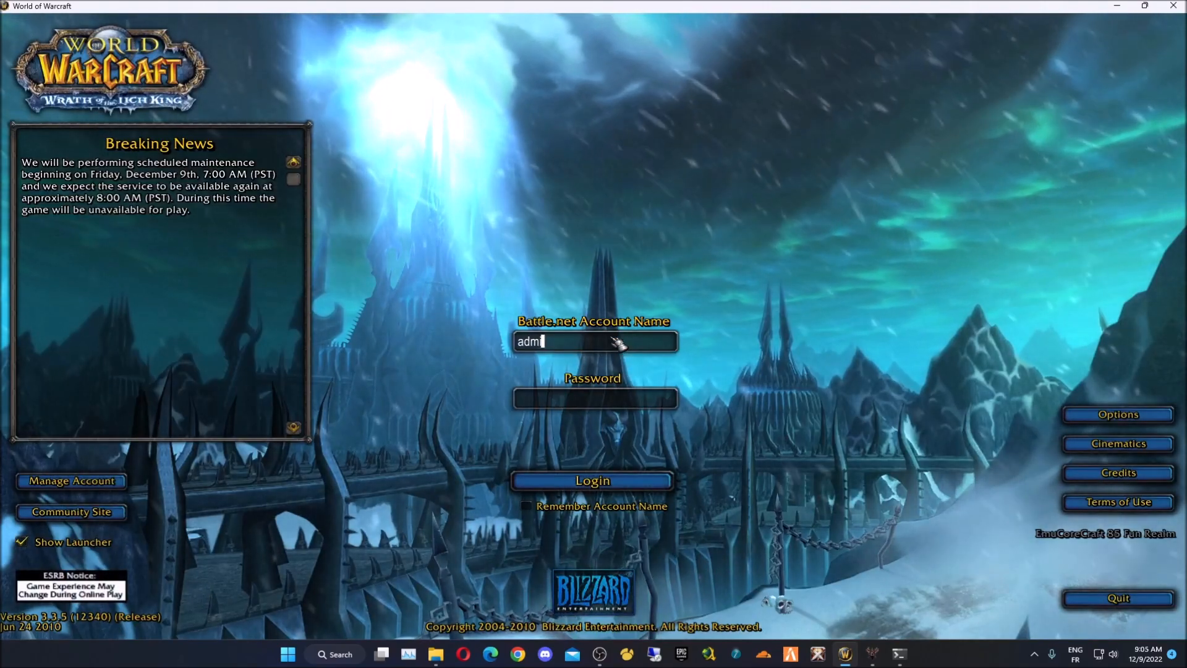
{"action": "type", "text": "in"}
{"action": "key", "text": "Tab"}
{"action": "type", "text": "admin"}
{"action": "key", "text": "Return"}
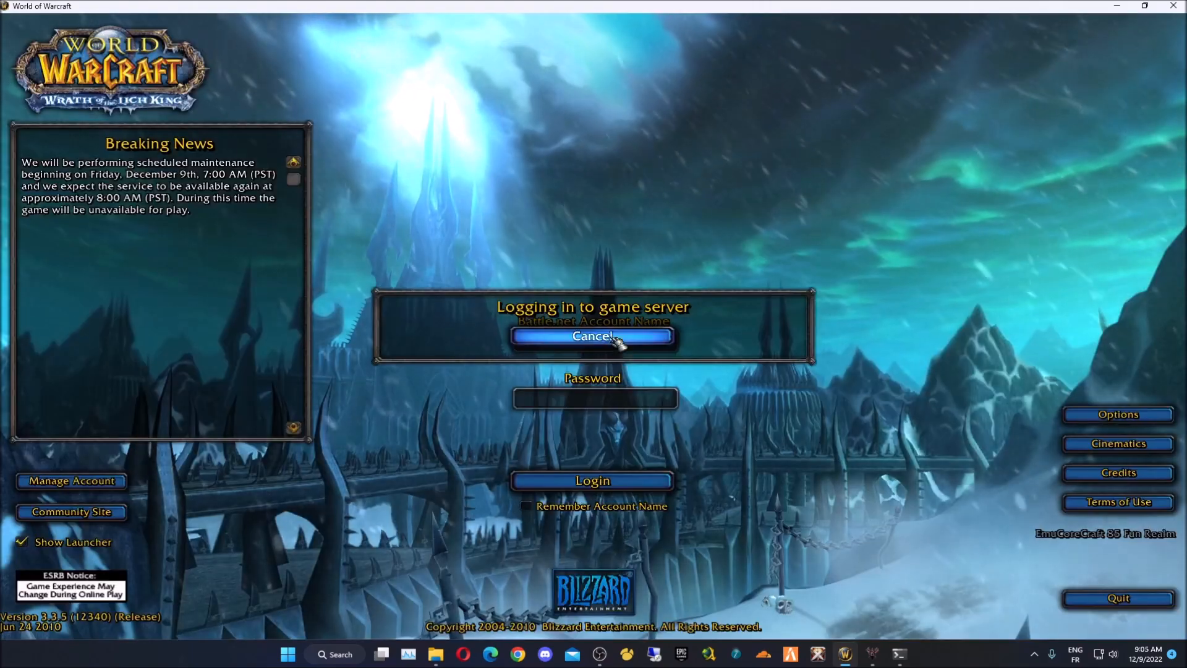
{"action": "key", "text": "Return"}
{"action": "key", "text": "Return"}
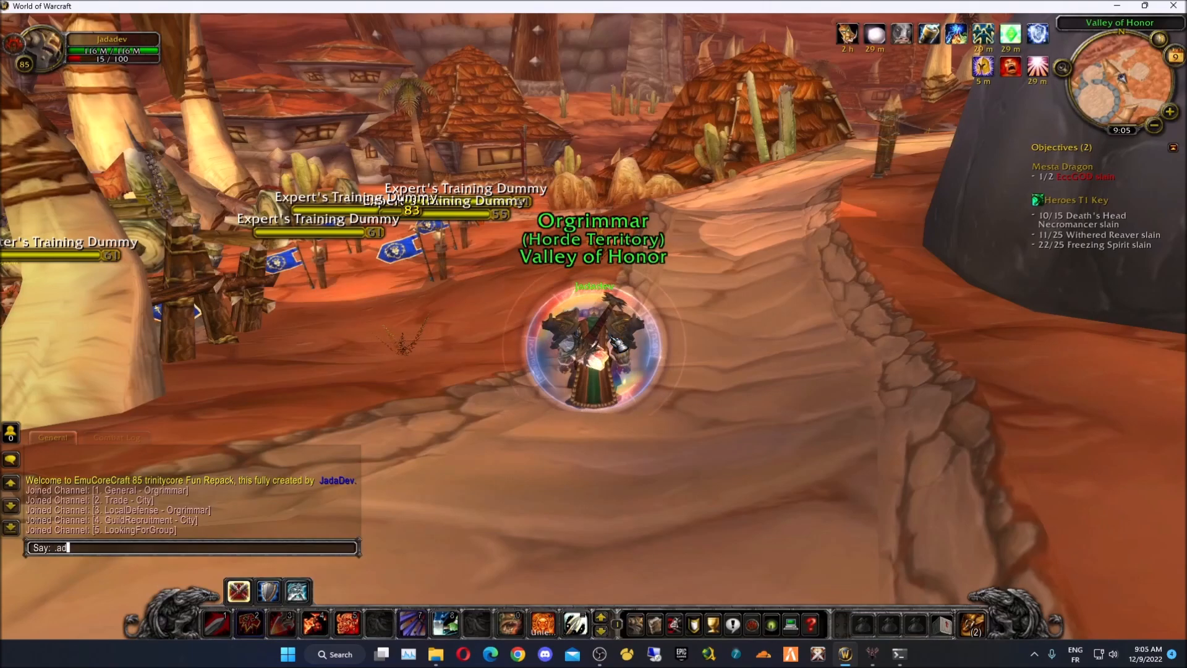
- Send the .additem command, open the bags and inspect the SHOULDER item's stats
{"action": "key", "text": "b"}
{"action": "key", "text": "w"}
{"action": "key", "text": "d"}
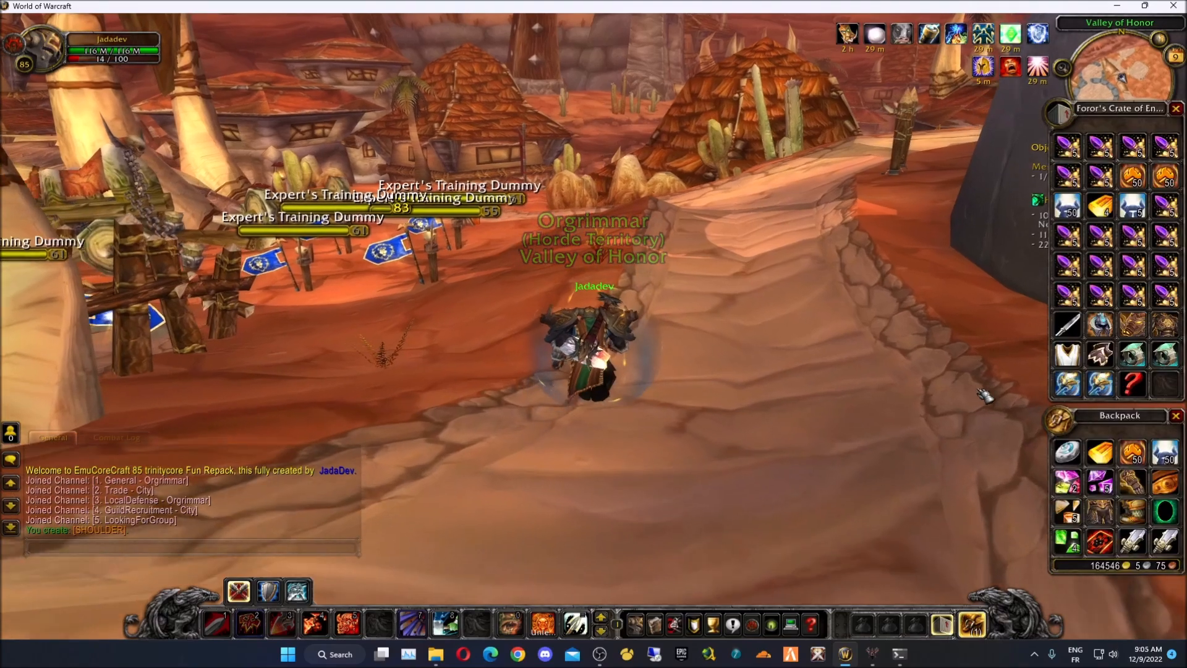
{"action": "mouse_move", "coordinate": [1141, 388]}
- Run and jump the warrior around, then close the bags
{"action": "key", "text": "a"}
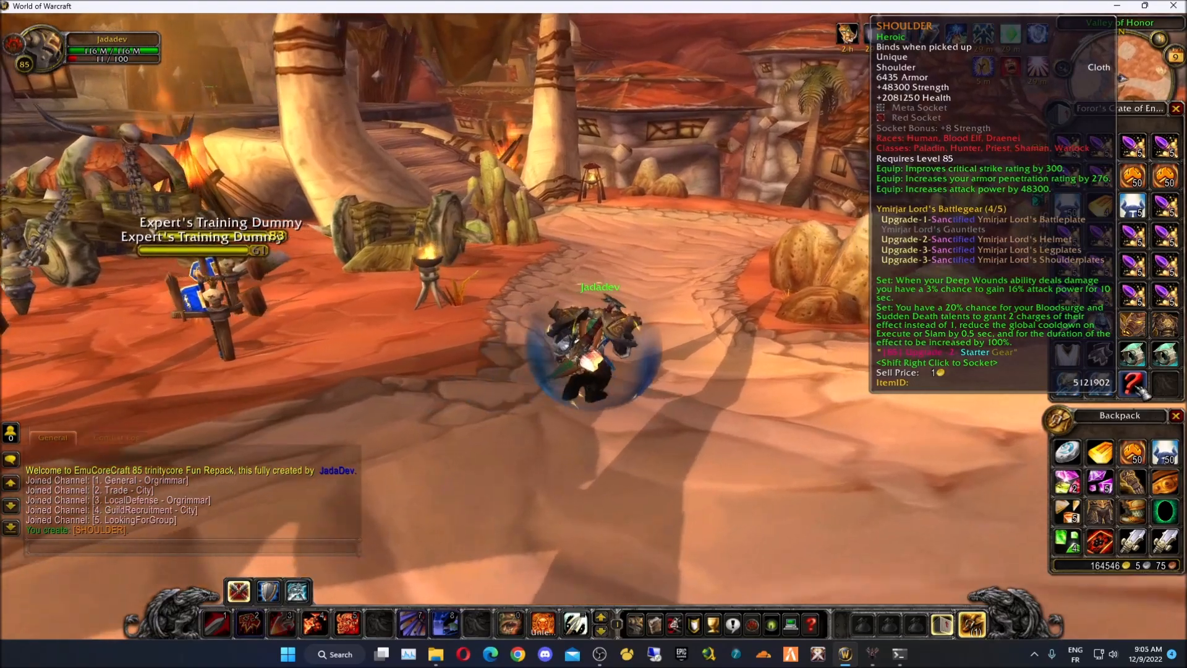
{"action": "key", "text": "w"}
{"action": "key", "text": "space"}
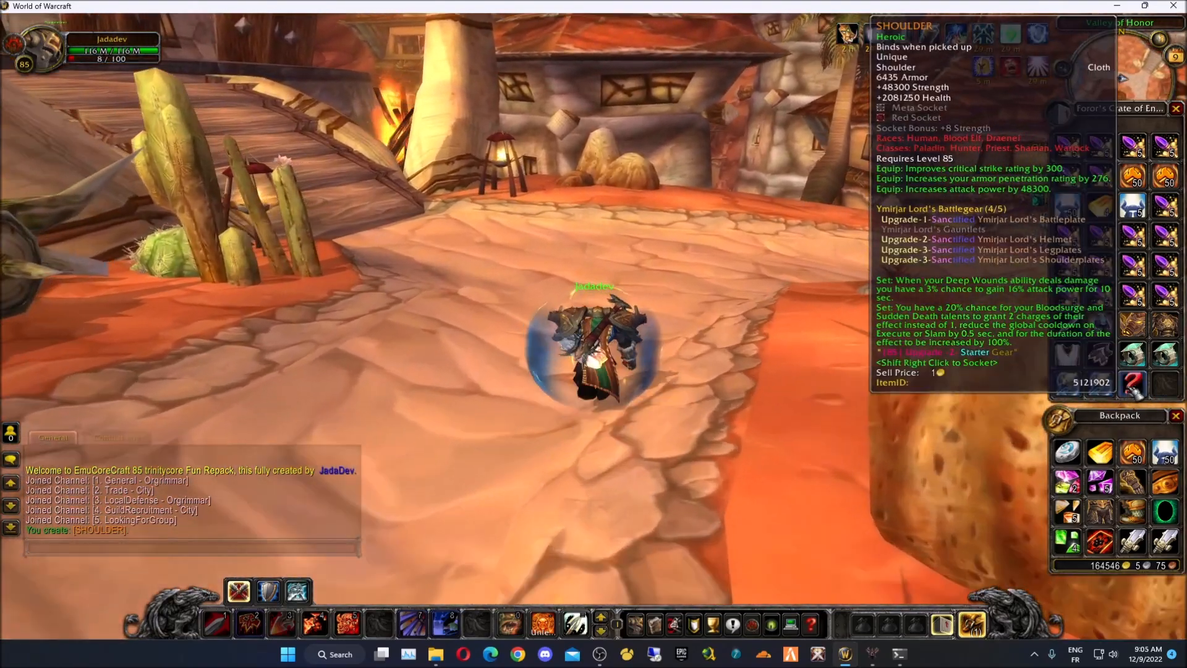
{"action": "key", "text": "d"}
{"action": "key", "text": "shift"}
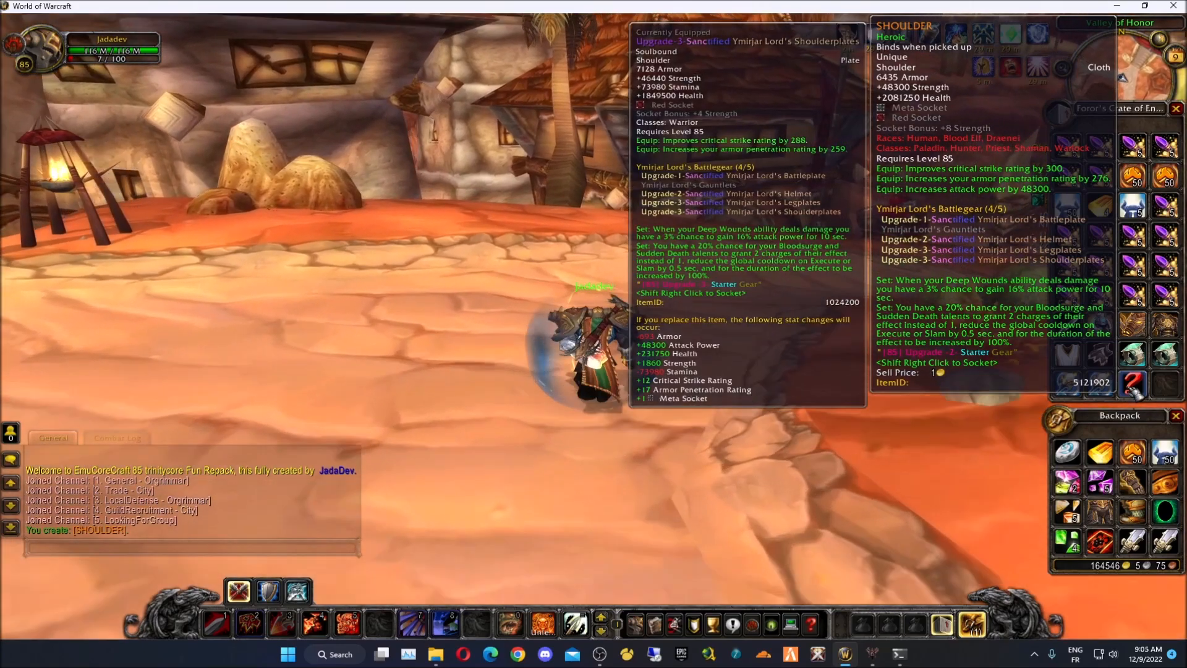
{"action": "key", "text": "shift"}
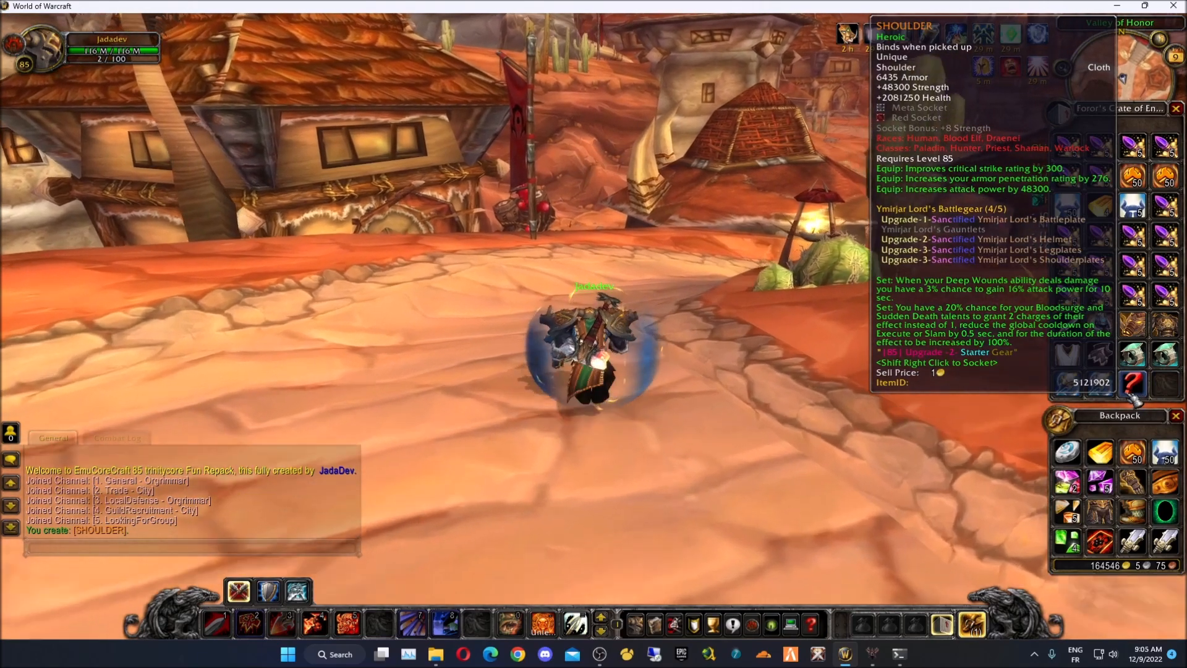
{"action": "key", "text": "b"}
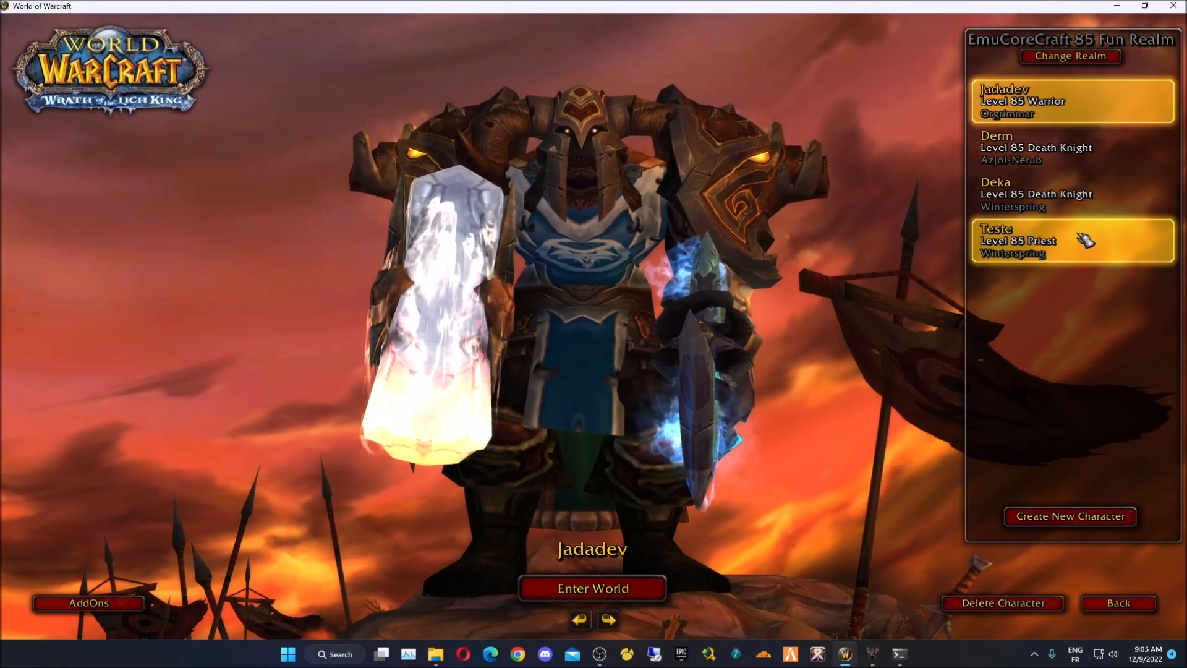
- Enter the world as the level 85 priest and add item 5121902 with .additem
{"action": "left_click", "coordinate": [1091, 246]}
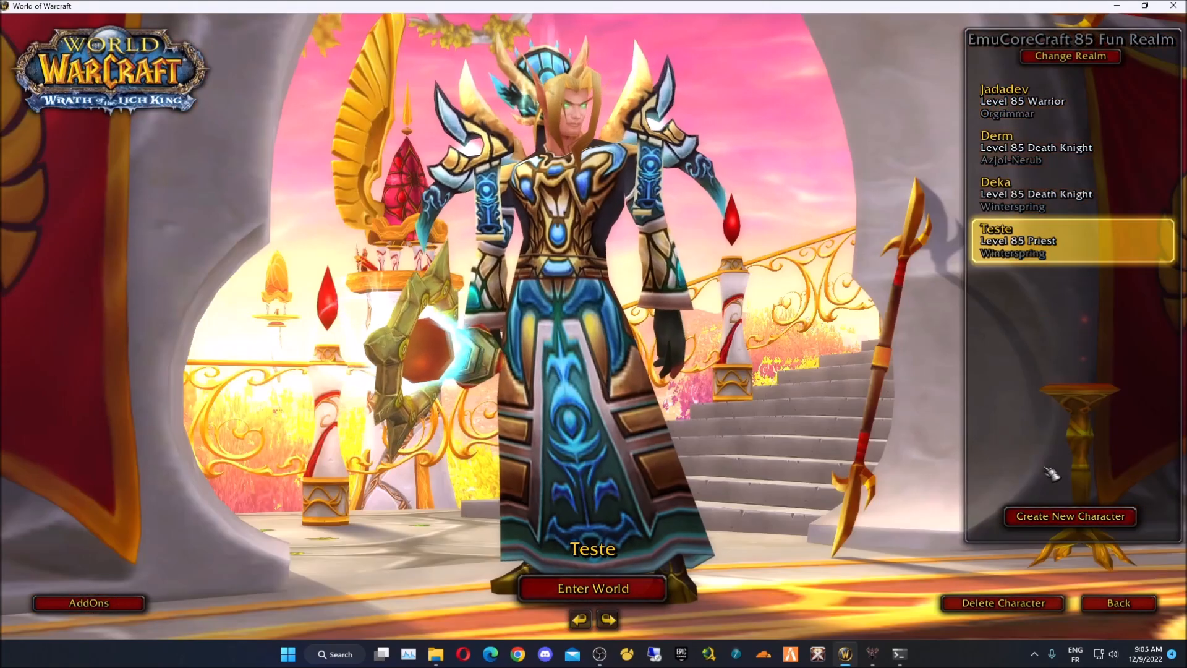
{"action": "left_click", "coordinate": [647, 580]}
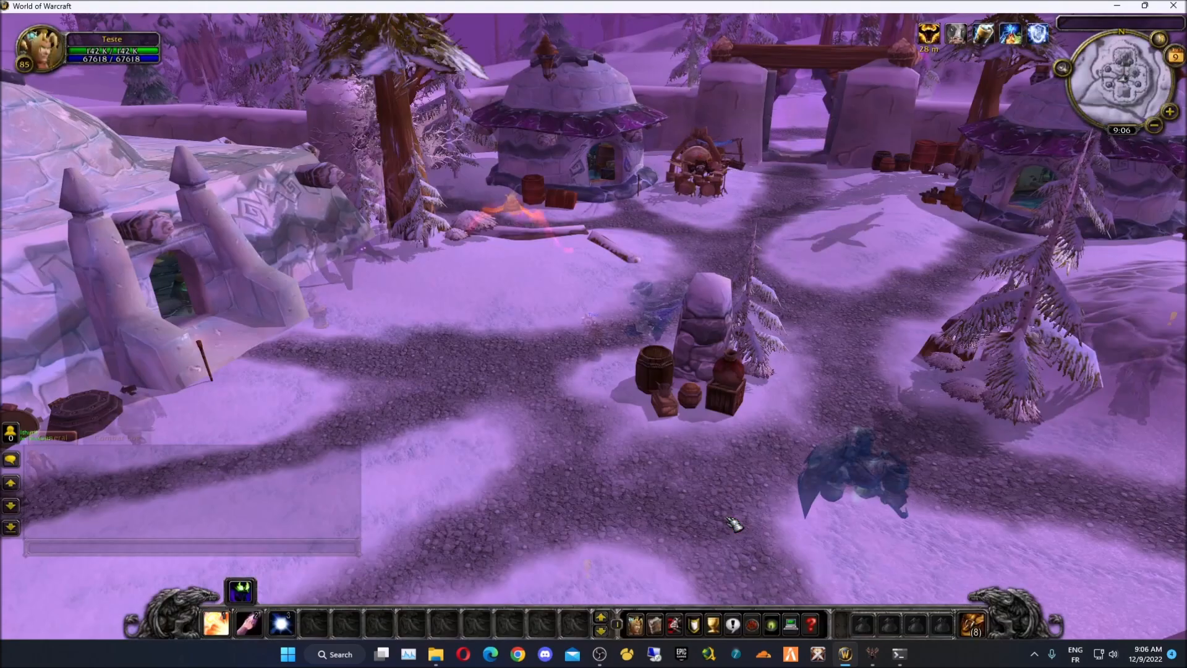
{"action": "key", "text": "b"}
{"action": "key", "text": "Return"}
{"action": "type", "text": ".ad"}
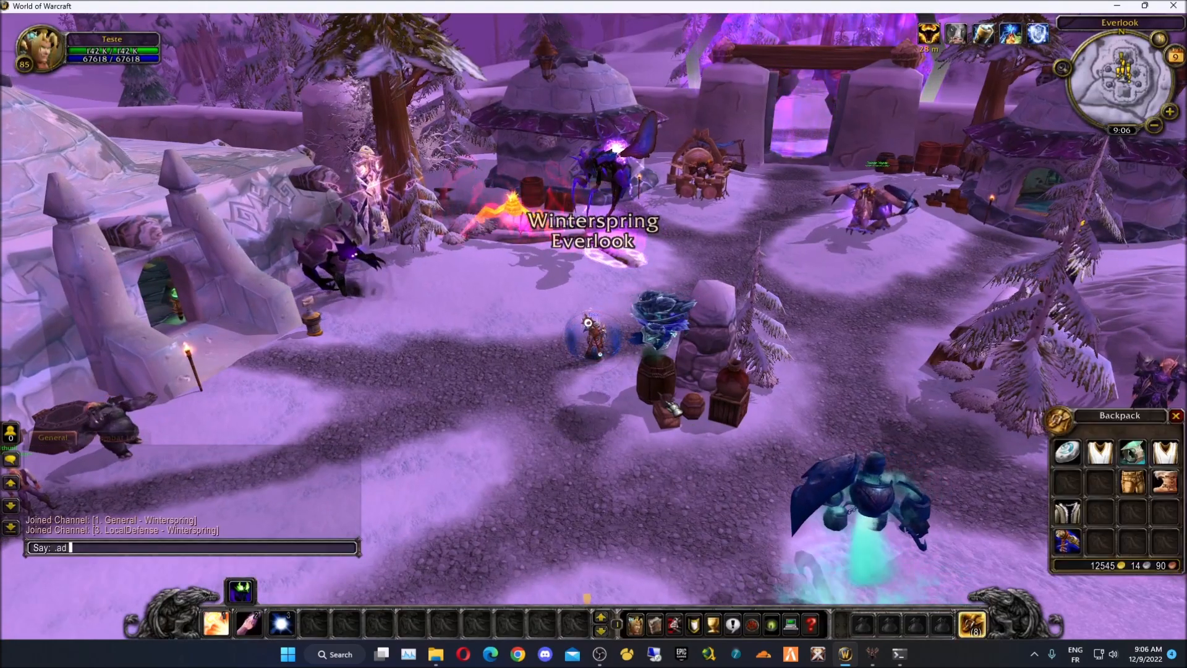
{"action": "type", "text": "ditem 5121902"}
{"action": "key", "text": "Return"}
- Equip the new SHOULDER item from the backpack onto the priest
{"action": "scroll", "coordinate": [594, 334], "scroll_direction": "up", "scroll_amount": 3}
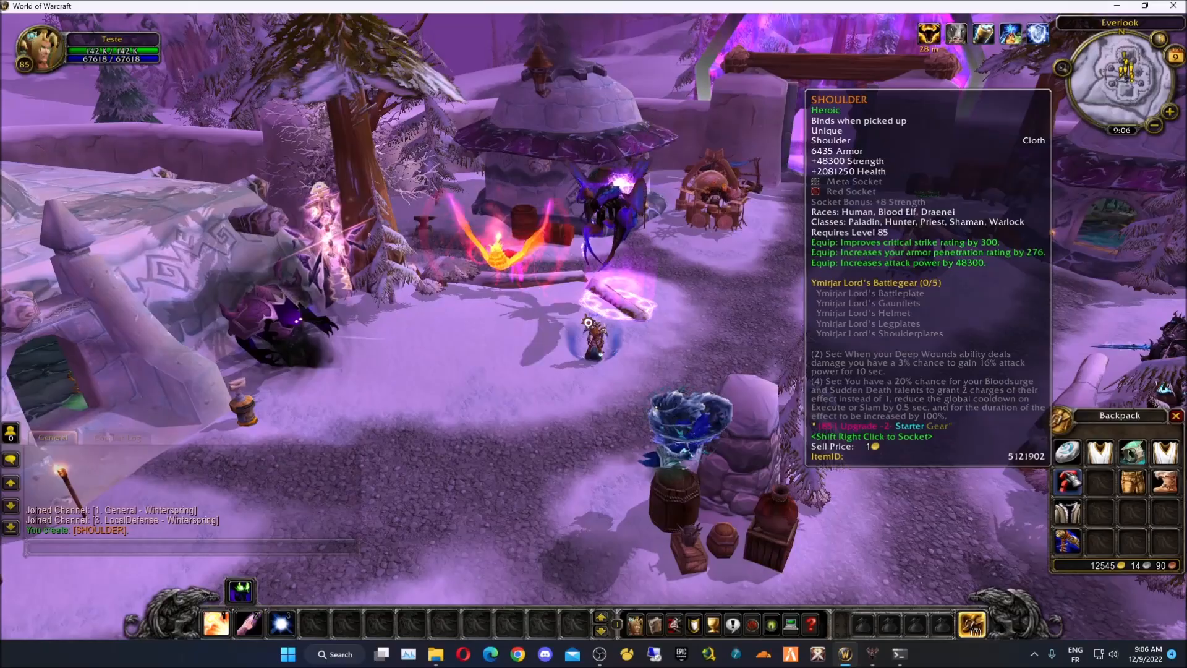
{"action": "left_click", "coordinate": [1066, 481]}
{"action": "key", "text": "c"}
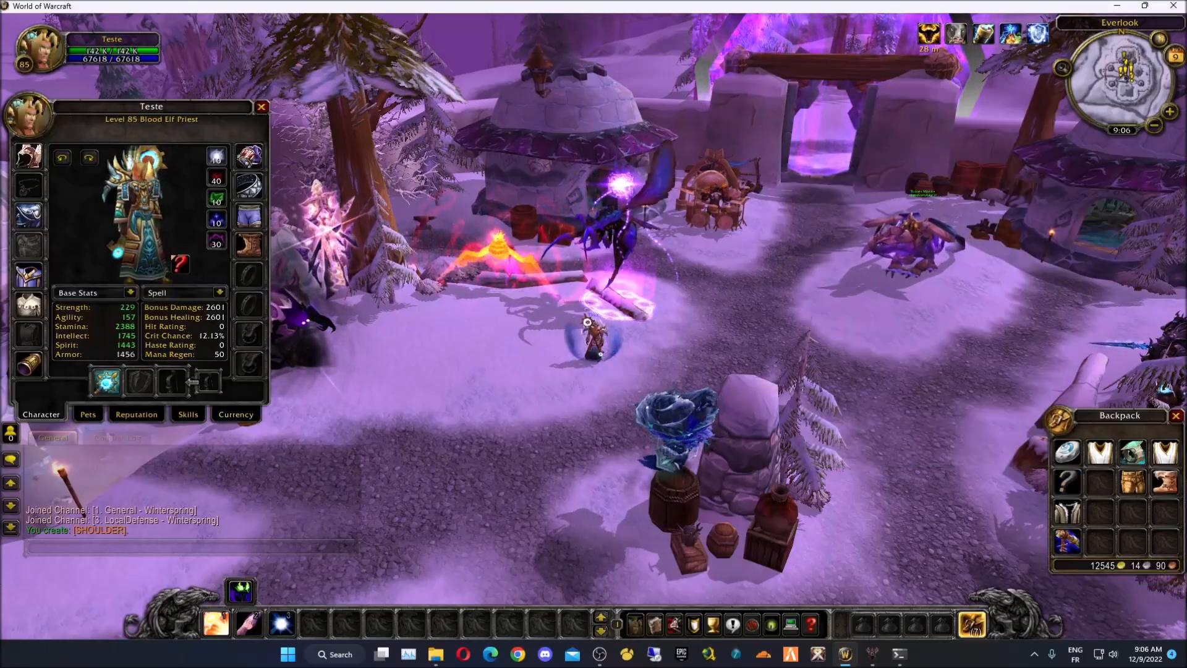
{"action": "key", "text": "a"}
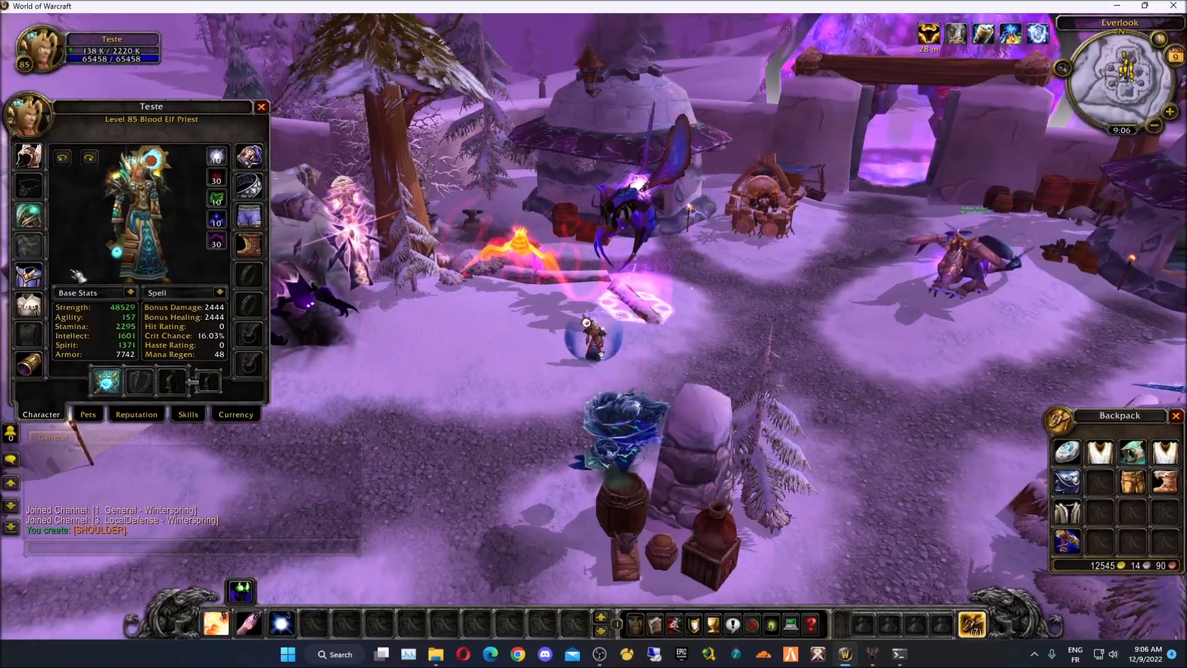
{"action": "key", "text": "w"}
{"action": "left_click_drag", "start_coordinate": [599, 373], "coordinate": [635, 408]}
{"action": "scroll", "coordinate": [635, 408], "scroll_direction": "up", "scroll_amount": 3}
{"action": "scroll", "coordinate": [634, 408], "scroll_direction": "up", "scroll_amount": 4}
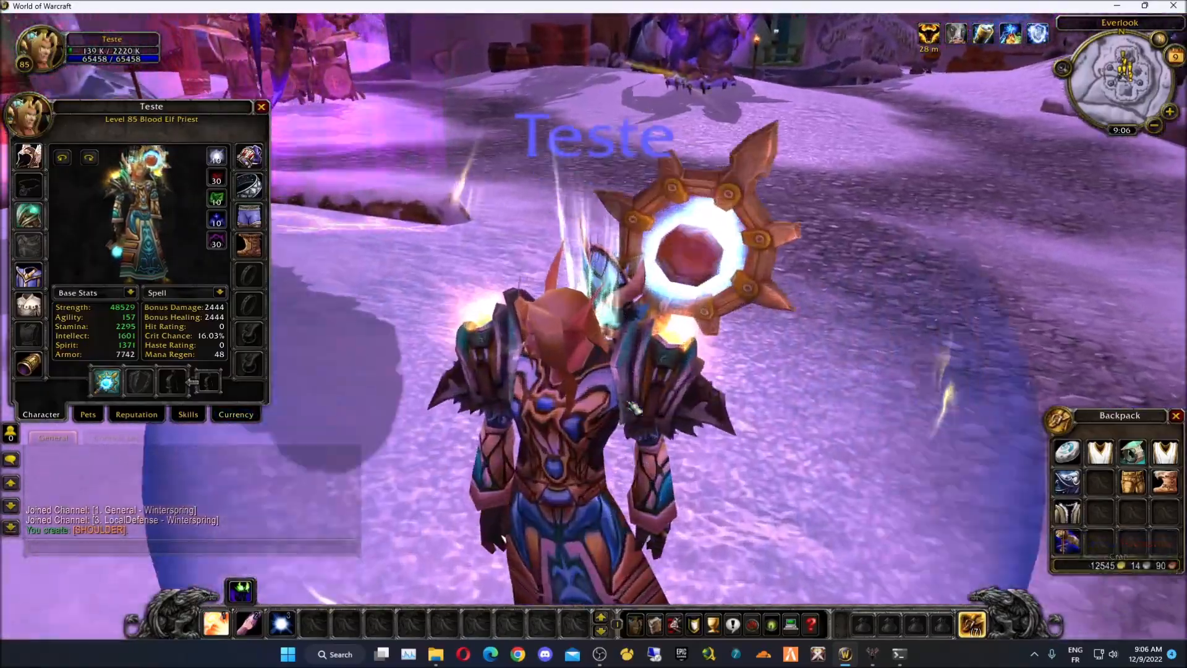
{"action": "scroll", "coordinate": [638, 393], "scroll_direction": "down", "scroll_amount": 3}
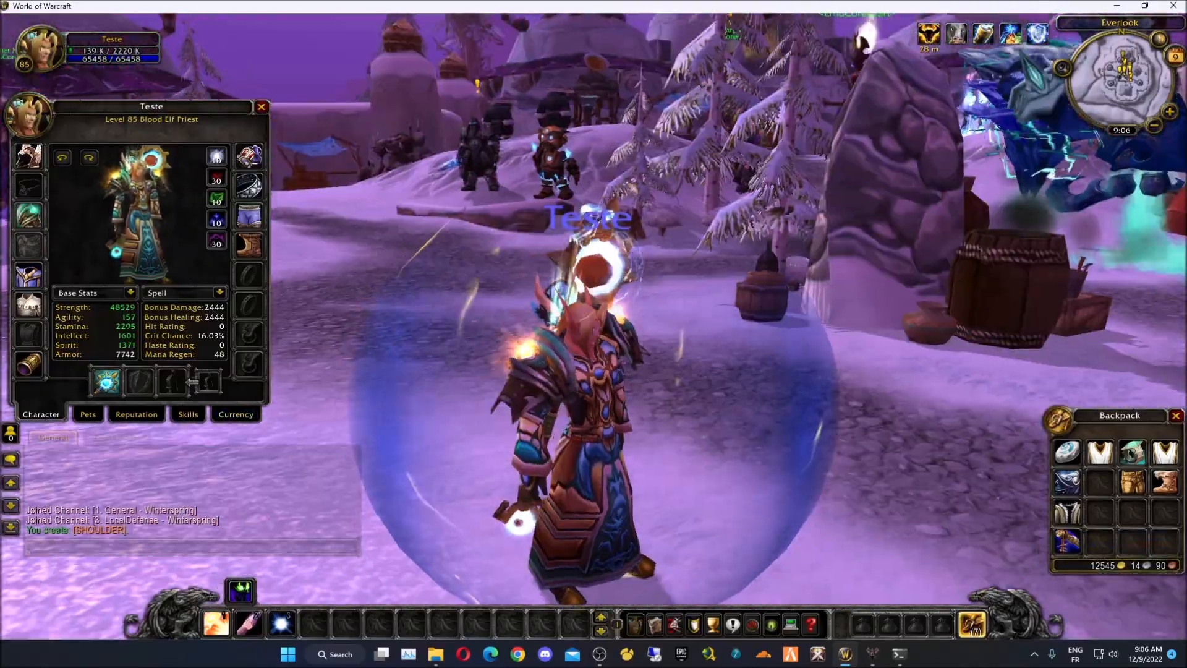
- Run the priest forward toward the NPC stalls
{"action": "key", "text": "w"}
{"action": "key", "text": "a"}
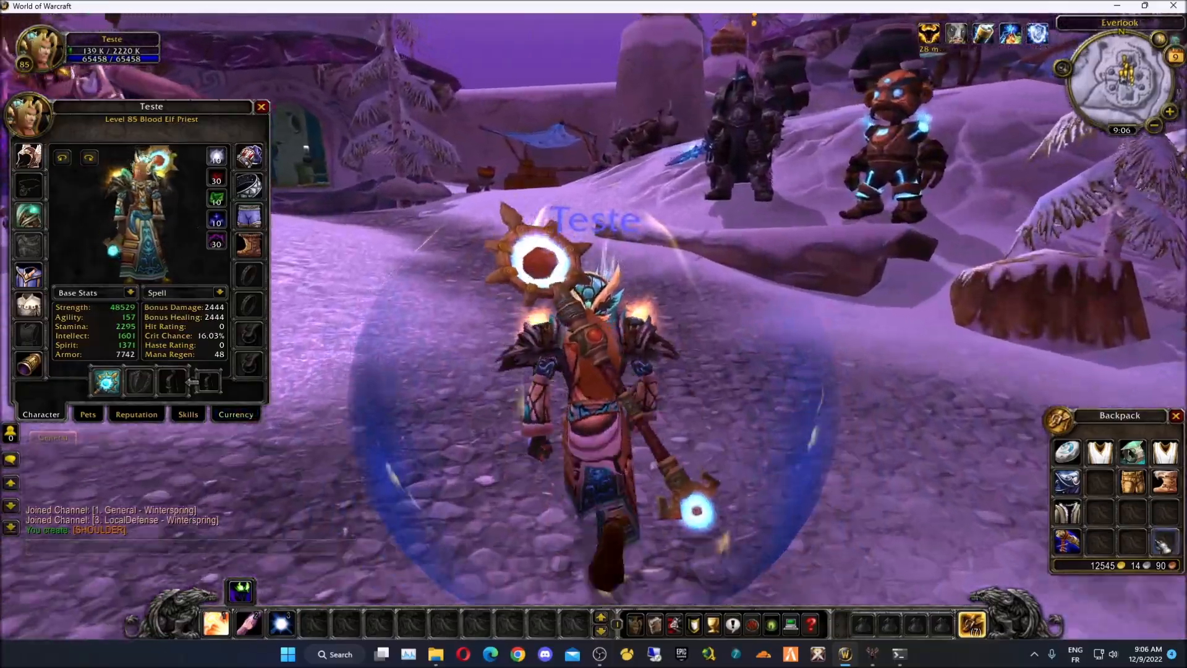
{"action": "key", "text": "w"}
{"action": "key", "text": "a"}
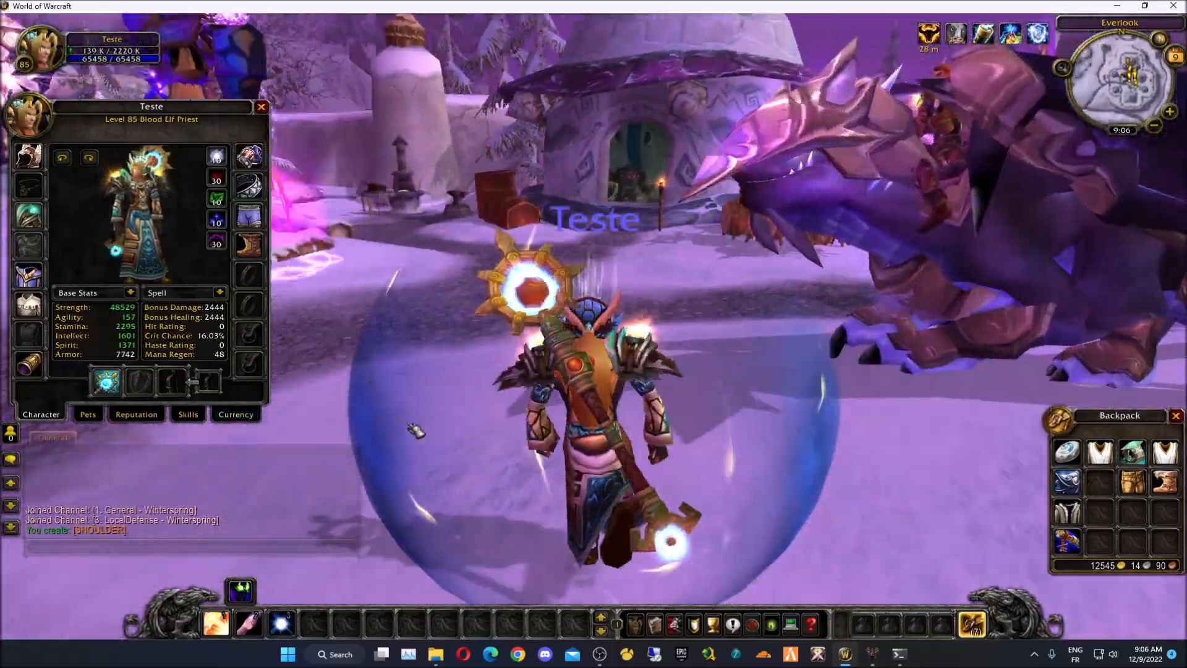
{"action": "key", "text": "w"}
{"action": "key", "text": "a"}
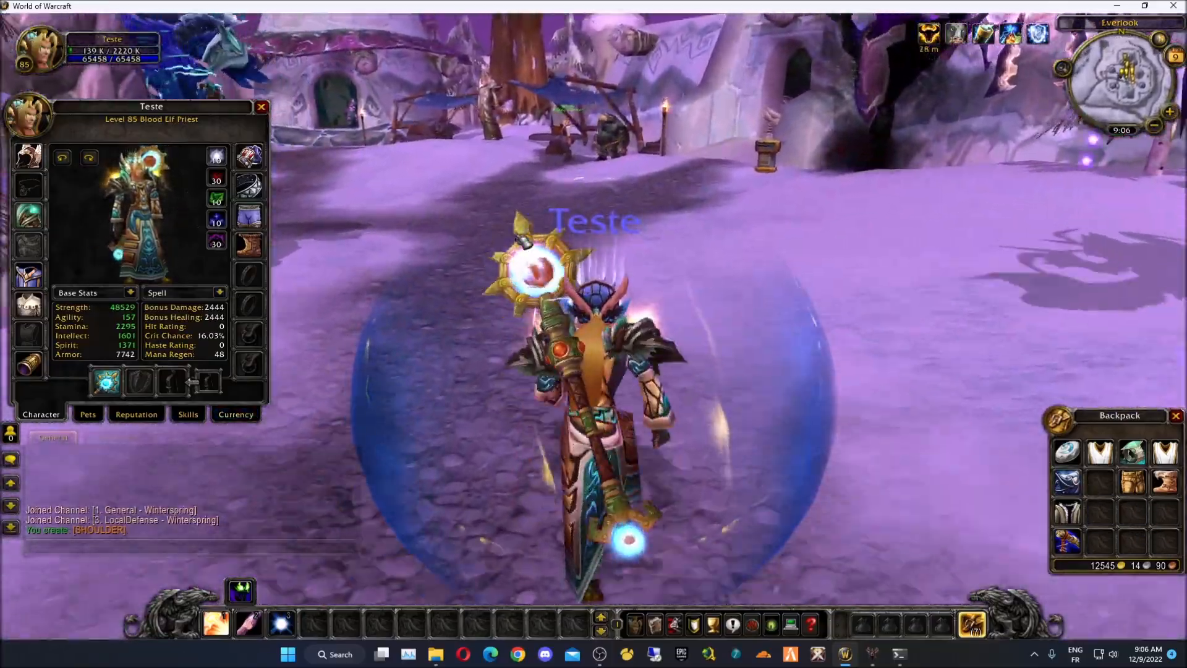
{"action": "key", "text": "w"}
{"action": "key", "text": "a"}
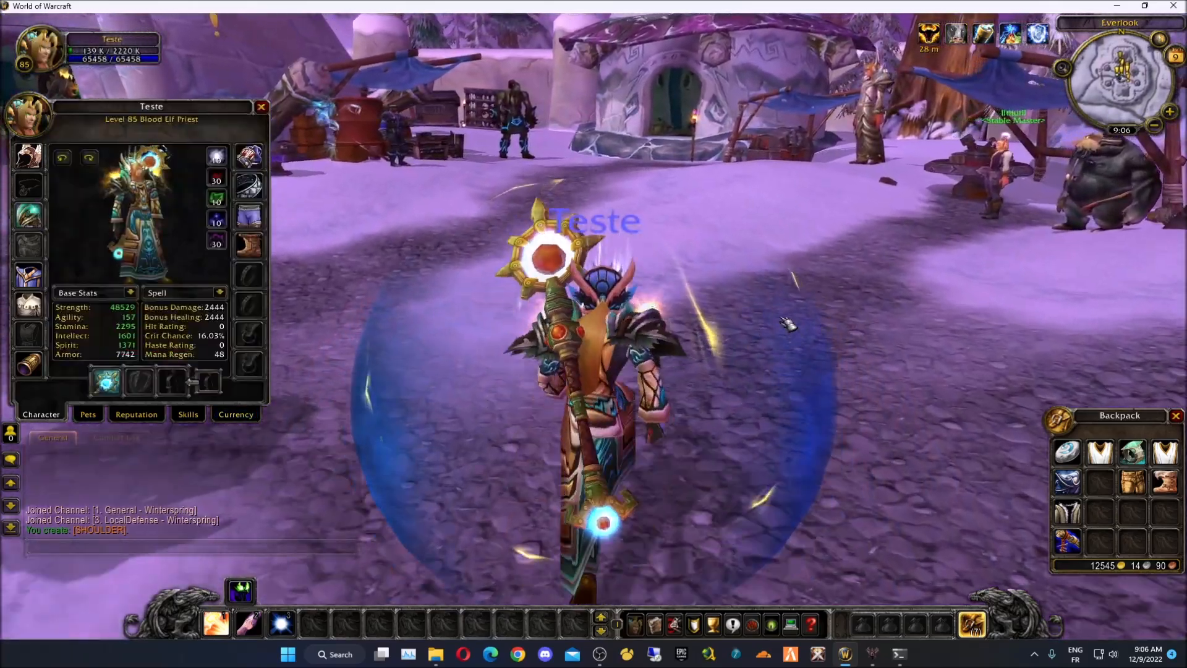
{"action": "key", "text": "w"}
{"action": "key", "text": "a"}
- Recheck the priest in the character panel, then log out to character selection
{"action": "mouse_move", "coordinate": [32, 230]}
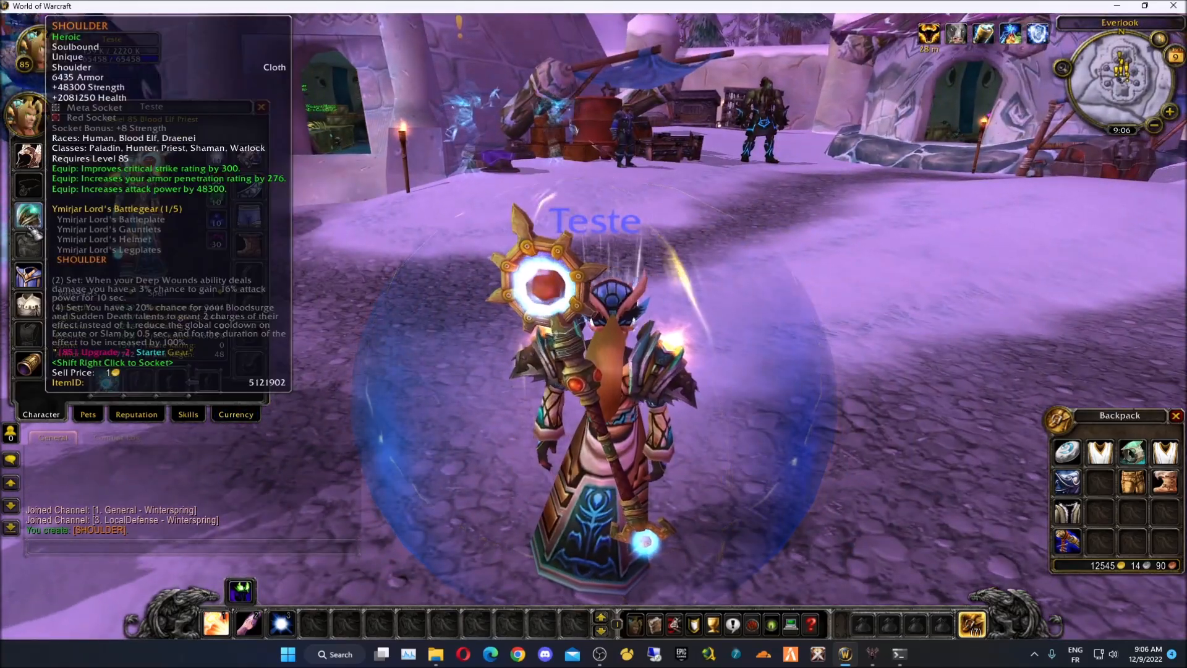
{"action": "key", "text": "Escape"}
{"action": "key", "text": "w"}
{"action": "key", "text": "c"}
{"action": "right_click_drag", "start_coordinate": [684, 386], "coordinate": [606, 386]}
{"action": "key", "text": "c"}
{"action": "key", "text": "w"}
{"action": "right_click_drag", "start_coordinate": [681, 417], "coordinate": [520, 417]}
{"action": "scroll", "coordinate": [680, 417], "scroll_direction": "down", "scroll_amount": 4}
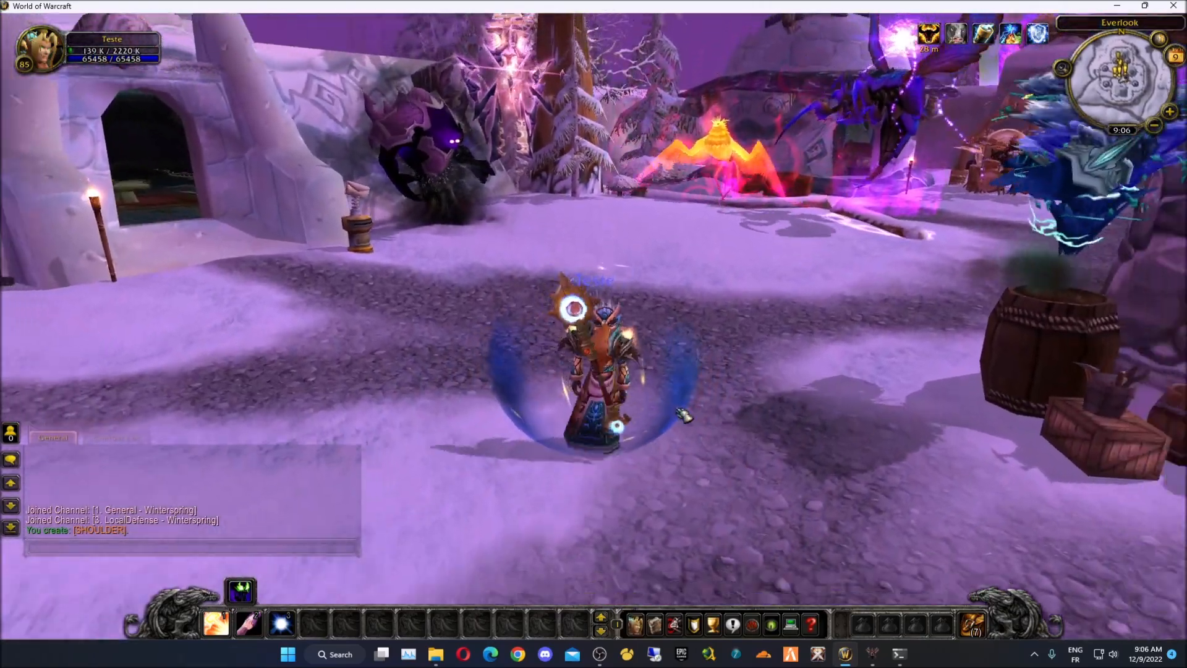
{"action": "key", "text": "Escape"}
{"action": "left_click", "coordinate": [592, 357]}
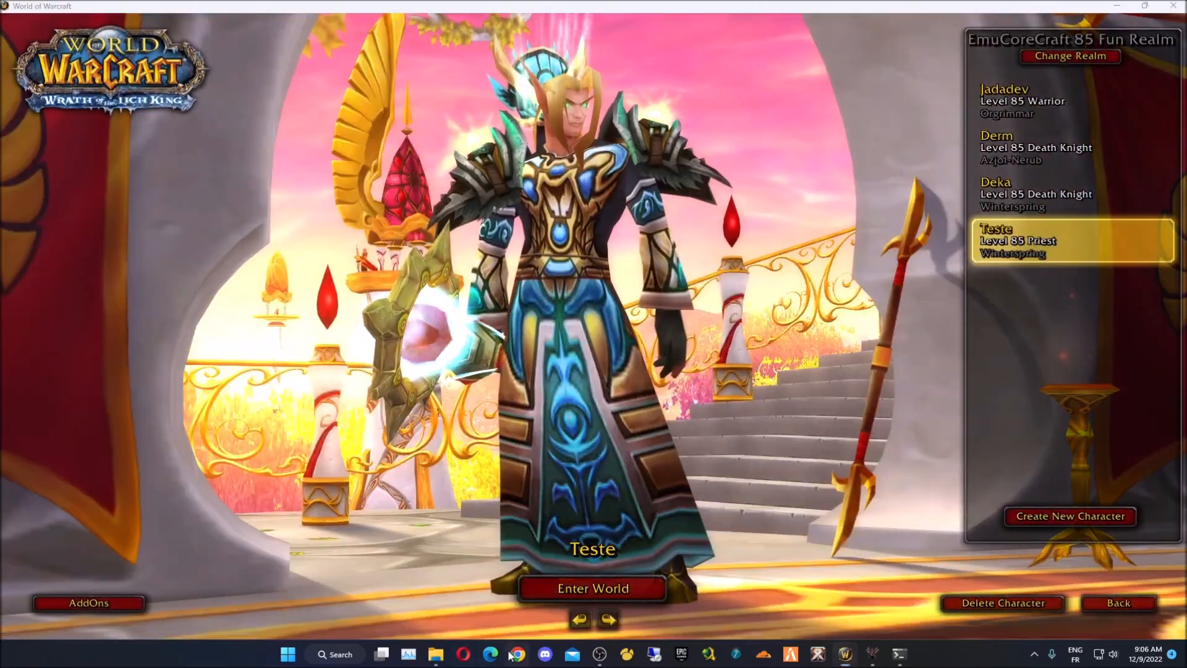
- Load ac.jadadev.com in Google Chrome
{"action": "left_click", "coordinate": [510, 652]}
{"action": "type", "text": "ac.jadadev.com"}
{"action": "key", "text": "Return"}
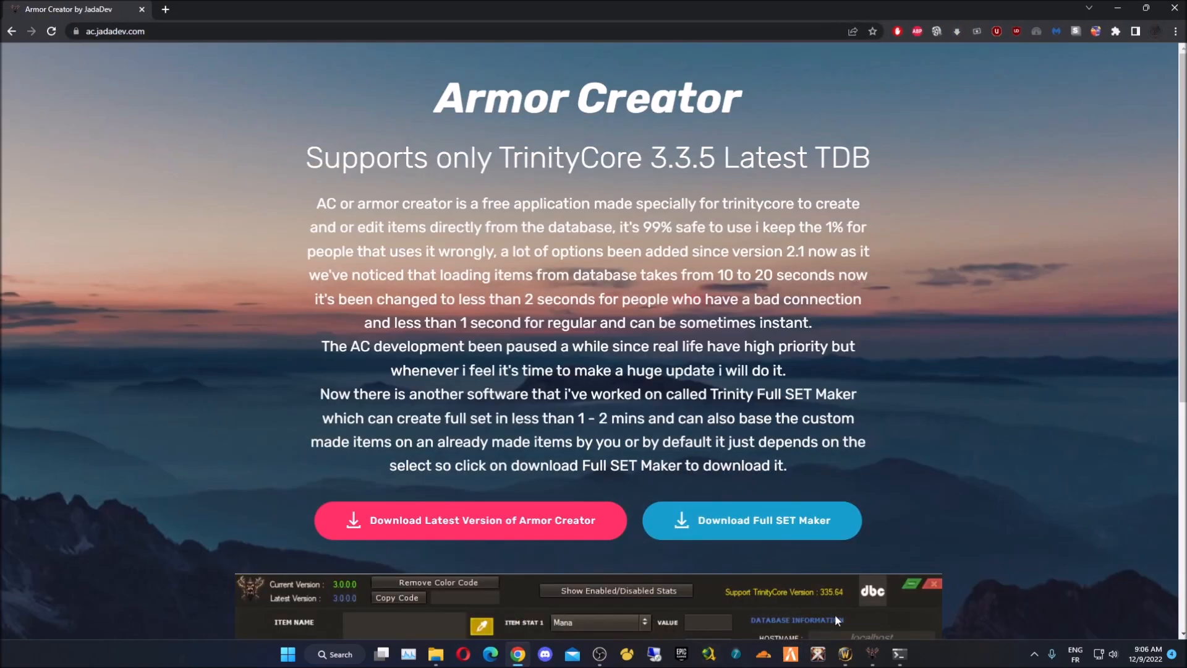
- Browse the Armor Creator download page, then switch back to the Armor Creator window
{"action": "scroll", "coordinate": [458, 442], "scroll_direction": "down", "scroll_amount": 6}
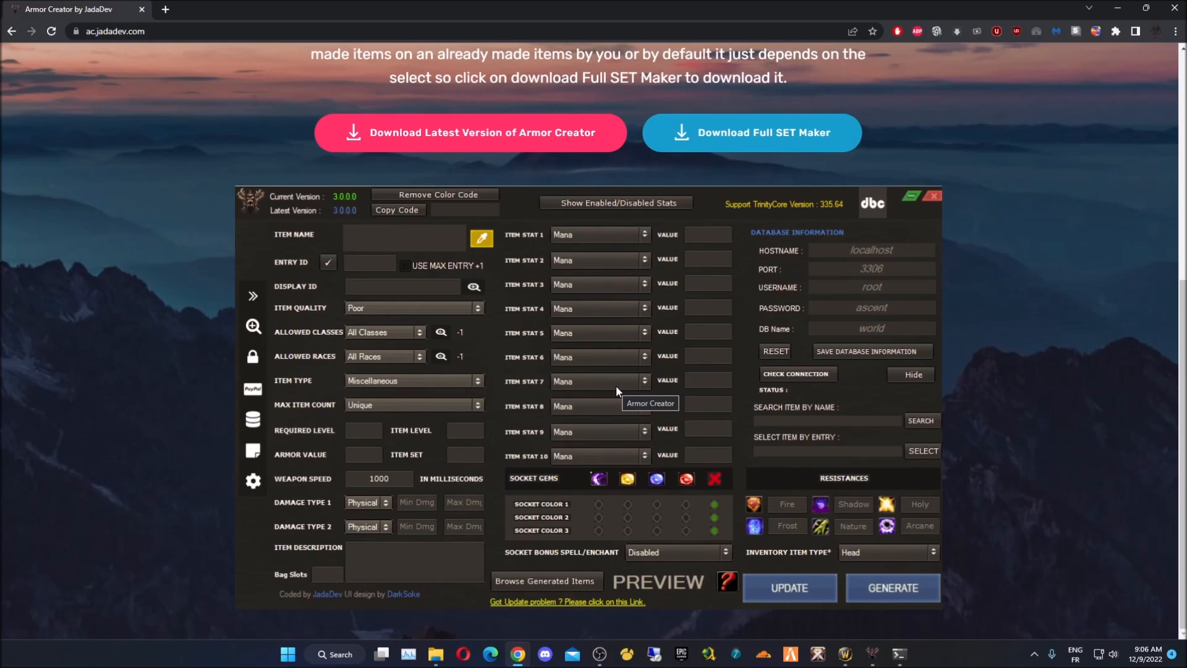
{"action": "scroll", "coordinate": [615, 384], "scroll_direction": "up", "scroll_amount": 2}
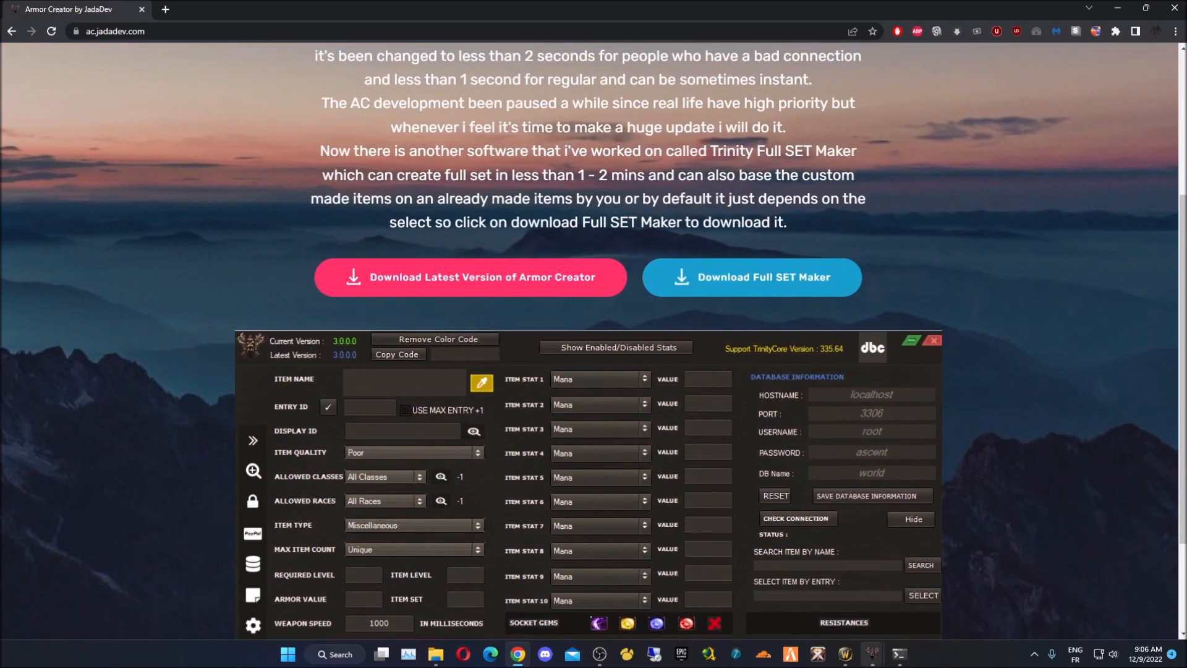
{"action": "mouse_move", "coordinate": [872, 651]}
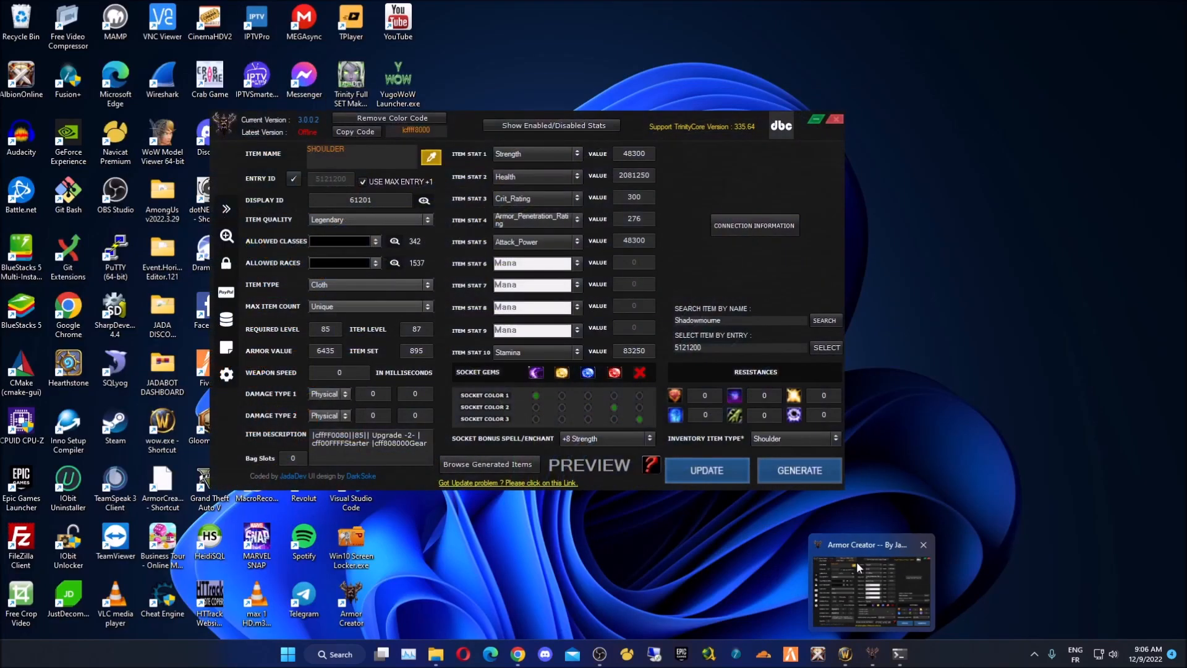
{"action": "left_click", "coordinate": [822, 573]}
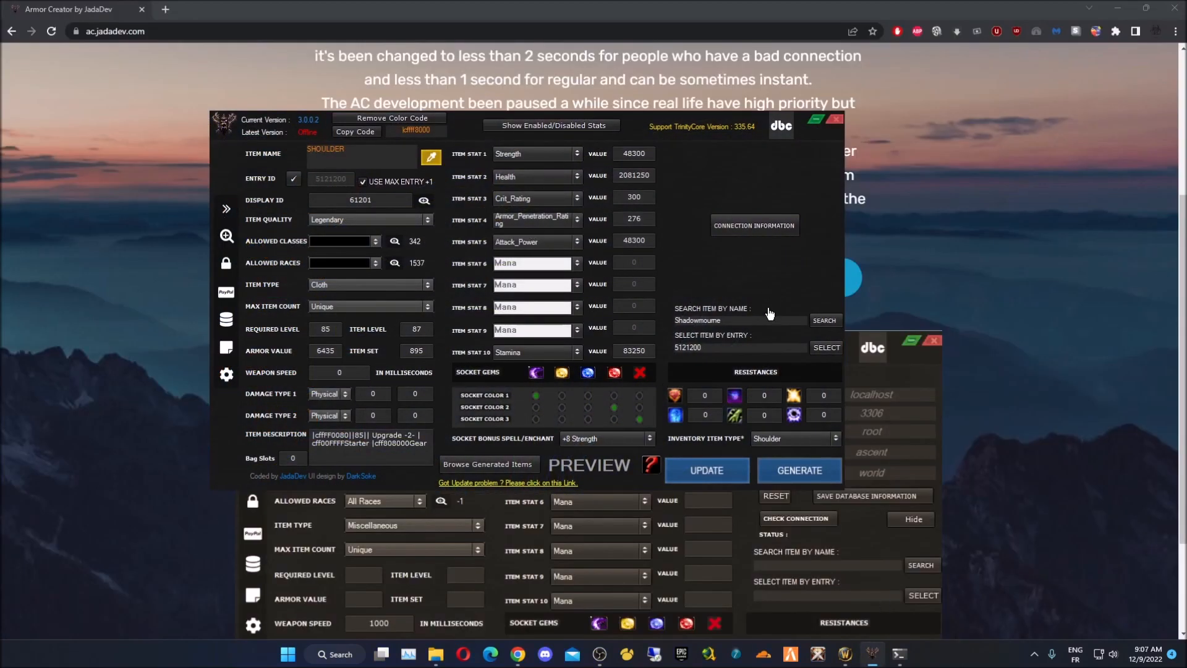